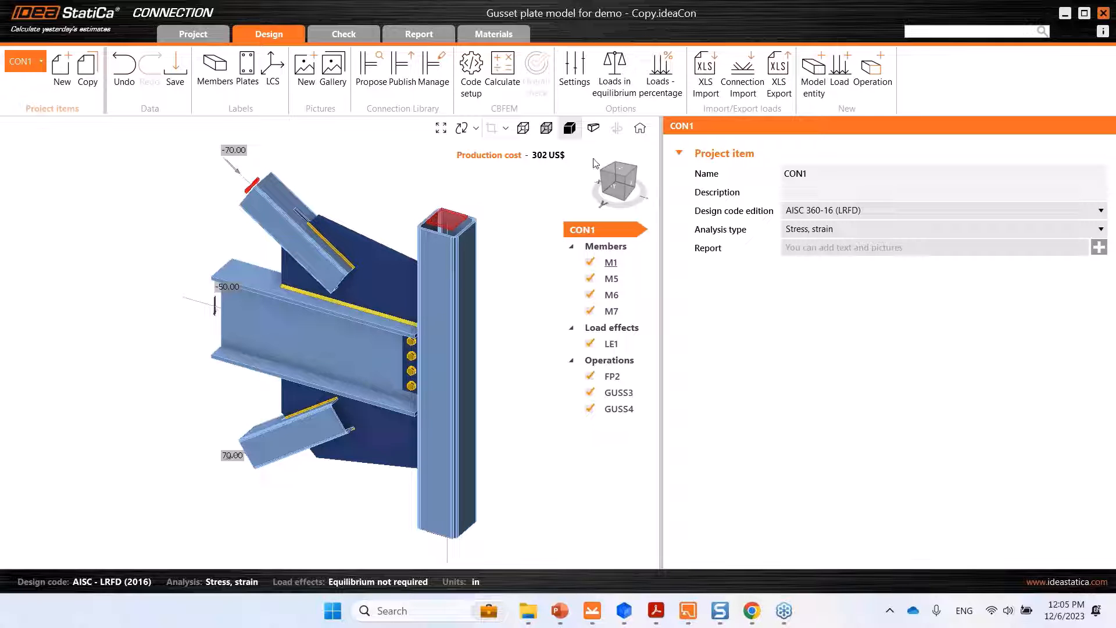
- Select the FP2 fin plate operation and create a section through the fin plate in the face-on view
left_click(878, 94)
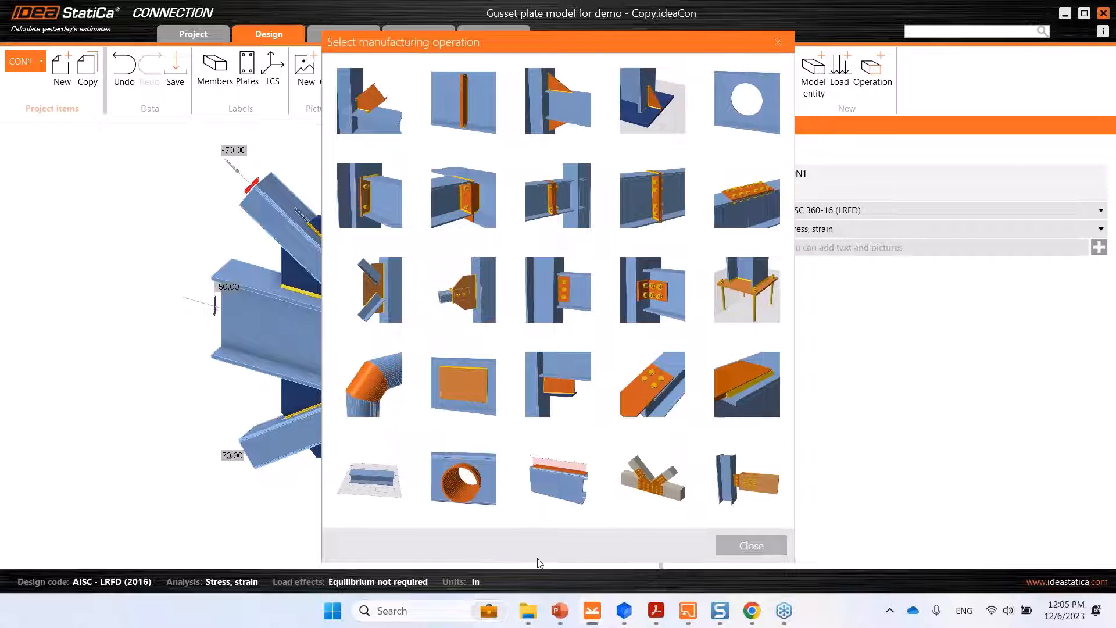
left_click(777, 51)
left_click(612, 376)
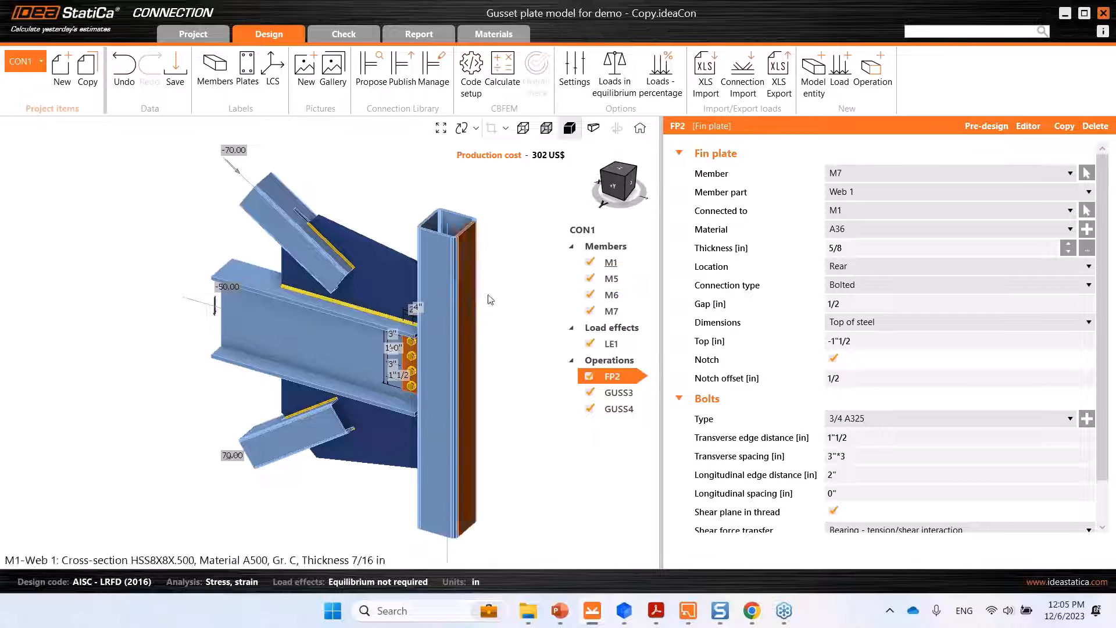
left_click(615, 188)
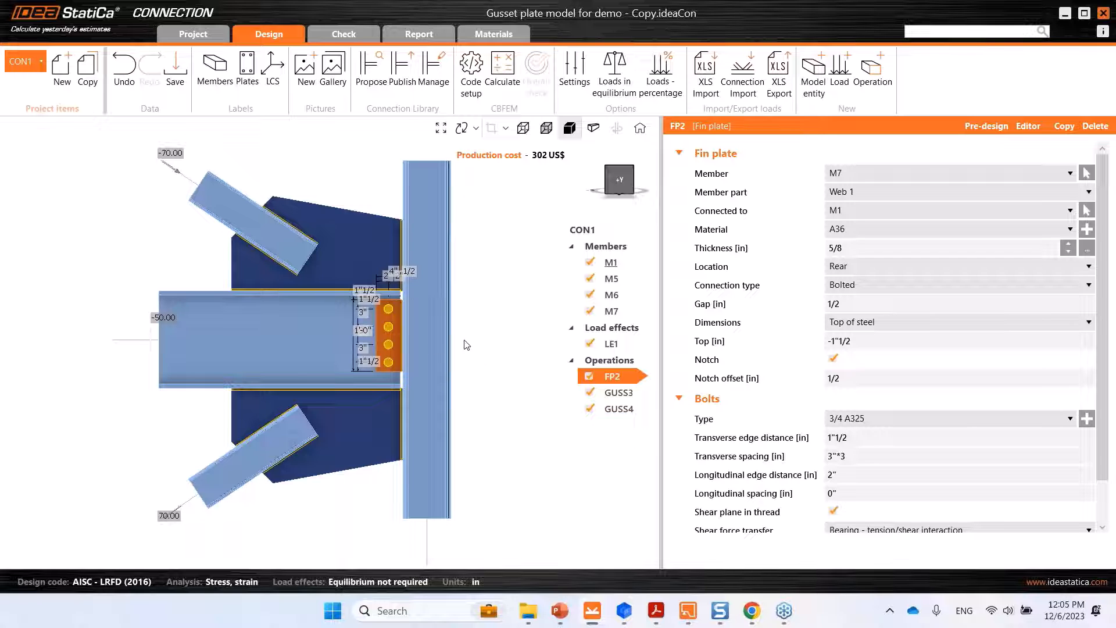
right_click(398, 350)
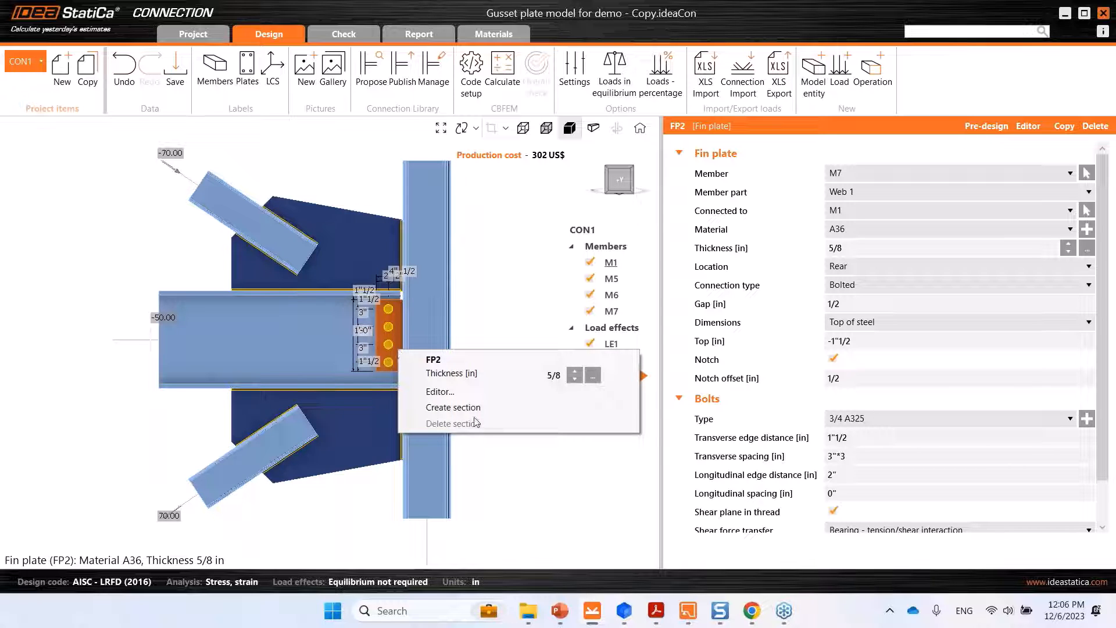
left_click(466, 409)
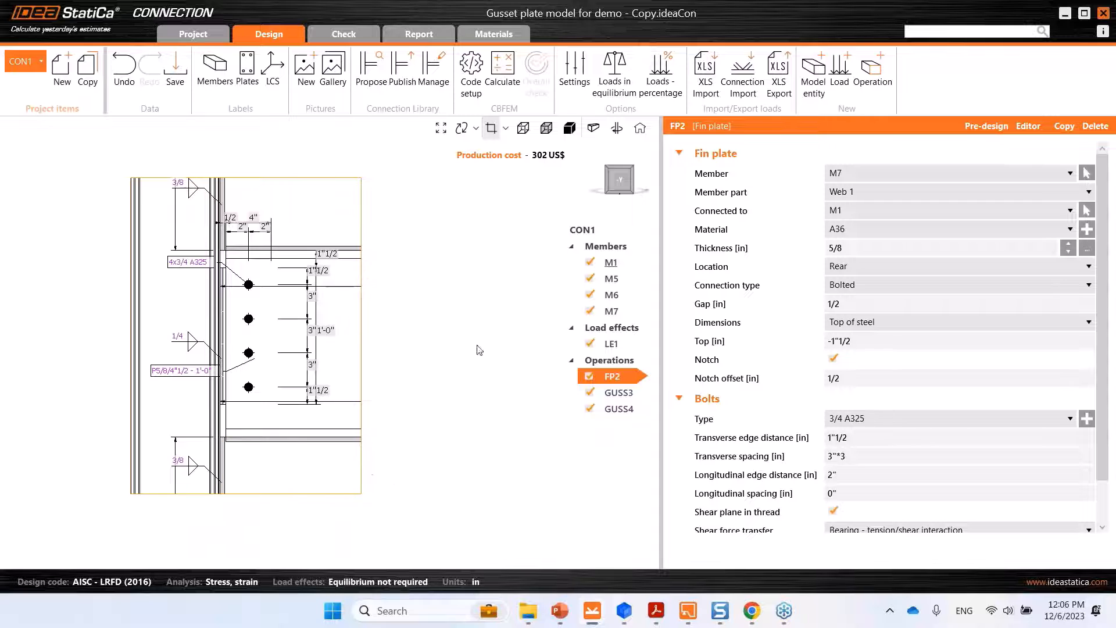
- Flip the fin plate section to the opposite viewing side and extend its crop boundary upward
left_click(616, 128)
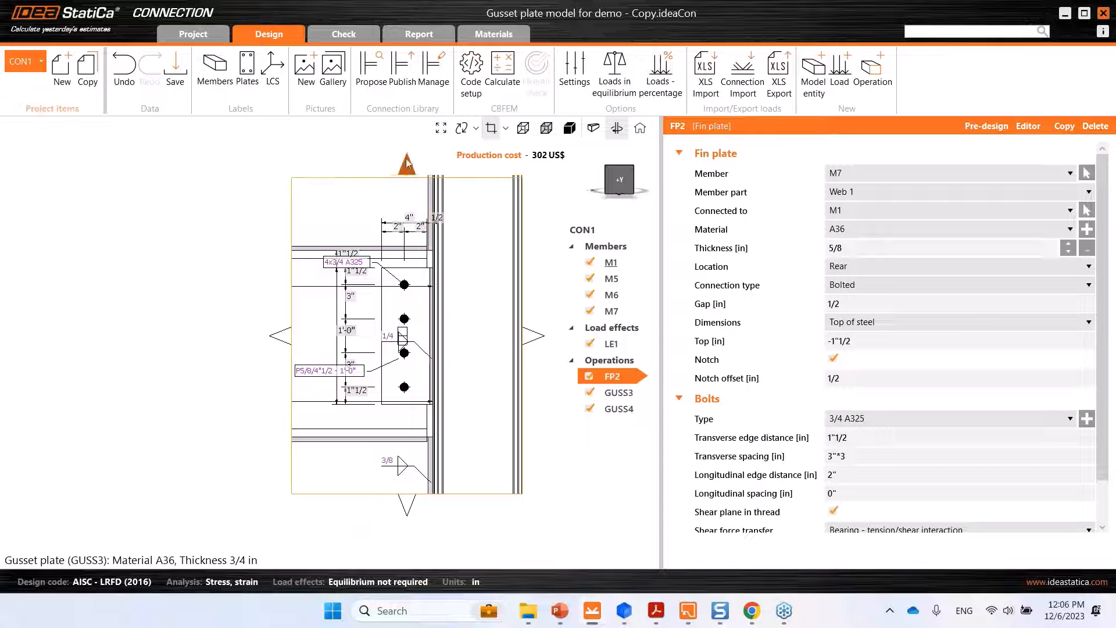
mouse_move(281, 318)
left_mouse_down()
mouse_move(147, 317)
mouse_move(208, 317)
left_mouse_up()
mouse_move(62, 336)
left_mouse_down()
mouse_move(52, 336)
mouse_move(278, 336)
left_mouse_up()
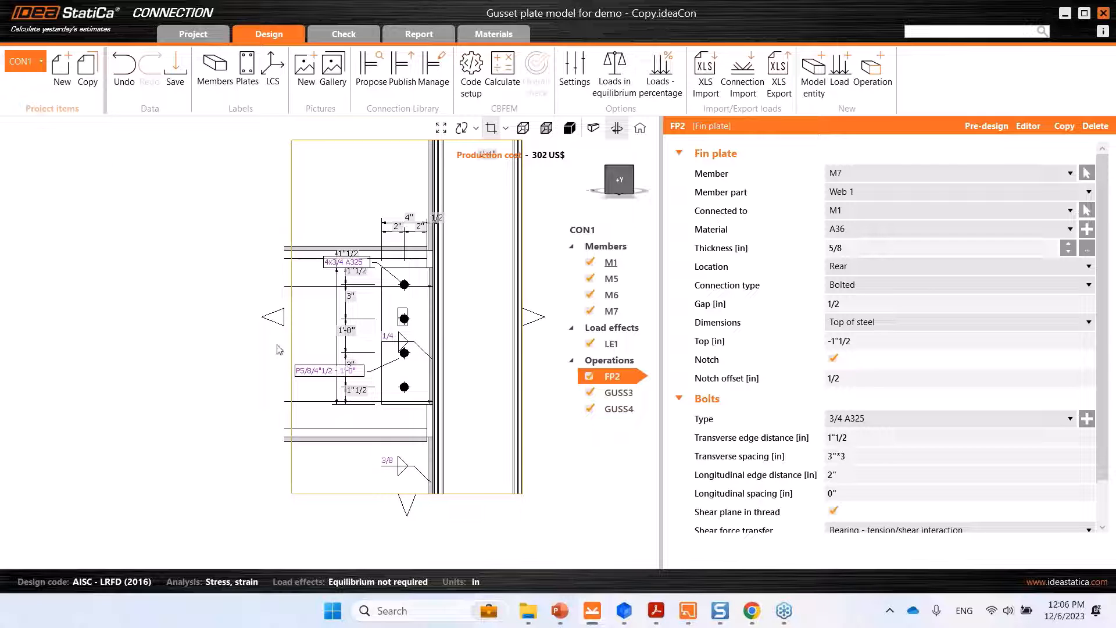
- Examine the bolt, plate and weld labels and the dimensions in the fin plate section
mouse_move(258, 359)
middle_mouse_down()
mouse_move(190, 386)
mouse_move(198, 369)
middle_mouse_up()
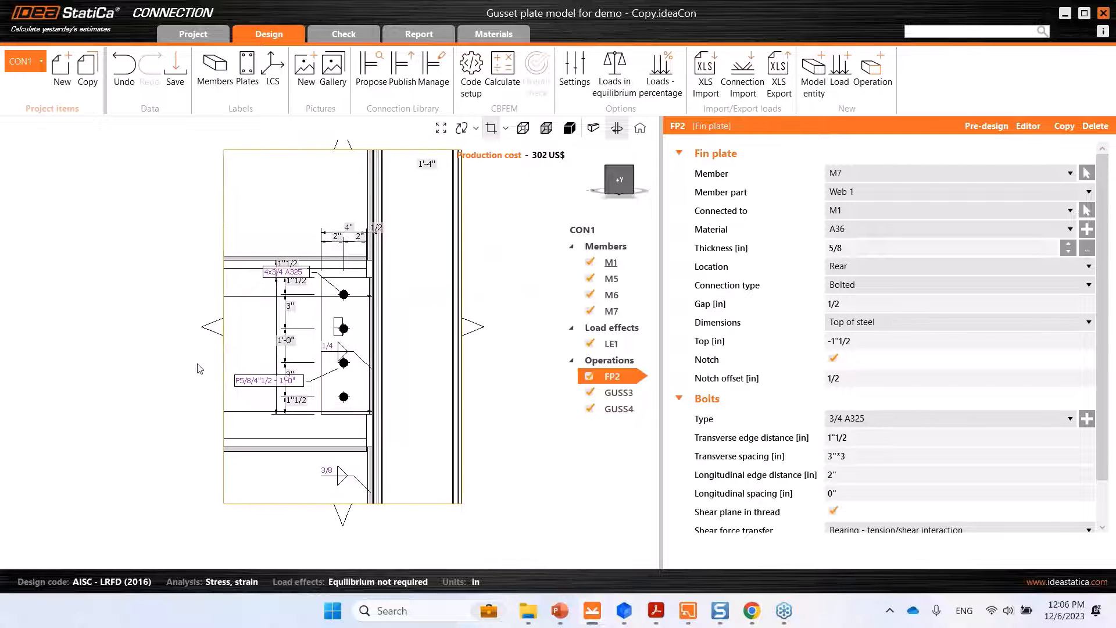
scroll(291, 307, "up", 2)
middle_click_drag(310, 326, 298, 338)
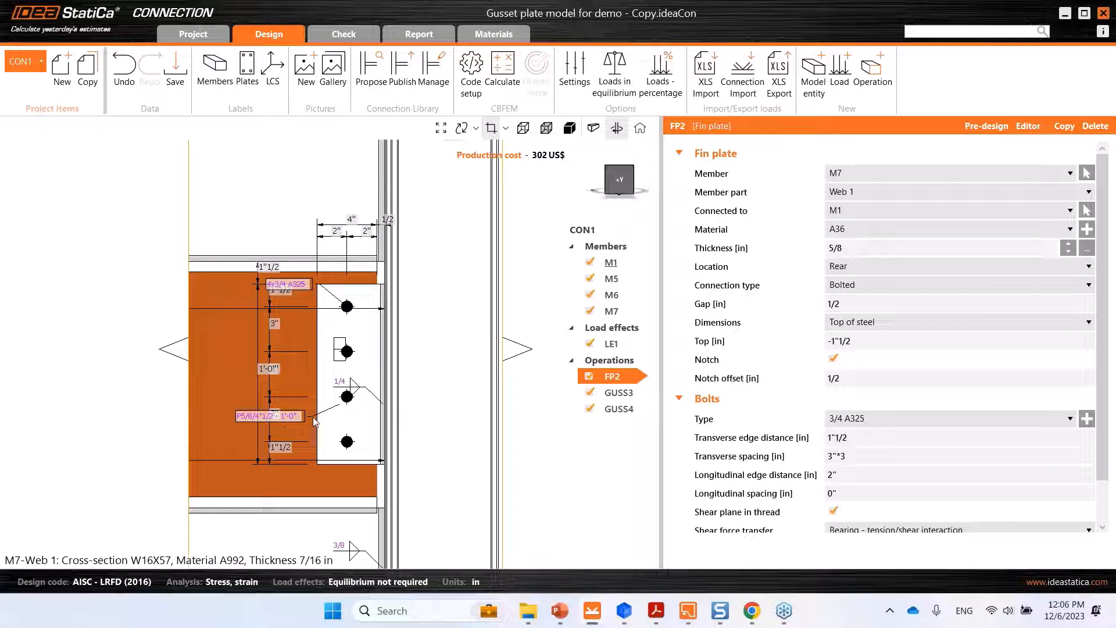
scroll(311, 402, "up", 2)
scroll(319, 361, "down", 2)
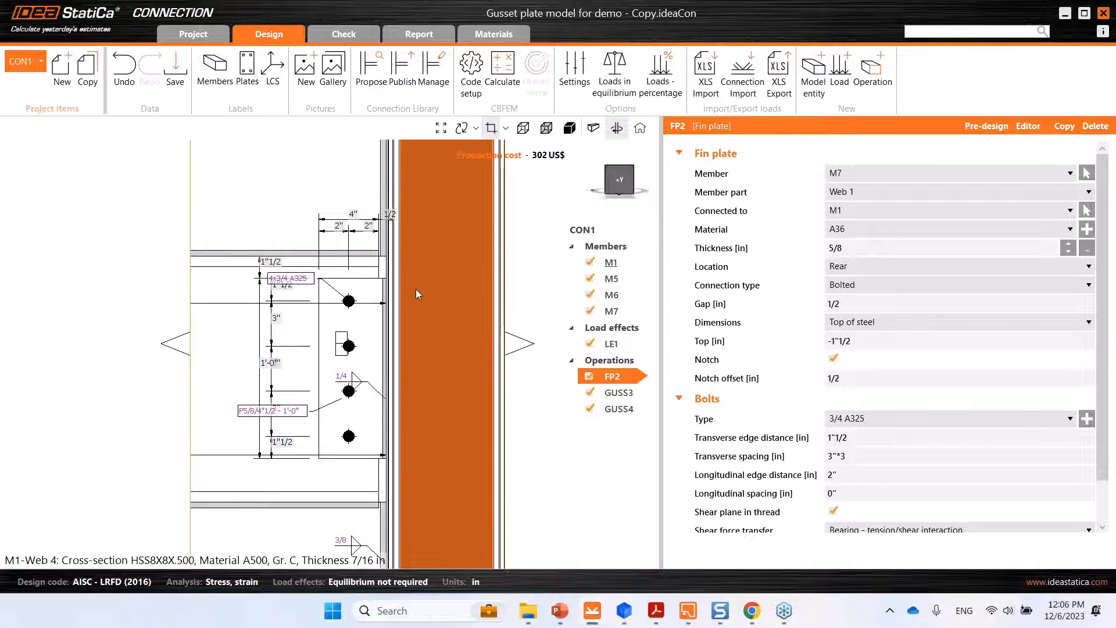
scroll(291, 316, "up", 2)
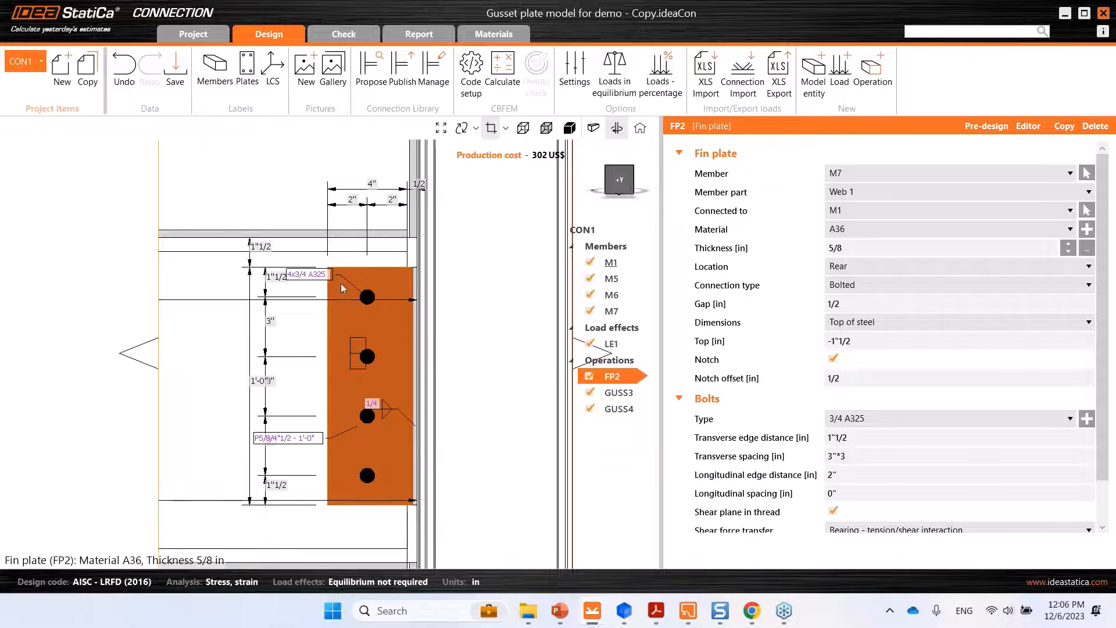
scroll(371, 298, "down", 3)
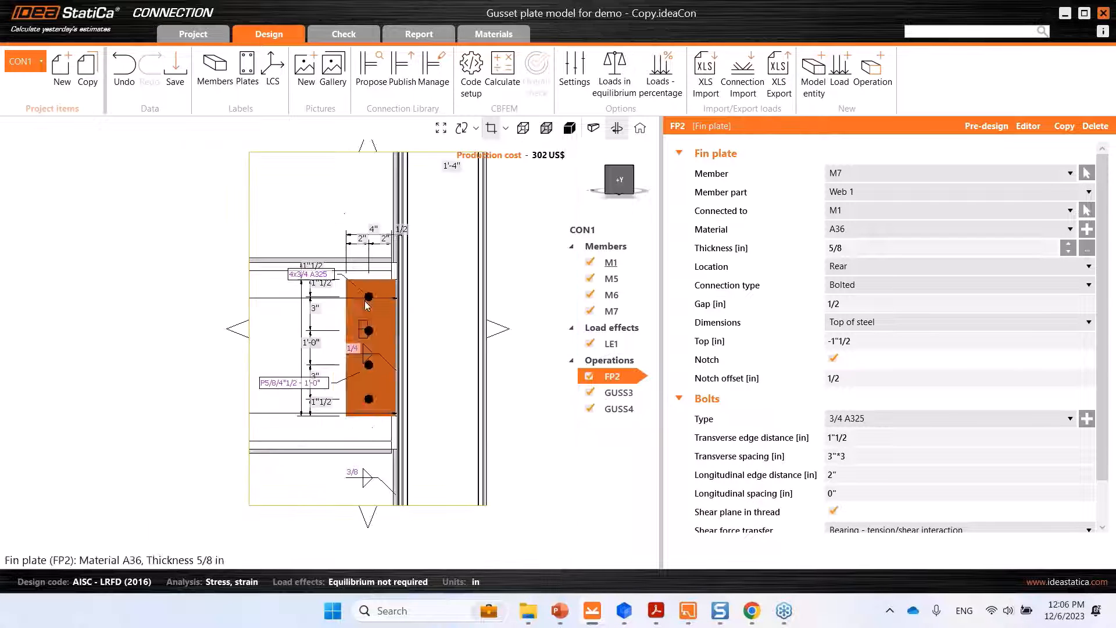
middle_click_drag(457, 437, 421, 445)
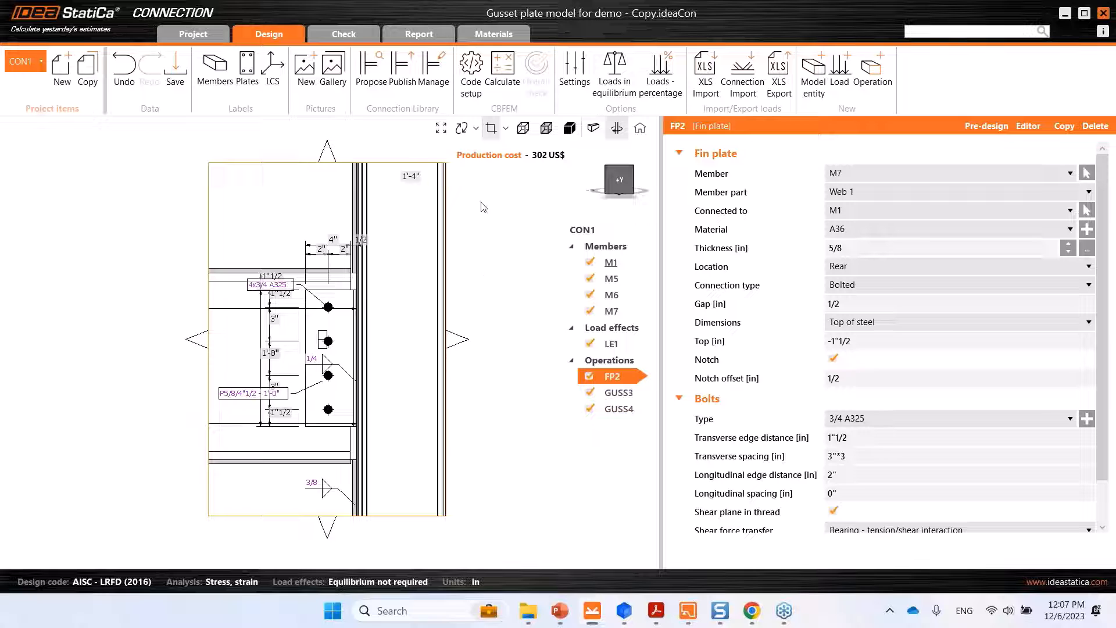
- Return to the solid model and create a section through the upper gusset plate (GUSS3)
left_click(571, 130)
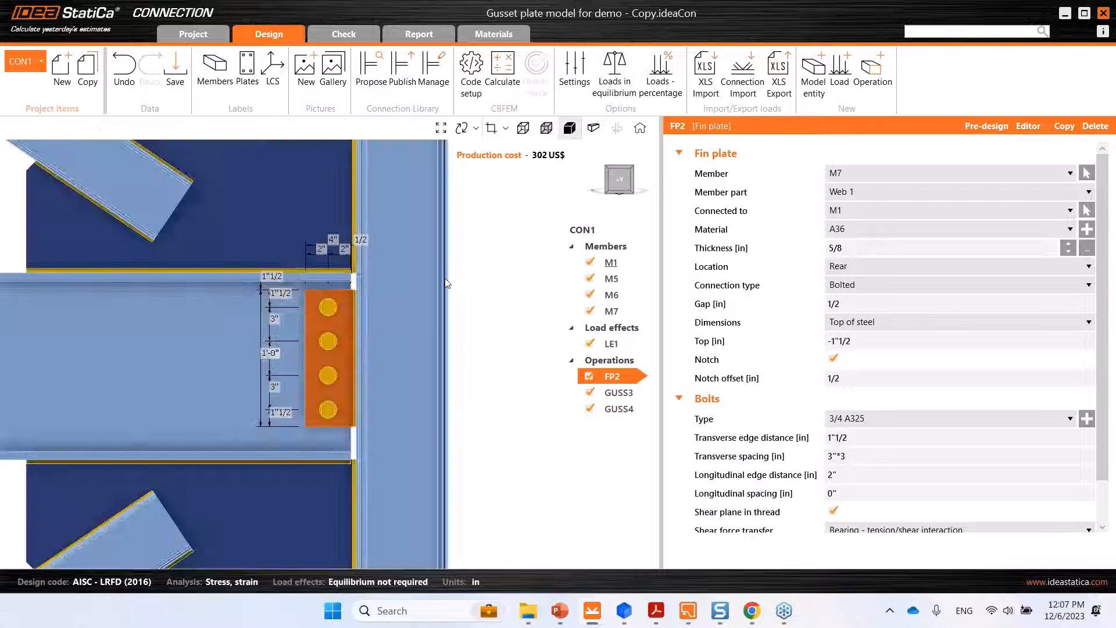
right_click(376, 321)
left_click(424, 379)
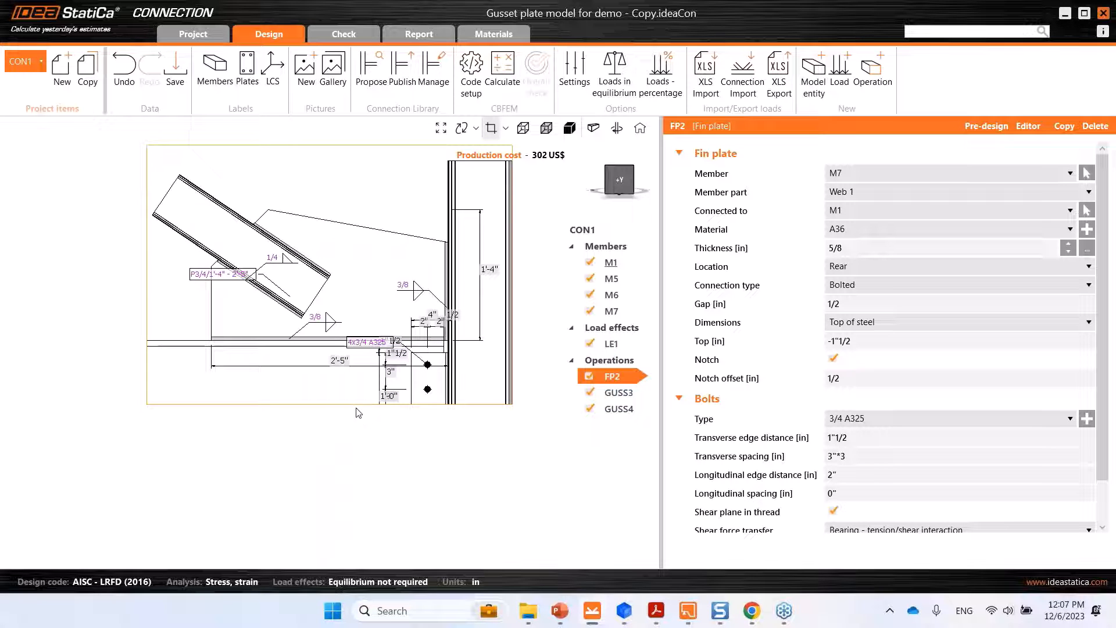
- Extend the gusset plate section's crop boundary downward and sideways to enclose the whole connection
mouse_move(334, 413)
mouse_move(334, 413)
left_mouse_down()
mouse_move(334, 551)
mouse_move(330, 512)
left_mouse_up()
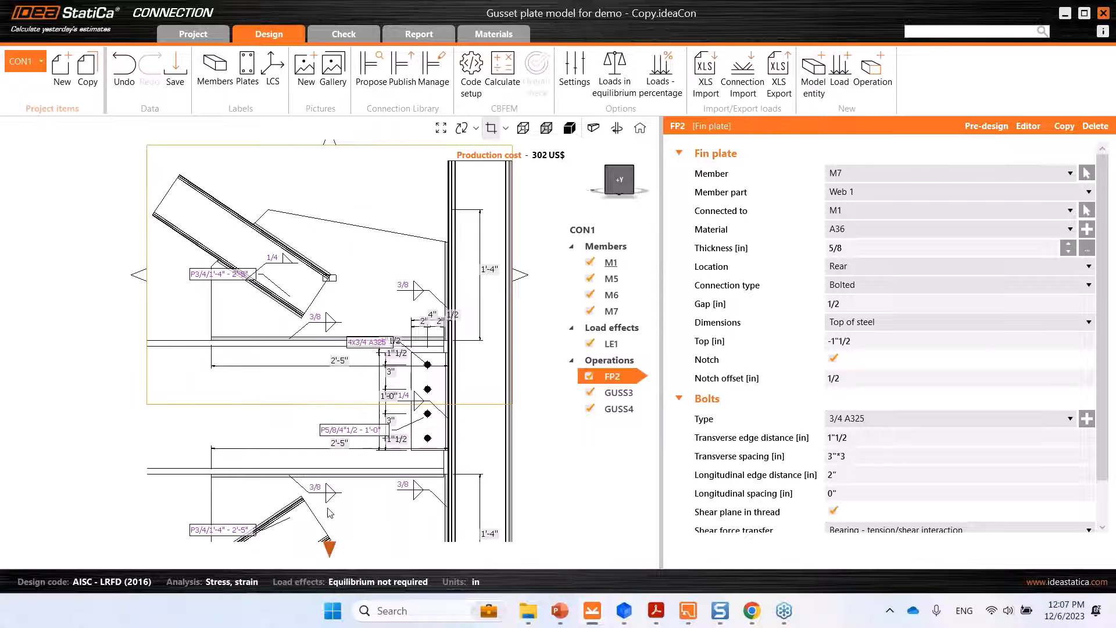
left_click_drag(315, 460, 316, 548)
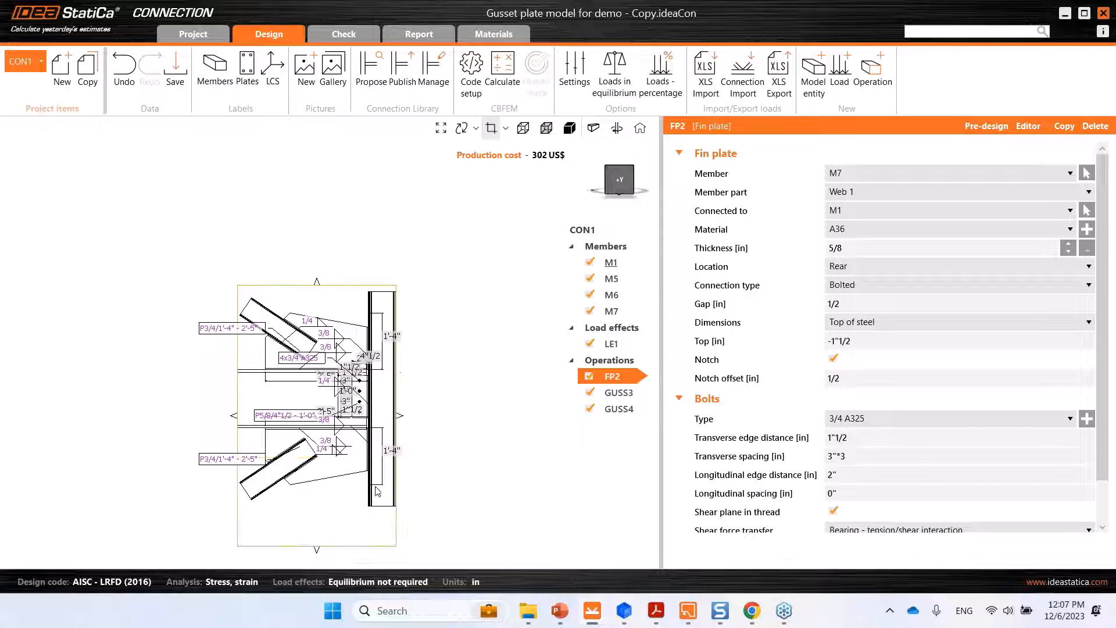
left_click_drag(398, 420, 457, 417)
left_click_drag(192, 424, 160, 430)
left_click(568, 129)
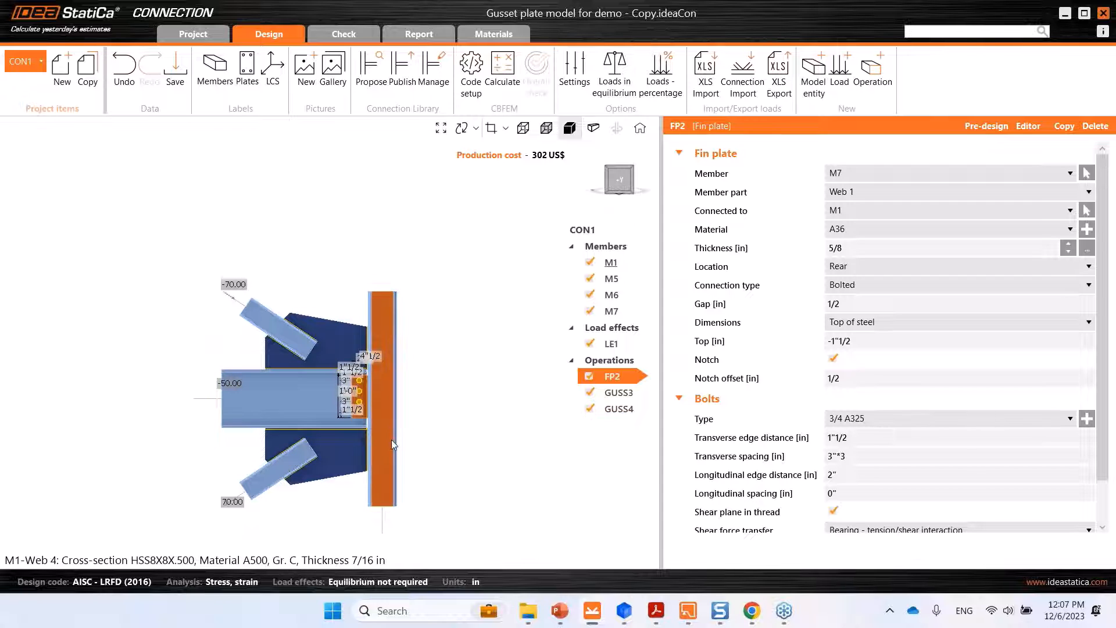
right_click(375, 336)
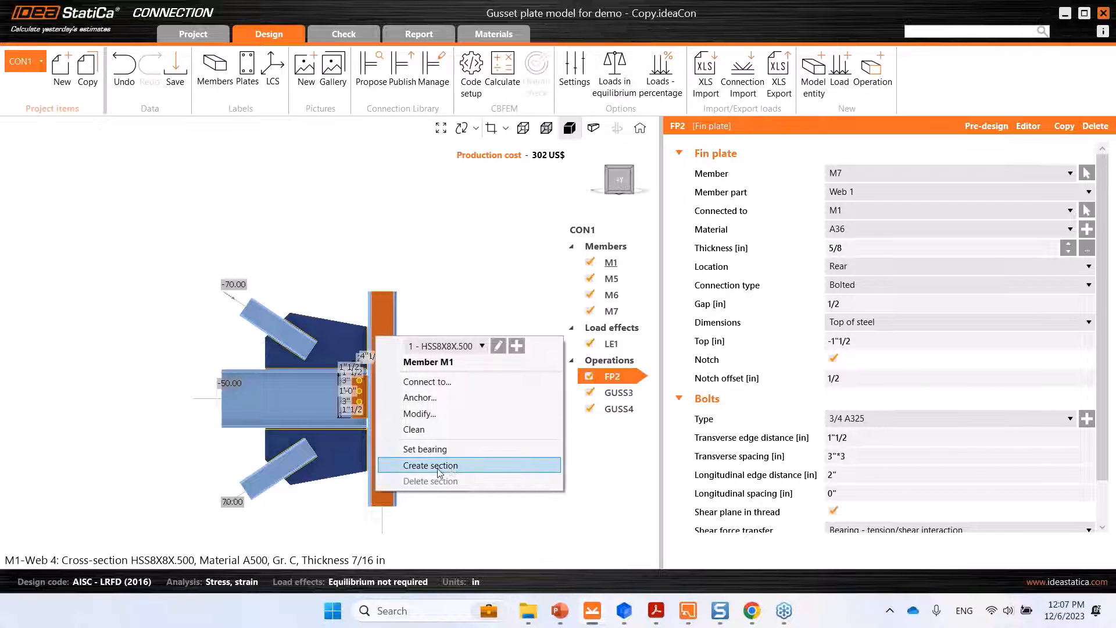
left_click(440, 306)
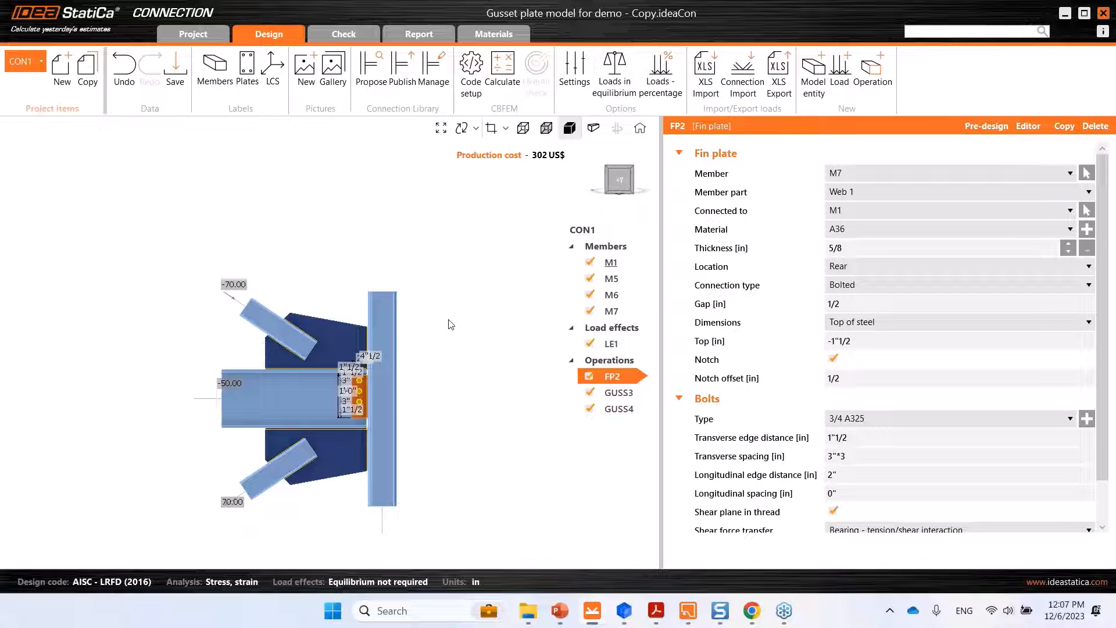
- Display the saved Fin plate (FP2) section and flip it to the opposite viewing side
left_click(491, 129)
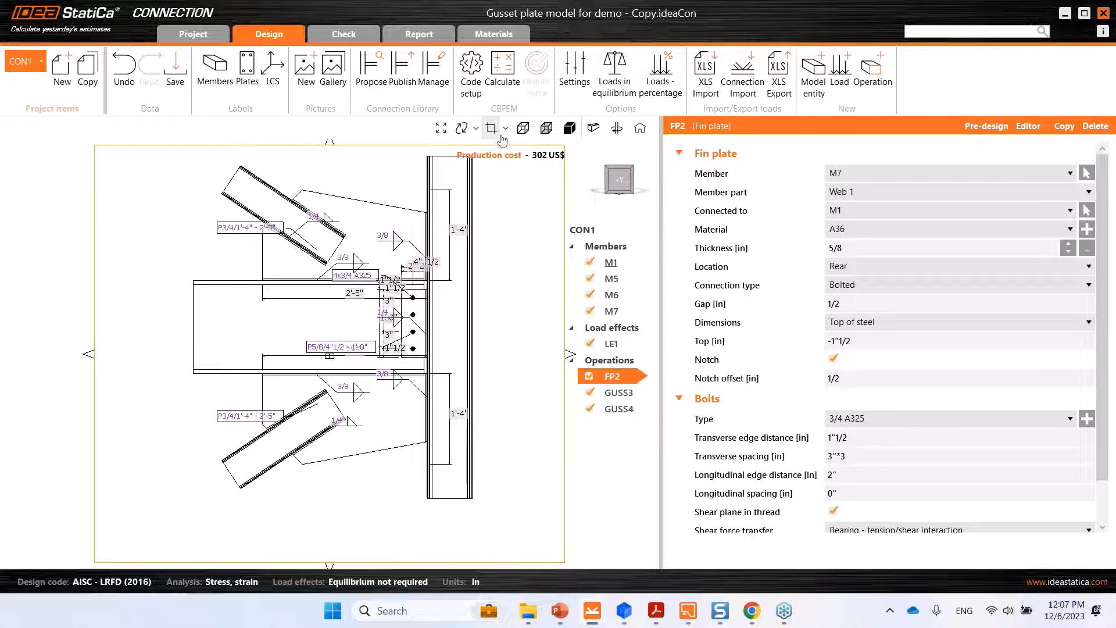
left_click(506, 129)
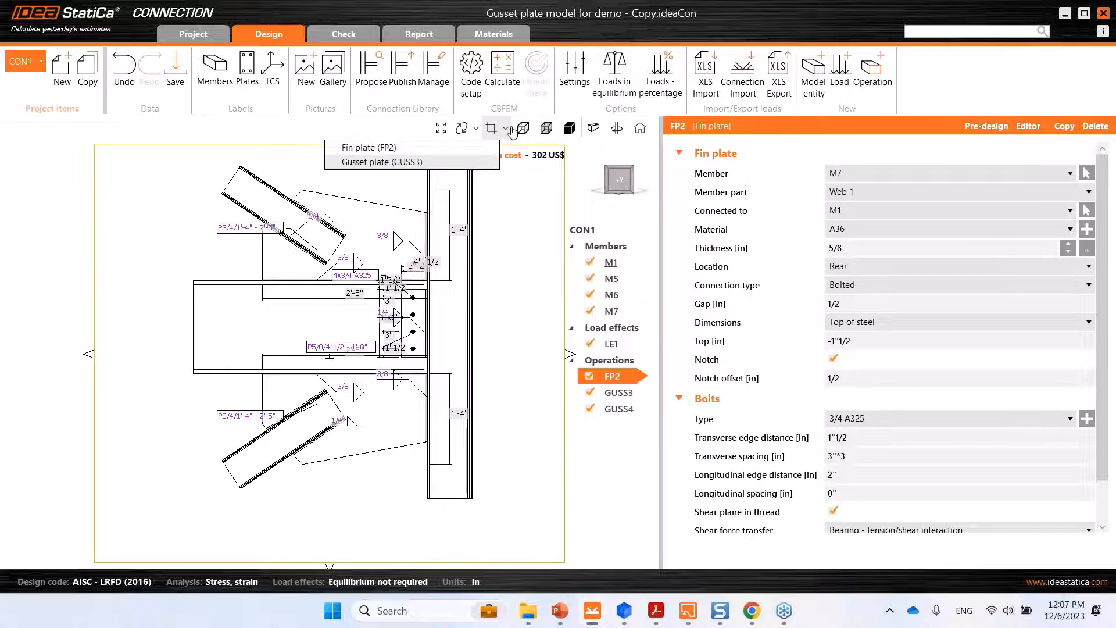
left_click(395, 148)
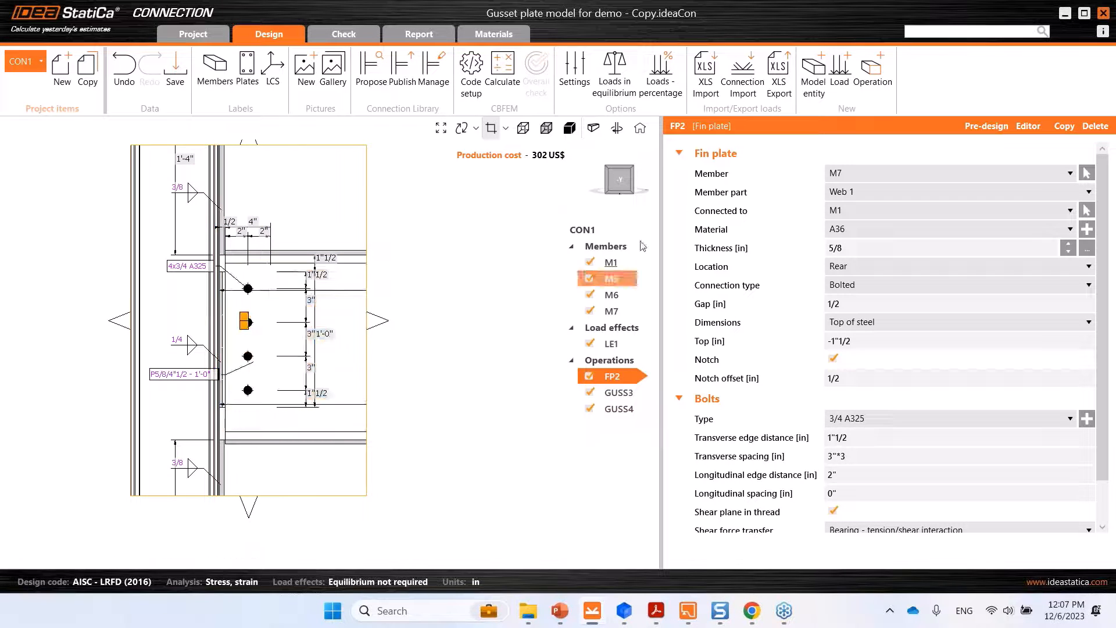
left_click(617, 128)
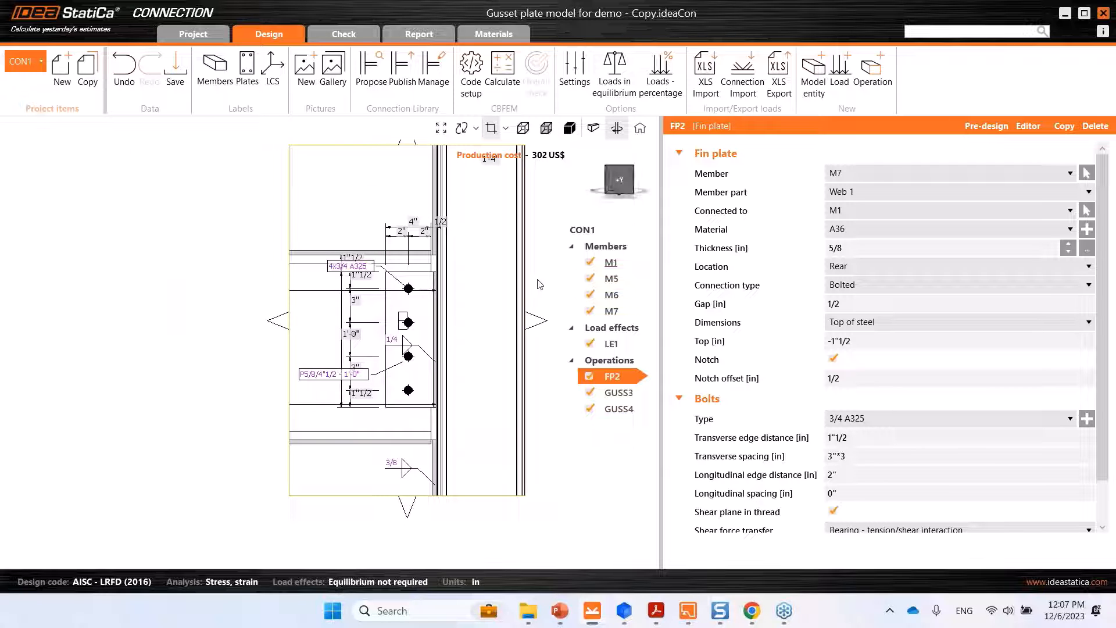
- Generate the detailed report for CON1 with pictures of user-defined sections and review the fin plate section drawing
left_click(418, 34)
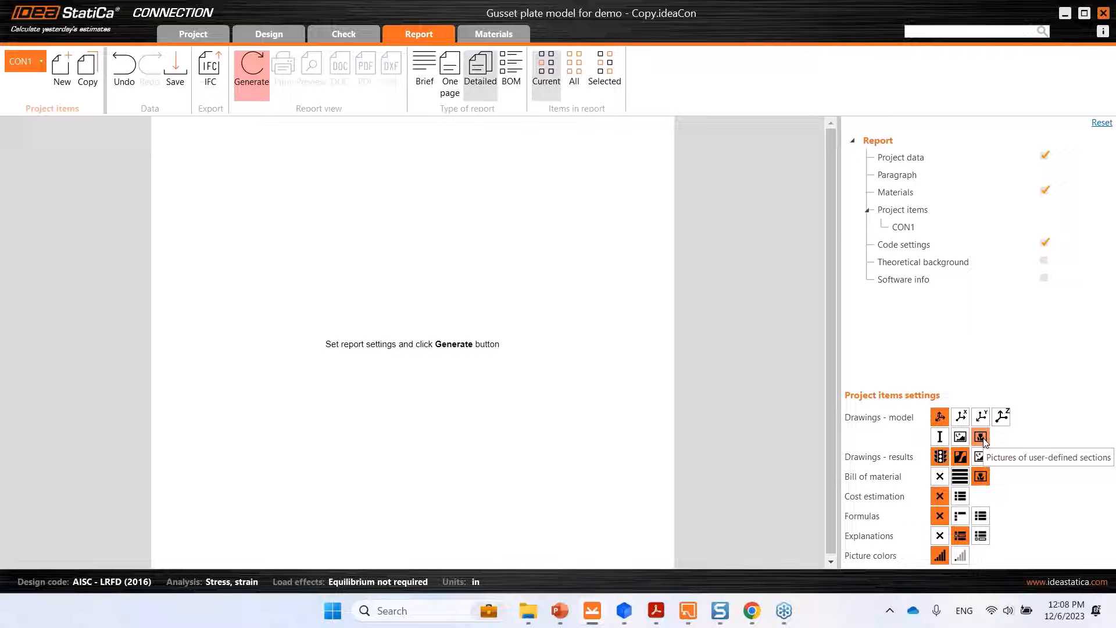
left_click(250, 73)
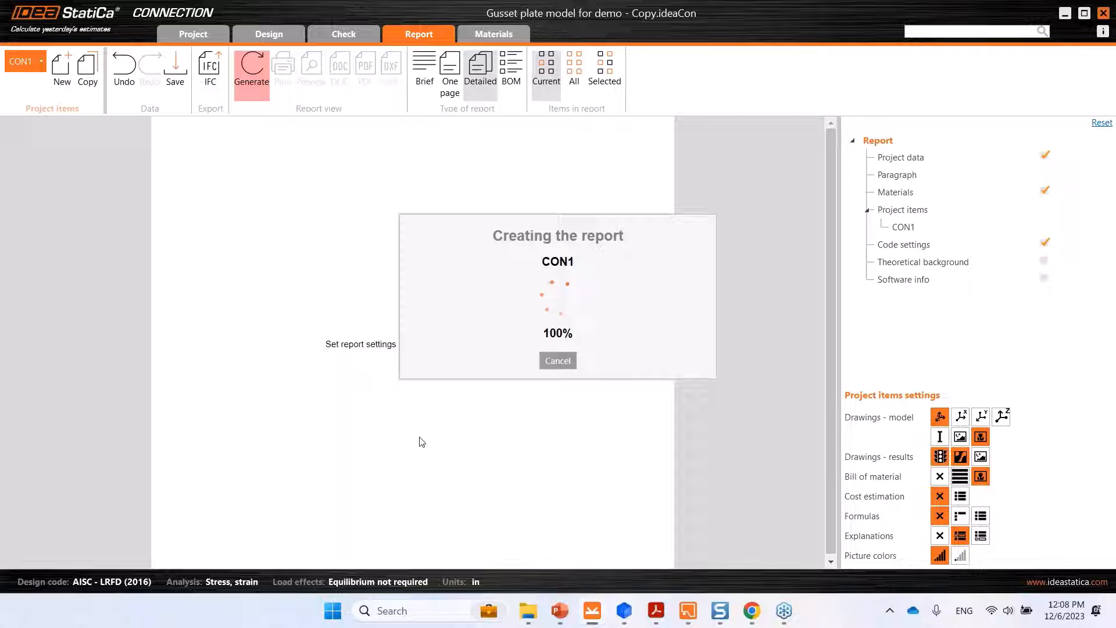
scroll(465, 419, "down", 4)
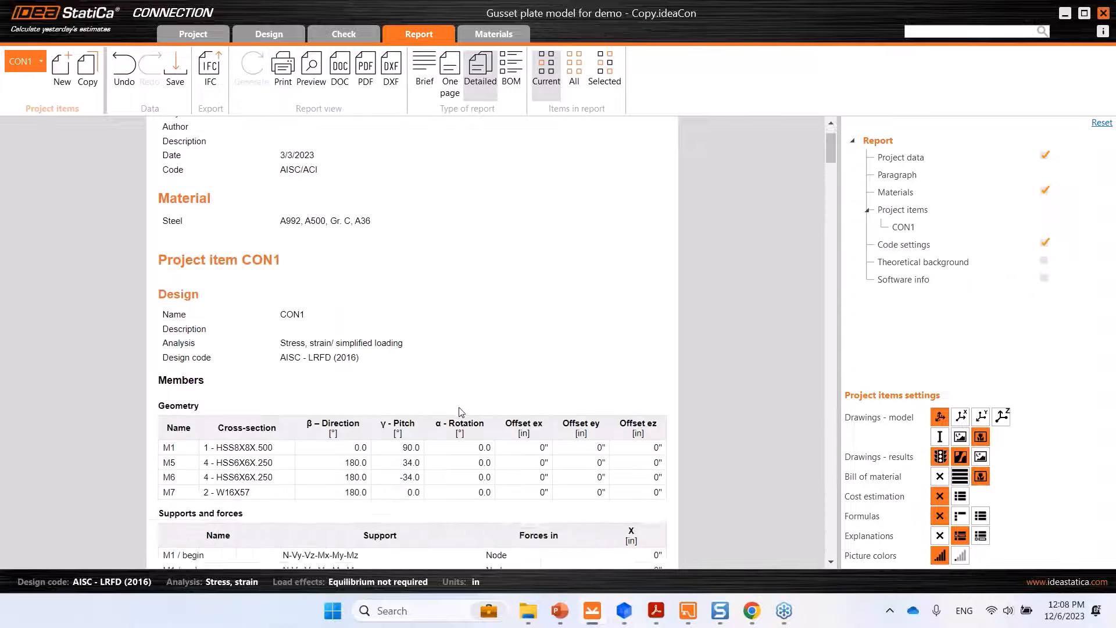
scroll(463, 411, "down", 8)
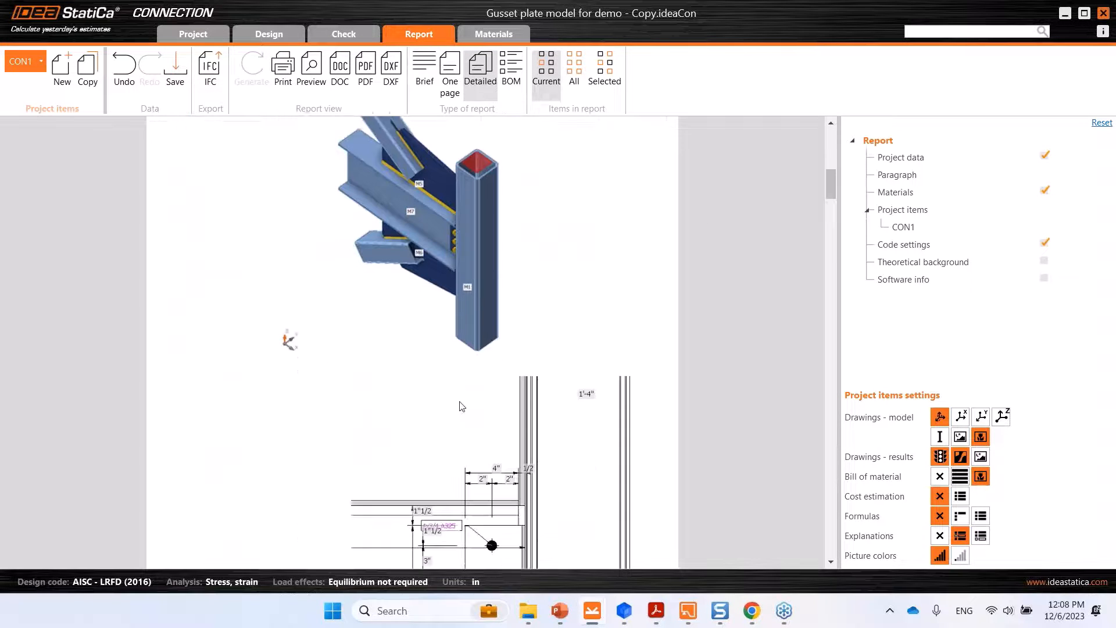
scroll(462, 405, "down", 3)
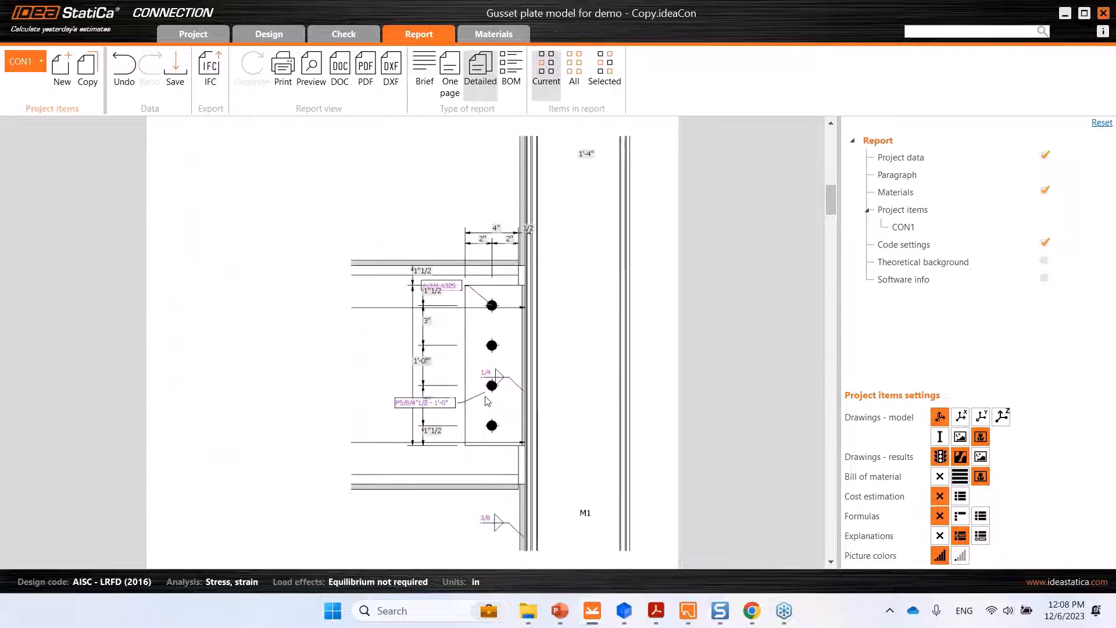
scroll(488, 402, "down", 3)
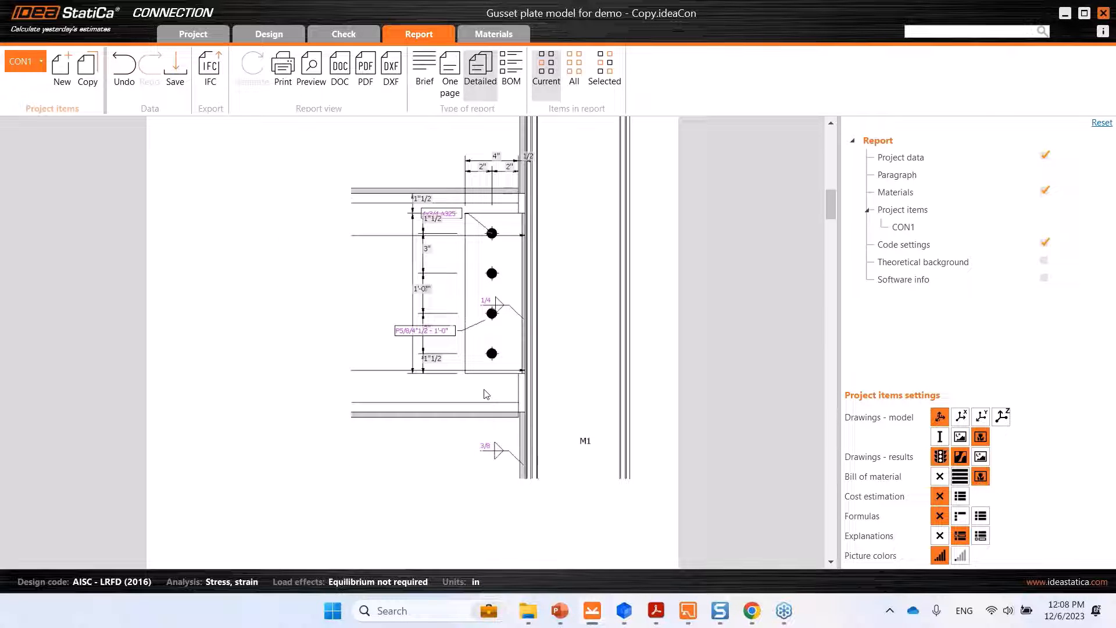
- Return to the design model, switch to project item CON2 and inspect its fin plate connection in 3D
left_click(259, 33)
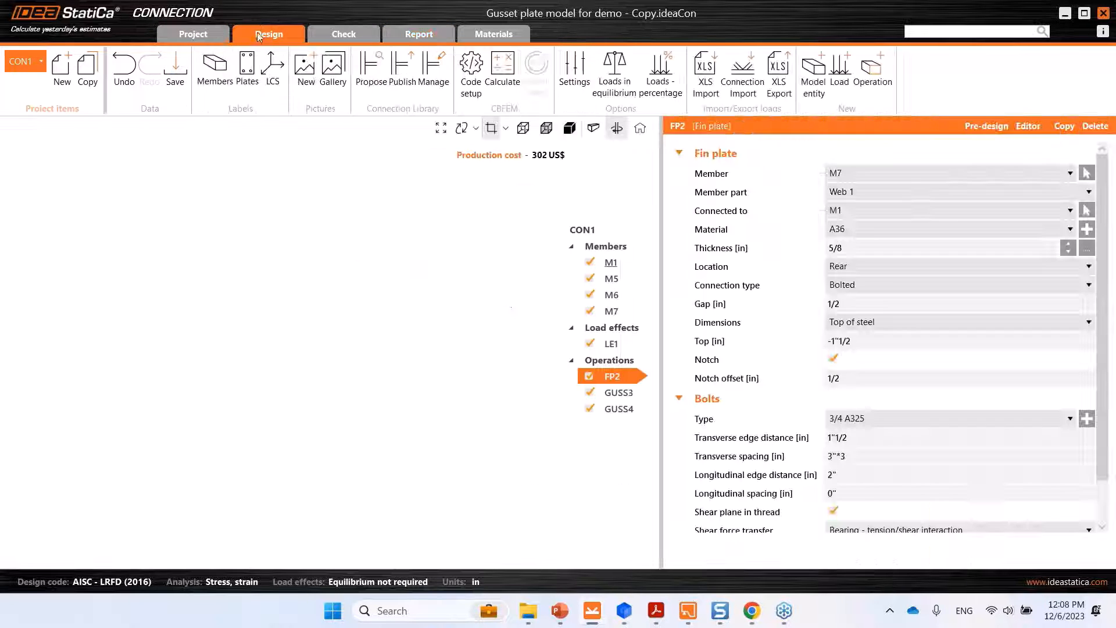
left_click(35, 67)
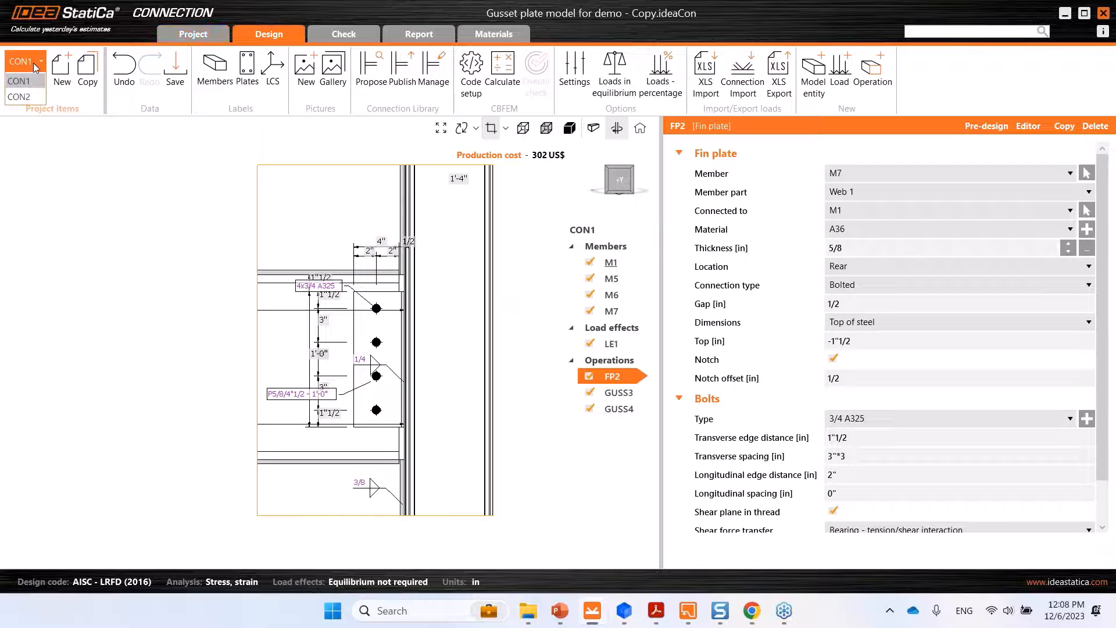
left_click(18, 97)
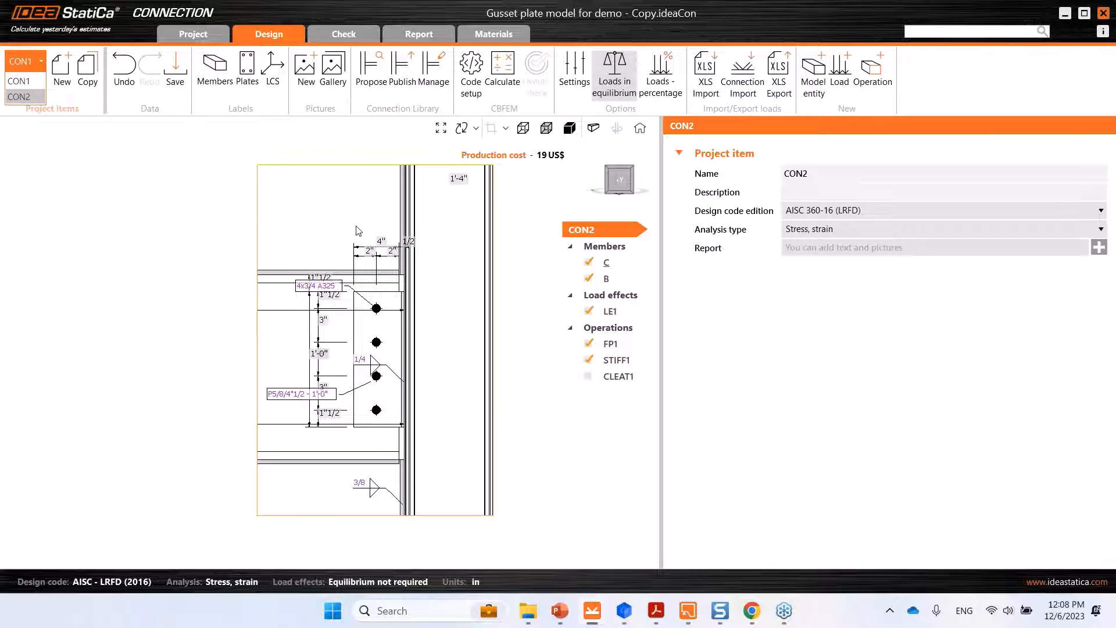
mouse_move(633, 170)
left_mouse_down()
mouse_move(618, 183)
mouse_move(627, 192)
left_mouse_up()
left_click(625, 189)
middle_click_drag(286, 398, 195, 418)
middle_click_drag(311, 326, 333, 371)
middle_click_drag(501, 292, 506, 291)
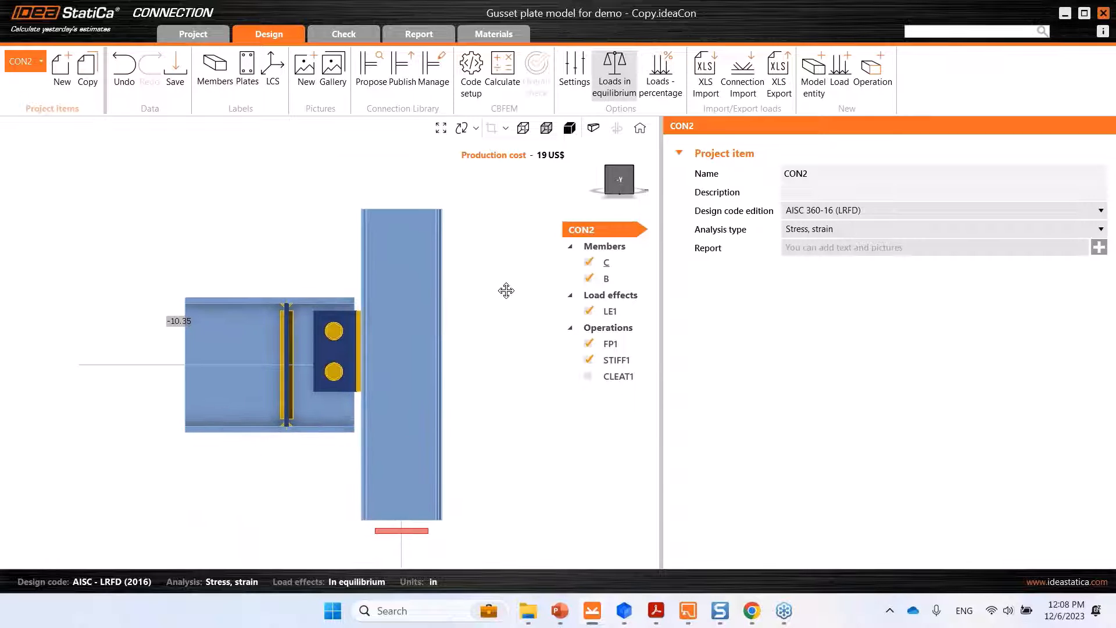
right_click_drag(324, 347, 411, 341)
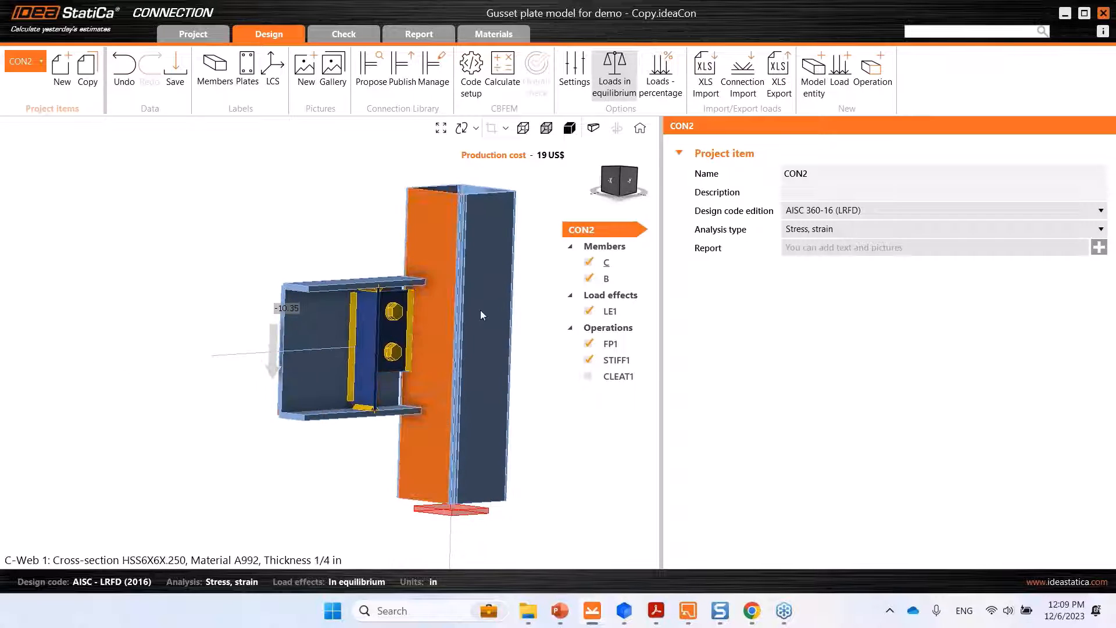
- Select fin plate FP1 in CON2 and view its bolt and plate dimensions from the front
right_click_drag(469, 306, 291, 325)
left_click(294, 324)
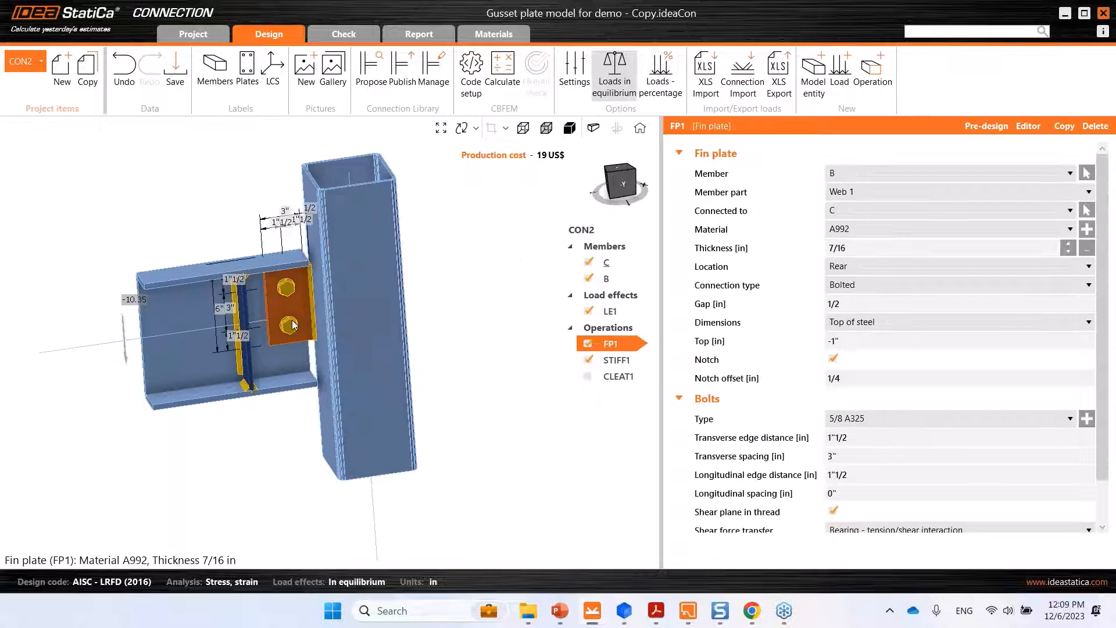
mouse_move(405, 346)
right_mouse_down()
mouse_move(422, 357)
mouse_move(410, 337)
right_mouse_up()
left_click(628, 188)
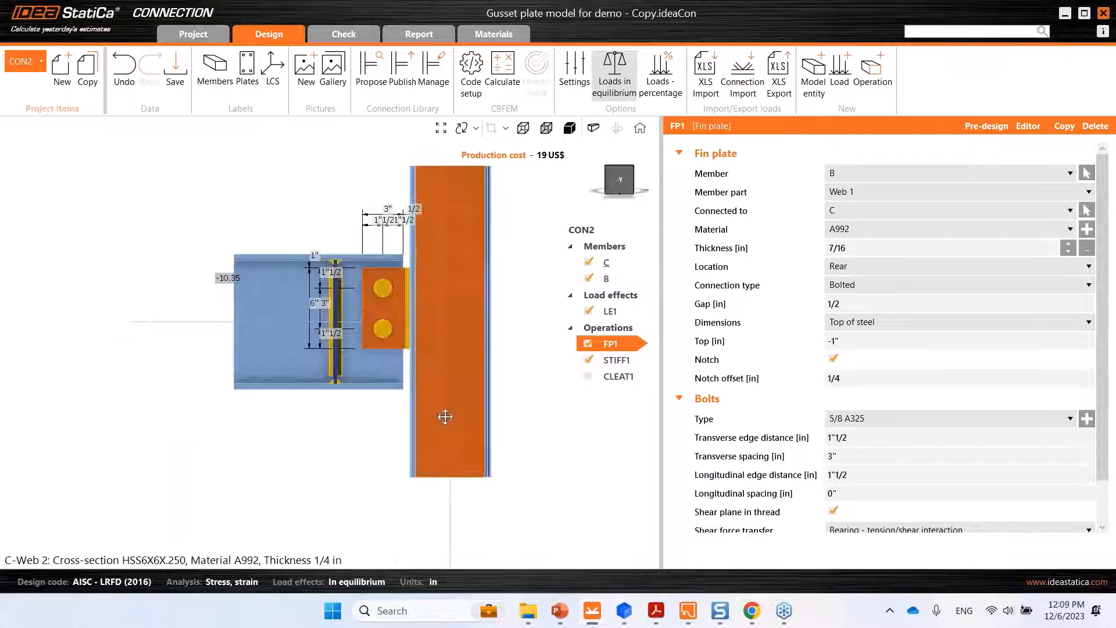
- Select beam B and review where its forces are applied in the member's model settings
left_click(608, 278)
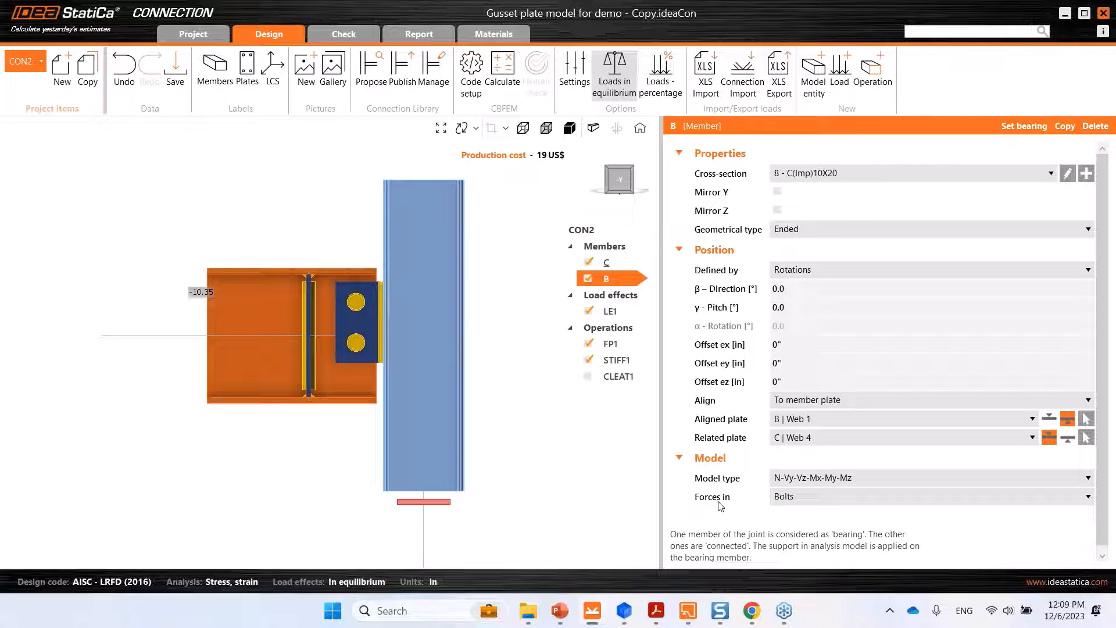
mouse_move(724, 503)
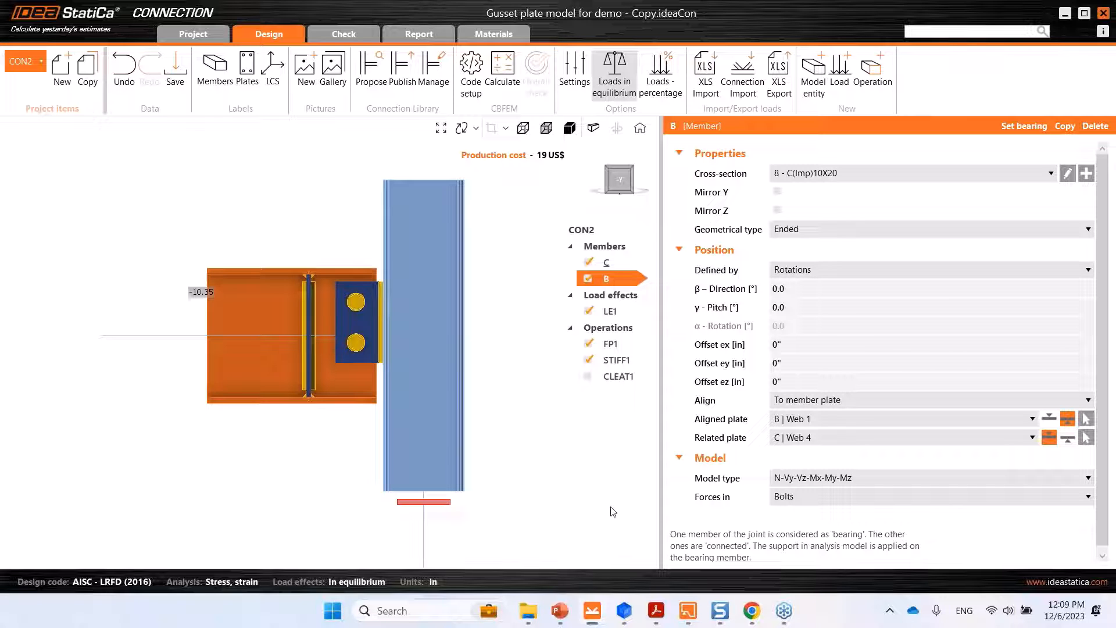
middle_click_drag(564, 510, 550, 507)
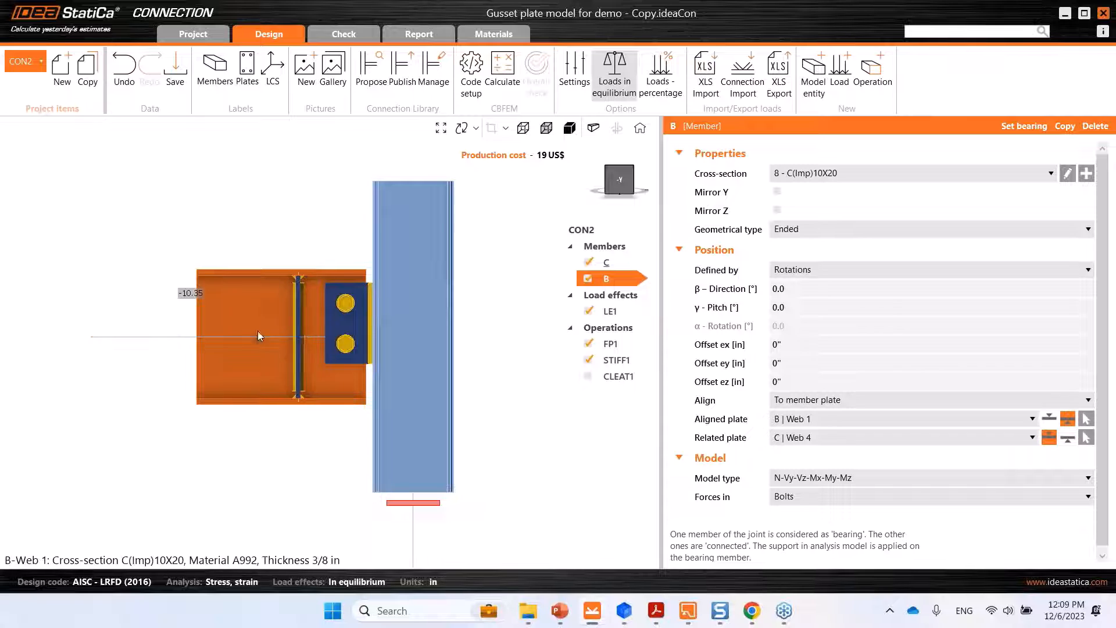
middle_click_drag(243, 477, 257, 491)
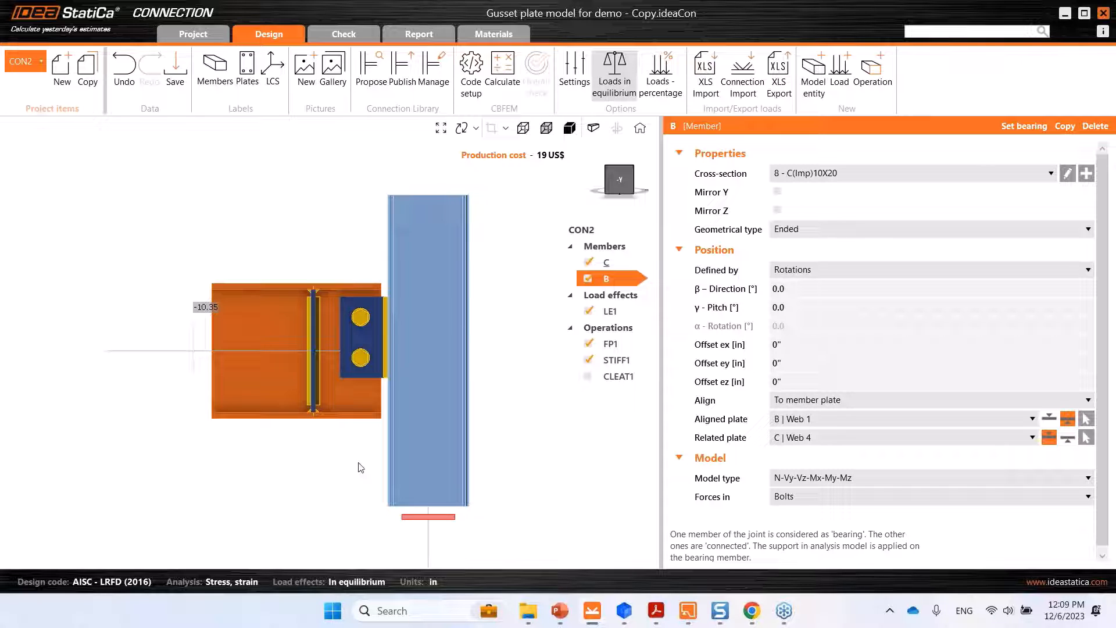
middle_click_drag(506, 454, 490, 451)
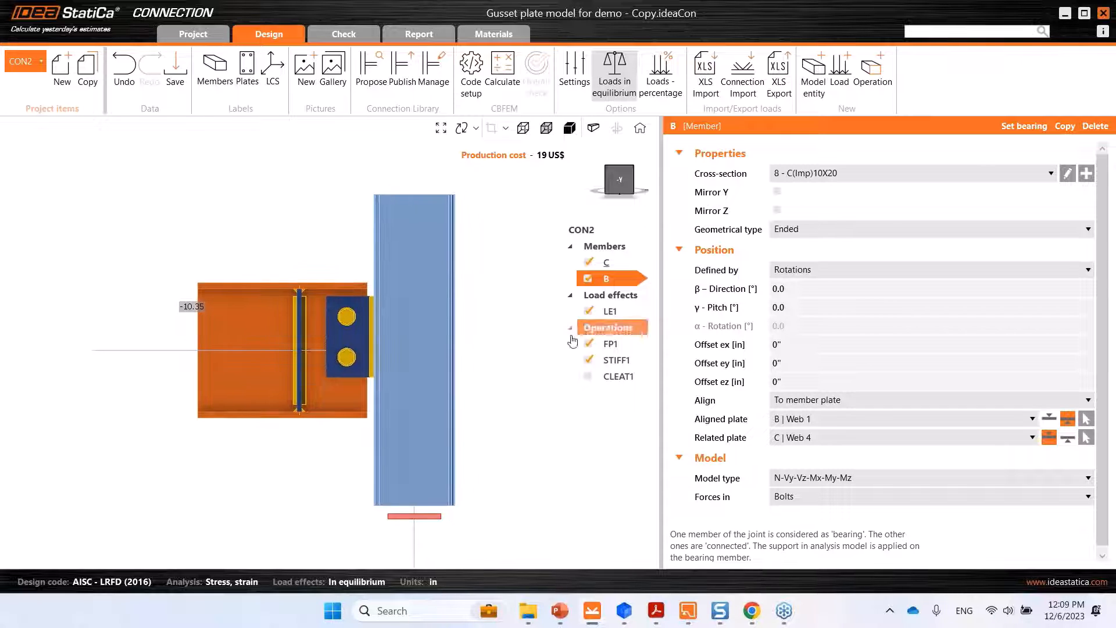
- Display load effect LE1's bending moment diagram for B / End on the wireframe model
left_click(609, 312)
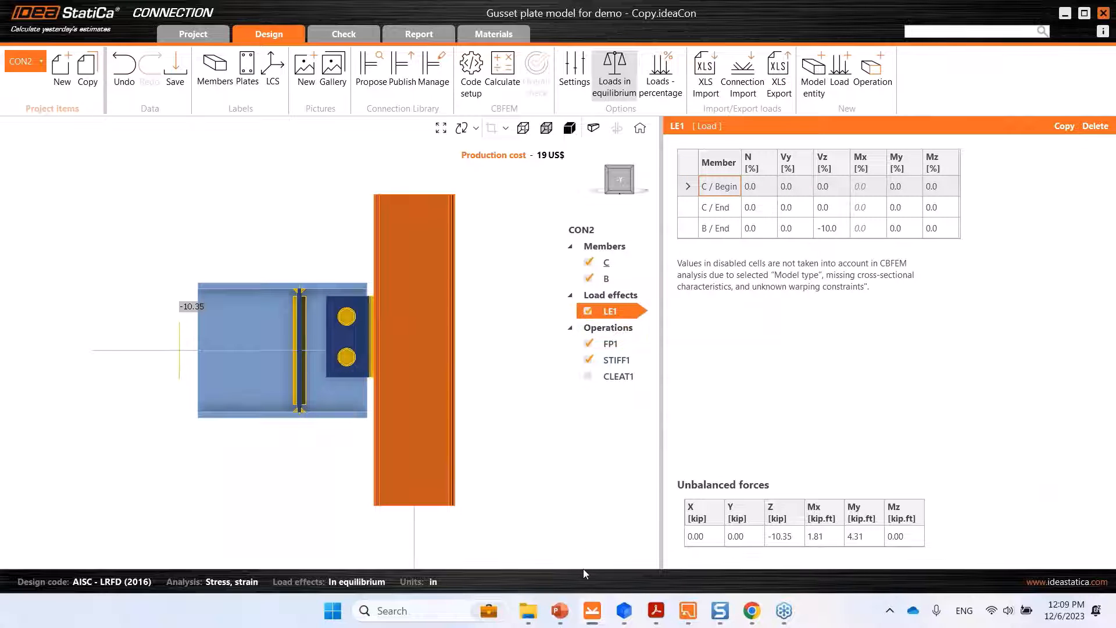
left_click(522, 129)
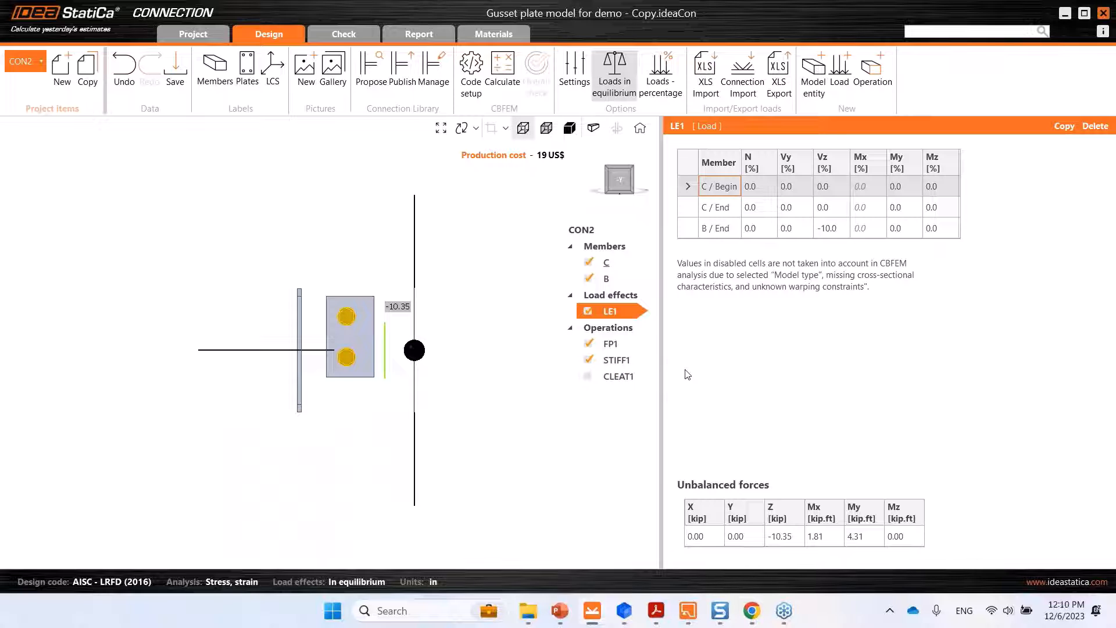
left_click(685, 231)
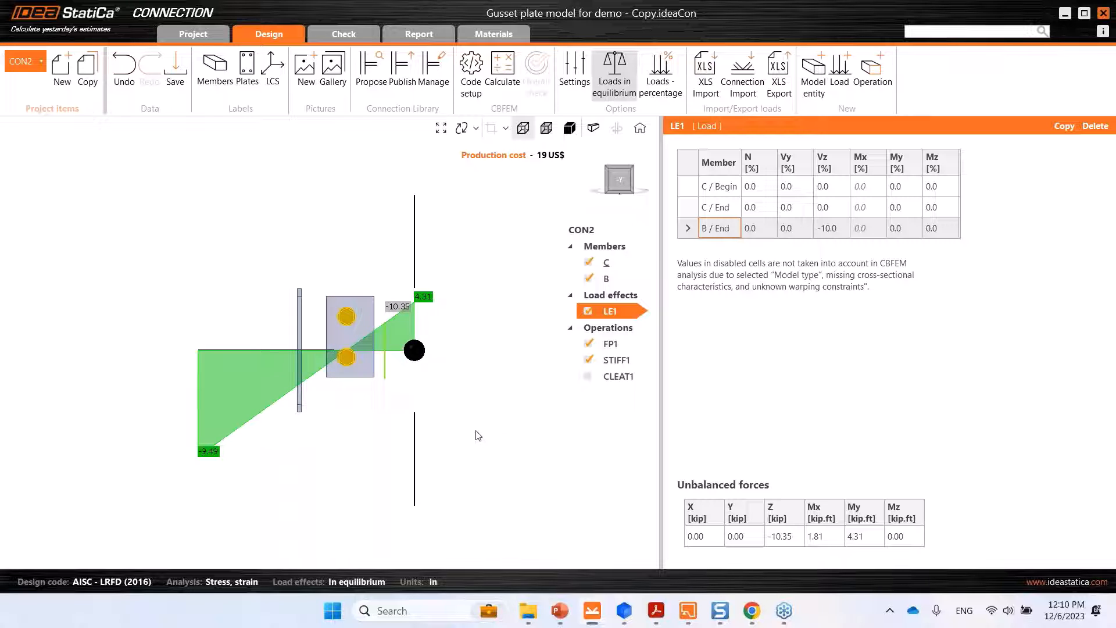
- Compare the member and LE1 load displays, then examine beam B's moment diagram on the transparent model
left_click(606, 279)
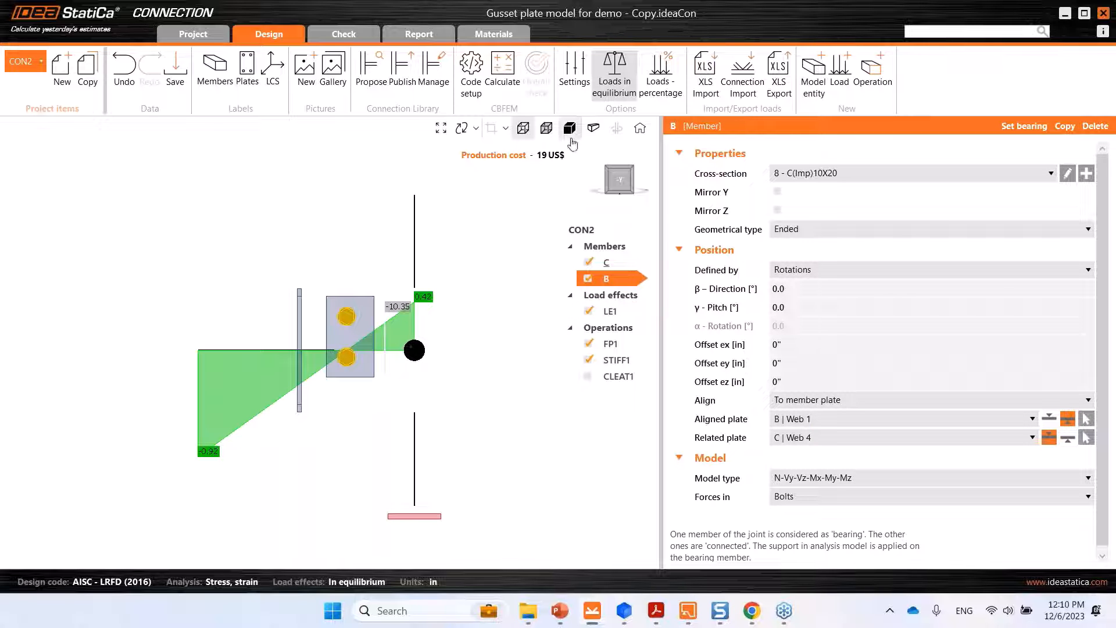
left_click(610, 261)
left_click(615, 313)
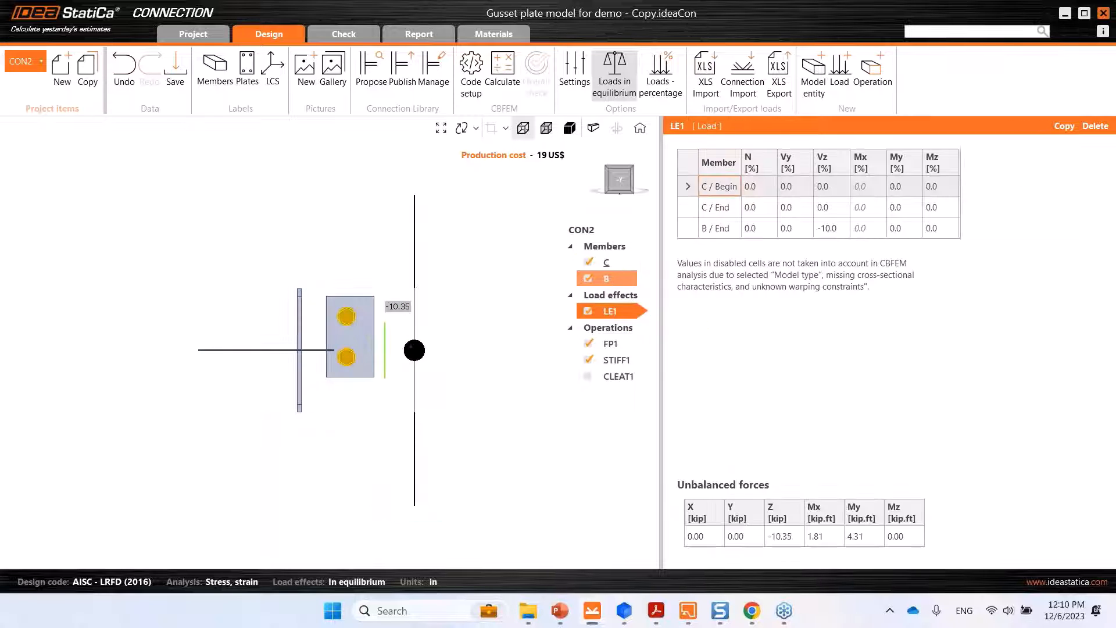
left_click(609, 277)
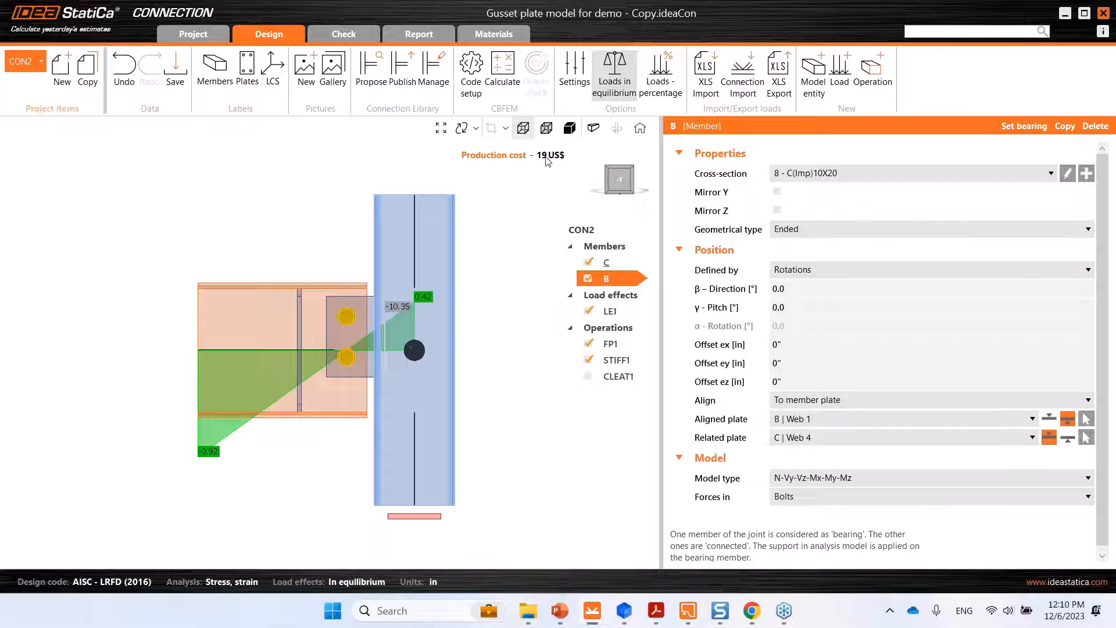
left_click(546, 128)
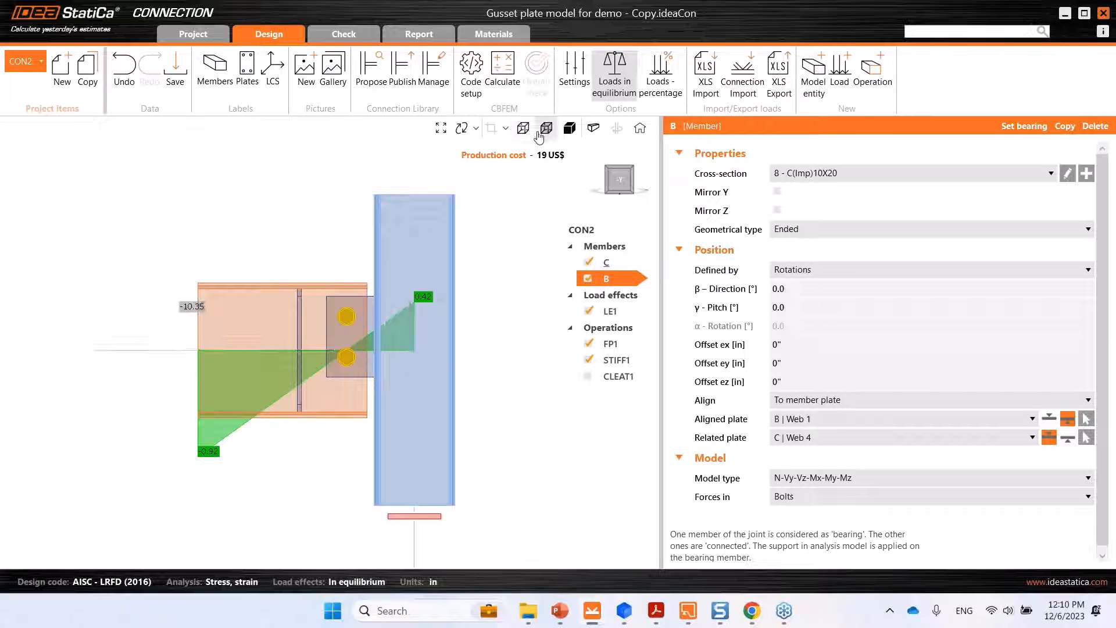
left_click(616, 266)
left_click(611, 279)
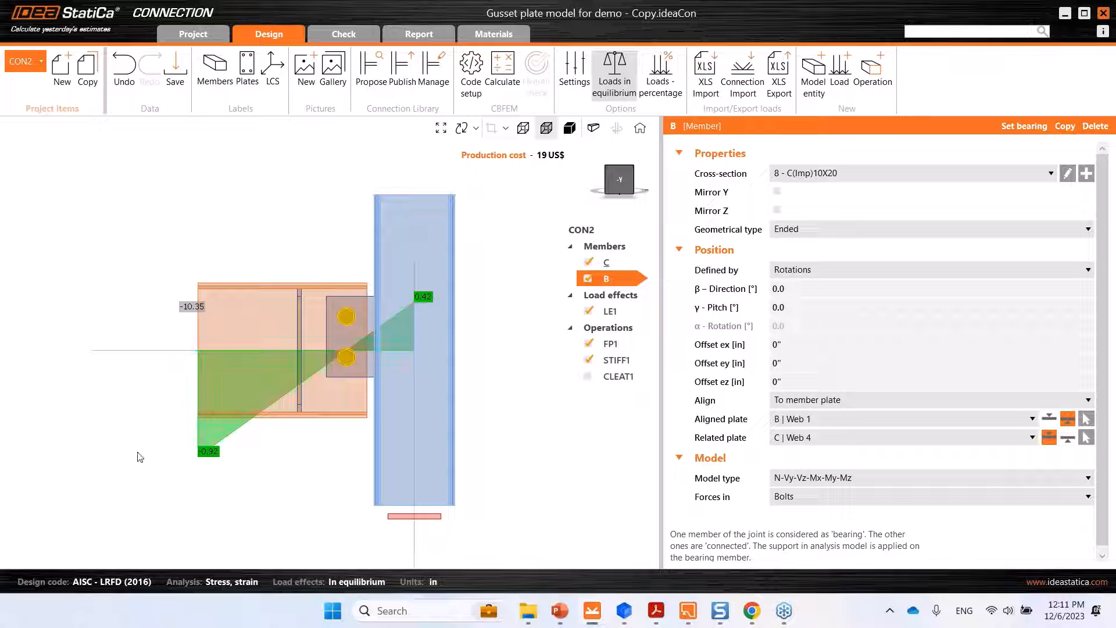
- Change fin plate FP1's connection type to Welded and check the plate from the front
left_click(615, 349)
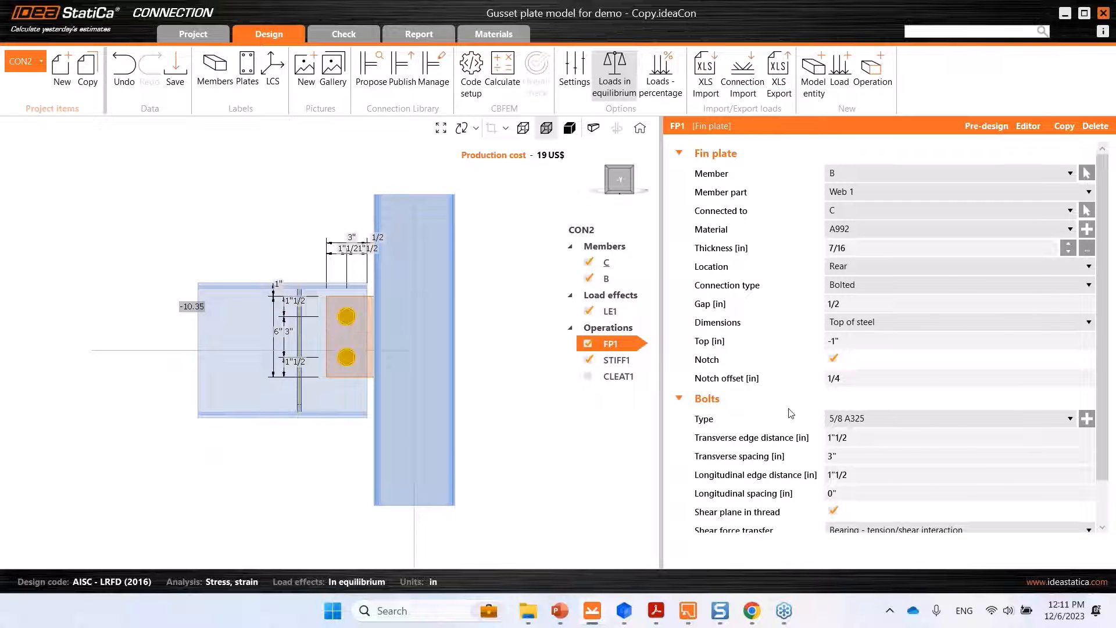
left_click(870, 286)
left_click(843, 314)
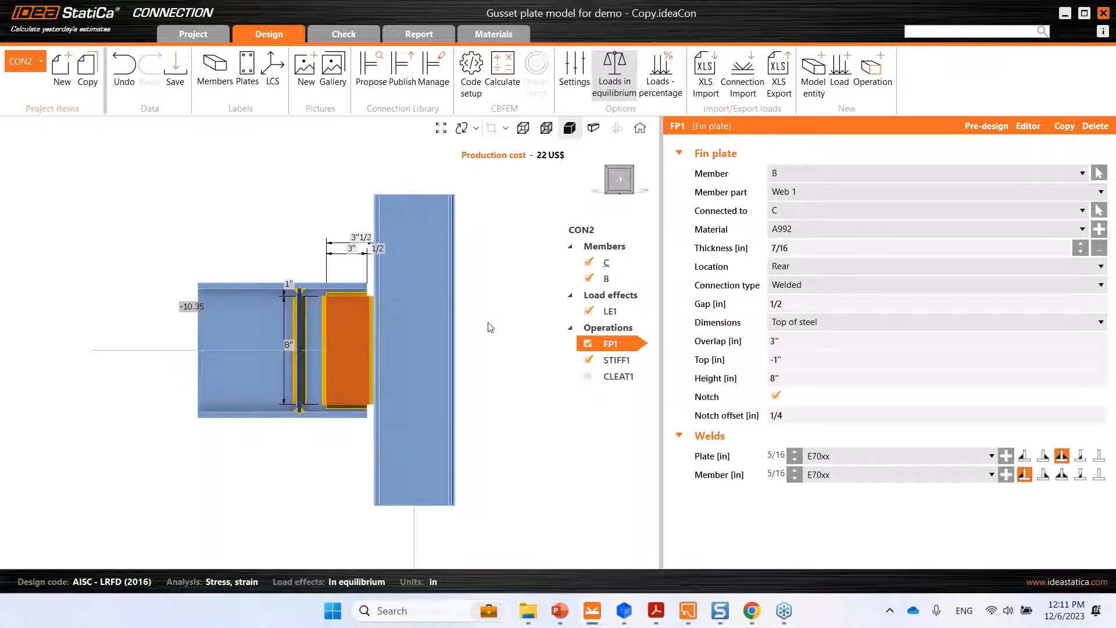
mouse_move(354, 341)
right_mouse_down()
mouse_move(406, 347)
mouse_move(357, 357)
right_mouse_up()
left_click(621, 184)
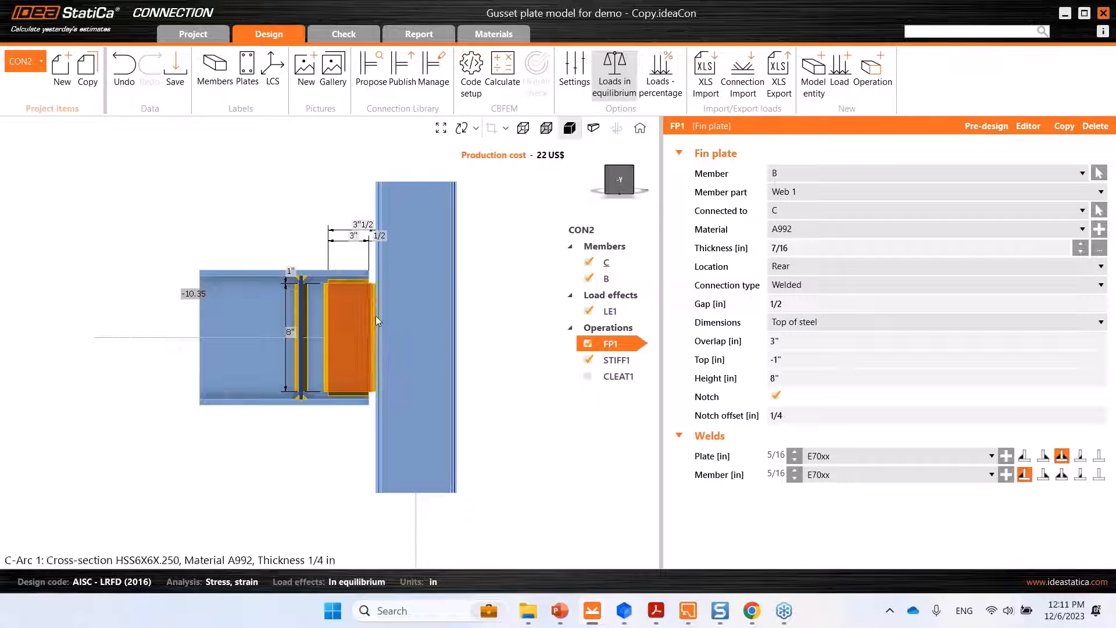
- Set beam B's Forces in option to Connected member face
left_click(229, 318)
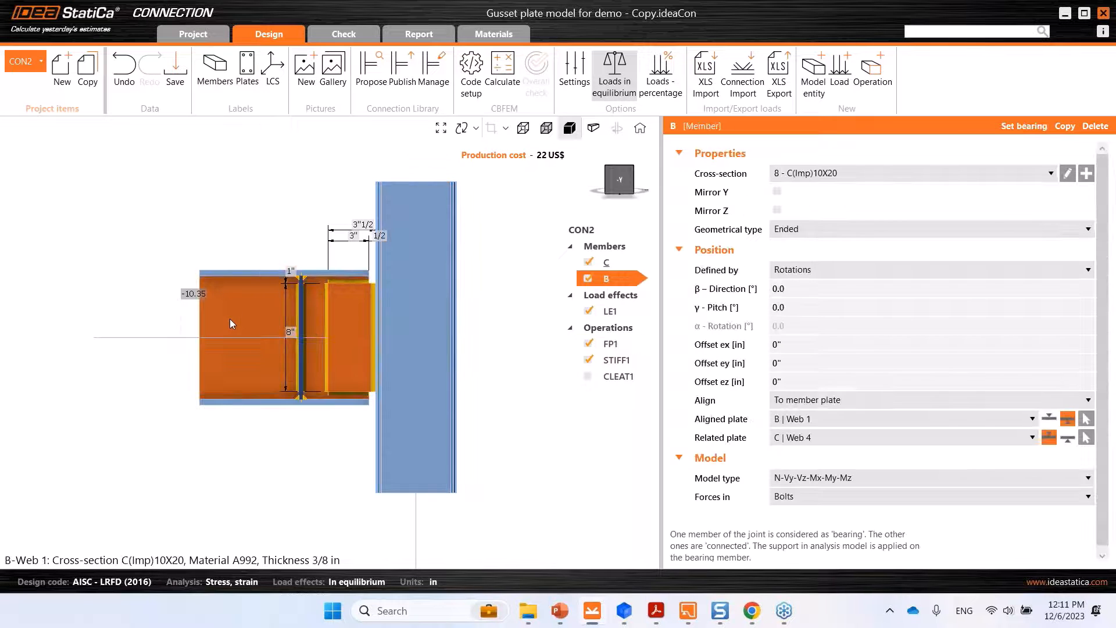
left_click(791, 497)
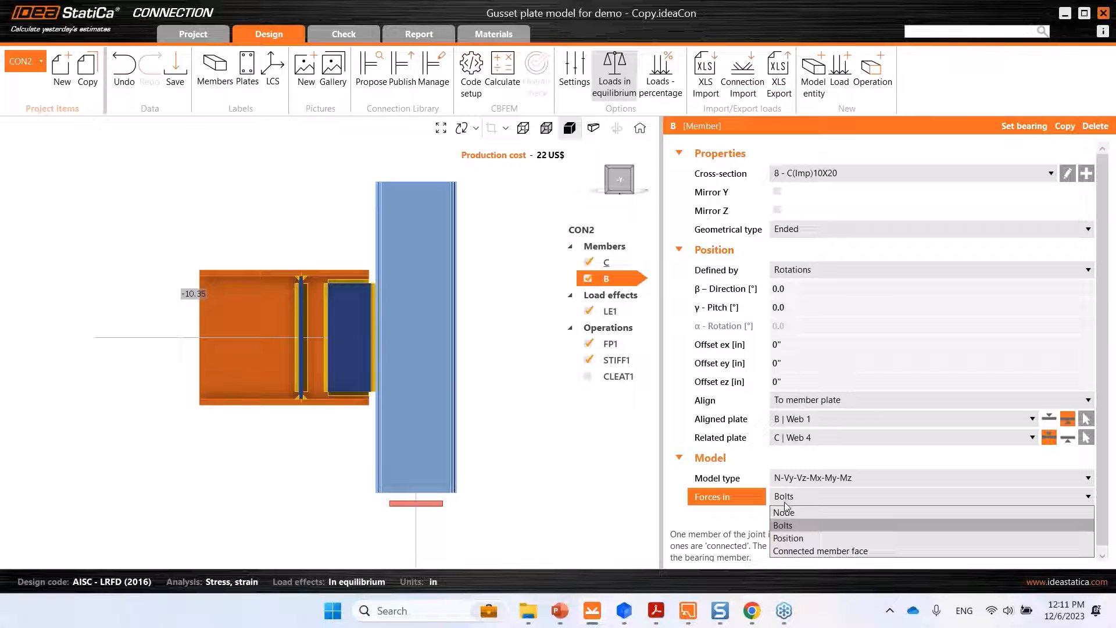
left_click(841, 554)
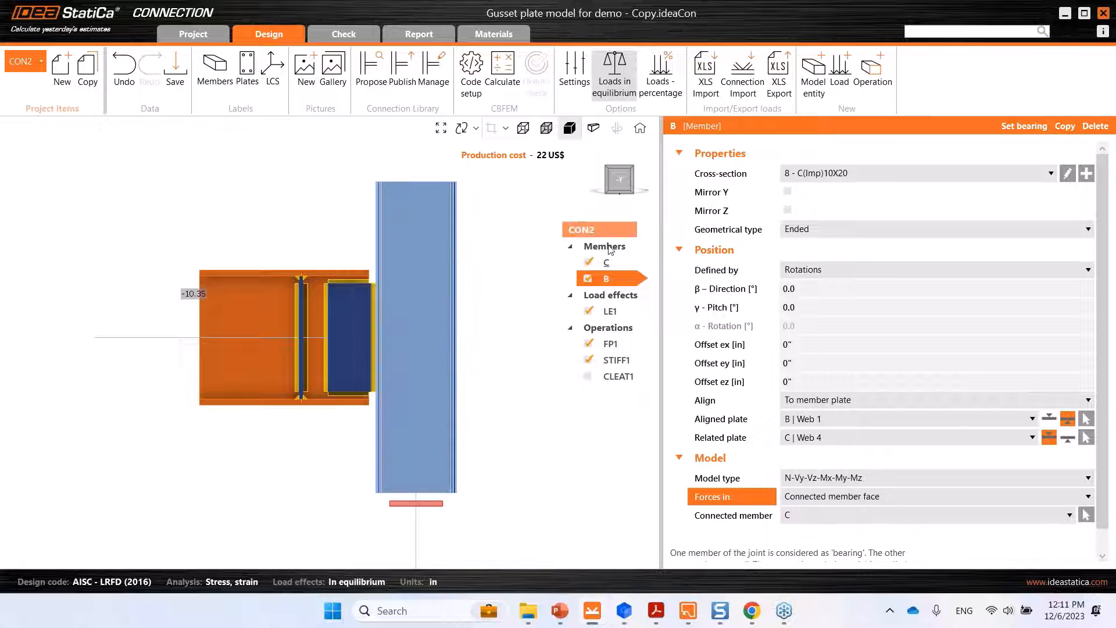
- Examine where beam B's moment diagram crosses zero at the column face on the transparent model
left_click(546, 128)
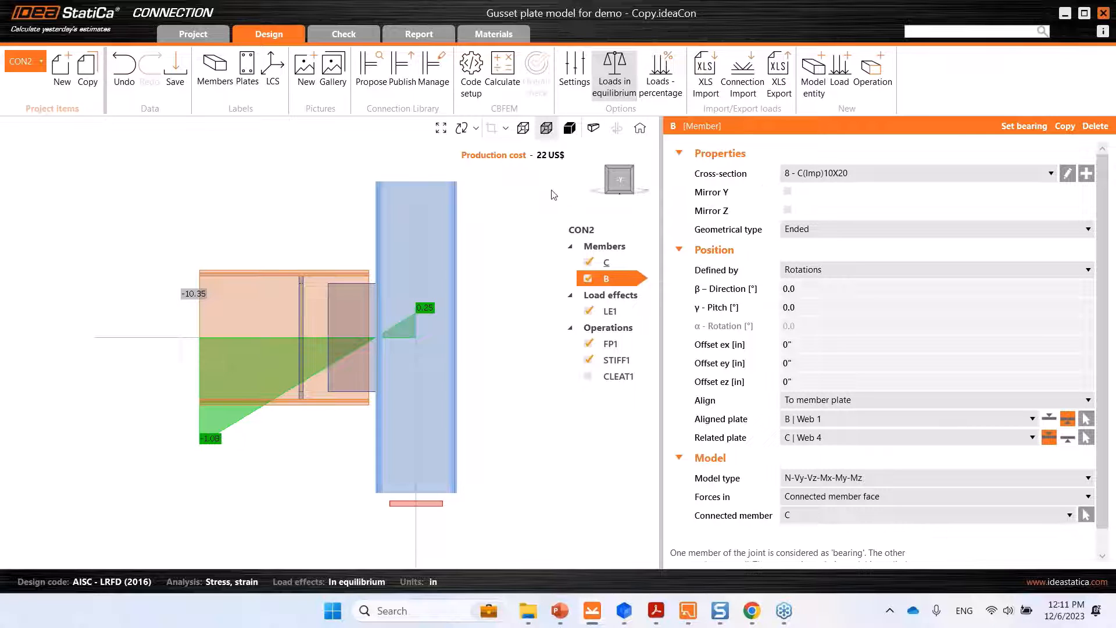
scroll(374, 375, "up", 5)
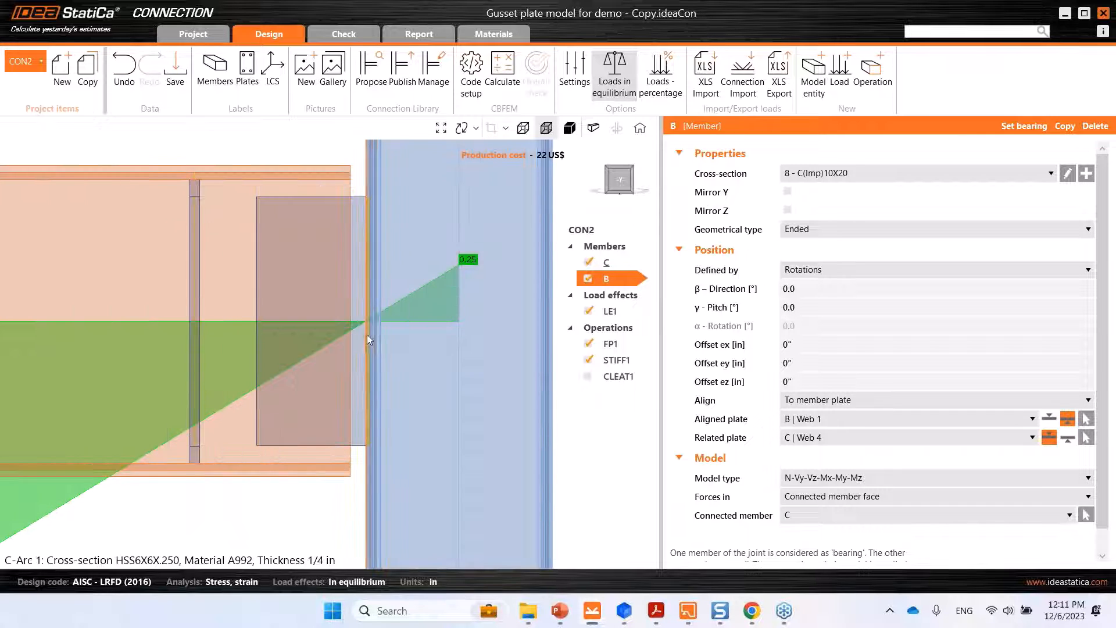
middle_click_drag(372, 338, 377, 361)
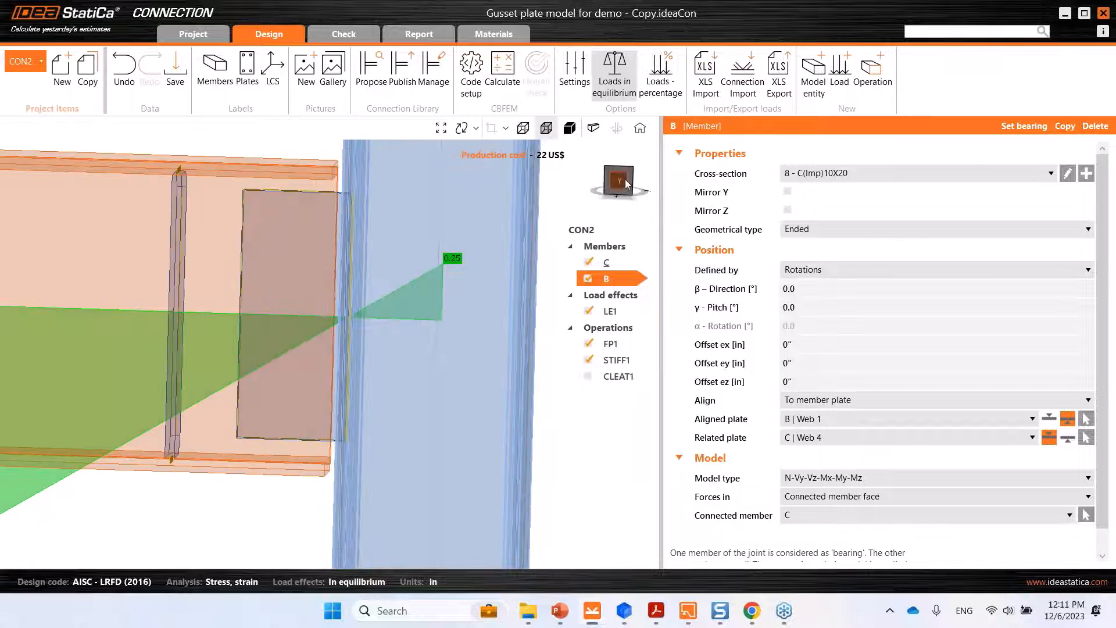
left_click(620, 185)
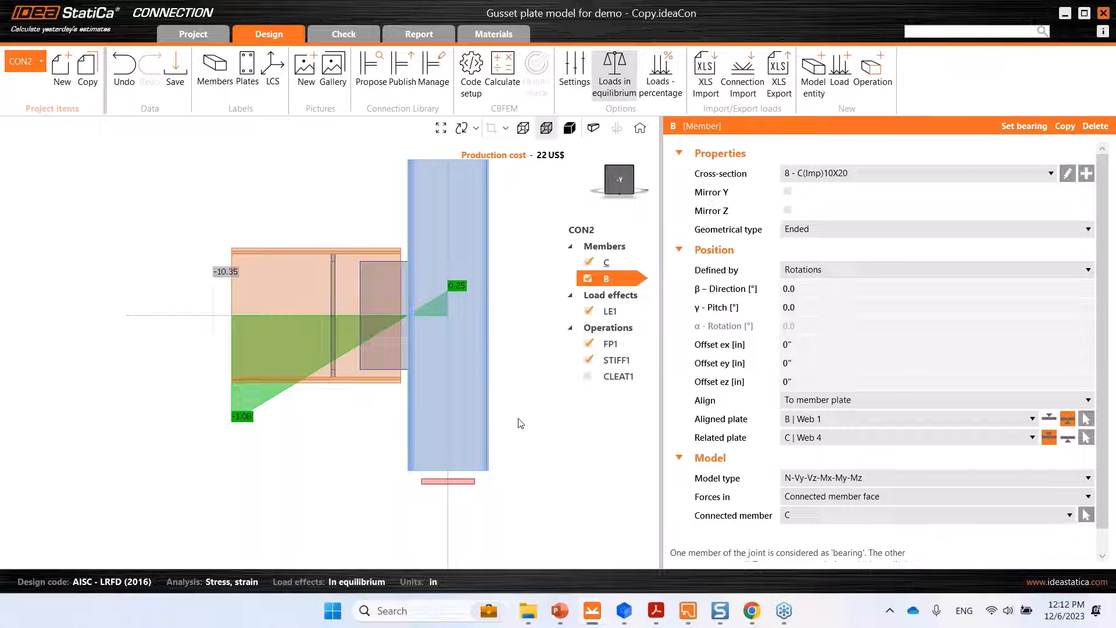
- Close the gusset plate model and switch to the Plate to plate cut.ideaCon project
left_click(1104, 14)
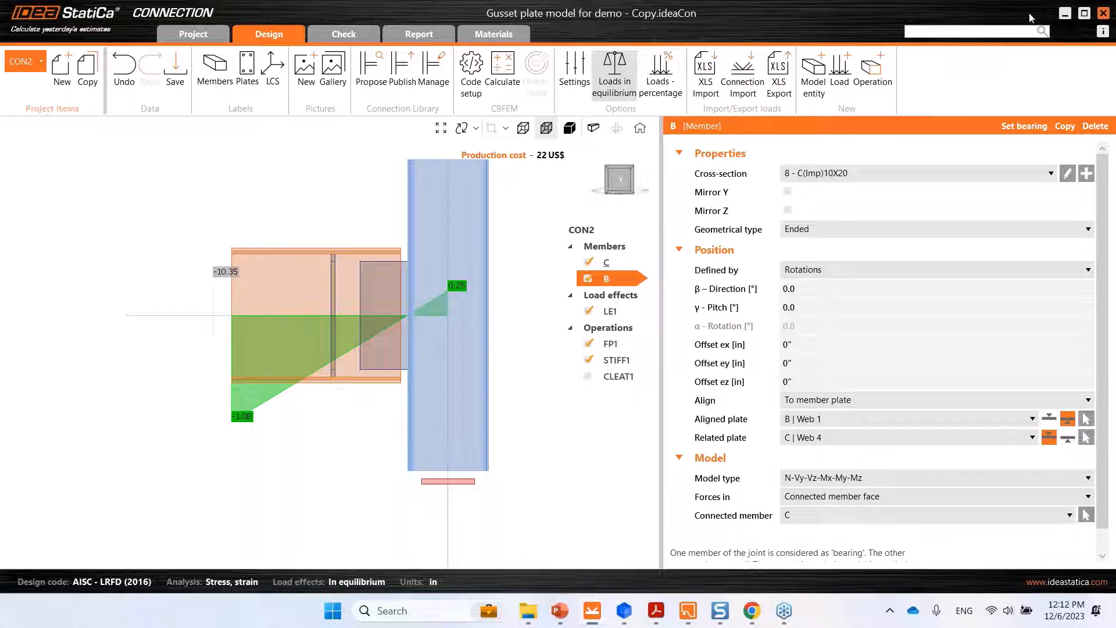
left_click(501, 340)
mouse_move(591, 612)
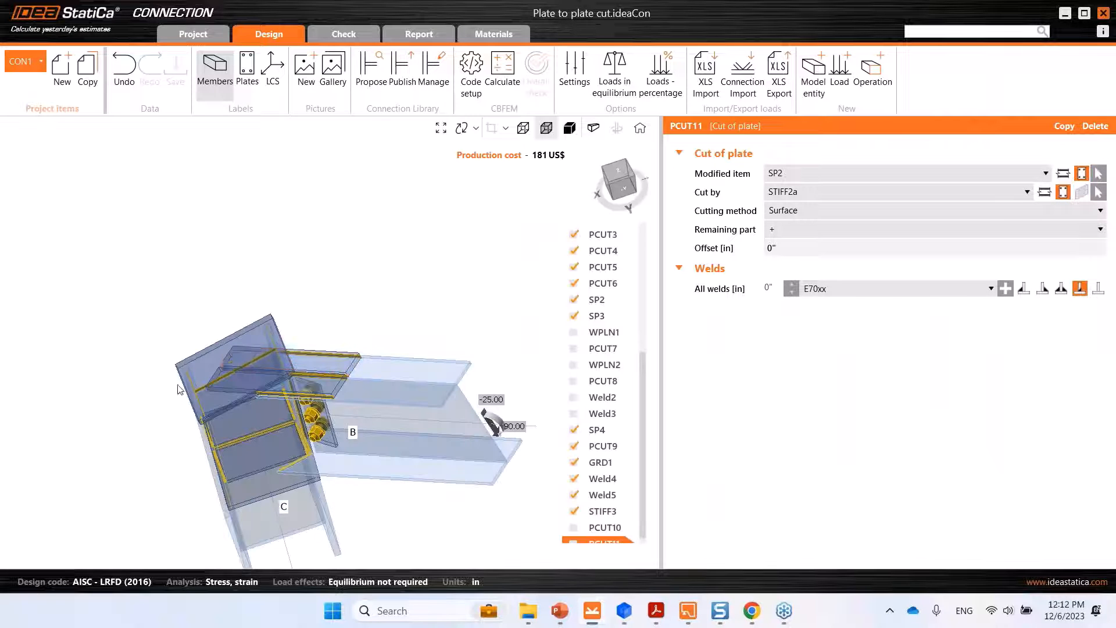
- Examine the skewed beam-to-column connection from several angles, switching to solid display to inspect the lid plate and doublers
middle_click_drag(183, 328, 182, 321)
middle_click_drag(379, 504, 381, 512, "shift")
middle_click_drag(290, 478, 310, 504)
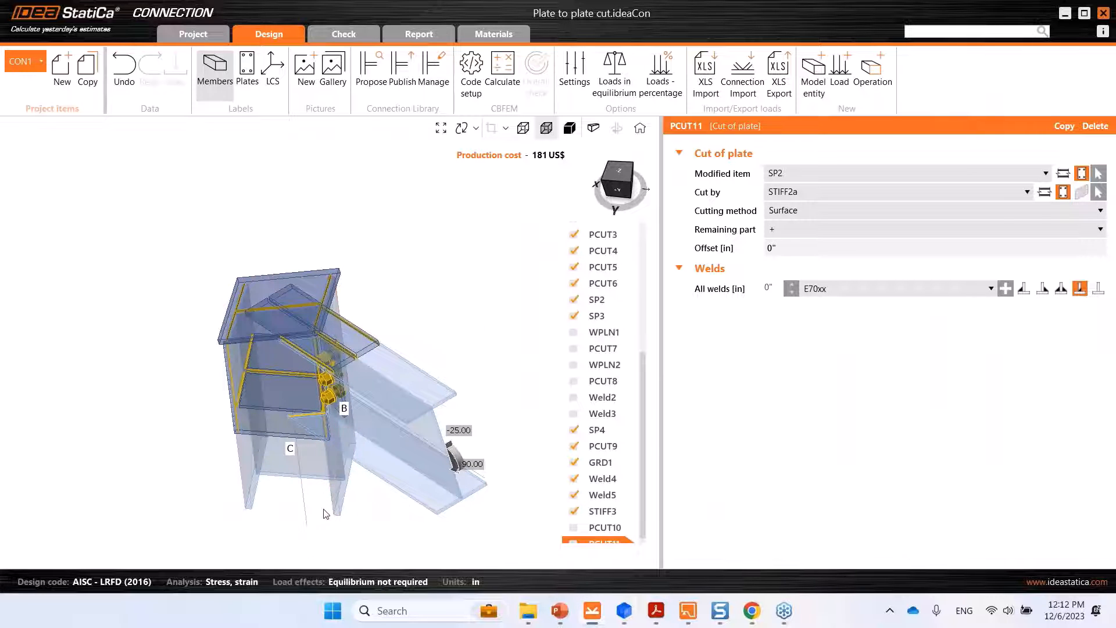
right_click_drag(307, 503, 315, 485)
left_click(618, 169)
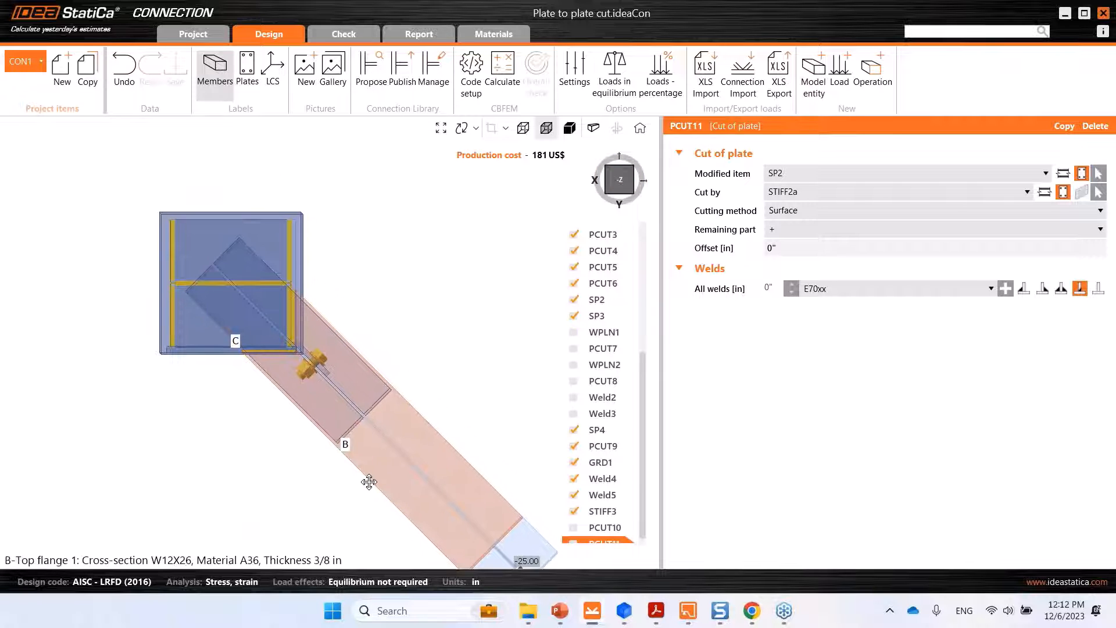
right_click_drag(376, 465, 378, 430)
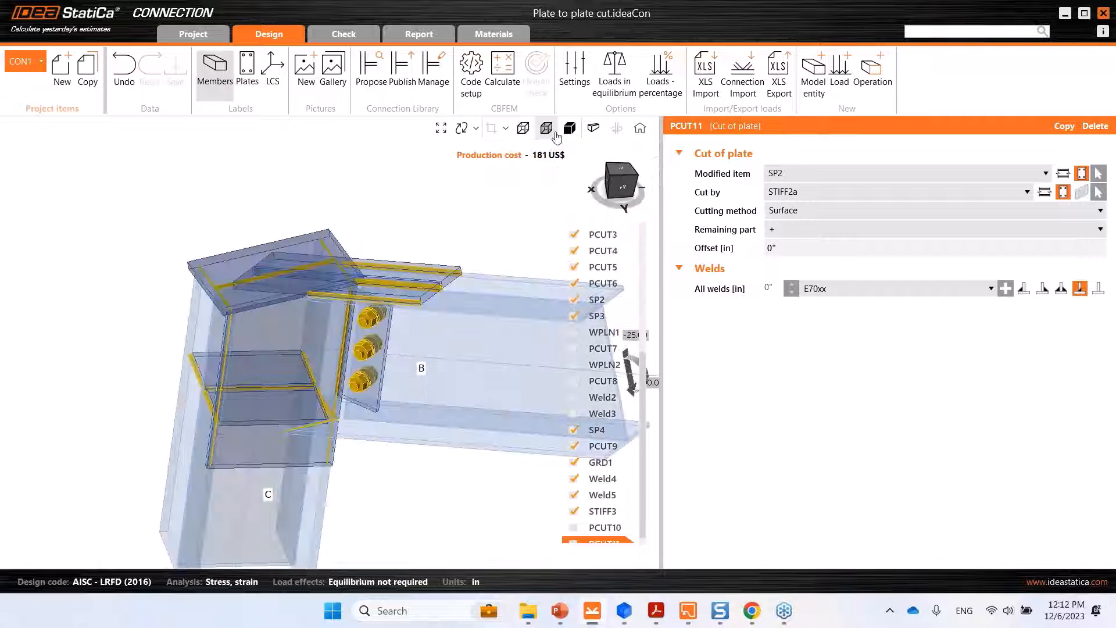
left_click(568, 131)
scroll(392, 361, "up", 2)
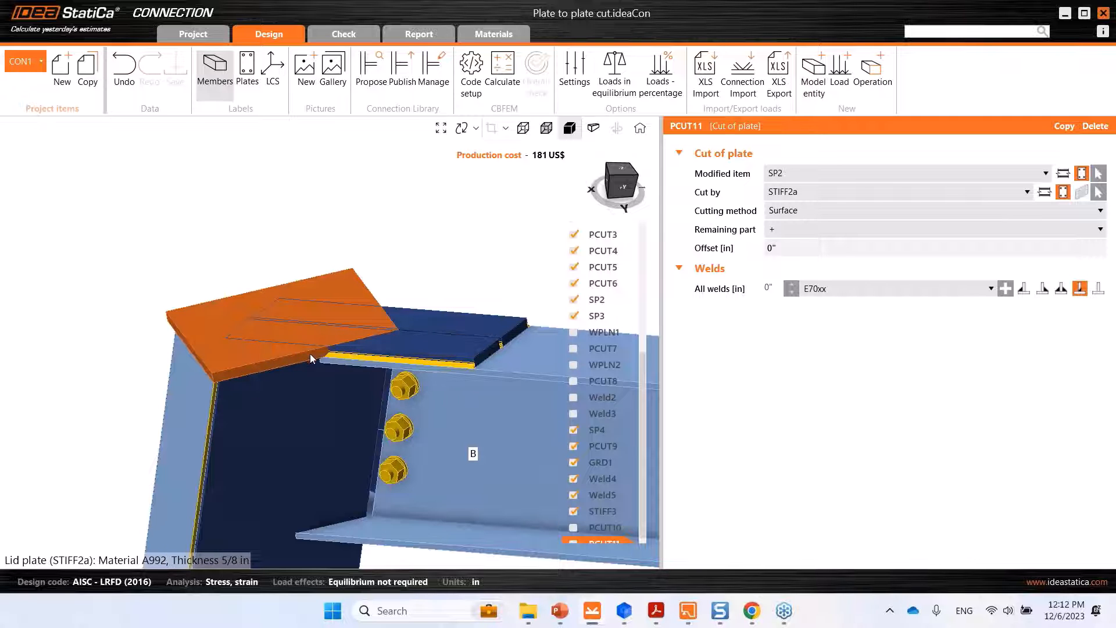
mouse_move(350, 351)
right_mouse_down()
mouse_move(340, 380)
mouse_move(358, 365)
right_mouse_up()
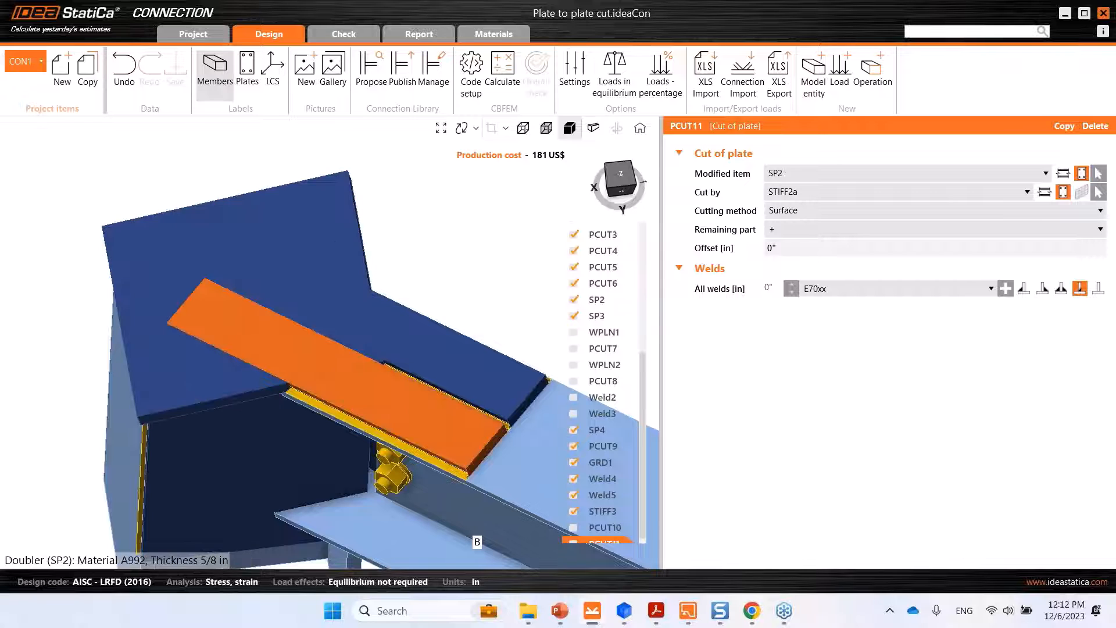
middle_click_drag(358, 374, 326, 379)
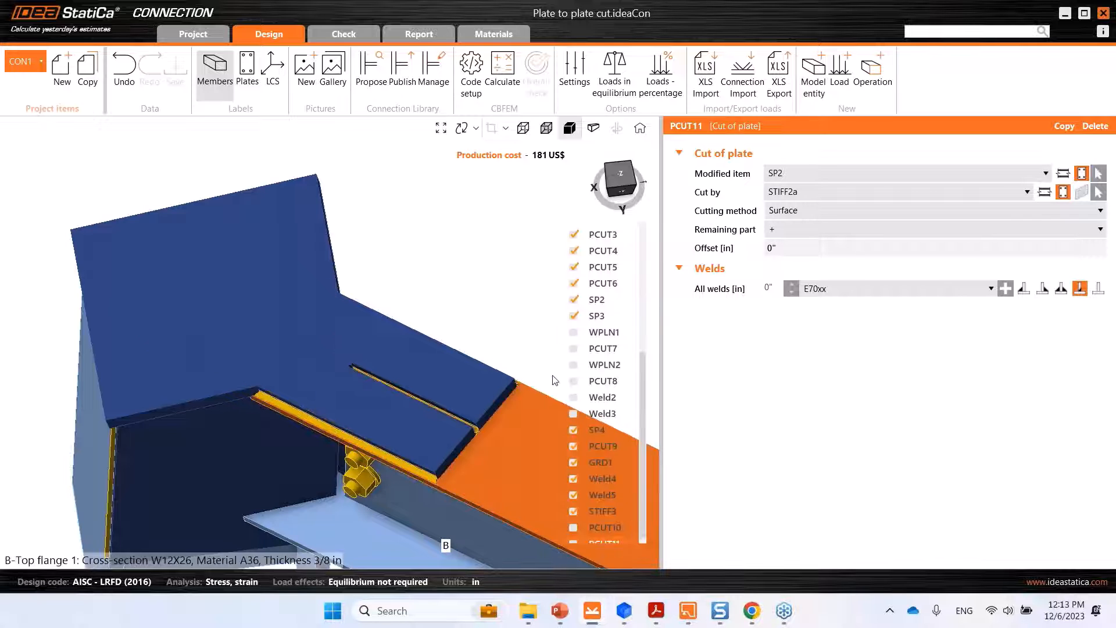
- Activate work plane WPLN1 and view where it crosses the plates on top of the connection
left_click(602, 334)
left_click(573, 333)
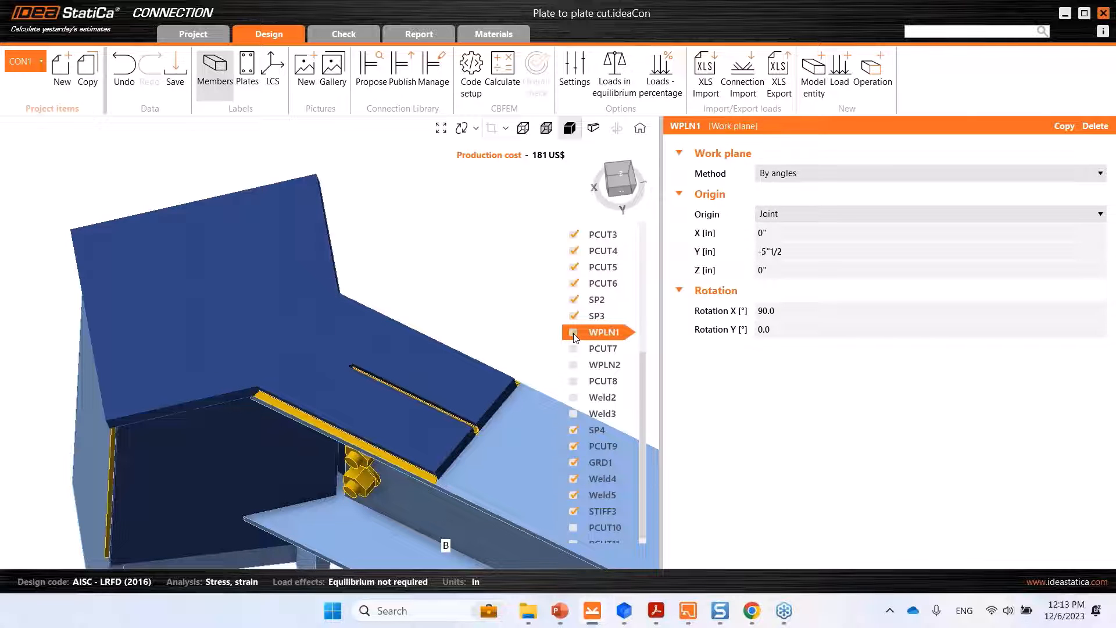
middle_click_drag(361, 354, 343, 378)
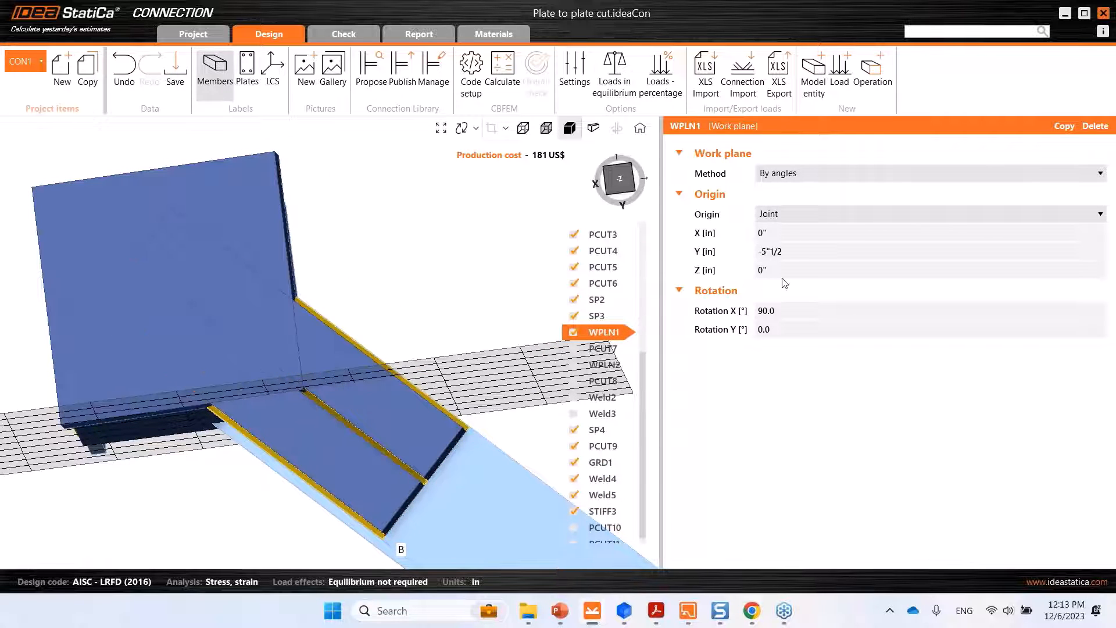
- Activate plate cut PCUT7 of doubler SP2 by WPLN1, and Weld3 joining SP2 to lid plate STIFF2a
left_click(572, 348)
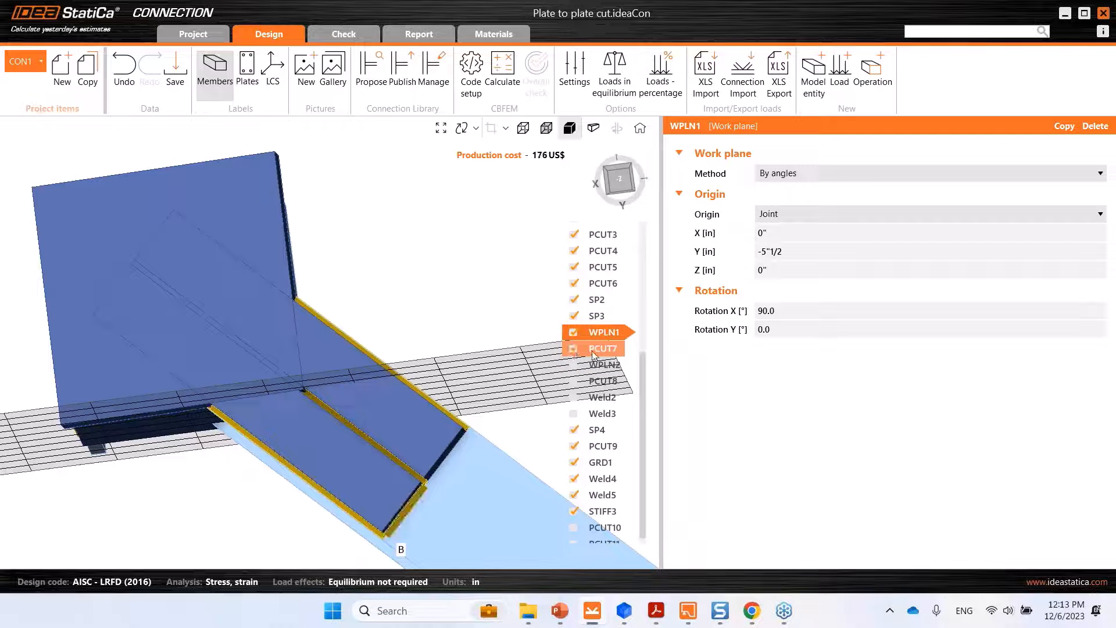
left_click(631, 353)
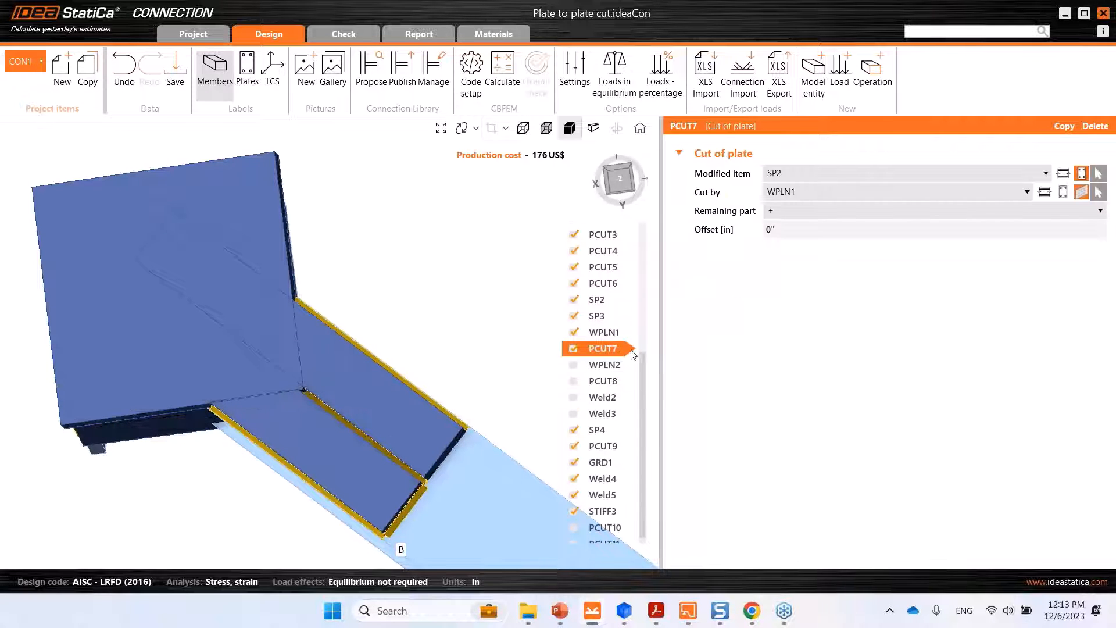
right_click_drag(311, 455, 420, 337)
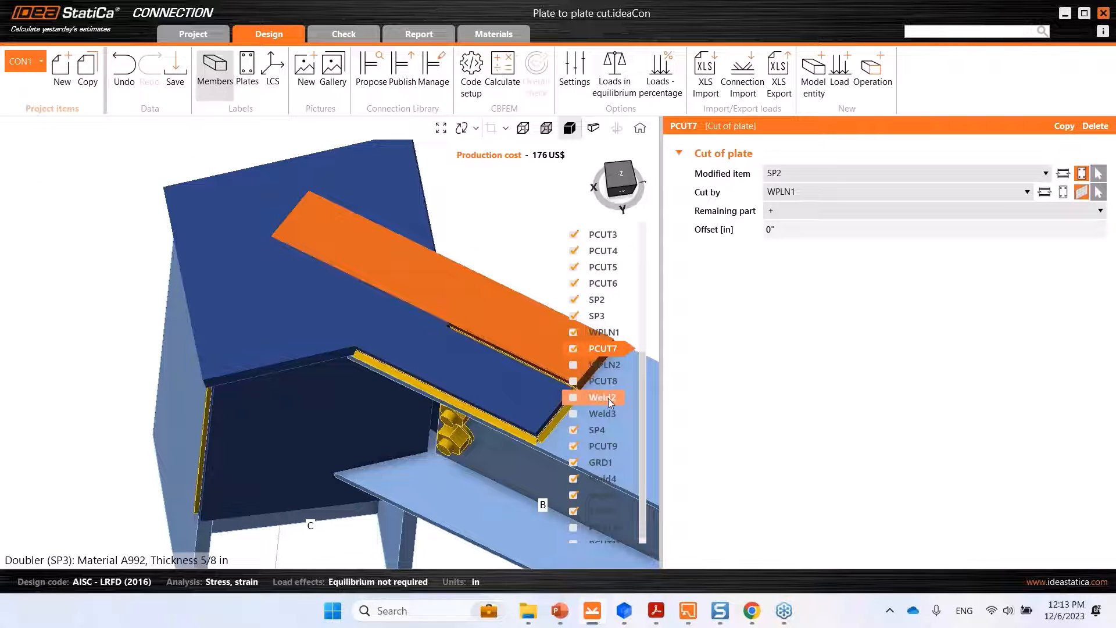
right_click_drag(401, 416, 405, 416)
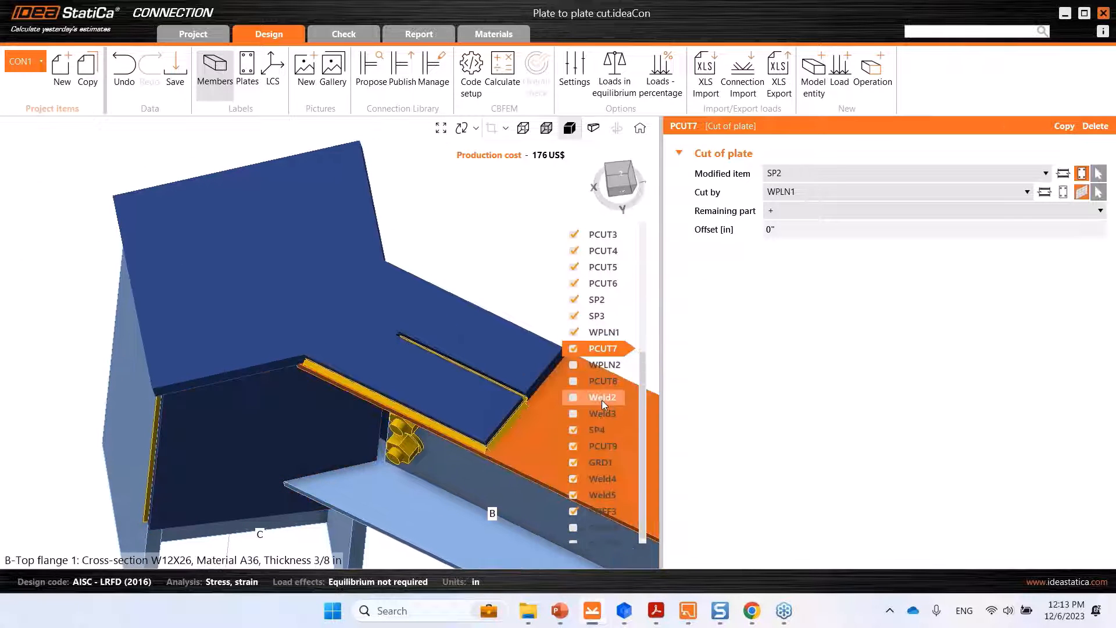
left_click(406, 416)
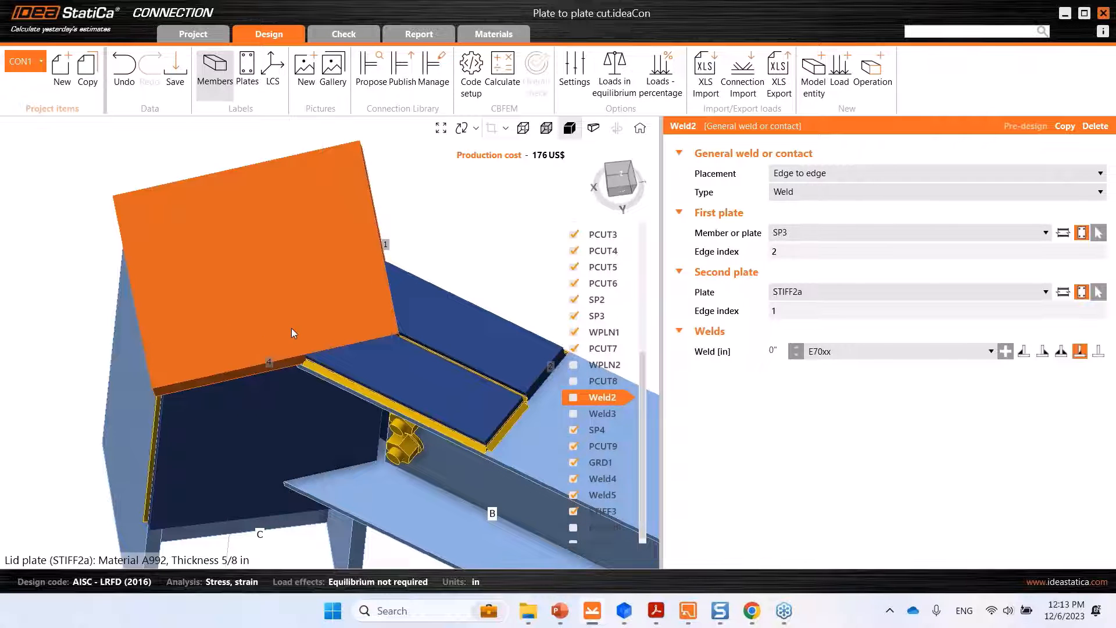
left_click(598, 414)
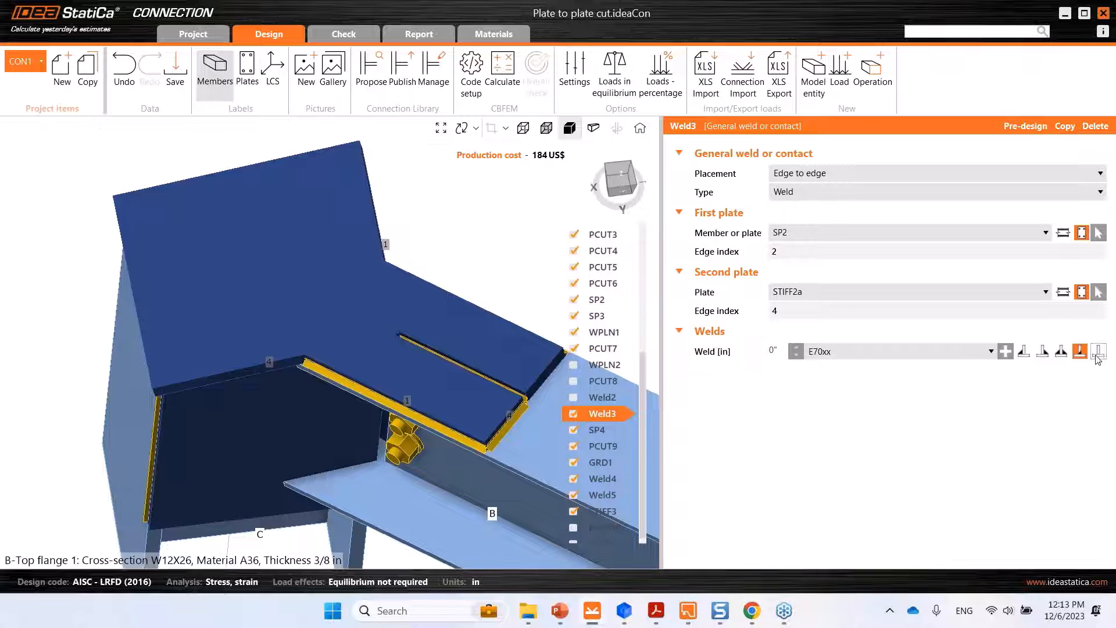
- Switch to transparent display and examine the Weld3 edge between doubler SP2 and the lid plate from several angles
left_click(545, 129)
scroll(374, 365, "up", 3)
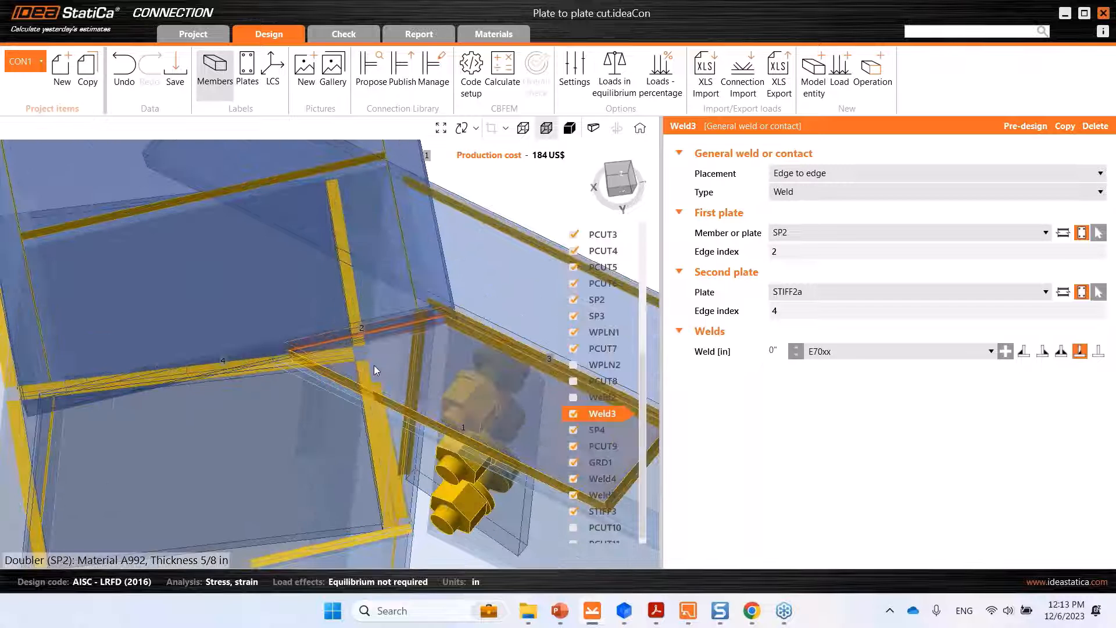
middle_click_drag(374, 365, 349, 337)
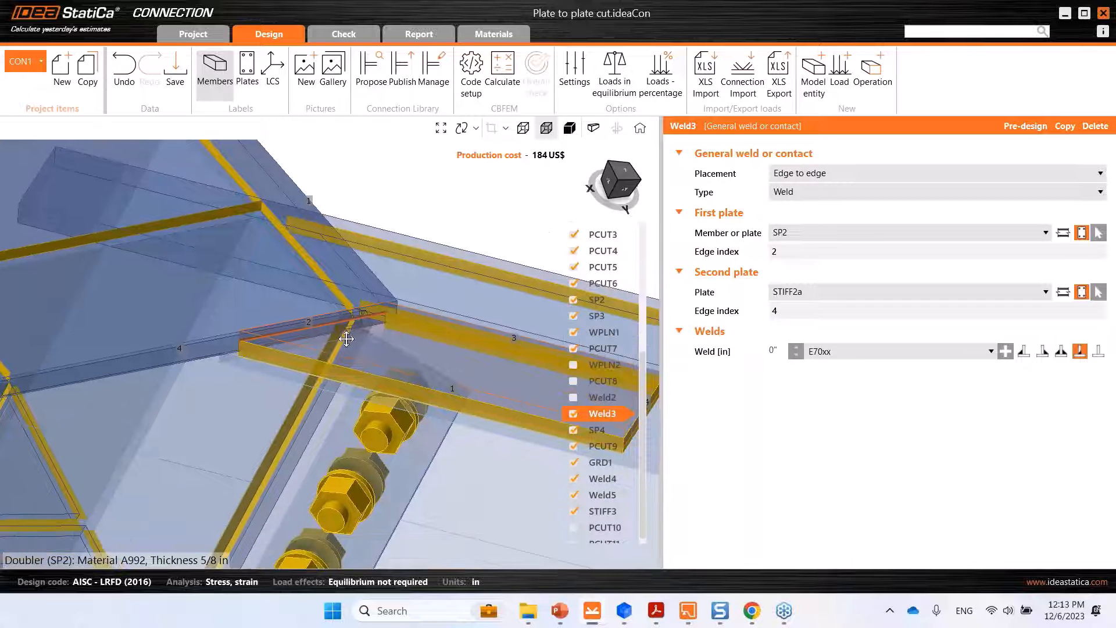
scroll(346, 339, "up", 2)
scroll(346, 339, "down", 4)
middle_click_drag(392, 302, 281, 374)
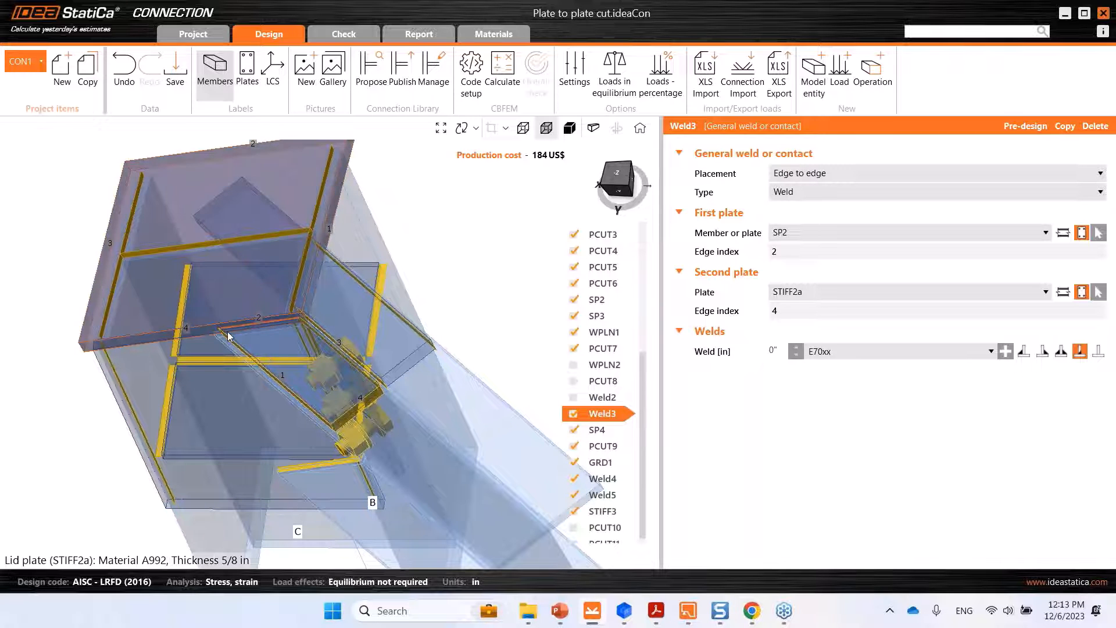
middle_click_drag(221, 348, 256, 348)
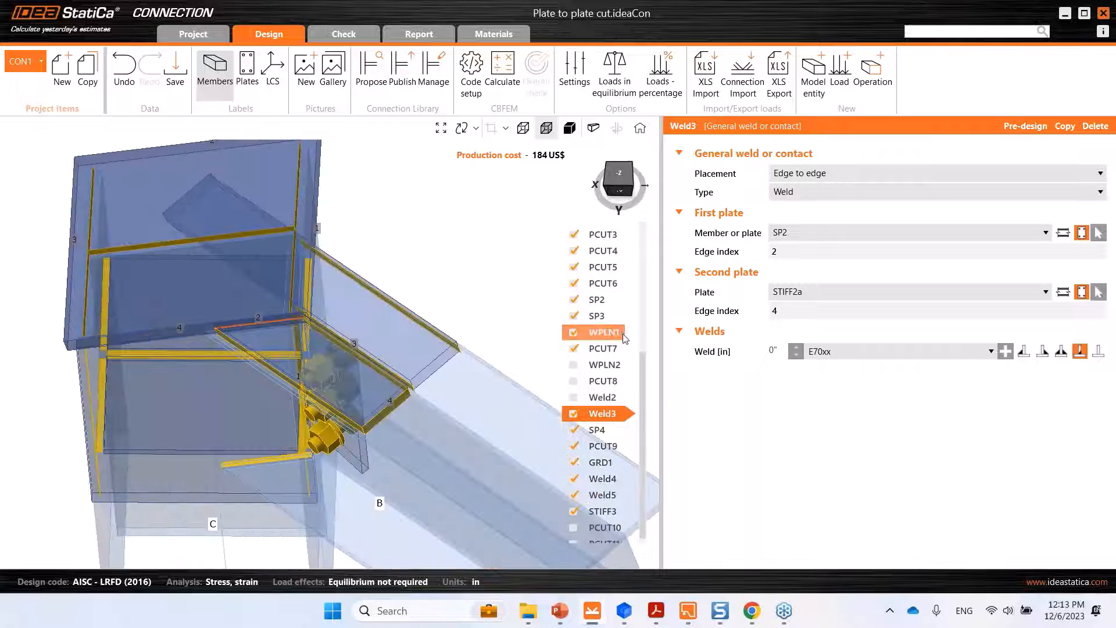
- Deactivate Weld3, plate cut PCUT7 and work plane WPLN1 in the operations list
left_click(574, 414)
left_click(573, 380)
left_click(573, 348)
left_click(573, 332)
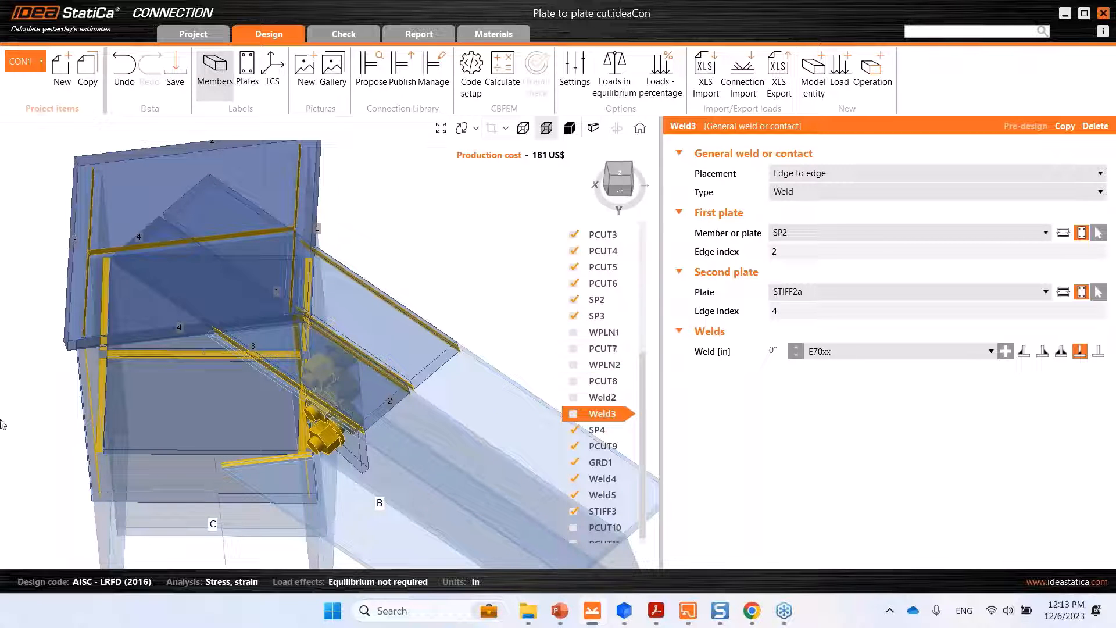
scroll(617, 449, "up", 1)
scroll(617, 448, "down", 1)
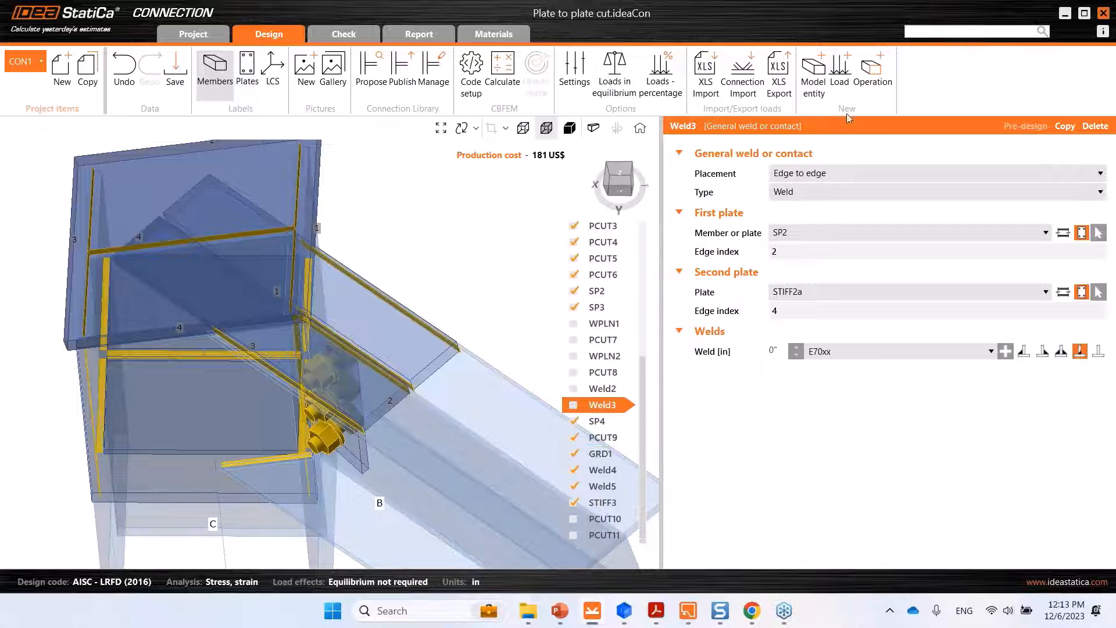
- Add a Cut of plate operation and set doubler SP2 as its modified item
left_click(871, 73)
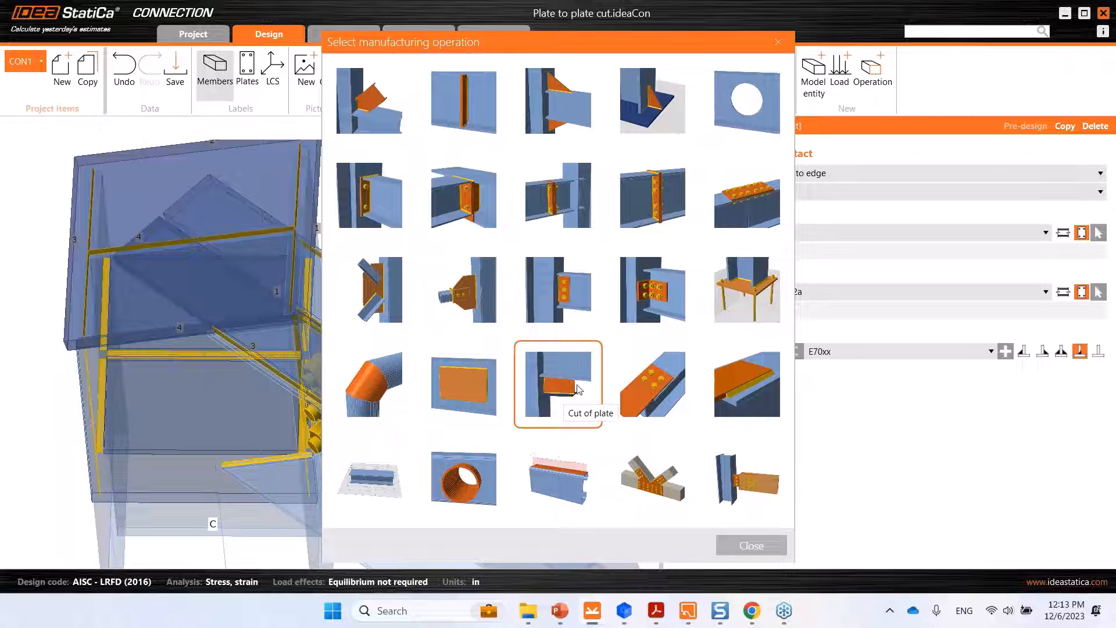
left_click(563, 382)
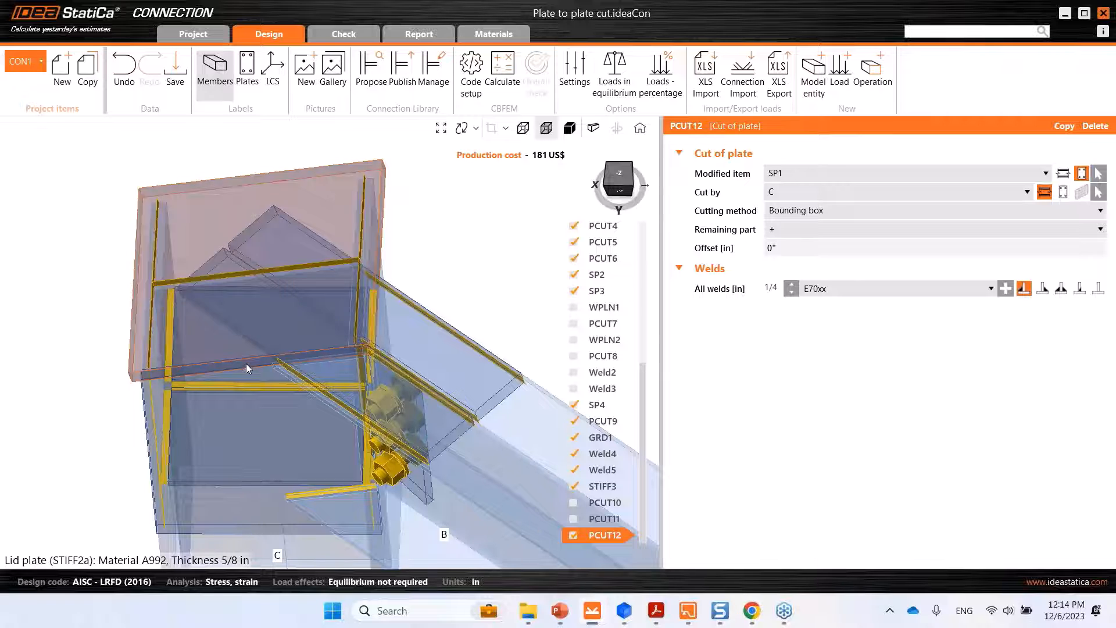
left_click(841, 160)
left_click(695, 154)
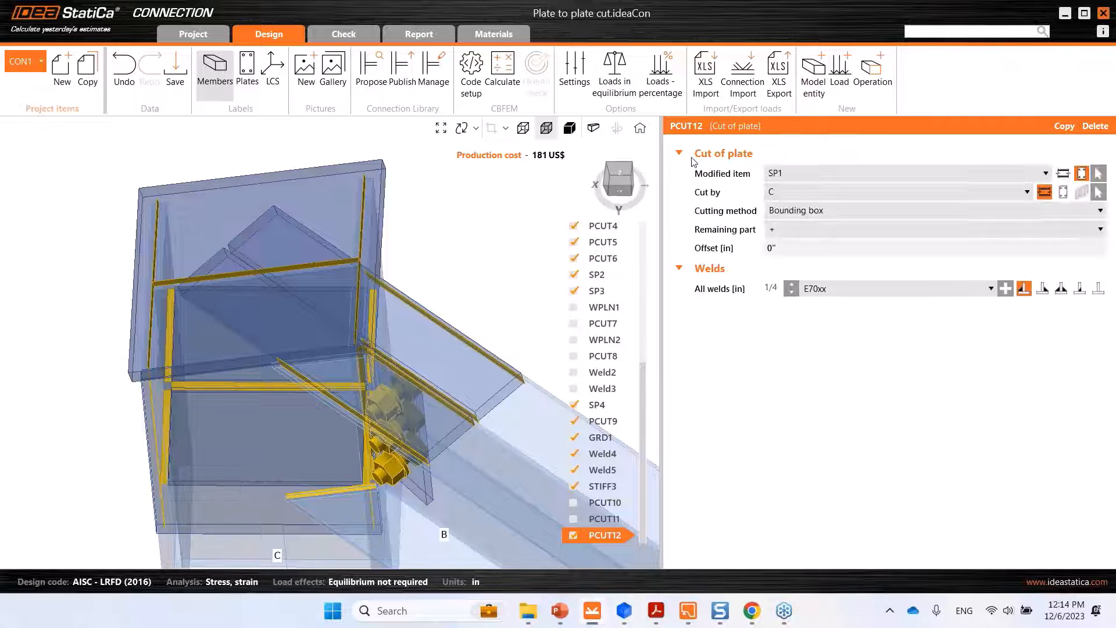
left_click(811, 174)
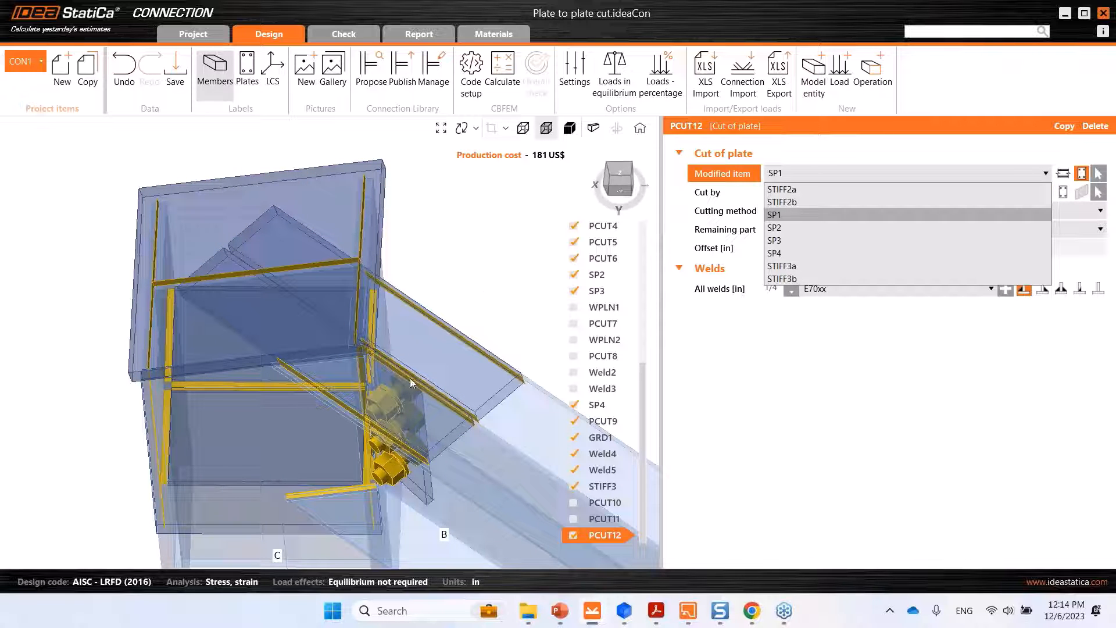
left_click(509, 221)
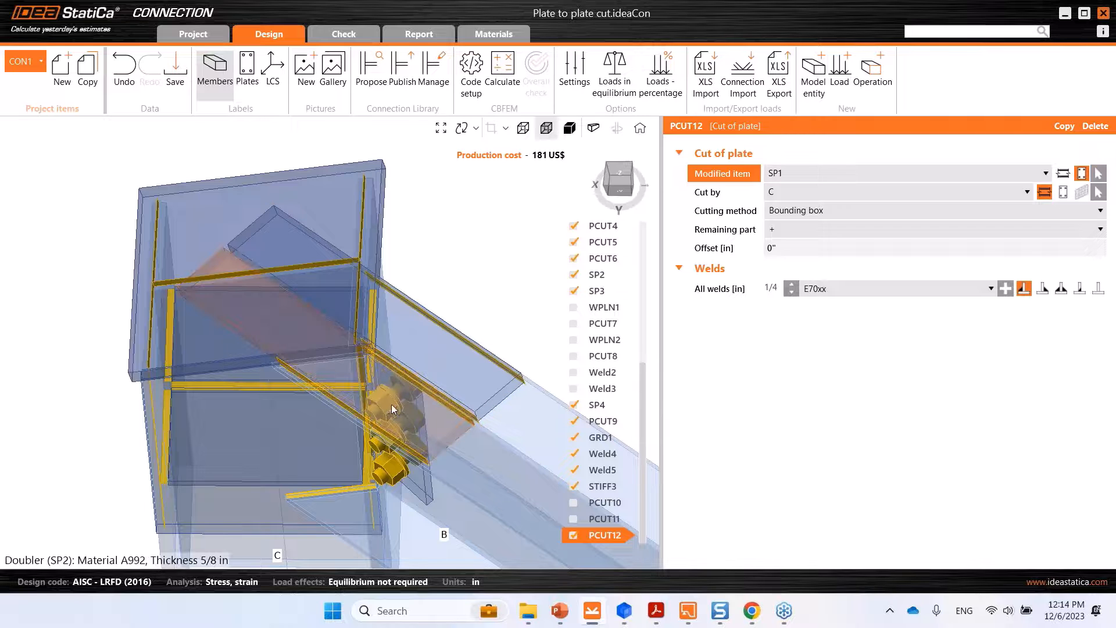
left_click(782, 173)
left_click(791, 234)
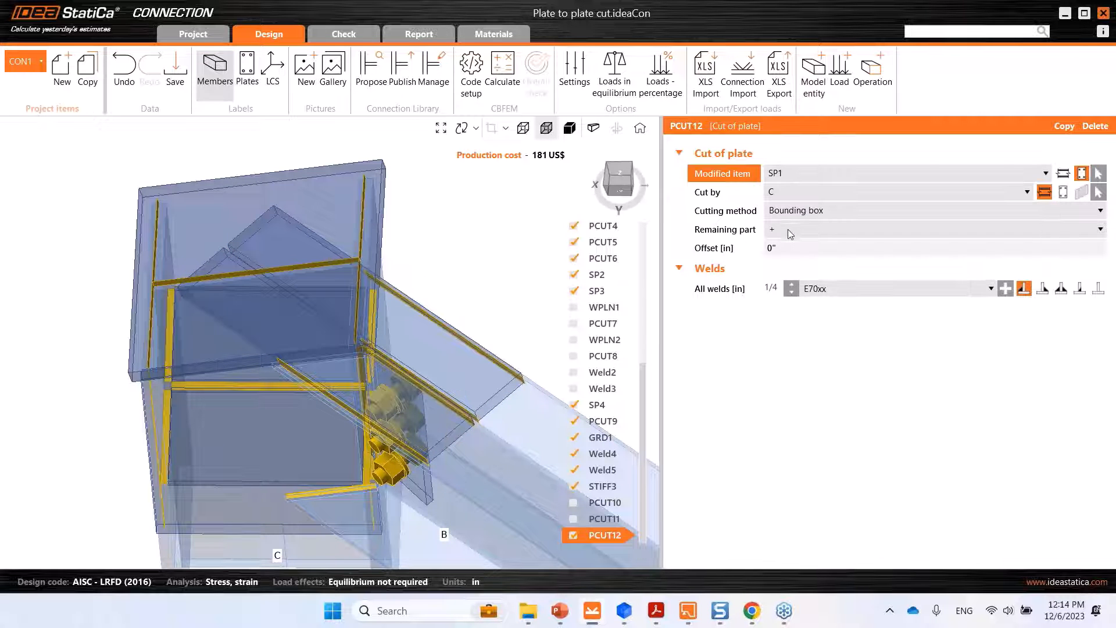
left_click(176, 343)
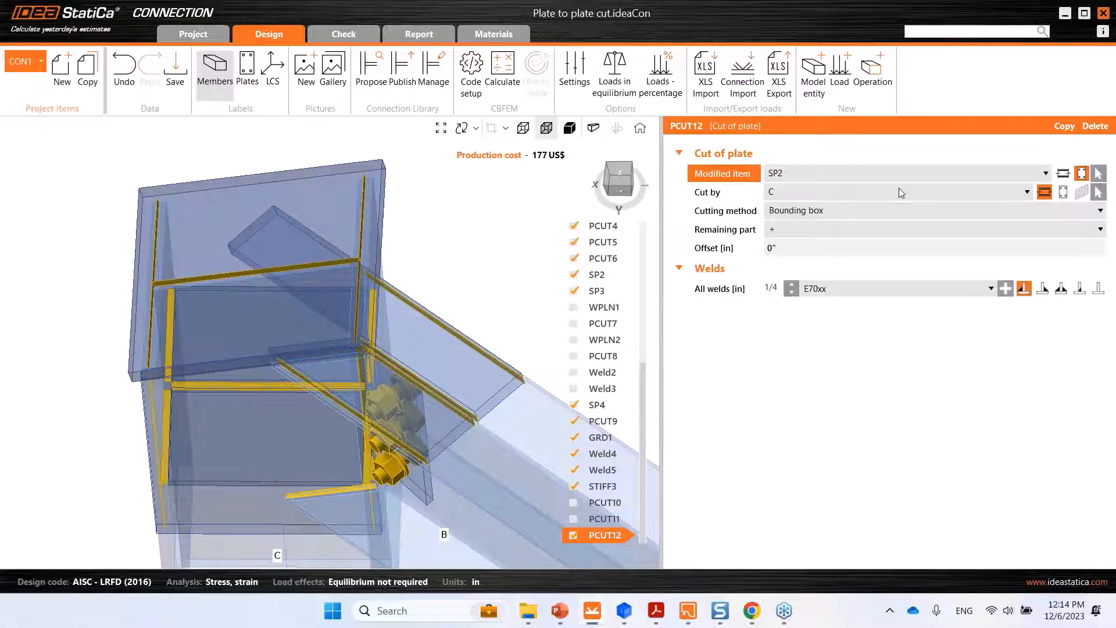
- Cut SP2 by lid plate STIFF2a with the Surface cutting method and join the cut edge with a butt weld
left_click(1064, 192)
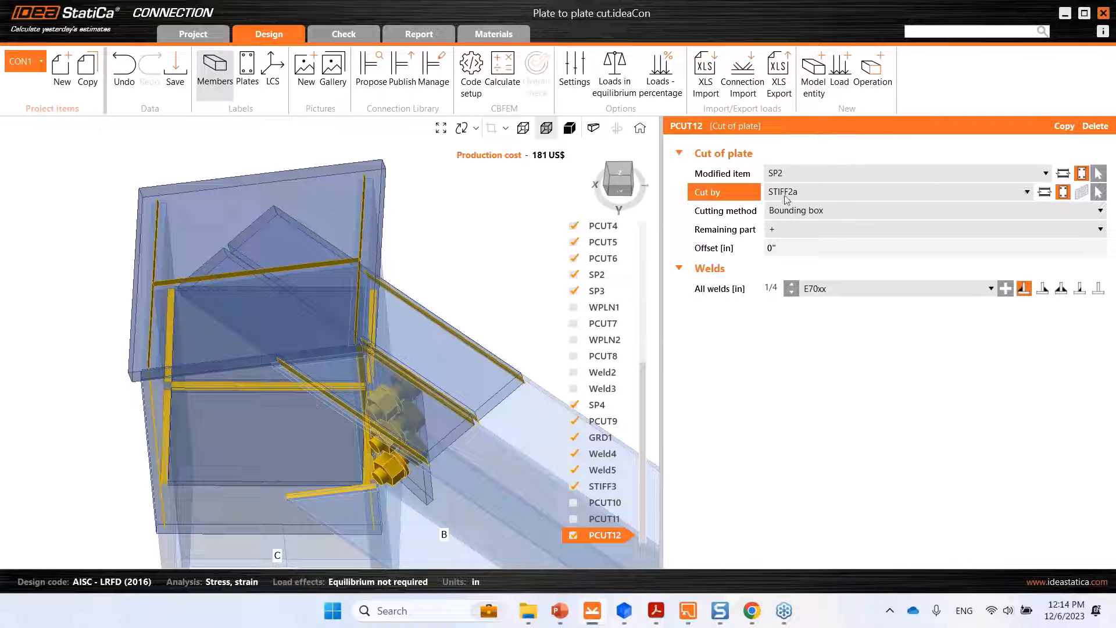
left_click(809, 213)
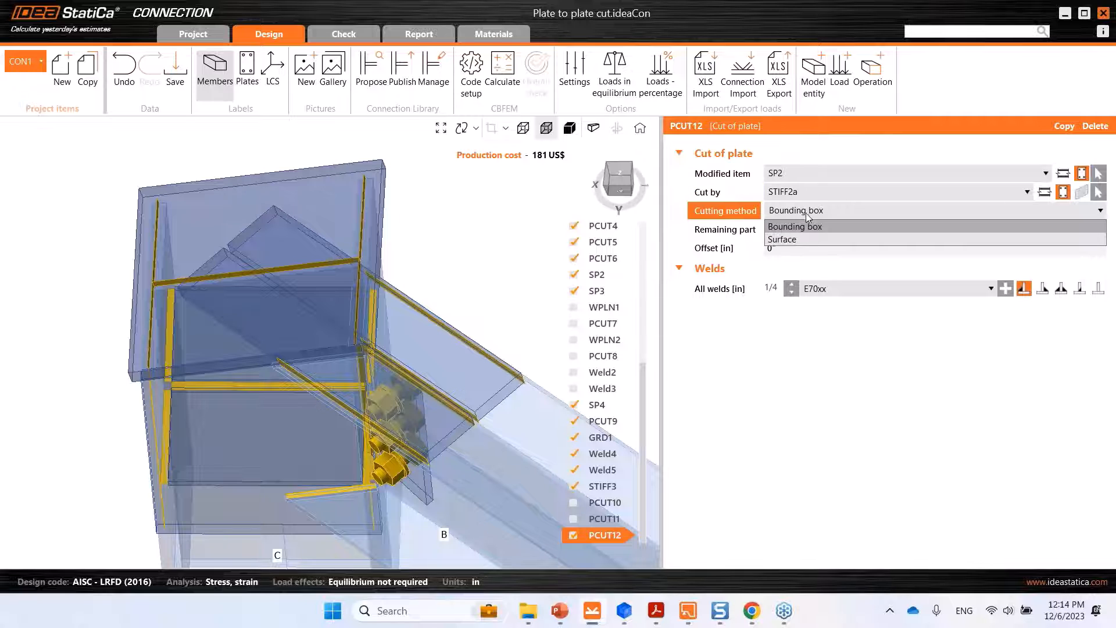
left_click(795, 241)
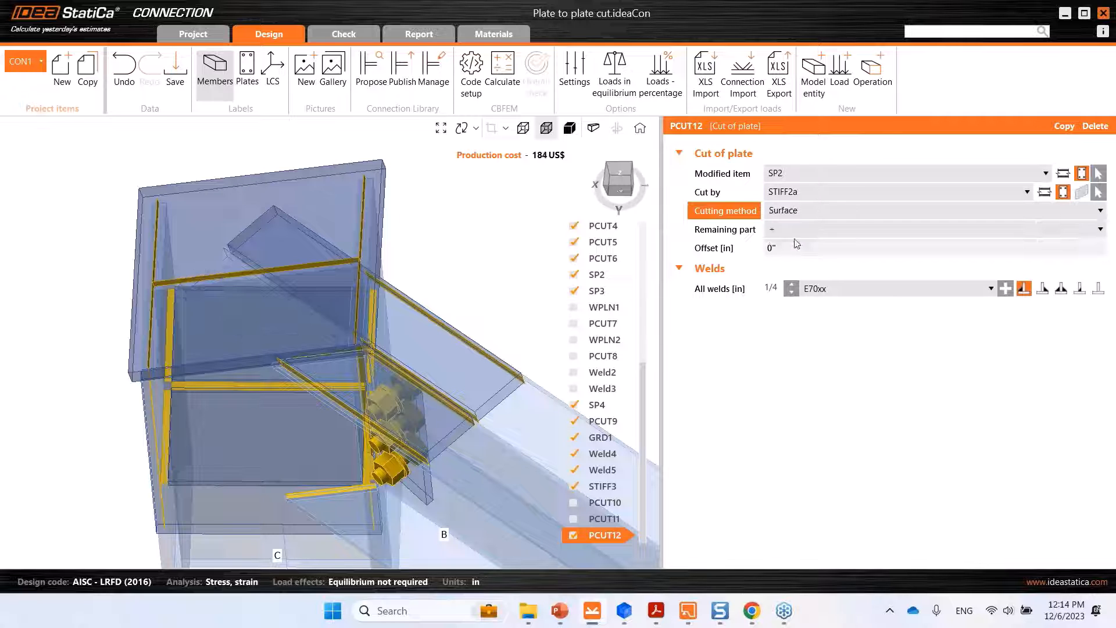
left_click(1082, 292)
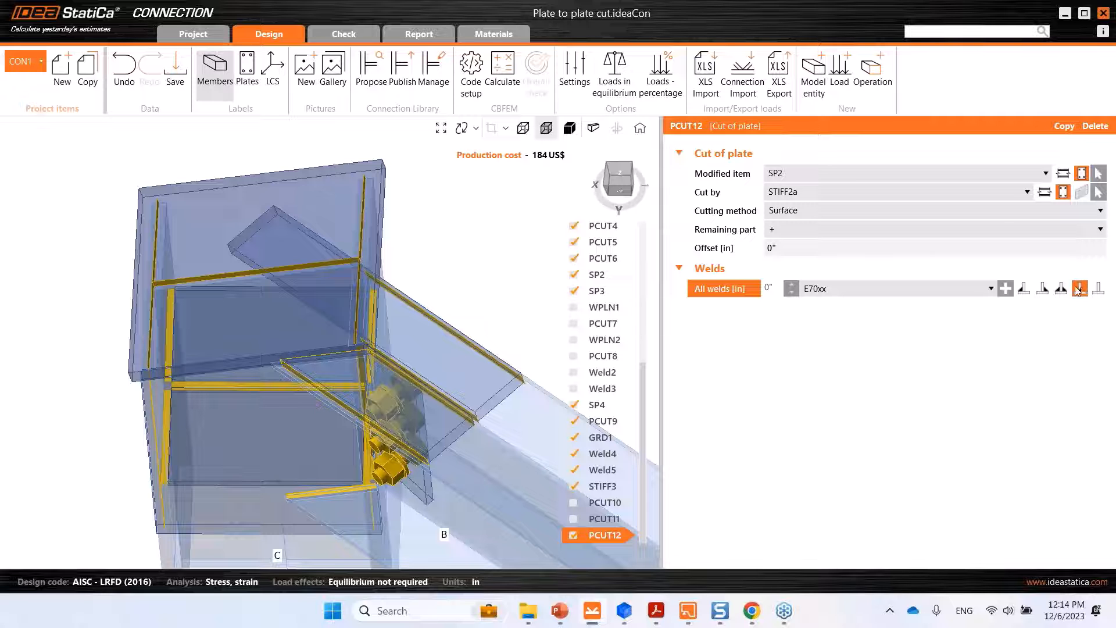
scroll(316, 366, "up", 3)
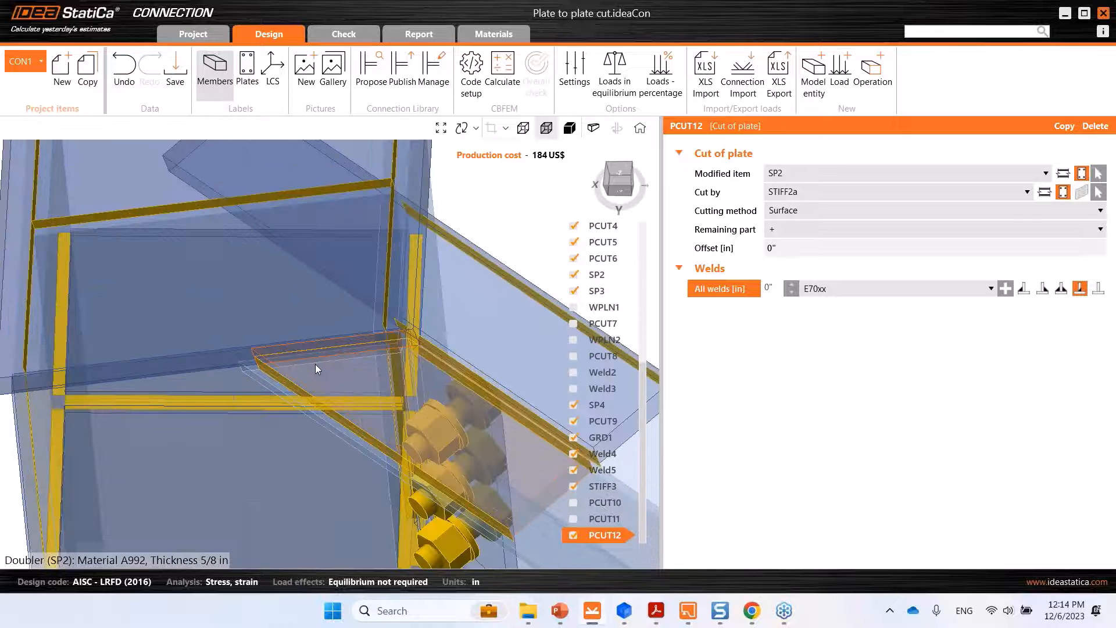
right_click_drag(315, 364, 323, 388)
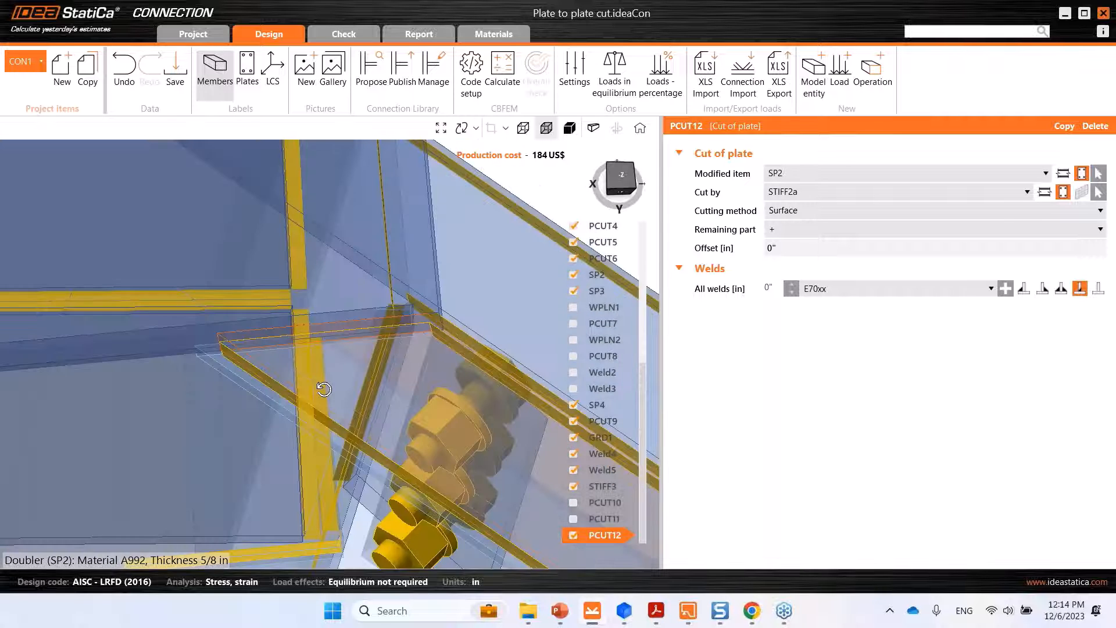
scroll(319, 396, "down", 5)
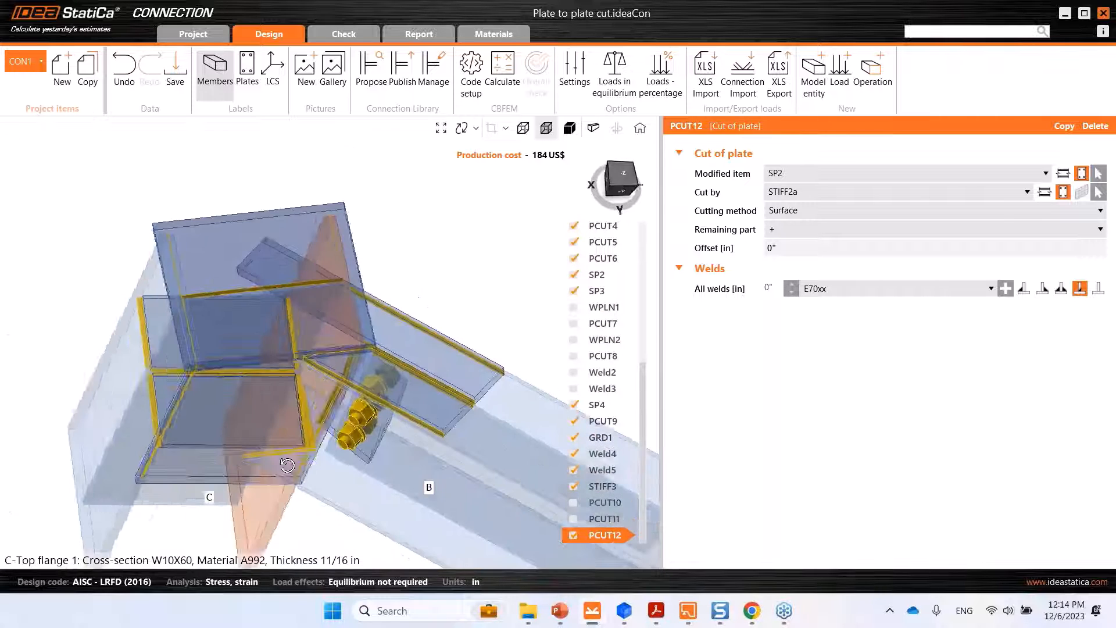
right_click_drag(287, 465, 299, 467)
- Copy plate cut PCUT12 and set the copy's modified item to doubler SP3
right_click(598, 533)
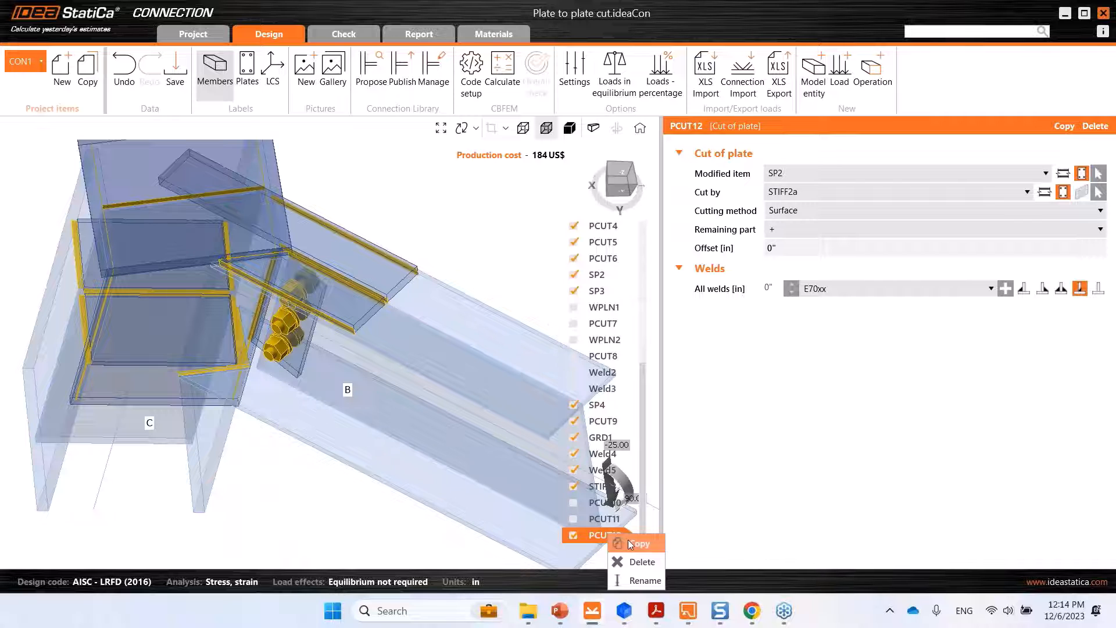
left_click(622, 543)
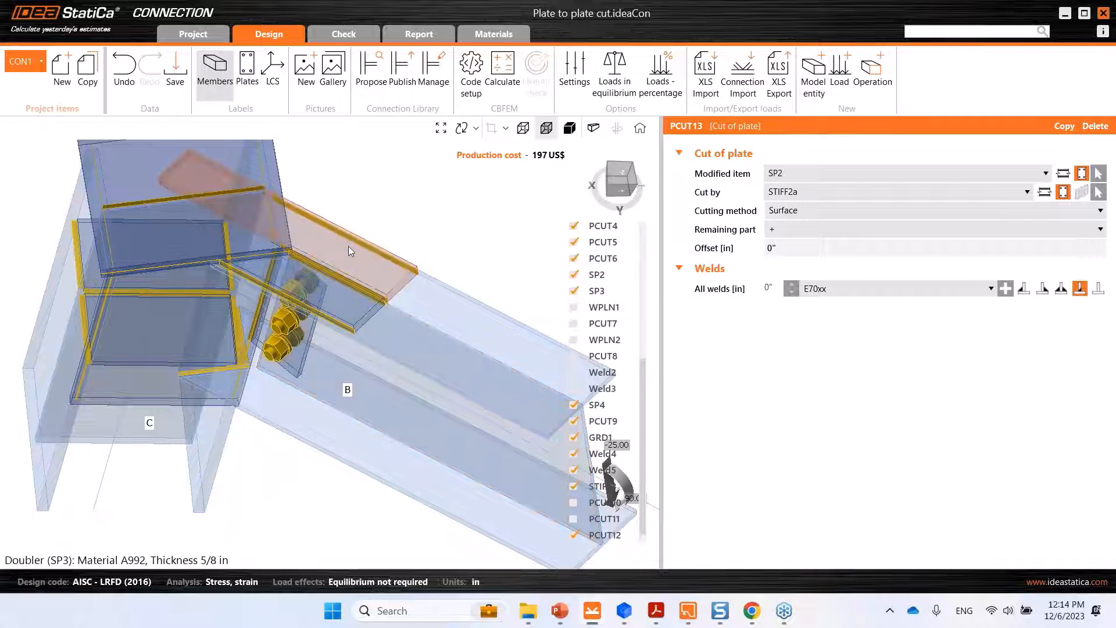
left_click(801, 173)
left_click(787, 231)
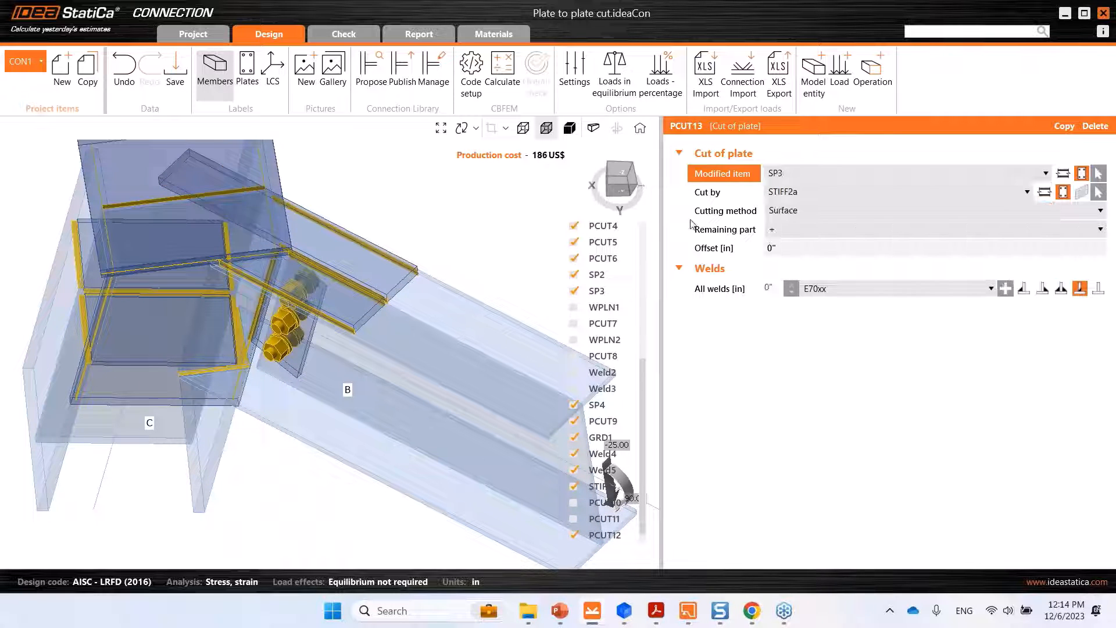
right_click_drag(355, 330, 302, 366)
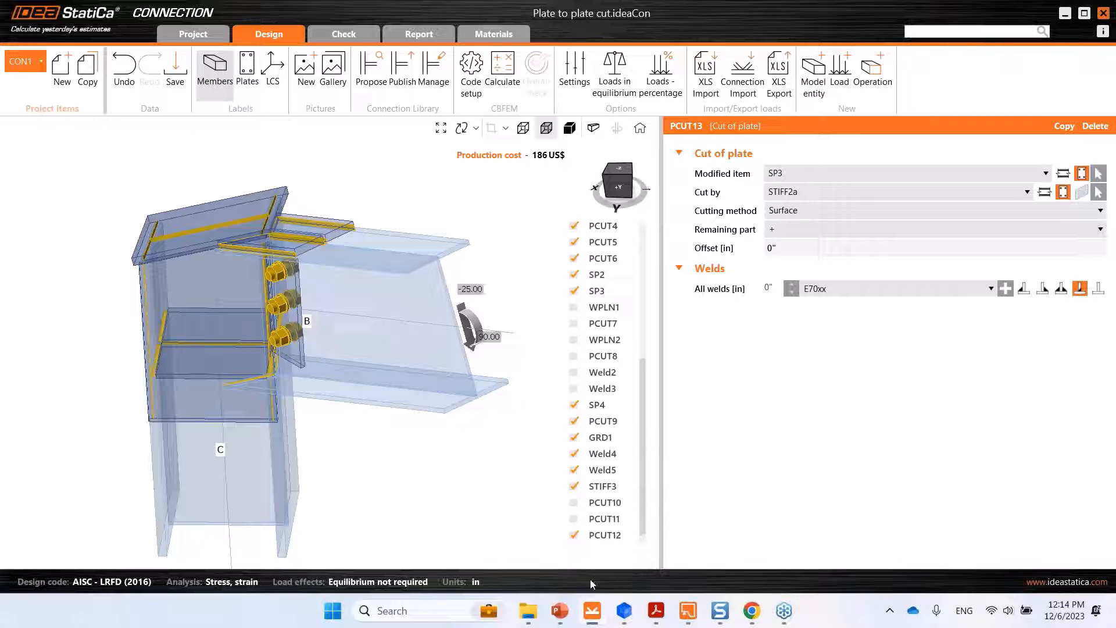
- Switch to the PowerPoint slide show and play the SDS2 Detailing video on slide 20
mouse_move(560, 612)
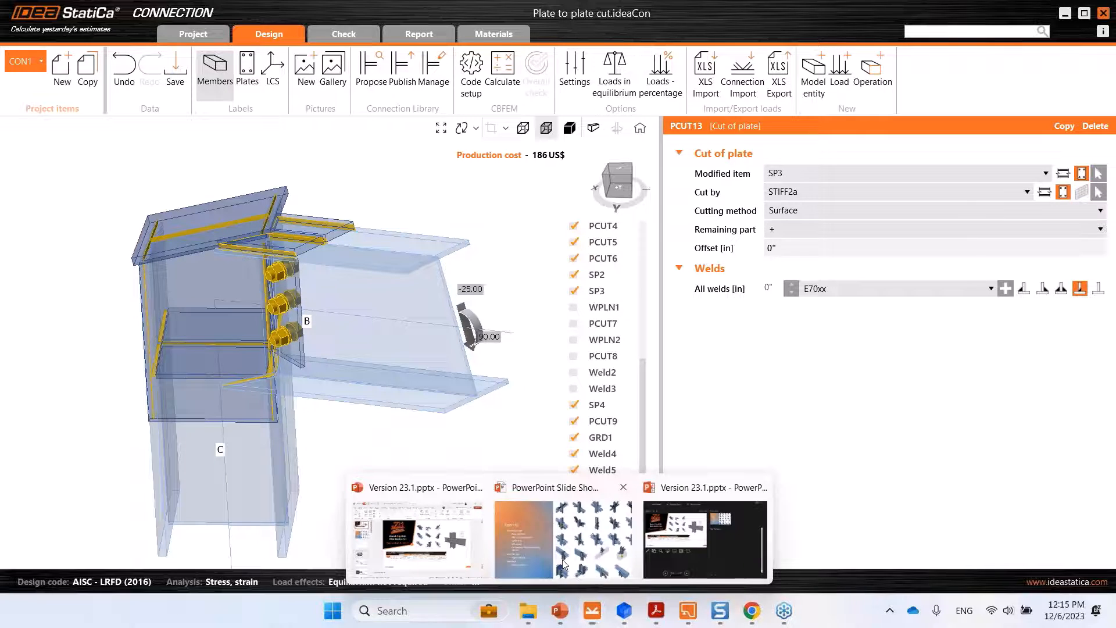
left_click(562, 559)
key("Right")
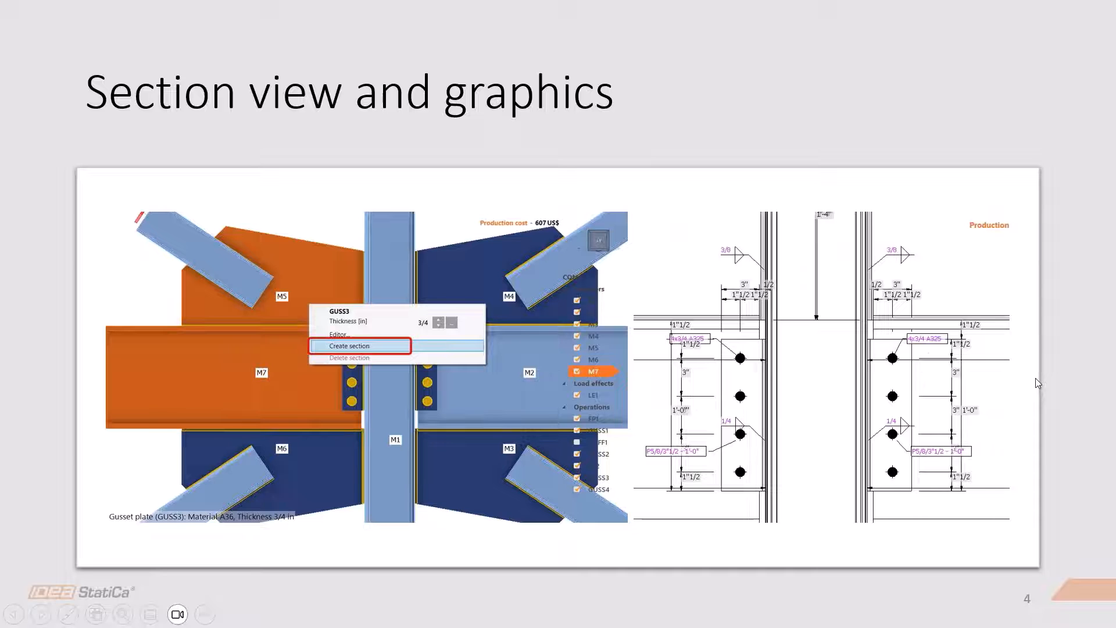
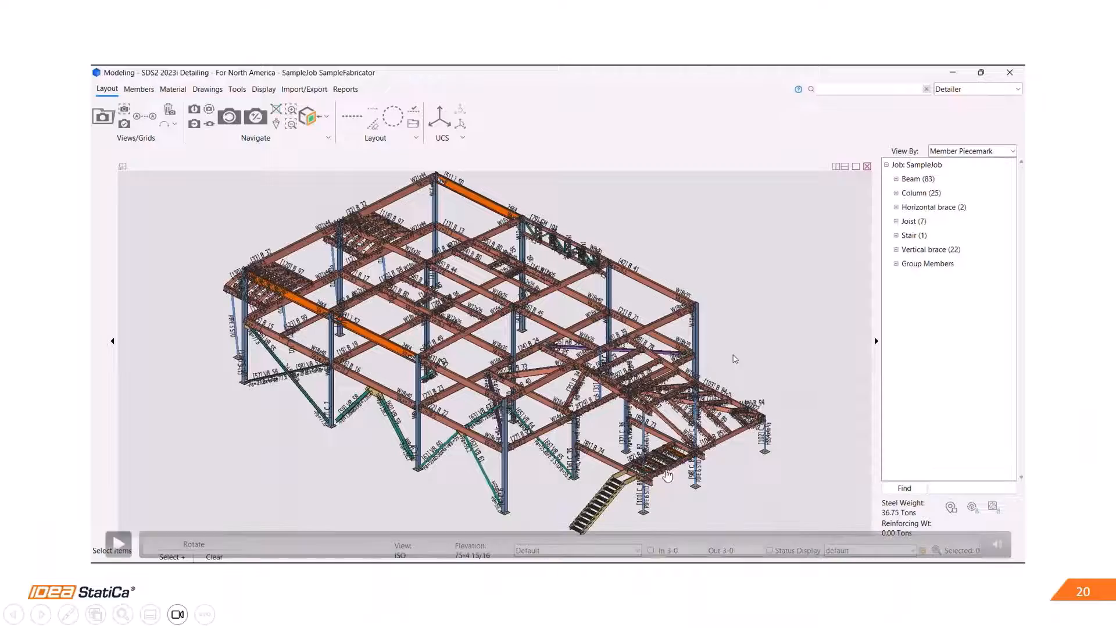
left_click(119, 545)
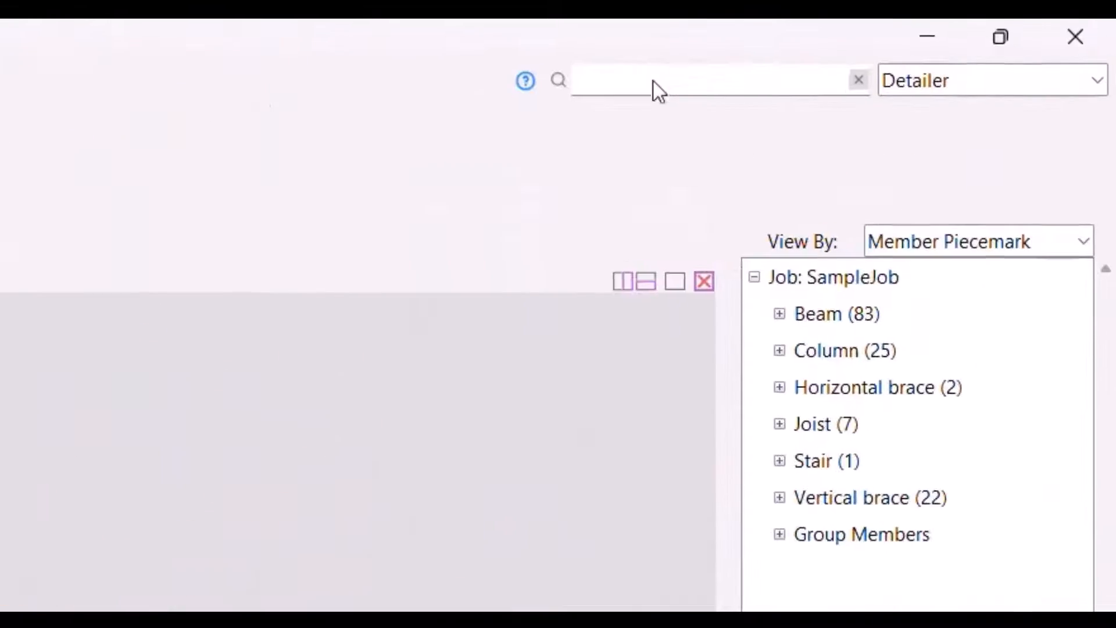
- Search the SDS2 commands for "idea" and launch IDEA StatiCa Checkbot for SampleJob
left_click(653, 84)
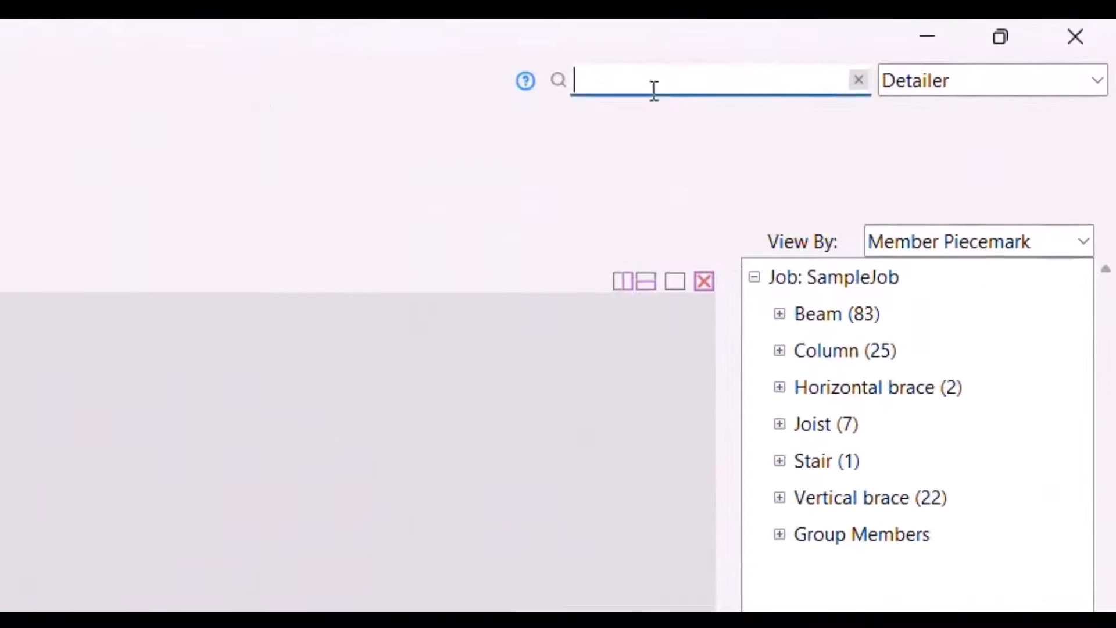
type("idea")
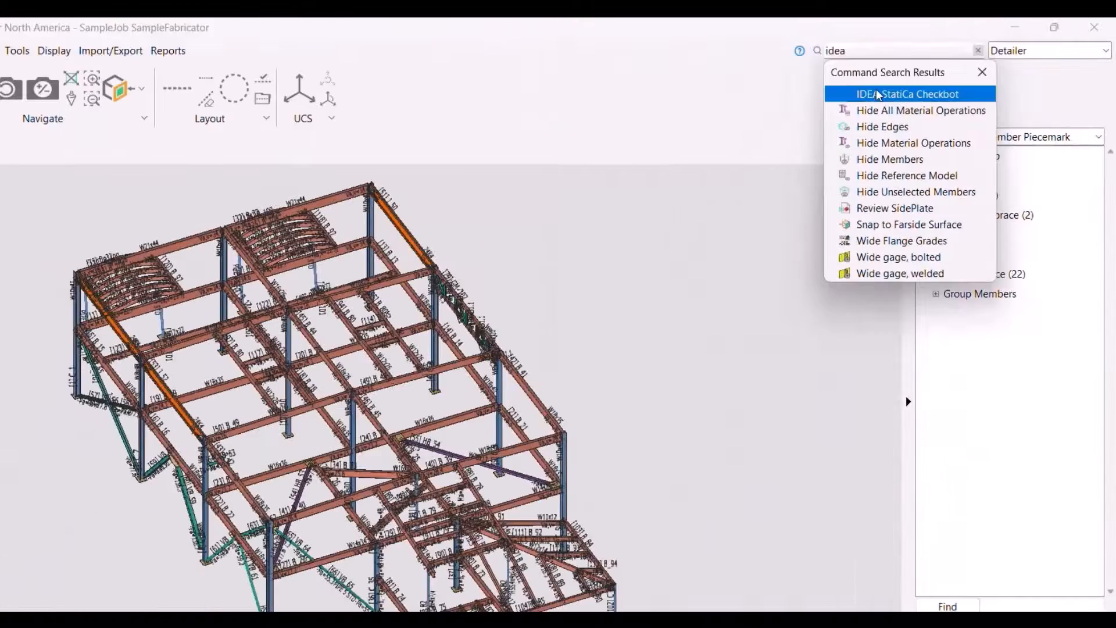
left_click(712, 151)
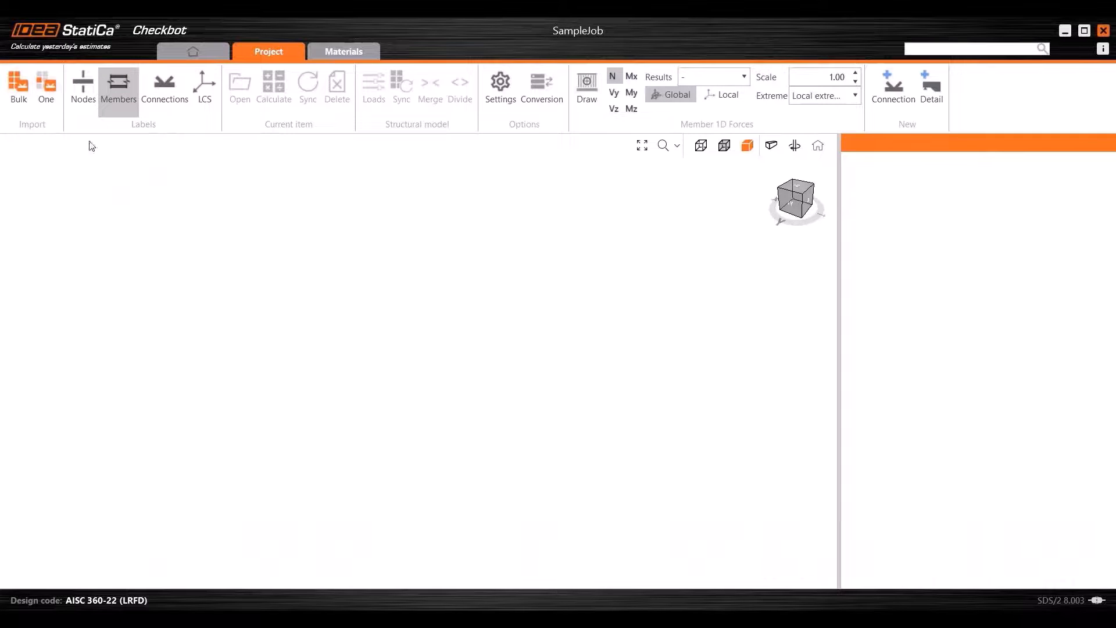
- Start a single-connection import in Checkbot and confirm the column and the three beams framing into its top as analyzed members in SDS2
left_click(47, 101)
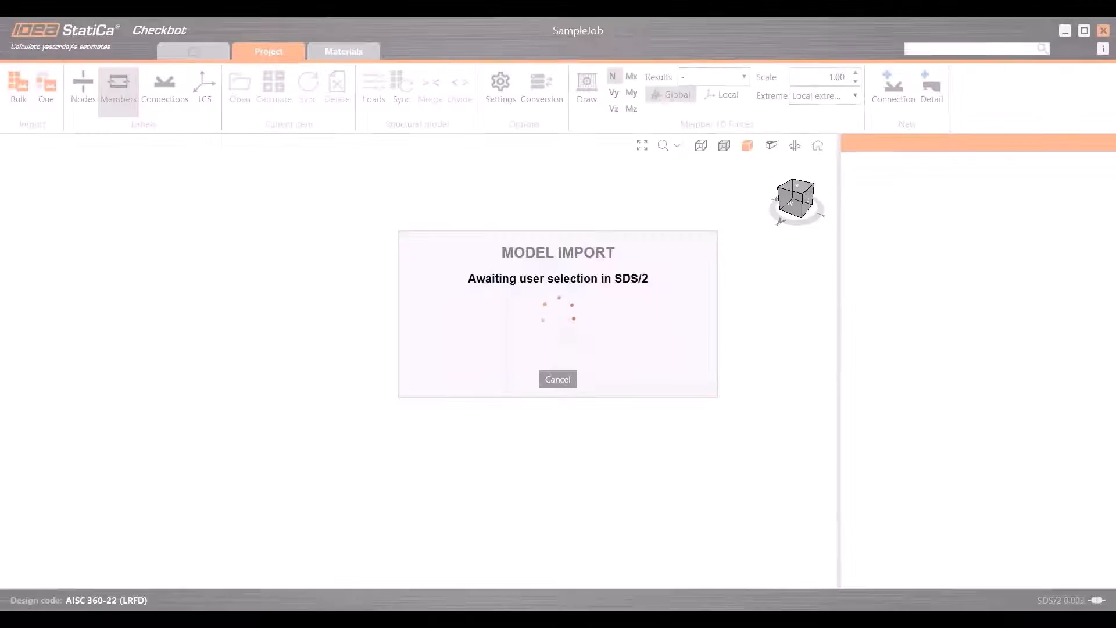
left_click(674, 543)
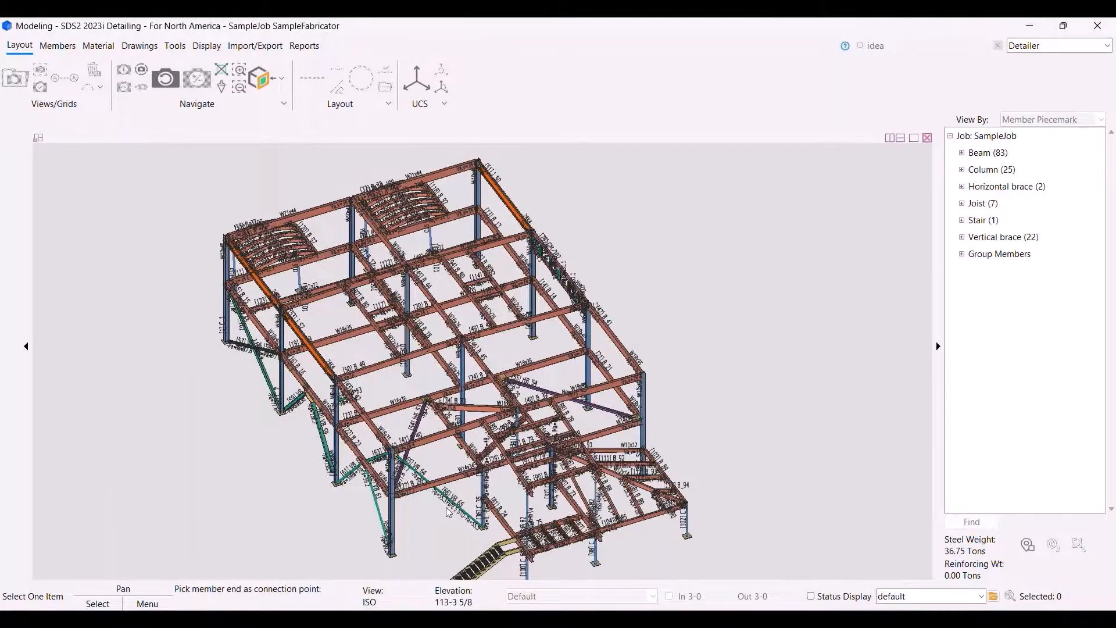
scroll(448, 513, "up", 10)
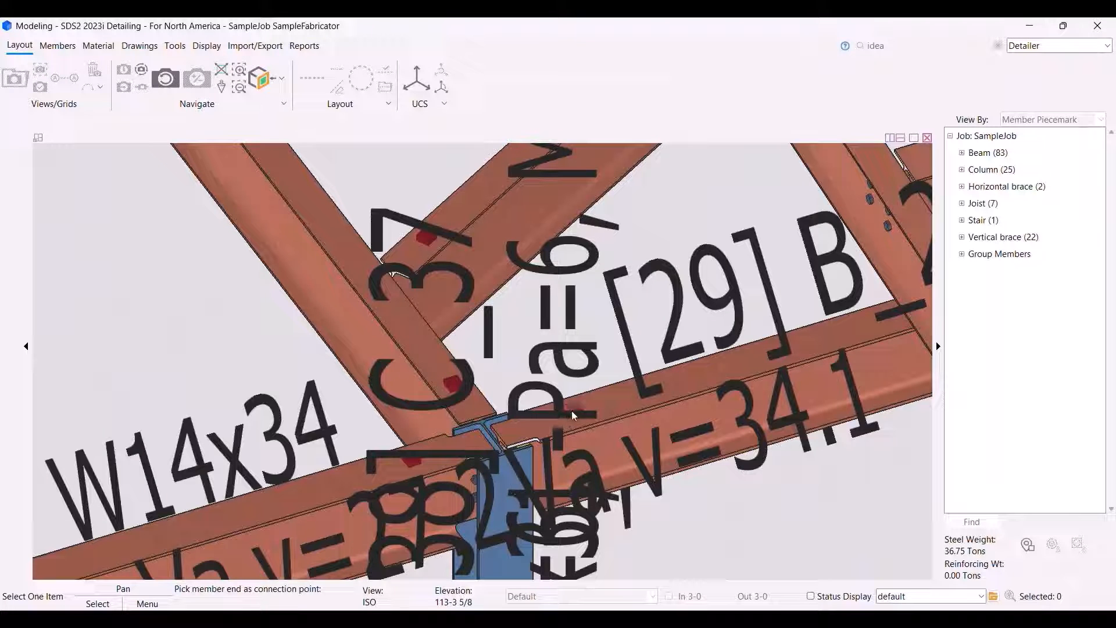
scroll(516, 511, "down", 3)
left_click(518, 538)
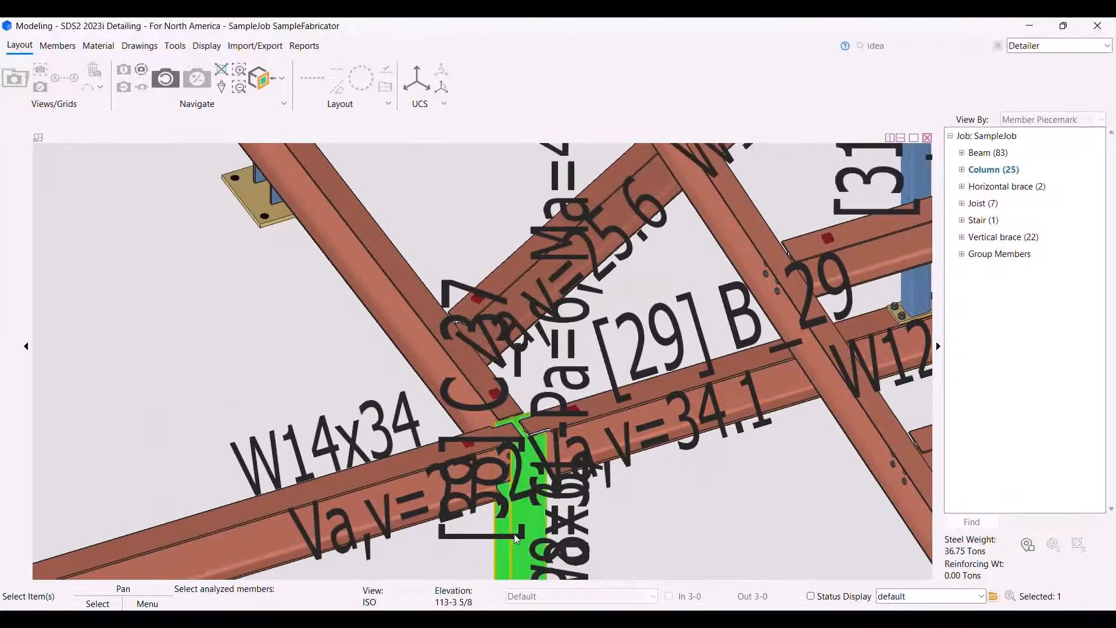
left_click(475, 517, "shift")
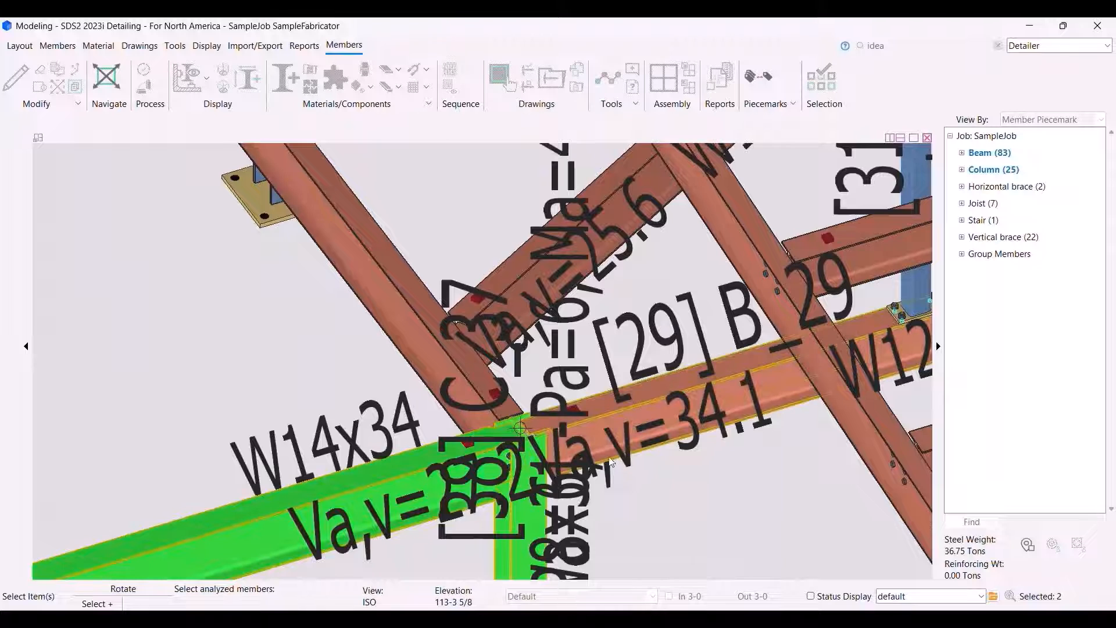
left_click(612, 462, "shift")
left_click(496, 412, "shift")
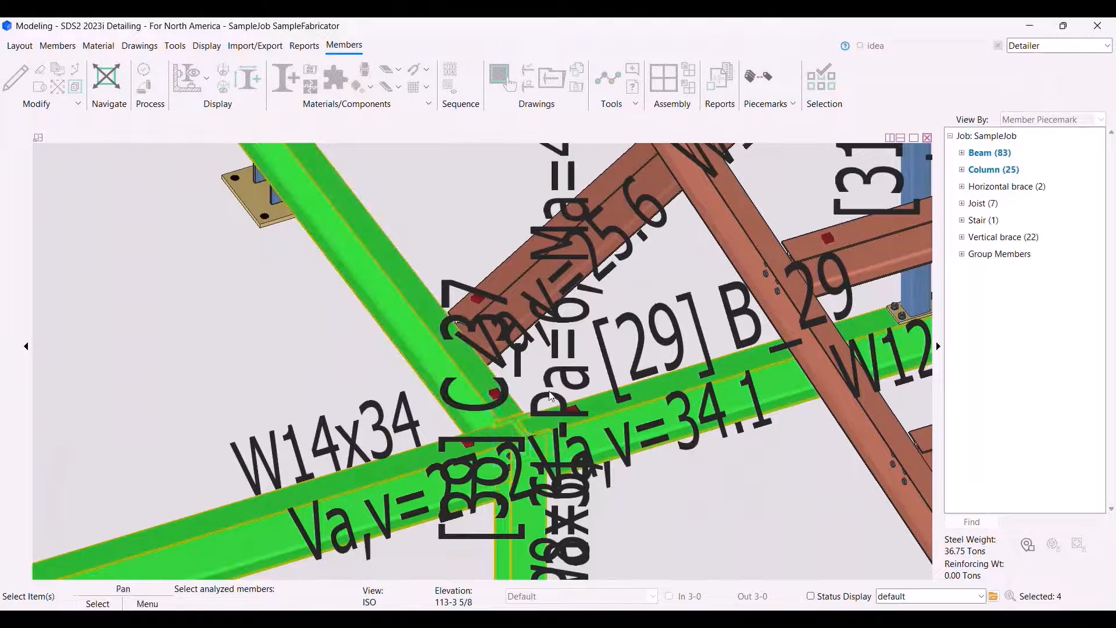
key("Return")
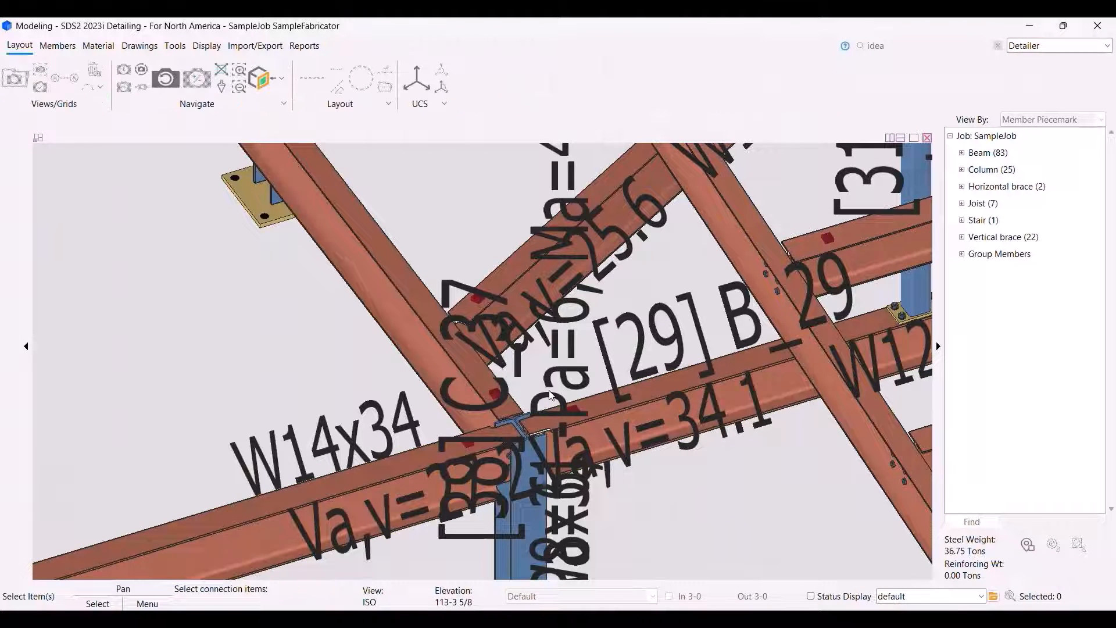
- Select all connection items around the column joint, import them into Checkbot and open the connection in the Connection app
left_click_drag(413, 392, 655, 527)
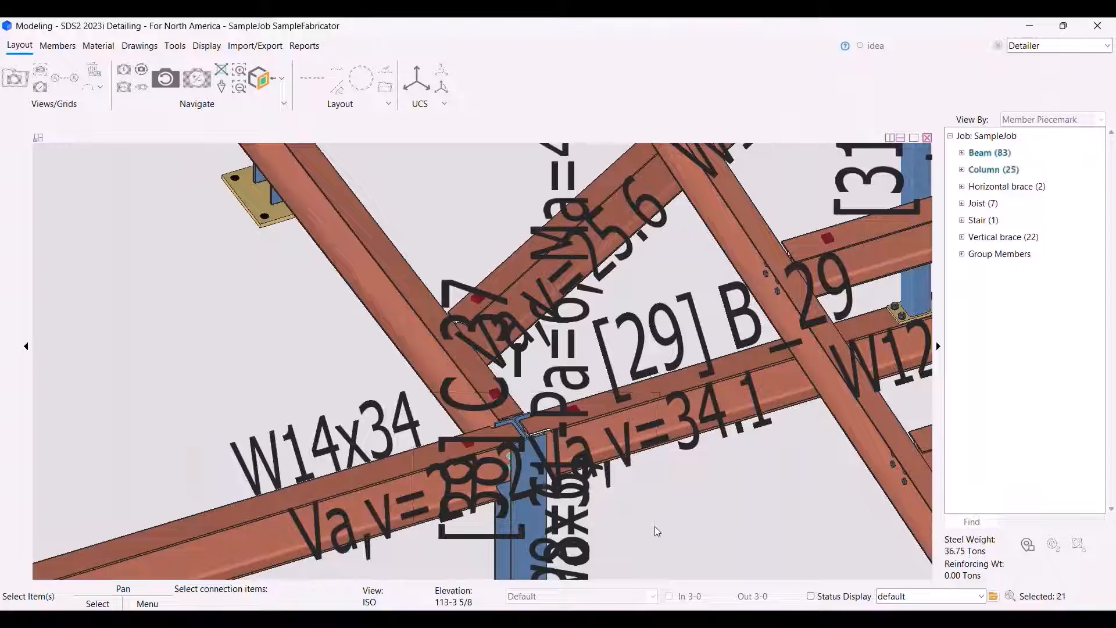
scroll(612, 378, "down", 2)
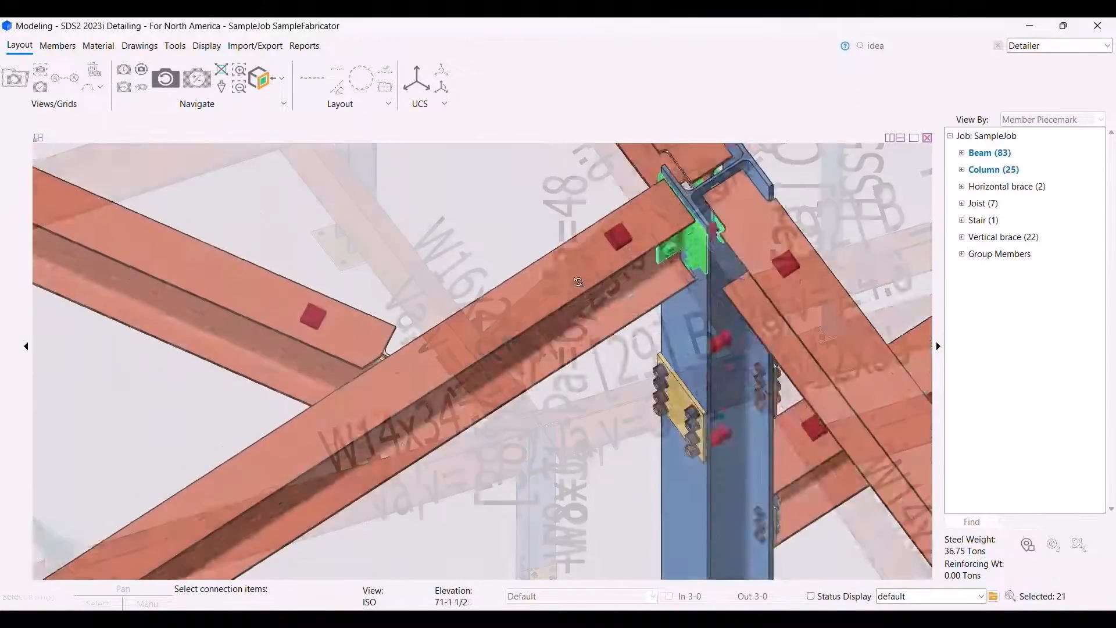
mouse_move(598, 290)
middle_mouse_down("shift")
mouse_move(581, 319)
mouse_move(604, 289)
middle_mouse_up("shift")
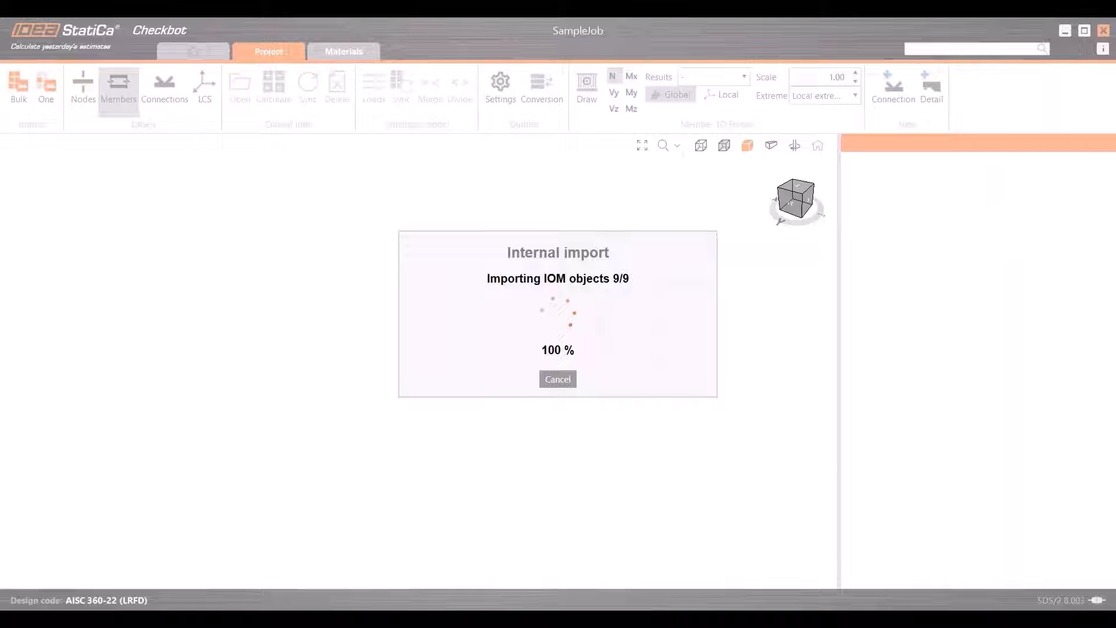
right_click(794, 266)
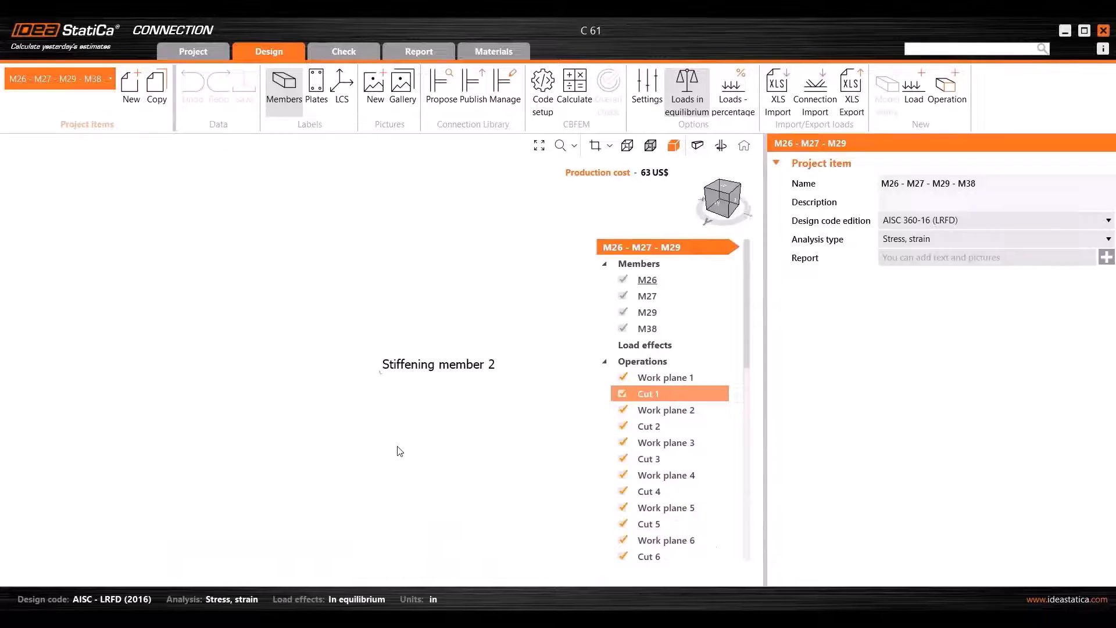
right_click_drag(390, 477, 419, 428)
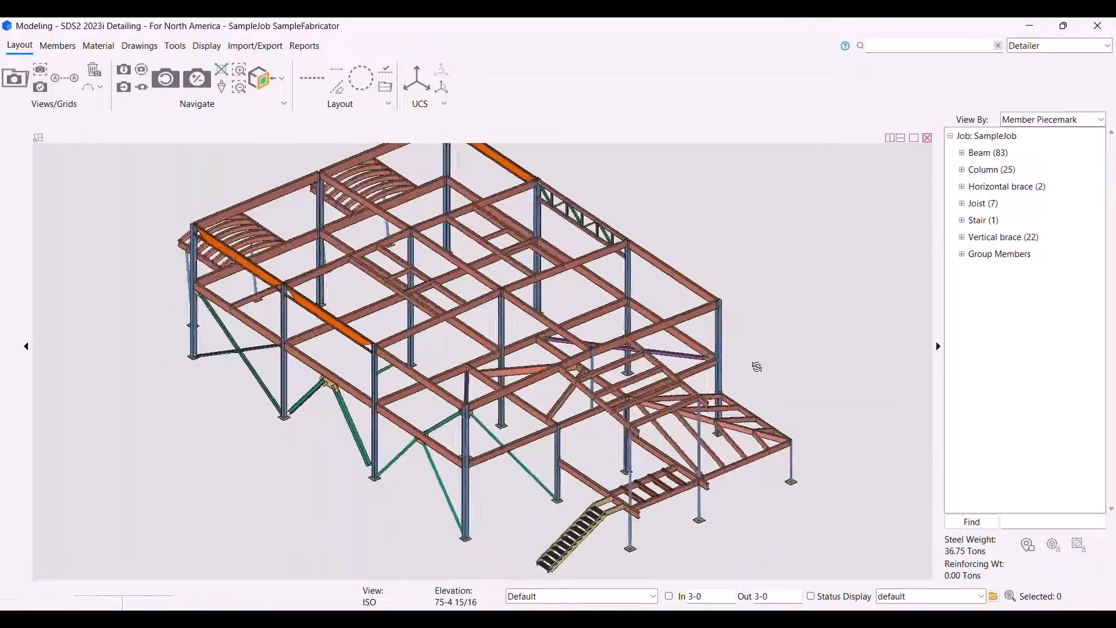
- Pause the SDS2 workflow video in the slide show
middle_click_drag(774, 365, 512, 433)
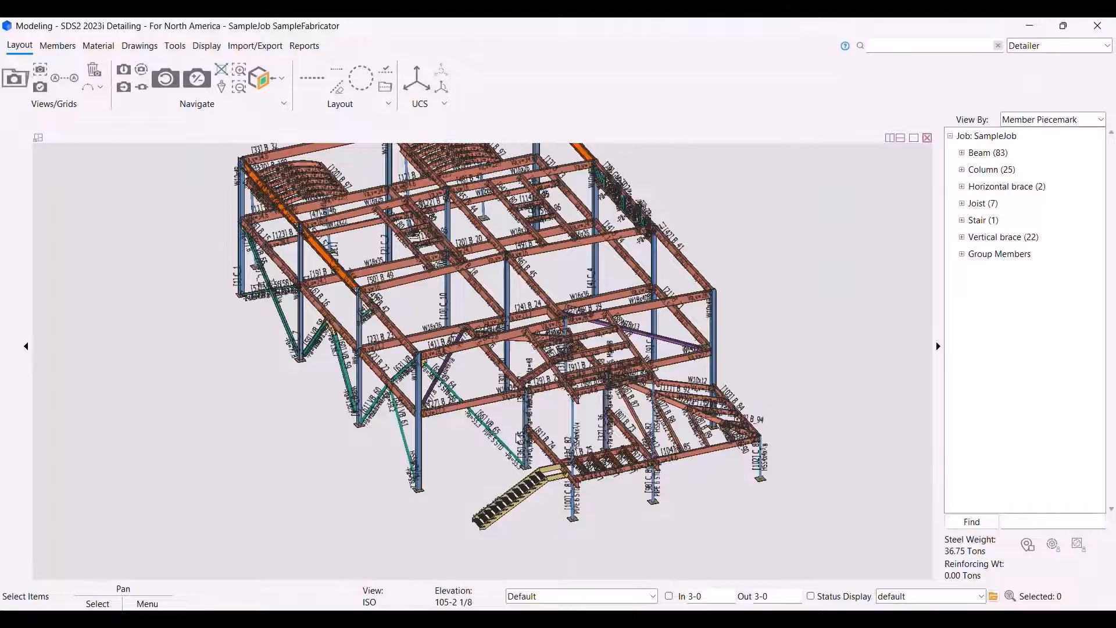
scroll(513, 433, "up", 8)
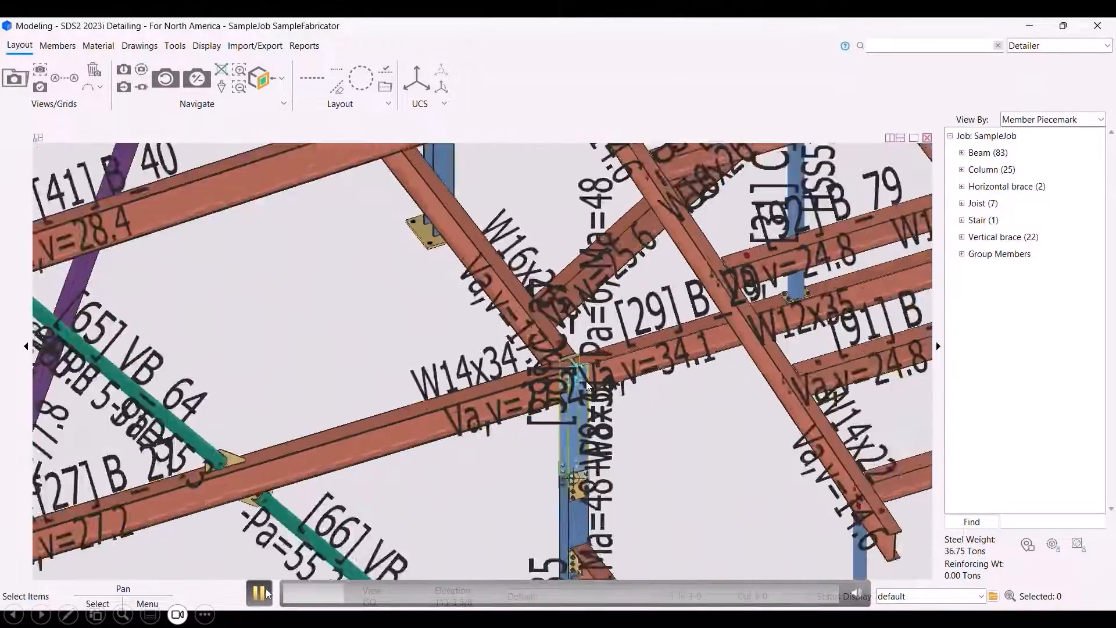
left_click(265, 593)
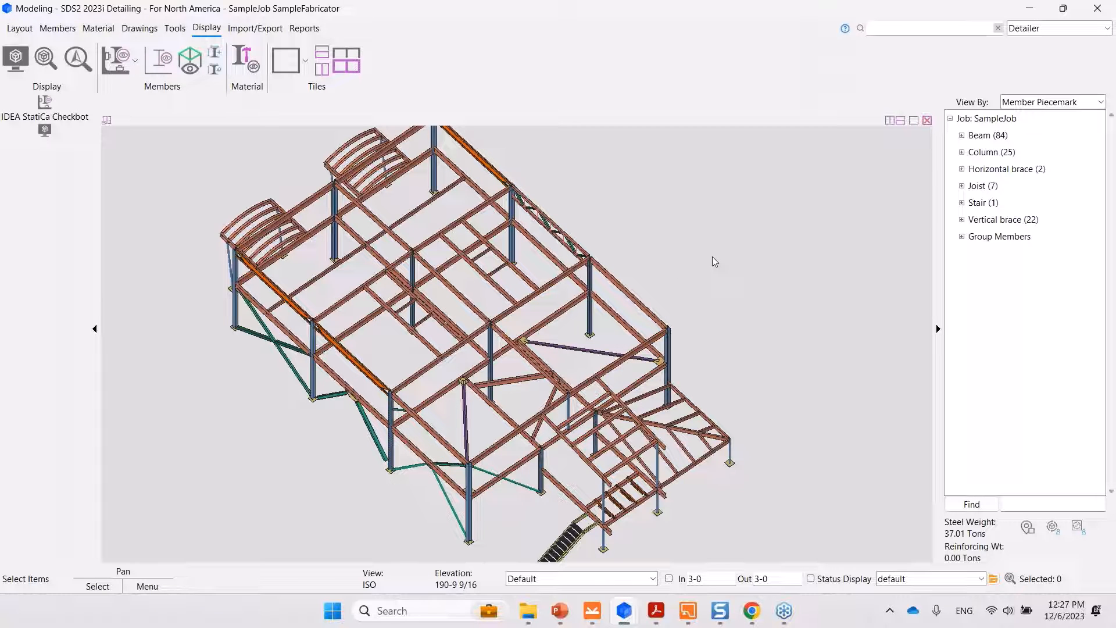
- Search the commands for "idea" in the live SDS2 SampleJob model and launch IDEA StatiCa Checkbot
middle_click_drag(553, 516, 692, 466)
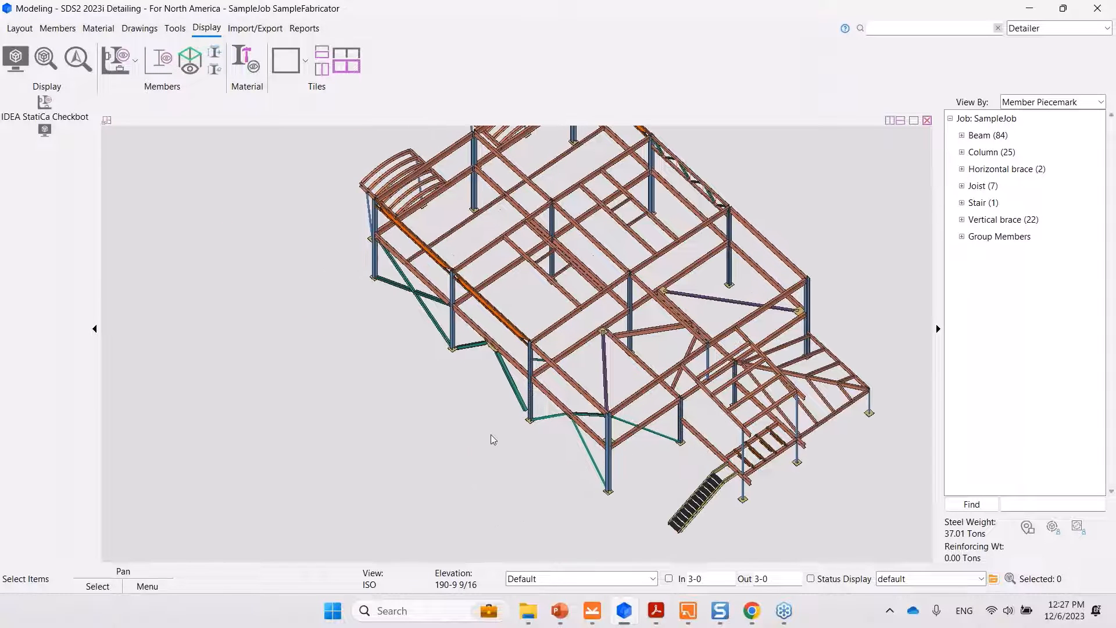
middle_click_drag(858, 262, 791, 288)
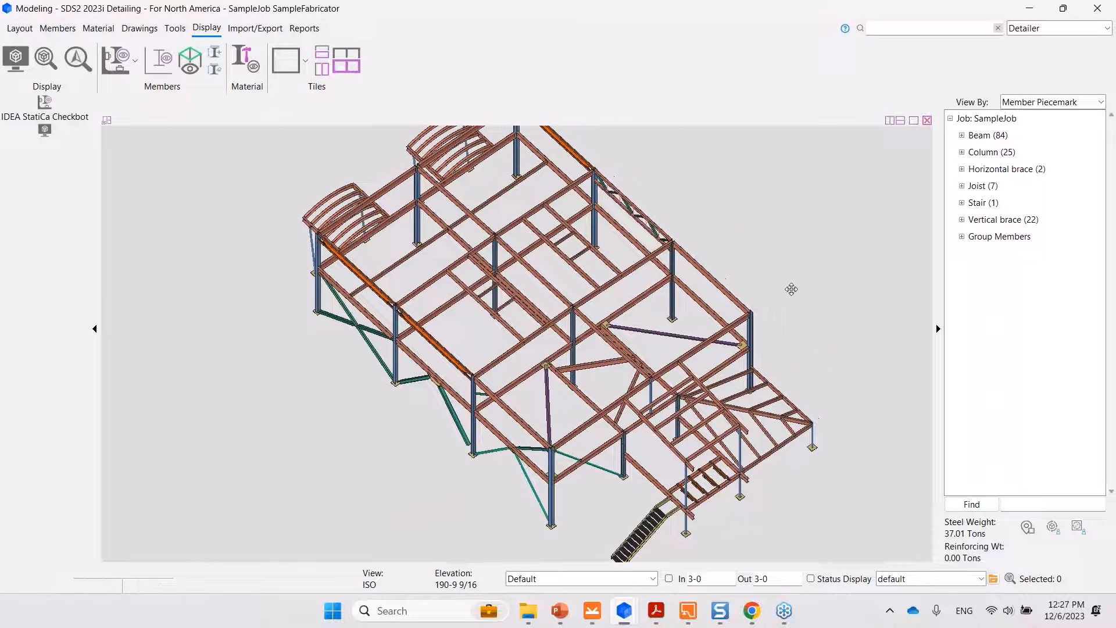
left_click(908, 28)
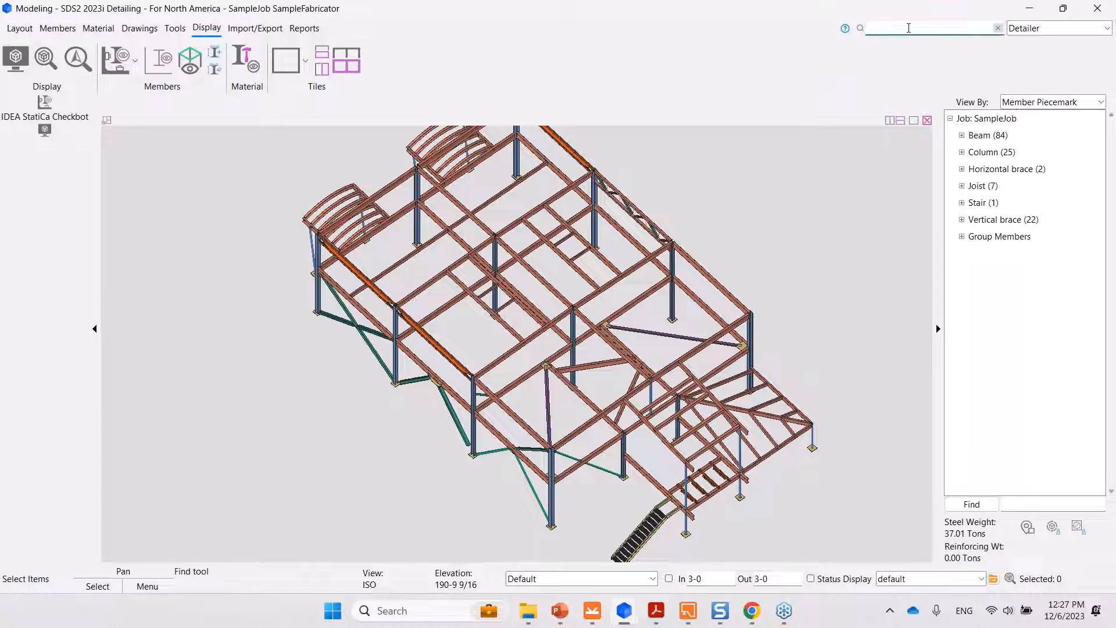
type("idea")
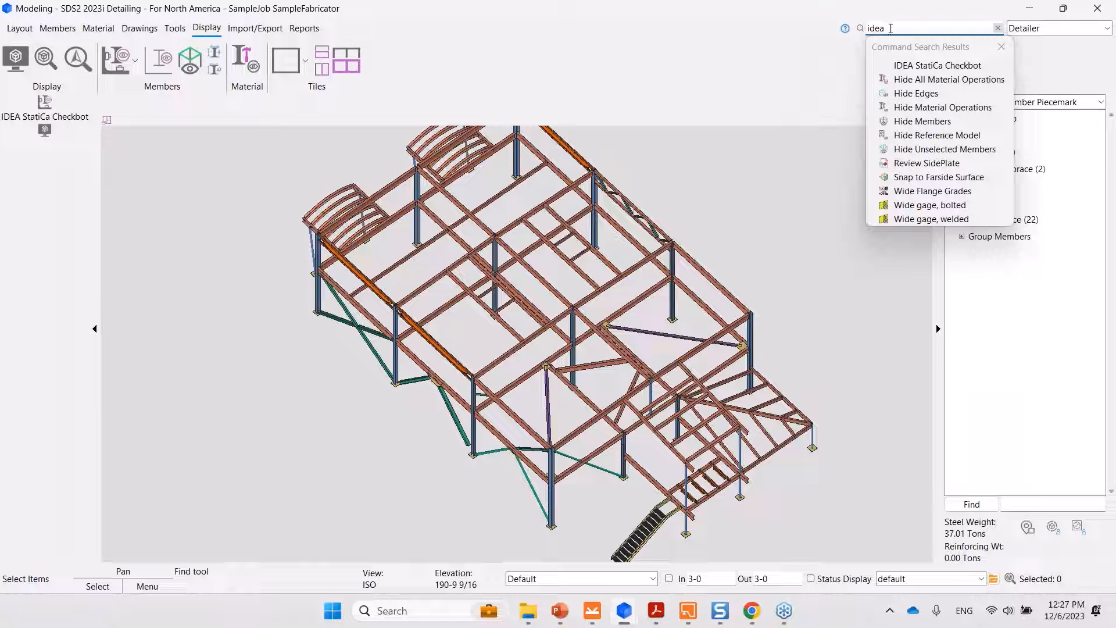
left_click(948, 67)
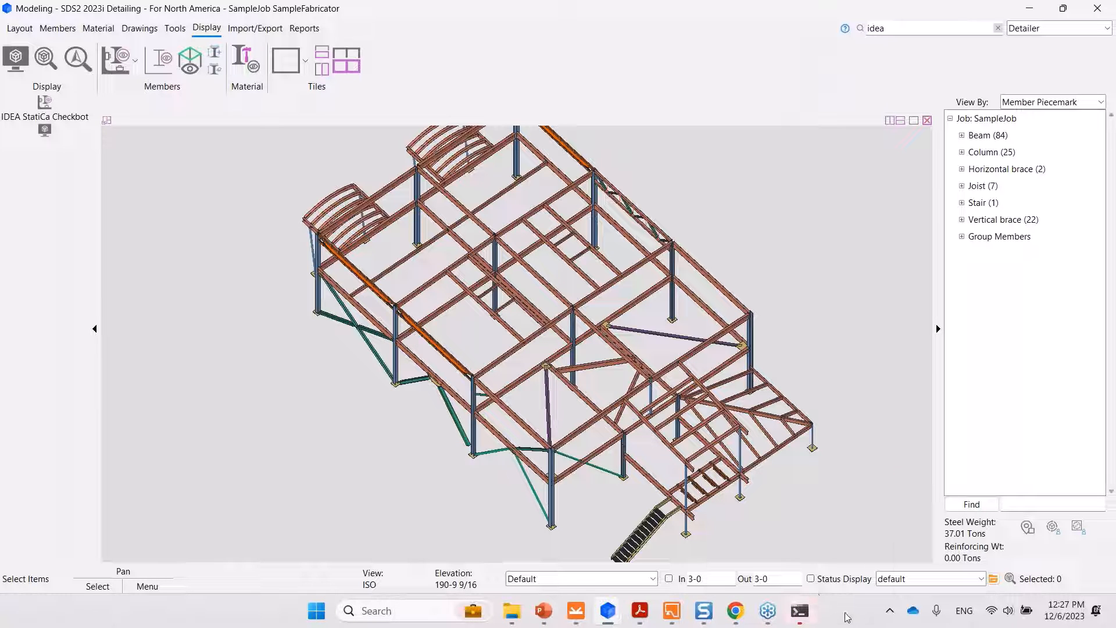
left_click(800, 612)
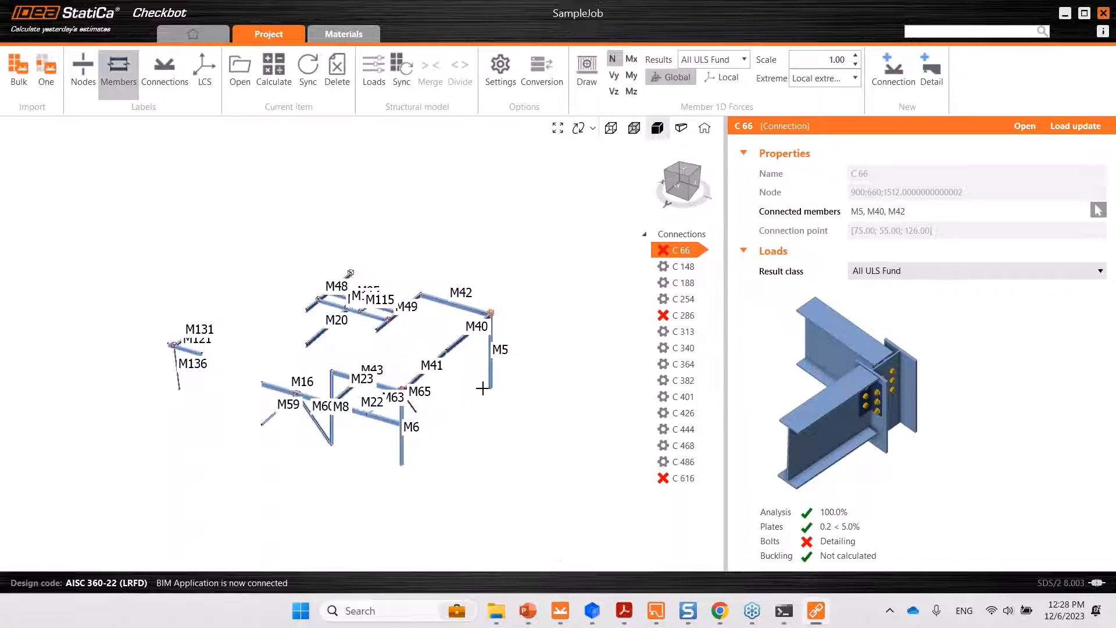
- Turn off the member labels in the Checkbot model view
left_click(122, 81)
middle_click_drag(330, 204, 439, 220)
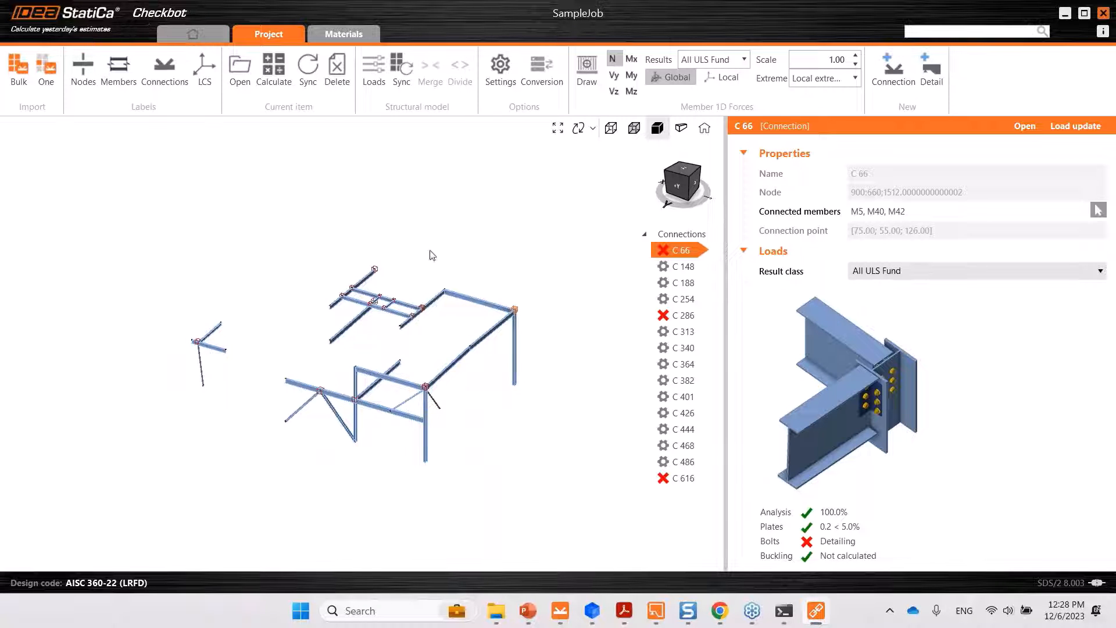
middle_click_drag(439, 254, 439, 255)
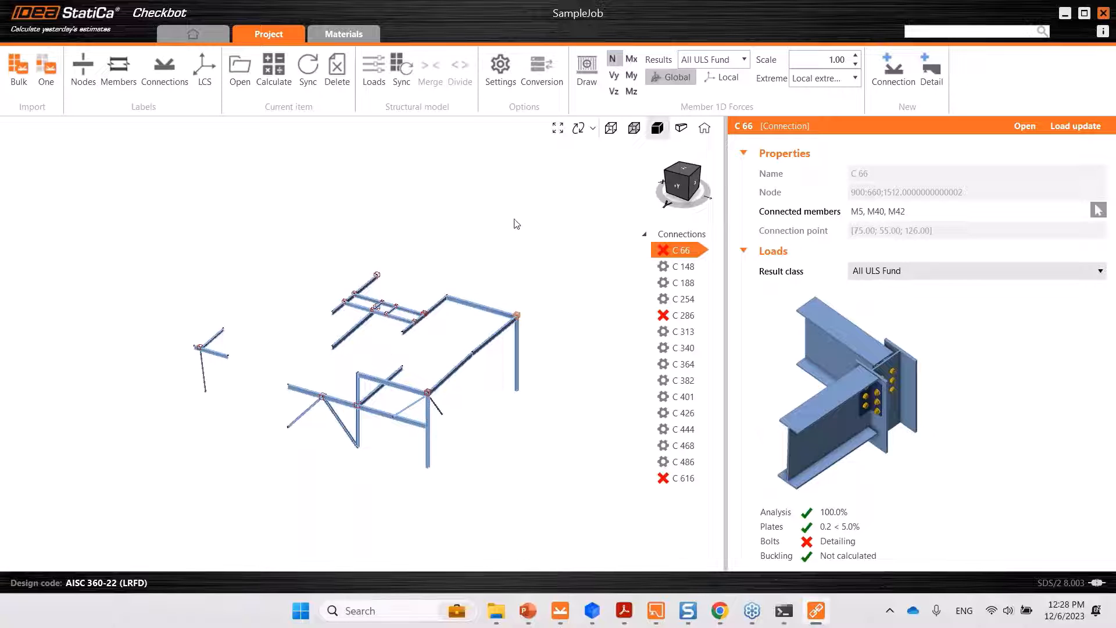
middle_click_drag(562, 337, 564, 344)
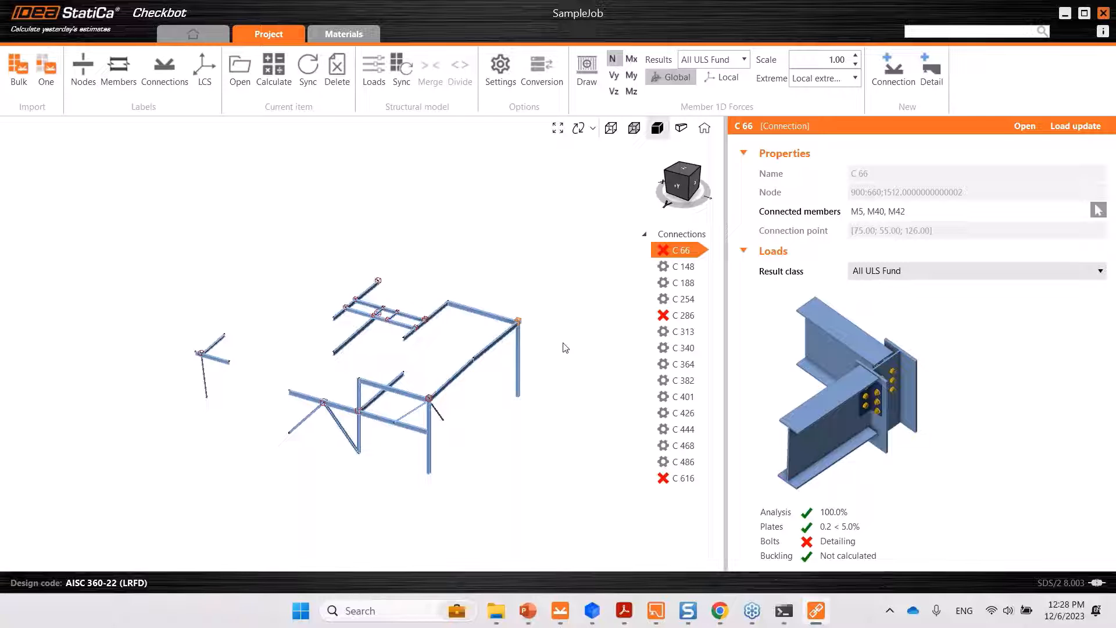
middle_click_drag(562, 348, 555, 339)
middle_click_drag(497, 448, 504, 451)
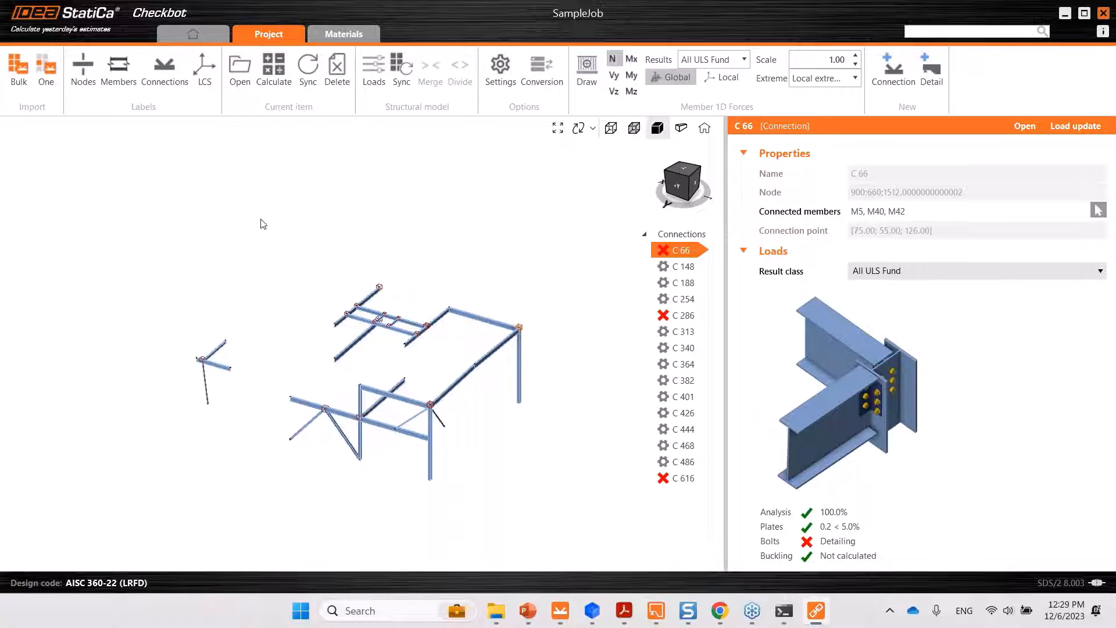
middle_click_drag(262, 224, 246, 192)
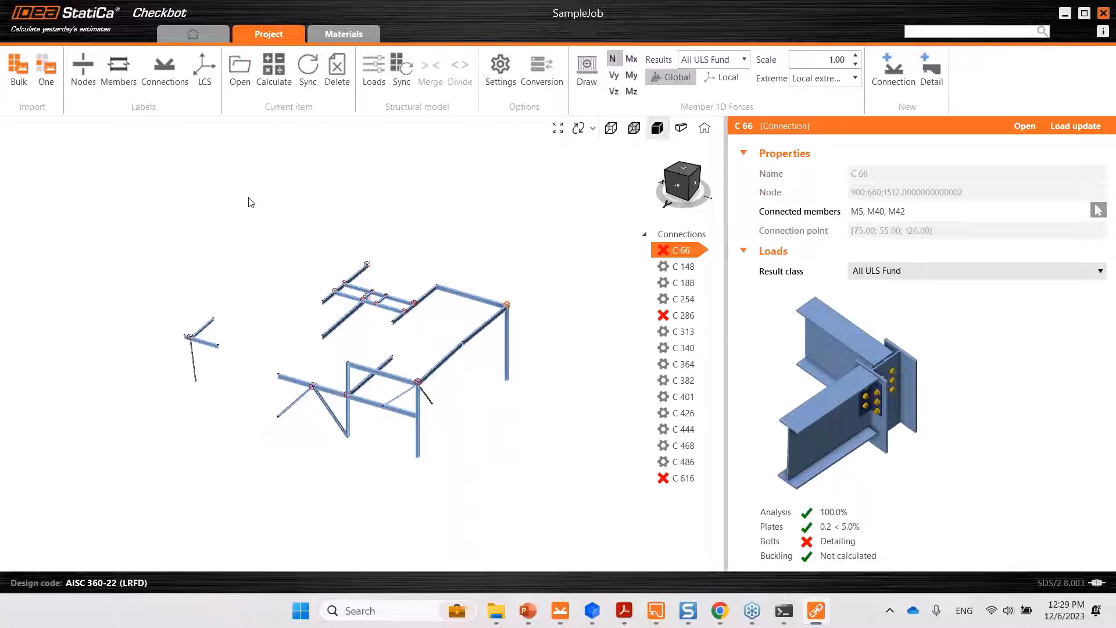
- Start a single-connection import in Checkbot and pick the end of beam B_39 at the column top in SDS2 as the connection point
left_click(47, 81)
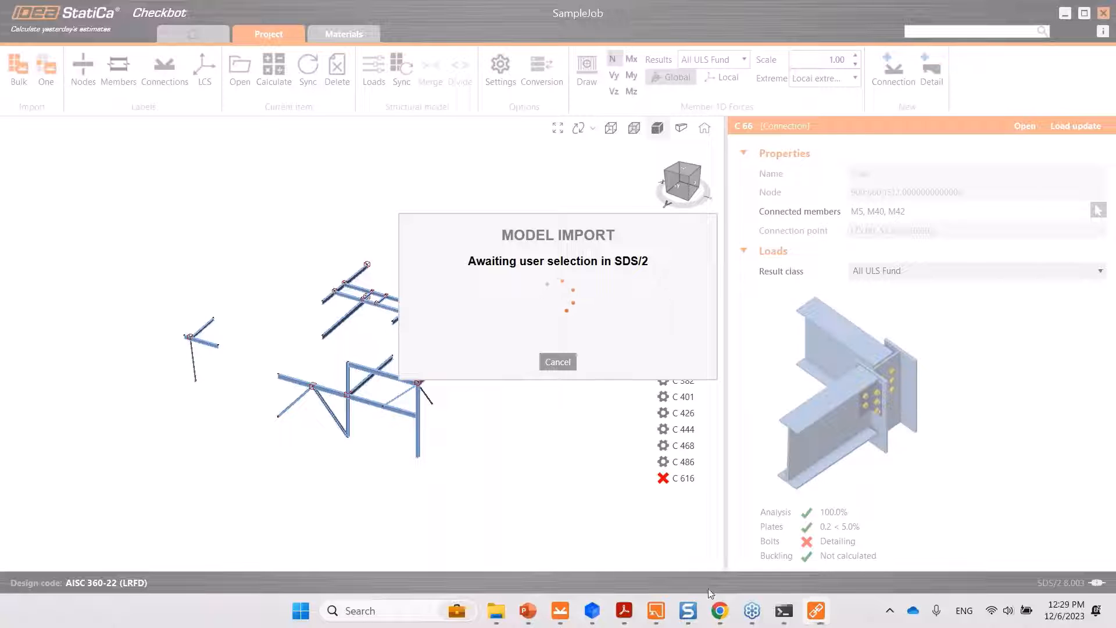
mouse_move(592, 610)
left_click(642, 560)
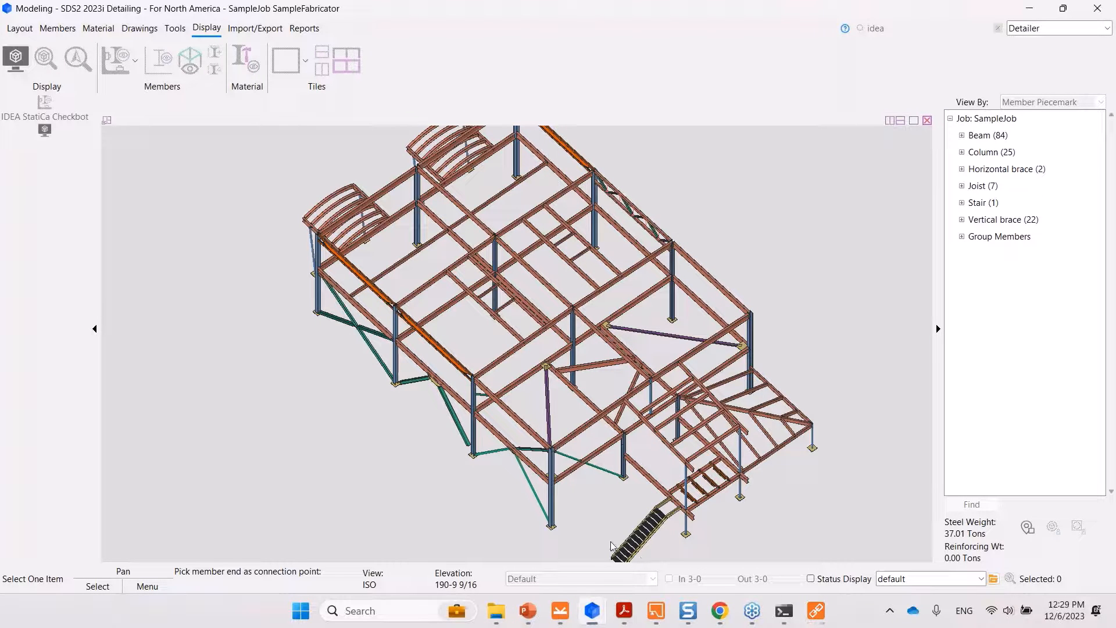
middle_click_drag(603, 504, 522, 524)
scroll(566, 418, "up", 8)
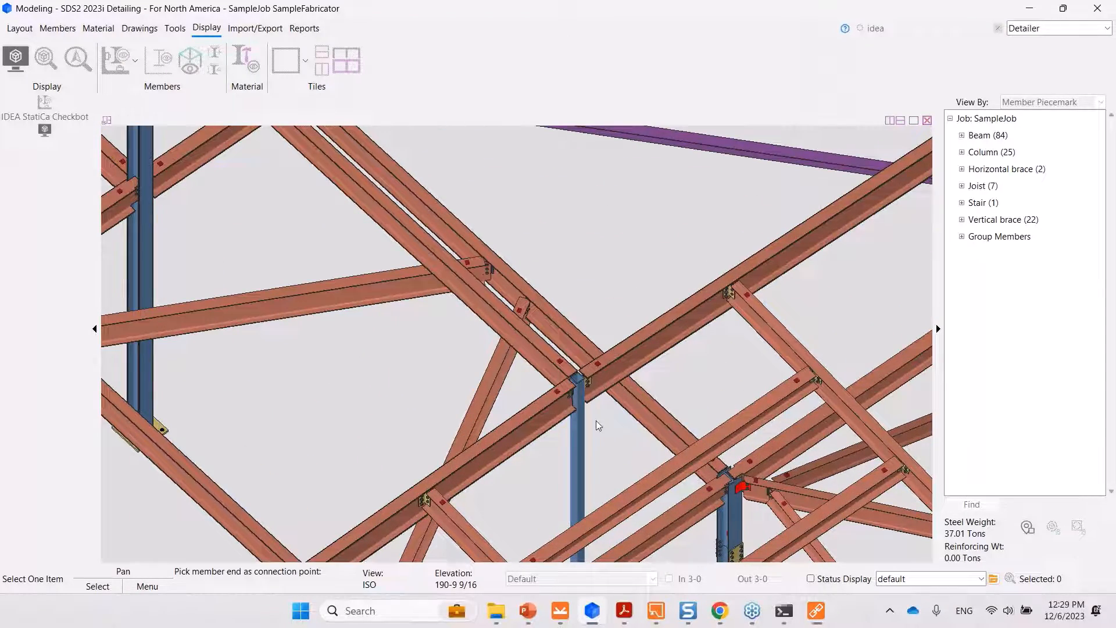
middle_click_drag(605, 438, 586, 456)
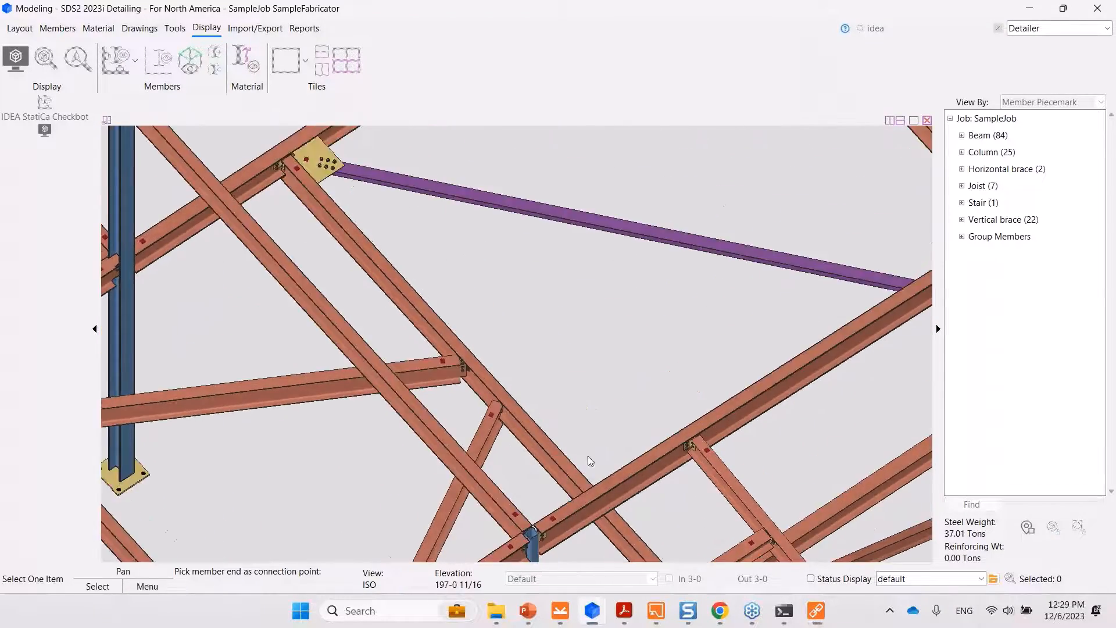
middle_click_drag(539, 555, 551, 426)
scroll(552, 428, "up", 3)
scroll(552, 434, "up", 1)
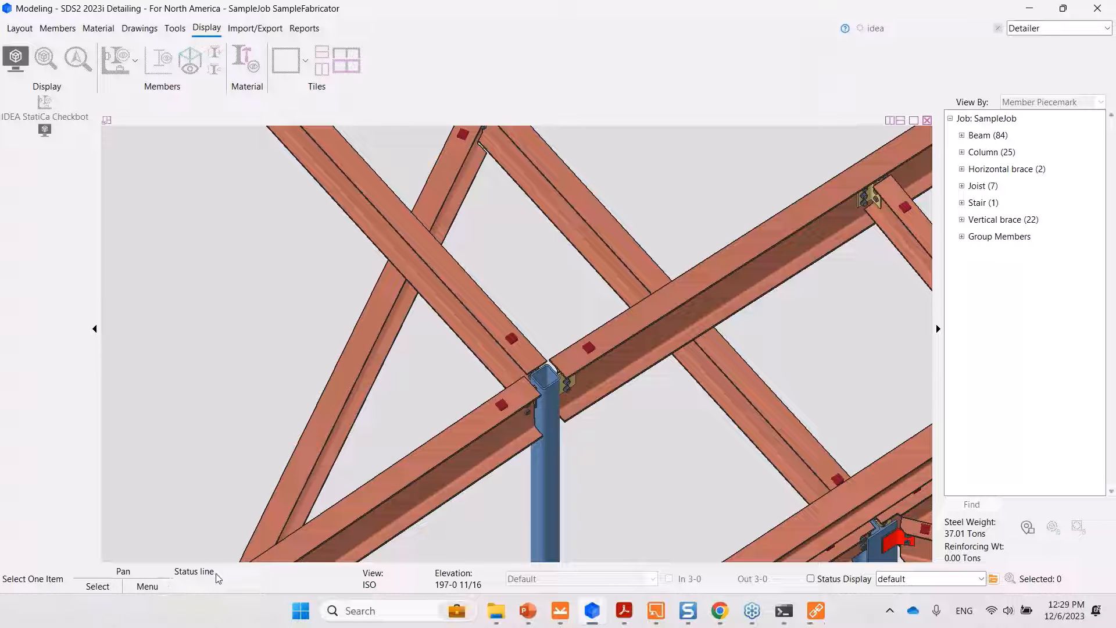
left_click(590, 351)
left_click(591, 352)
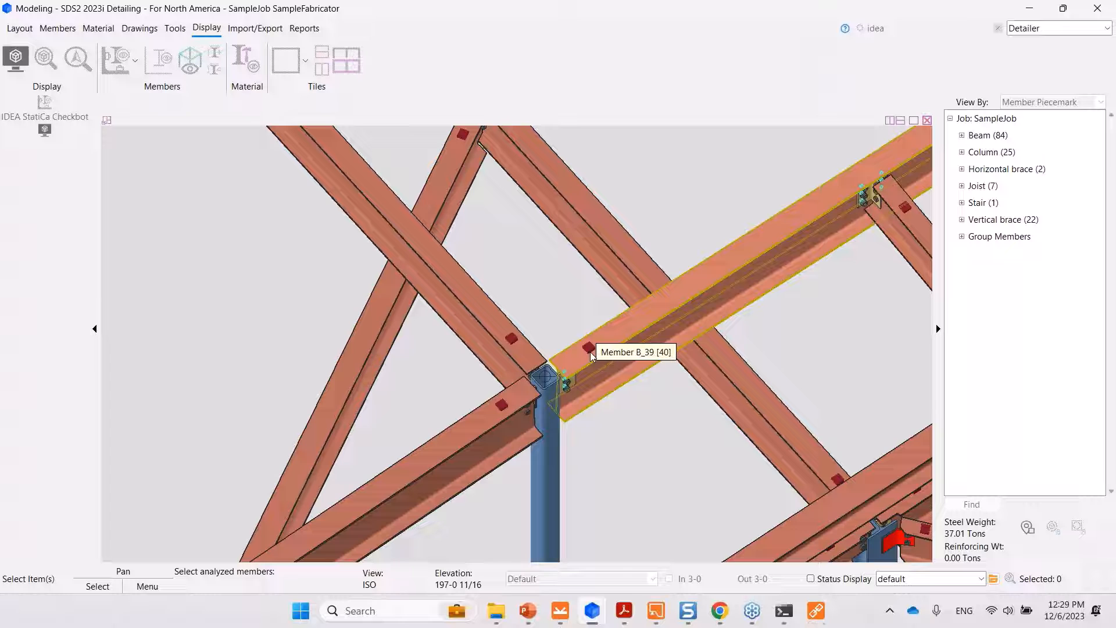
- Choose the column and the three beams framing into its top as the analyzed members of the connection
left_click(554, 460)
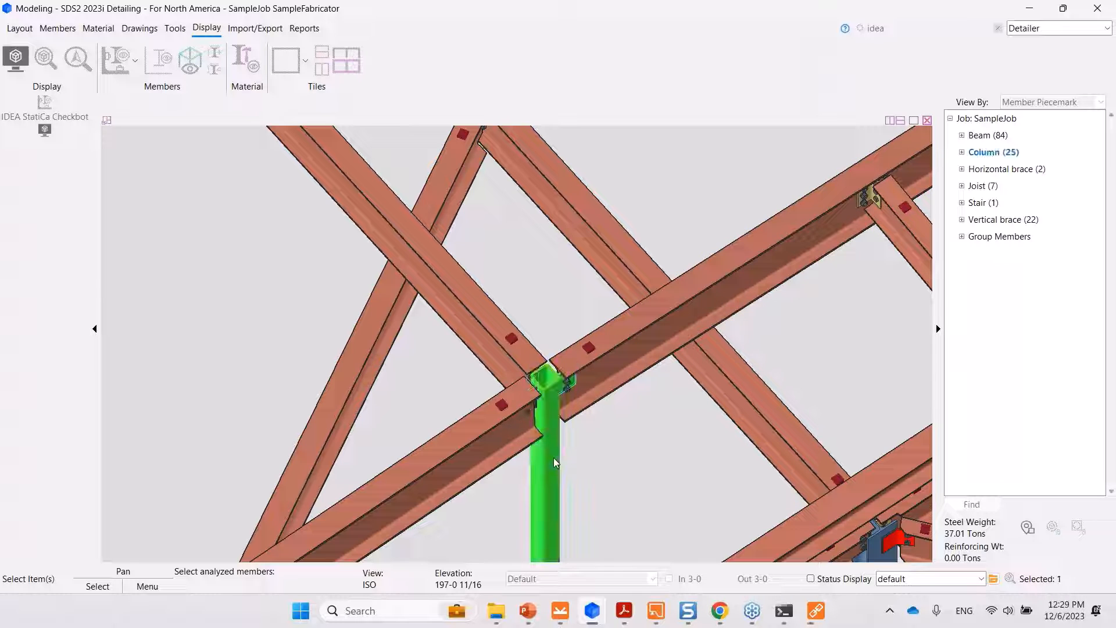
left_click(588, 398, "shift")
left_click(513, 454, "shift")
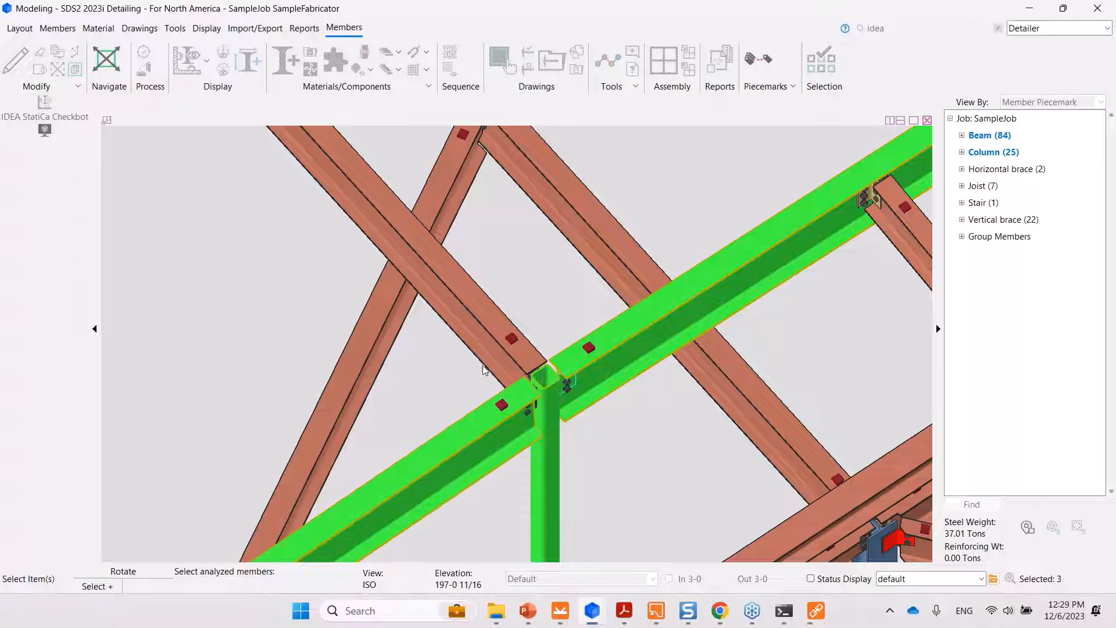
left_click(517, 305, "shift")
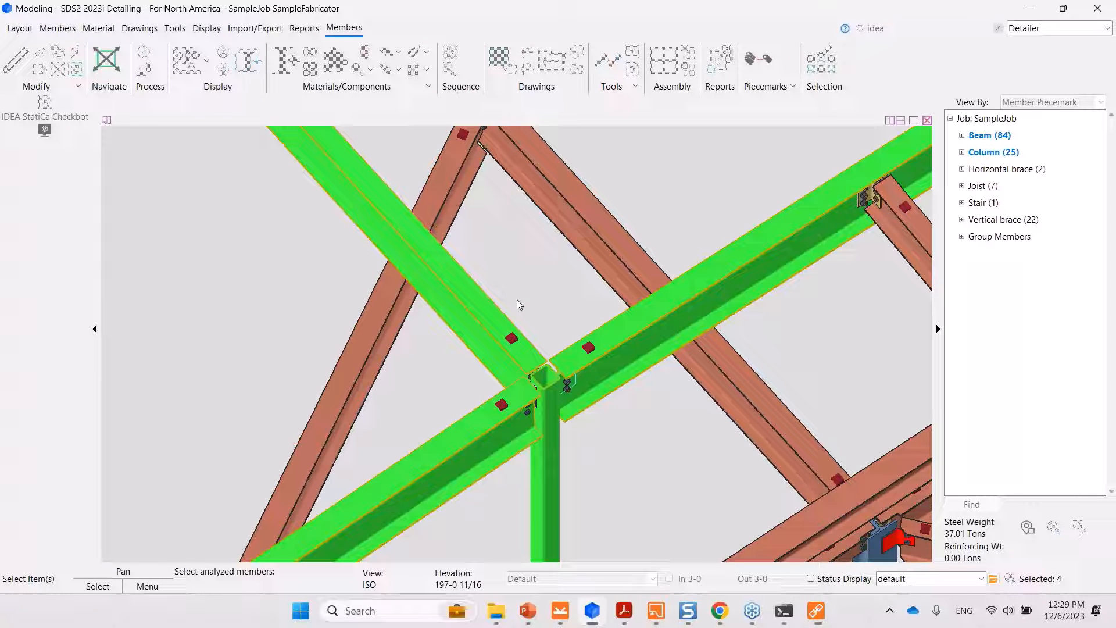
key("Return")
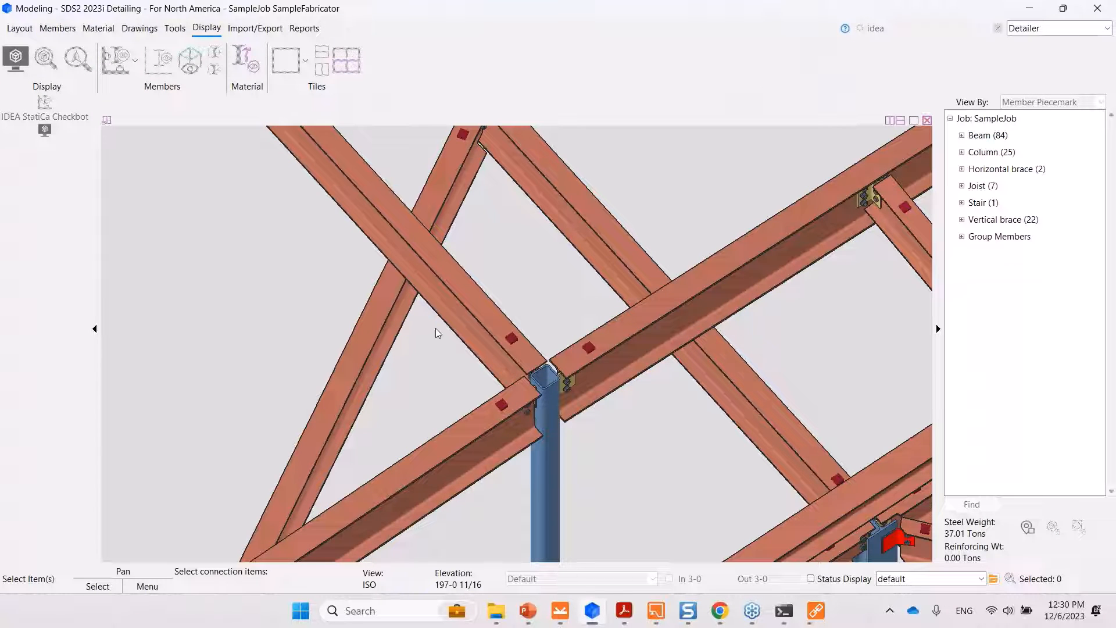
- Window-select the plates and bolts around the column top as connection items and decline importing the recommended welds
left_click_drag(434, 327, 611, 473)
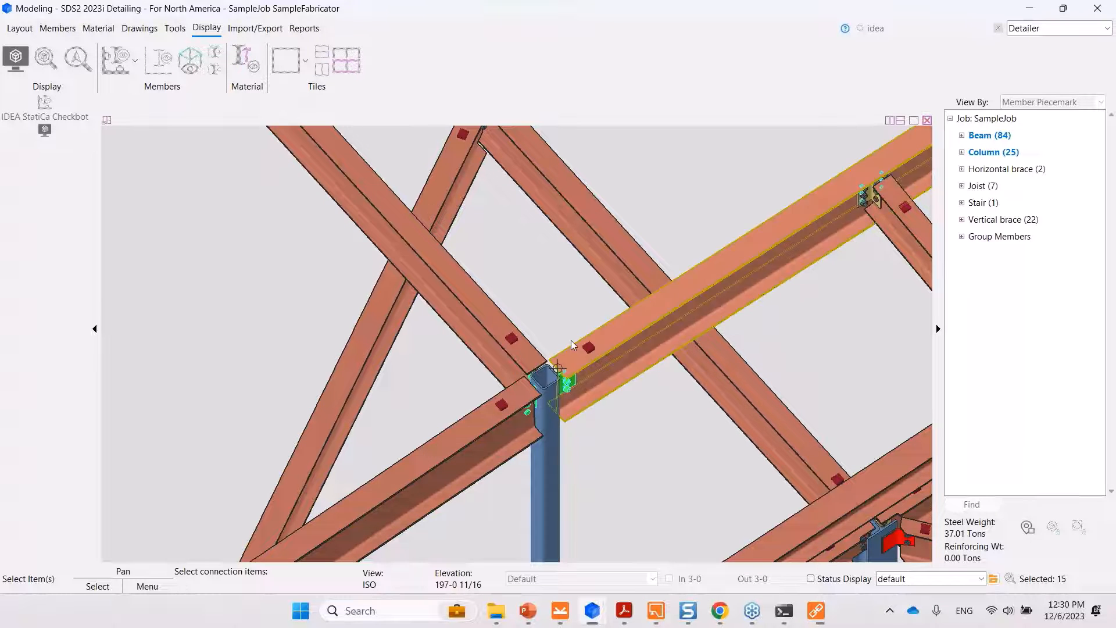
scroll(555, 380, "up", 2)
scroll(555, 381, "up", 4)
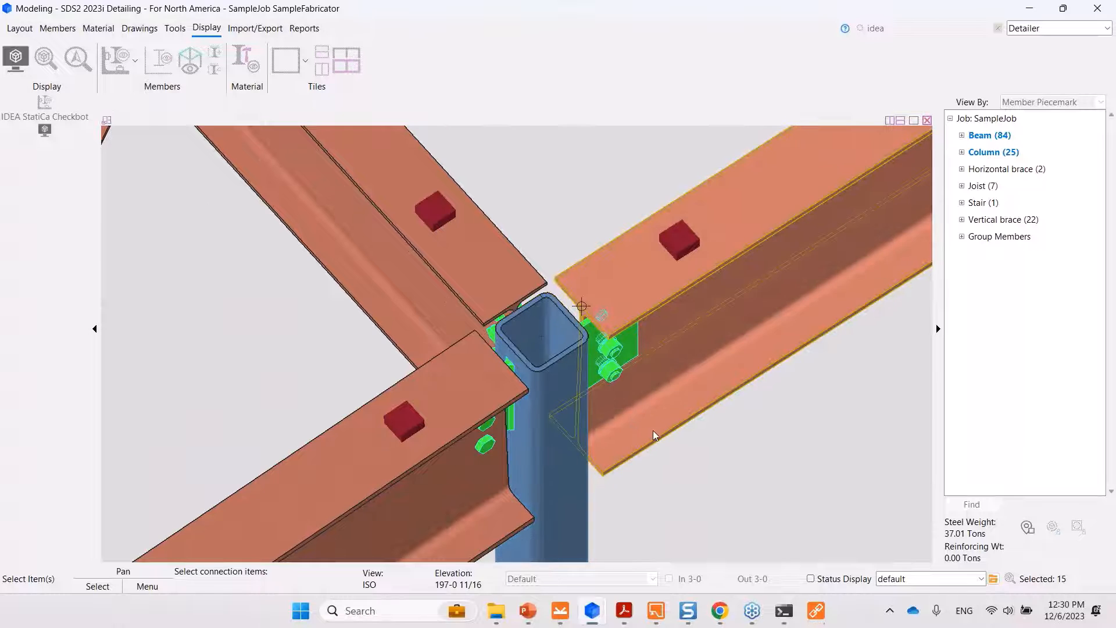
scroll(739, 468, "down", 4)
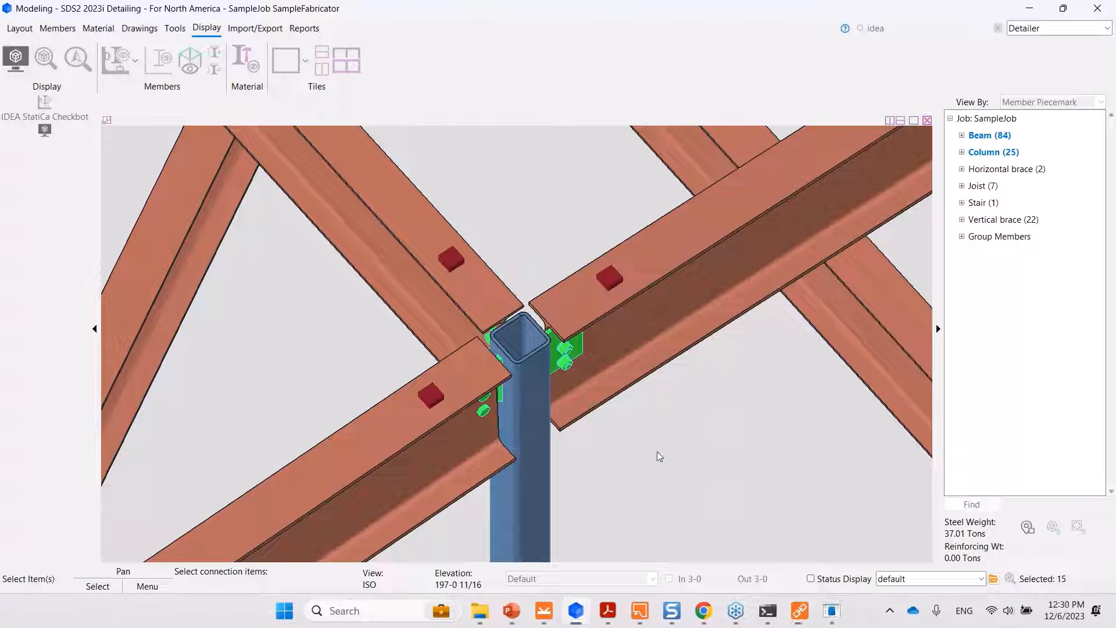
mouse_move(822, 622)
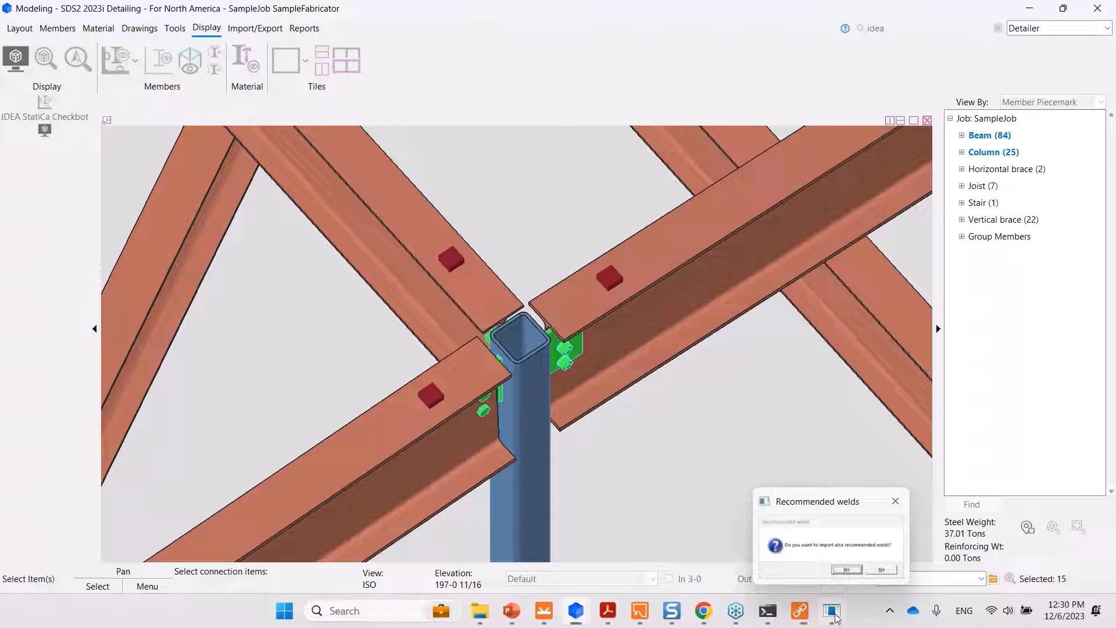
left_click(833, 613)
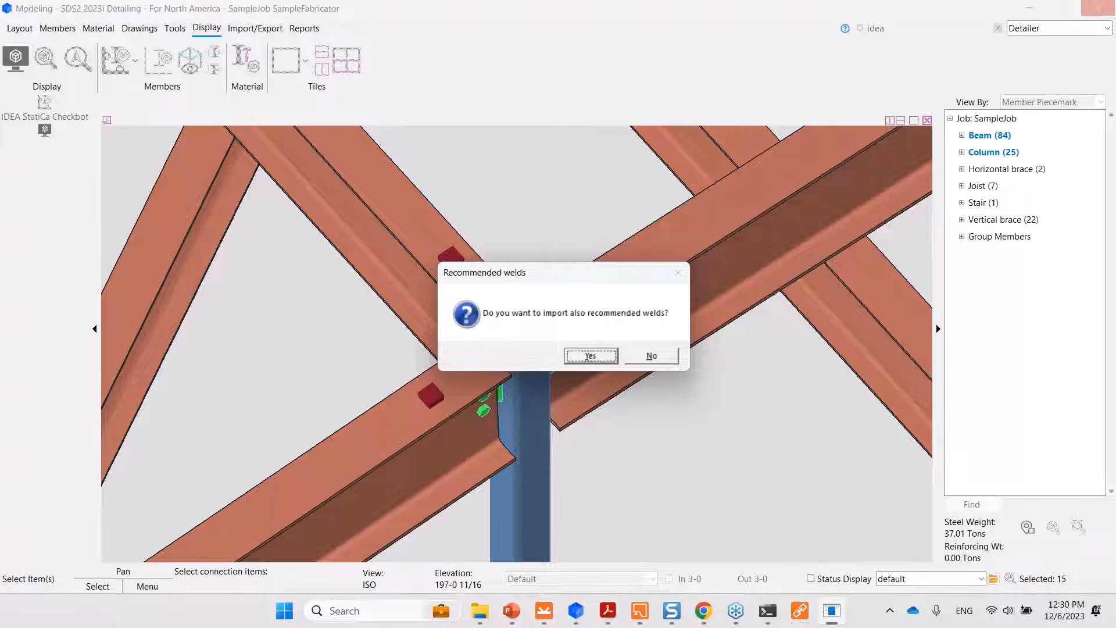
left_click(660, 358)
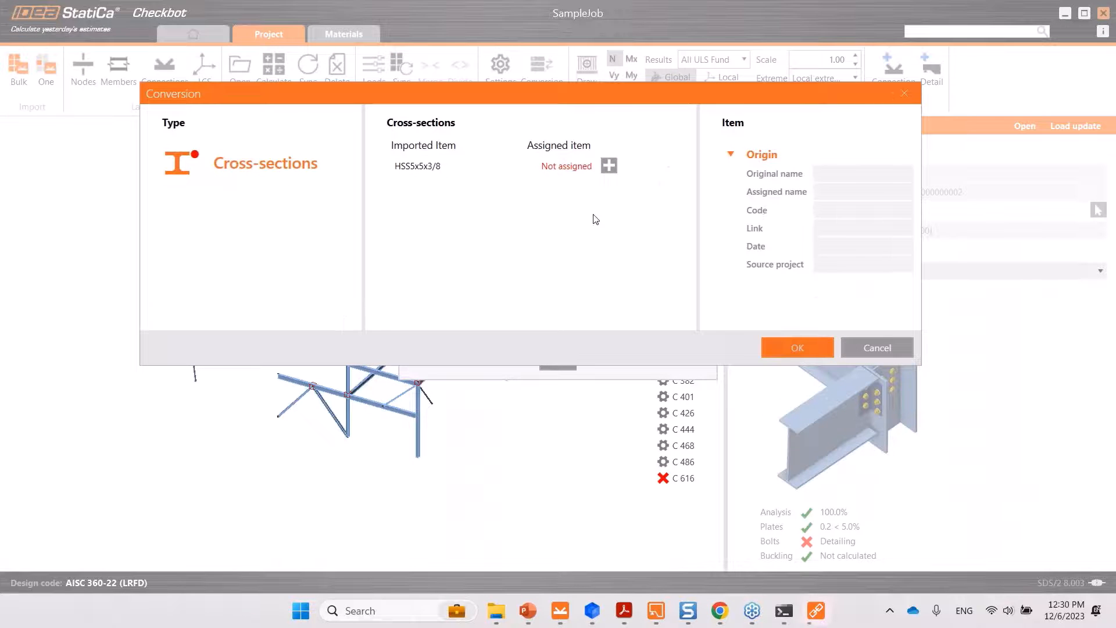
- Assign HSS5X5X.313 from the favorite AISC 15.0 A500 HSS sections to the imported HSS5x5x3/8 cross-section and accept the conversion
left_click(609, 166)
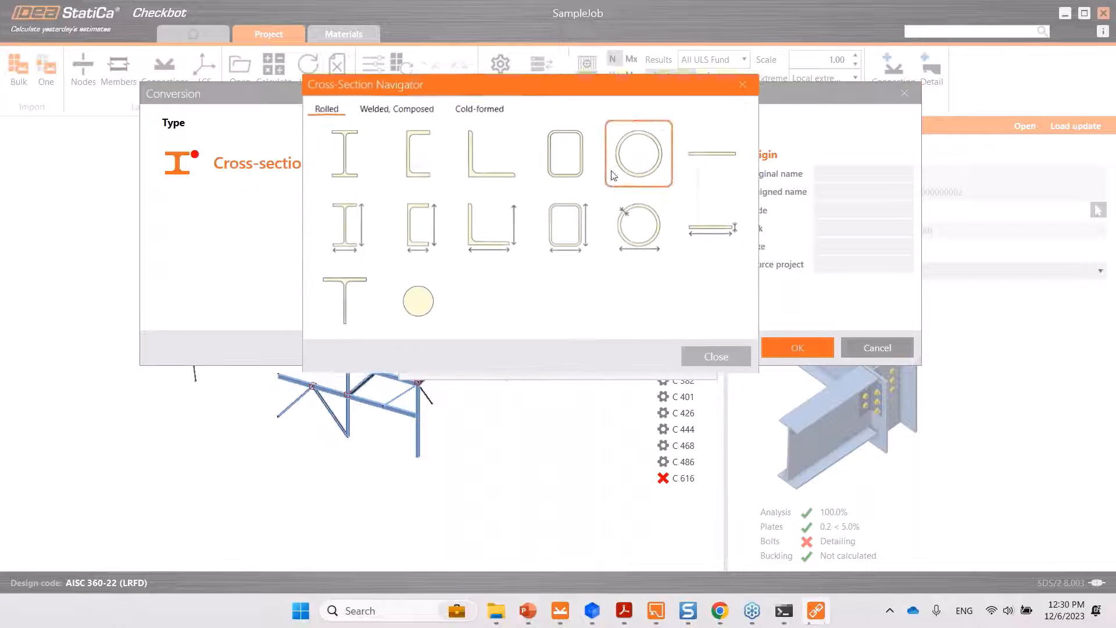
left_click_drag(525, 81, 556, 220)
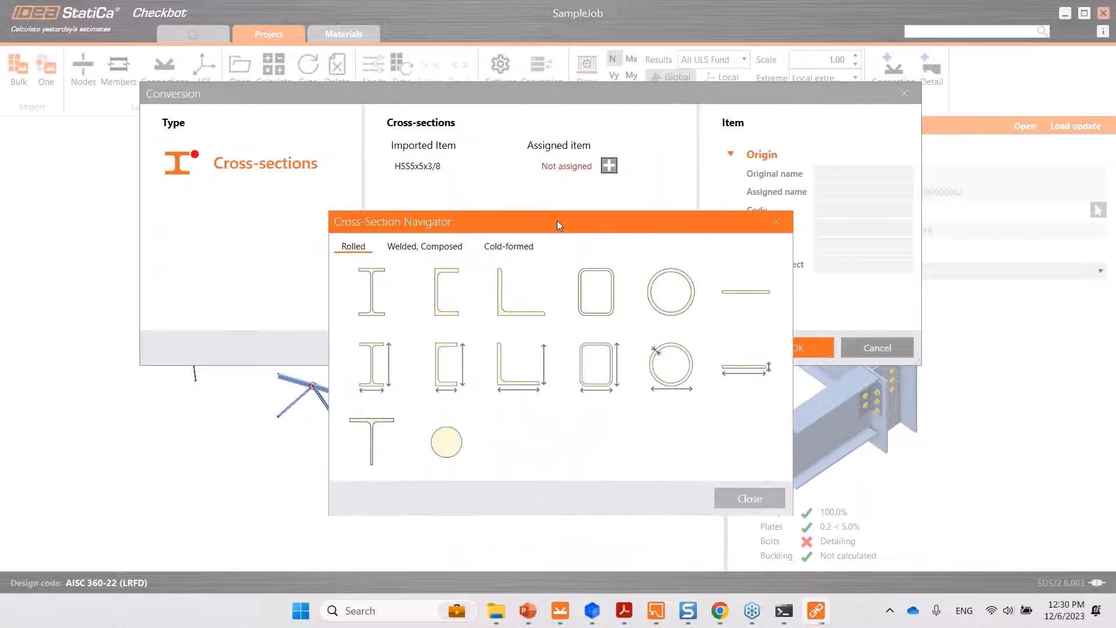
left_click(593, 308)
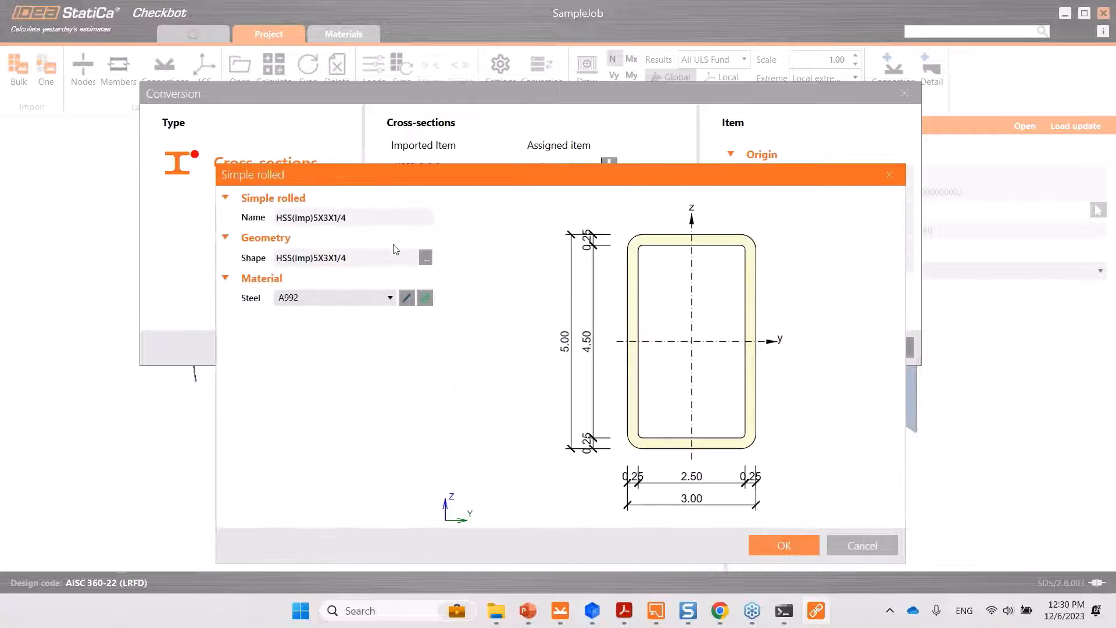
left_click(426, 258)
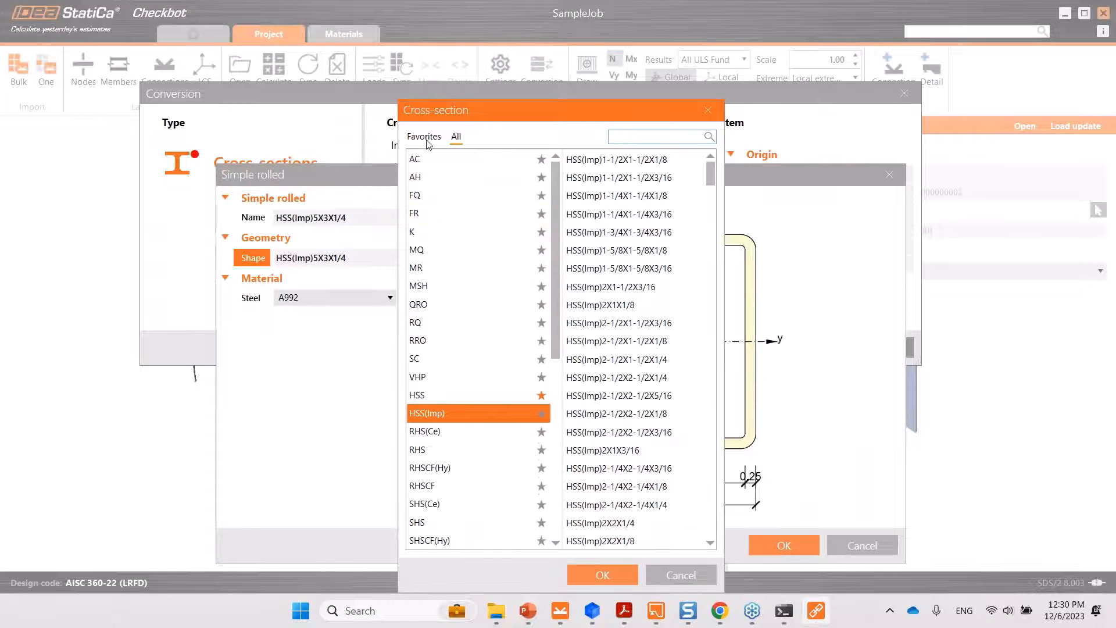
left_click(482, 195)
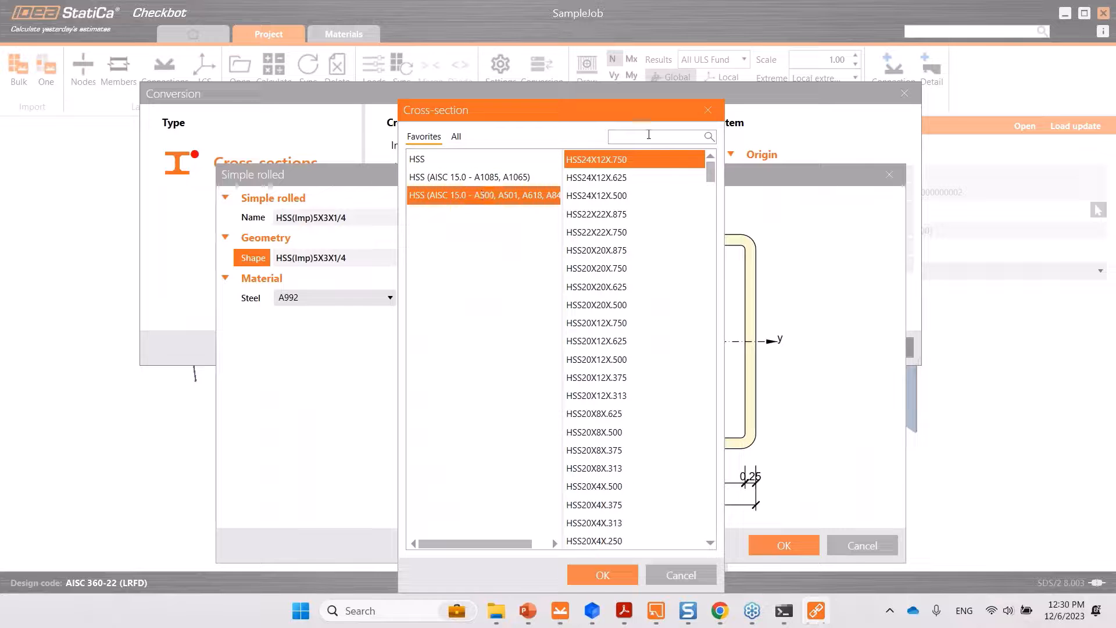
type("5x5")
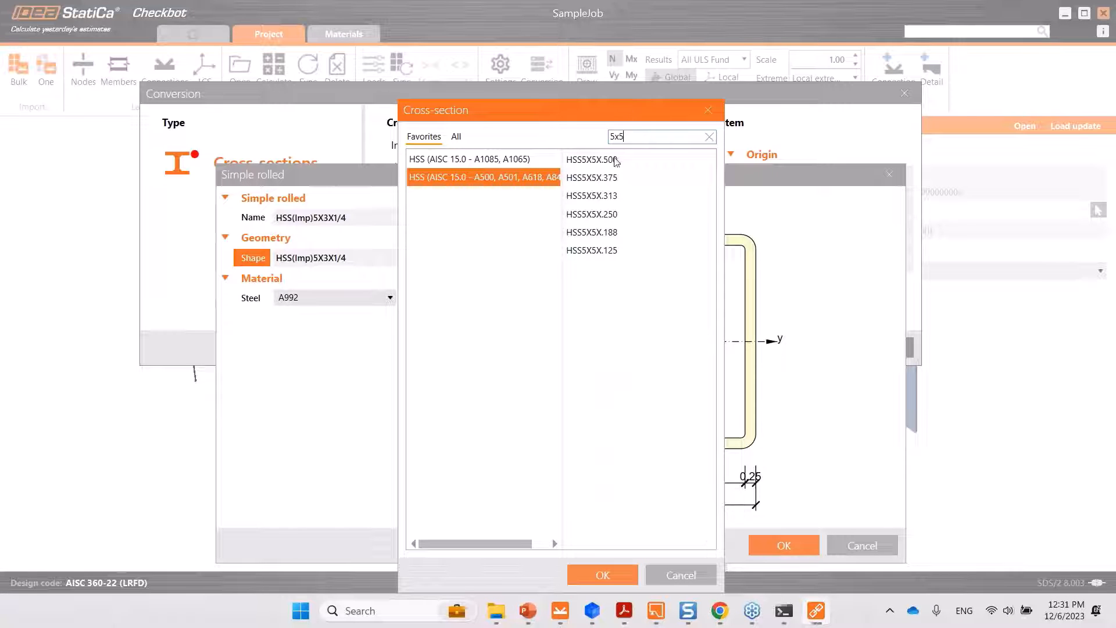
left_click(621, 197)
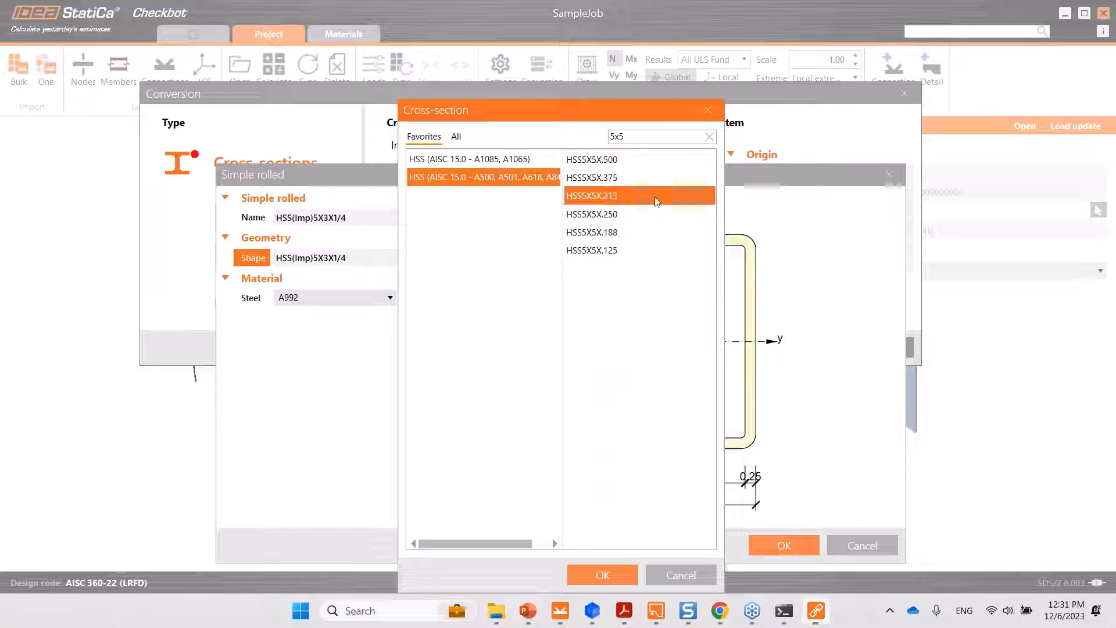
left_click(598, 574)
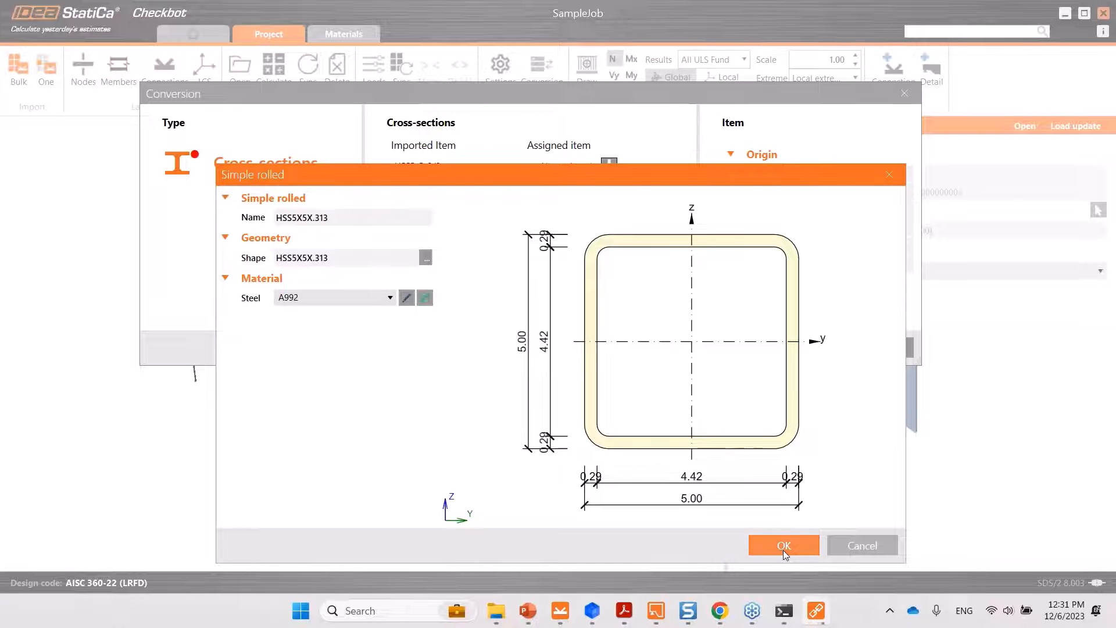
left_click(783, 546)
left_click(785, 349)
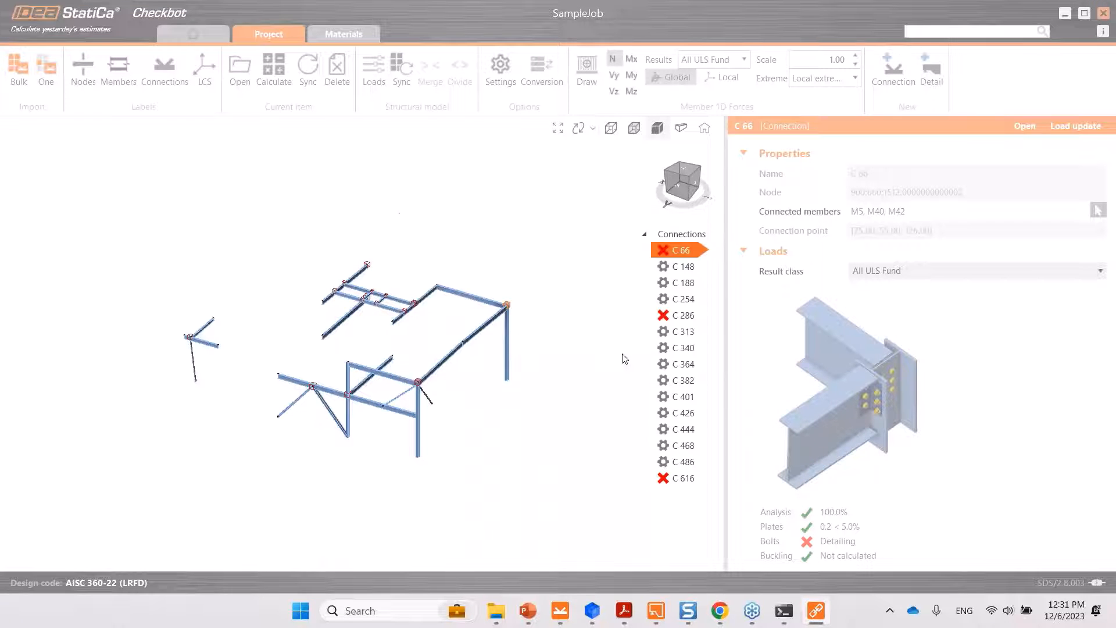
- Open the newly imported connection C 690 for design
middle_click_drag(558, 482, 411, 443)
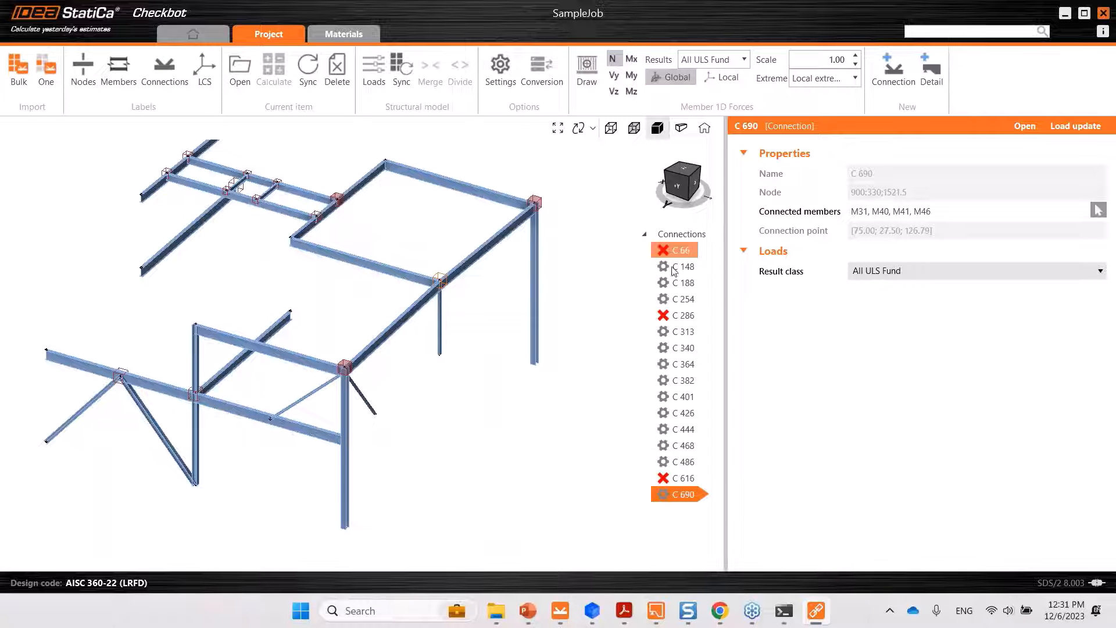
right_click(683, 499)
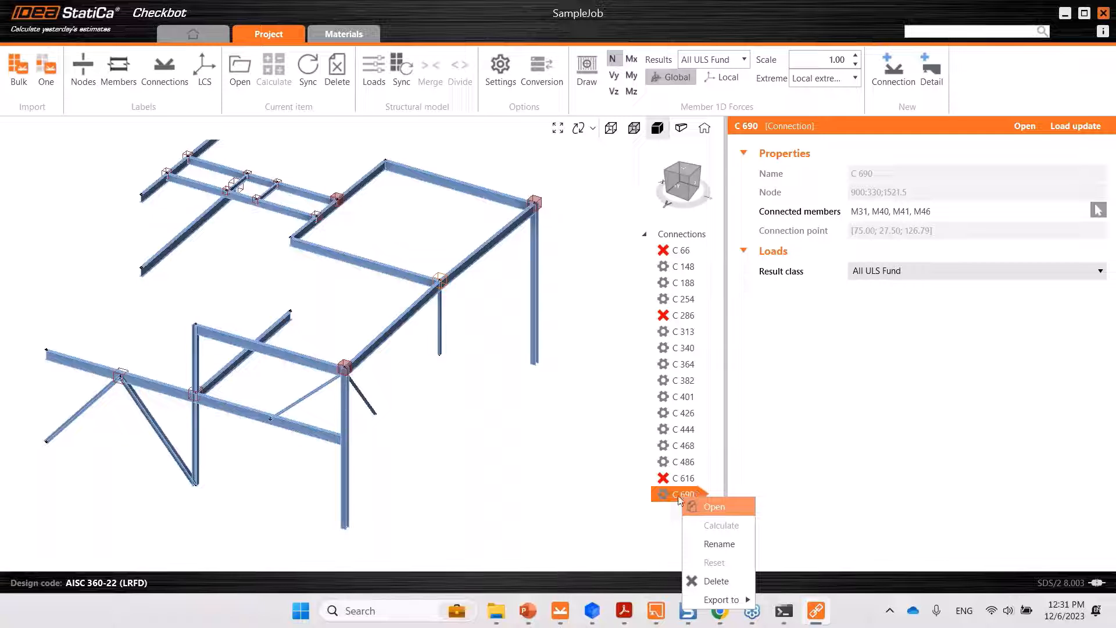
left_click(693, 509)
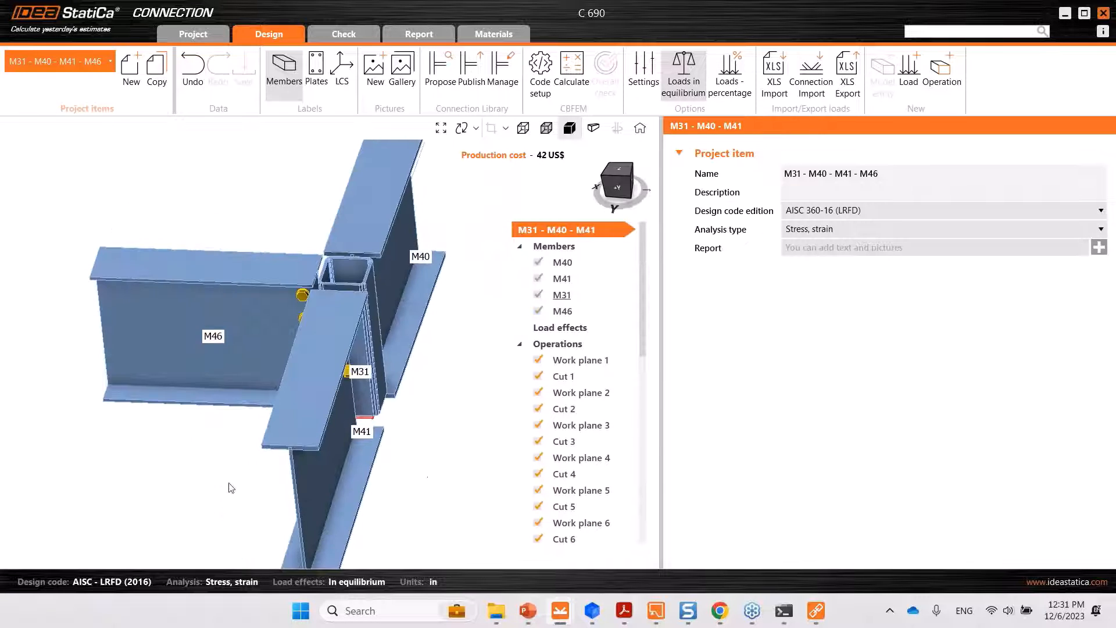
- Examine the imported beam-to-column joint in 3D and look through its full list of operations
right_click_drag(231, 487, 348, 431)
middle_click_drag(348, 431, 283, 428)
scroll(279, 424, "down", 2)
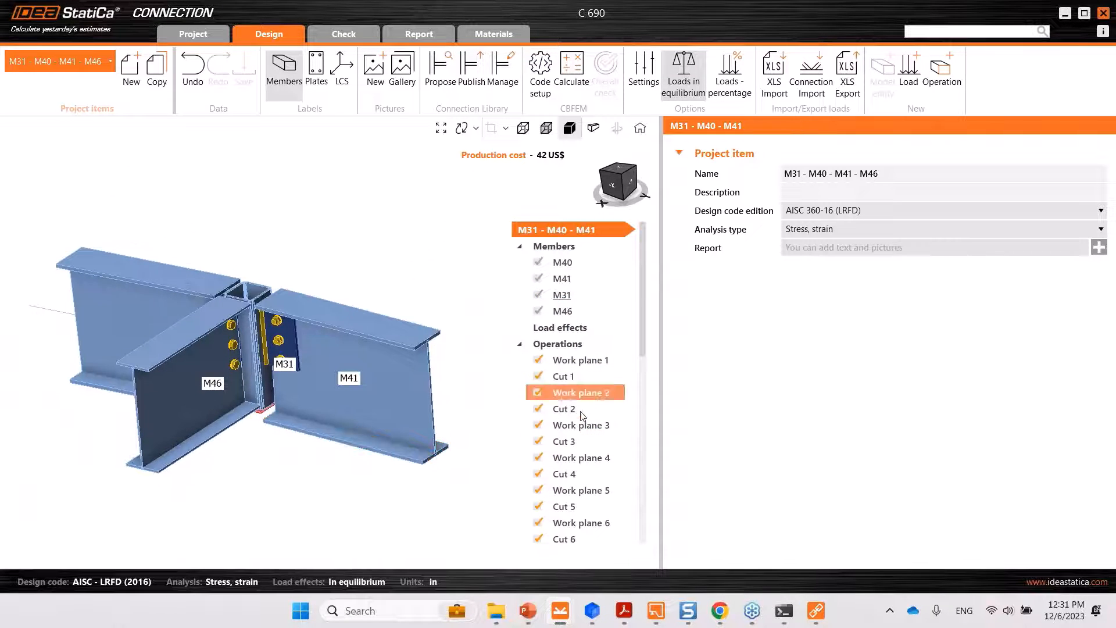
scroll(583, 414, "down", 8)
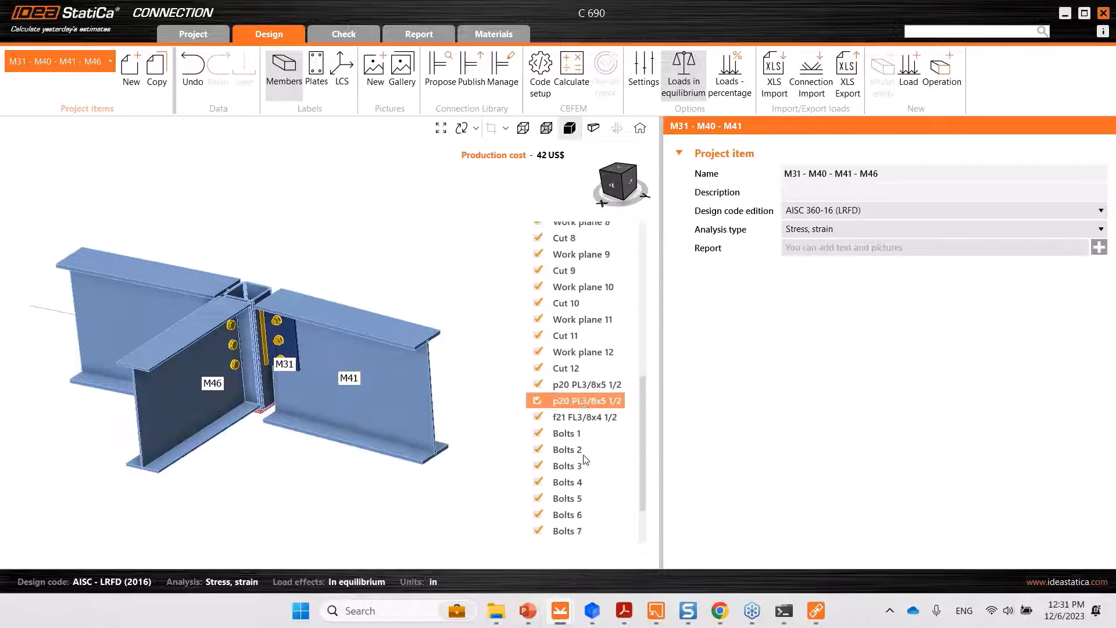
scroll(585, 459, "down", 2)
scroll(585, 459, "up", 10)
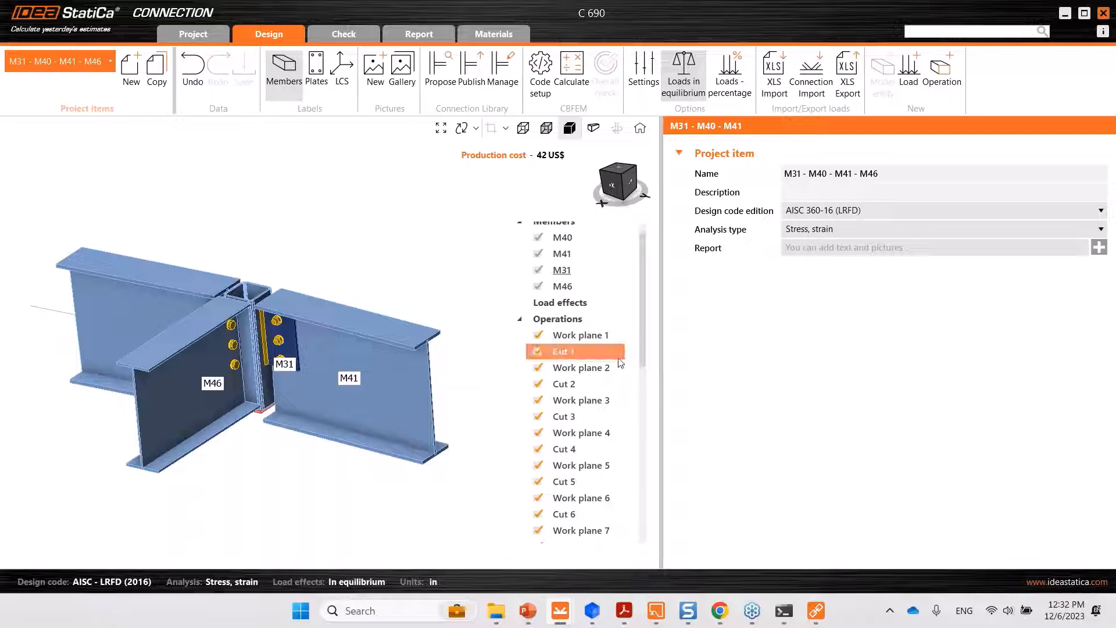
- Review work planes 1 to 3, cuts 1 and 2, and the plates, bolts and welds among the imported operations
left_click(585, 340)
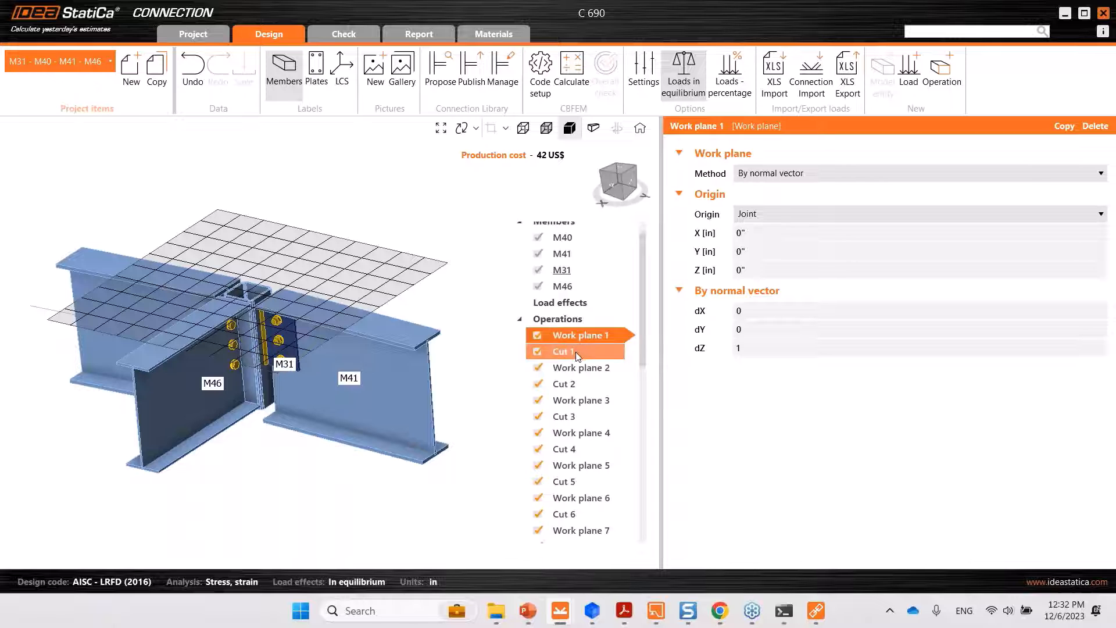
left_click(575, 352)
left_click(577, 370)
left_click(566, 384)
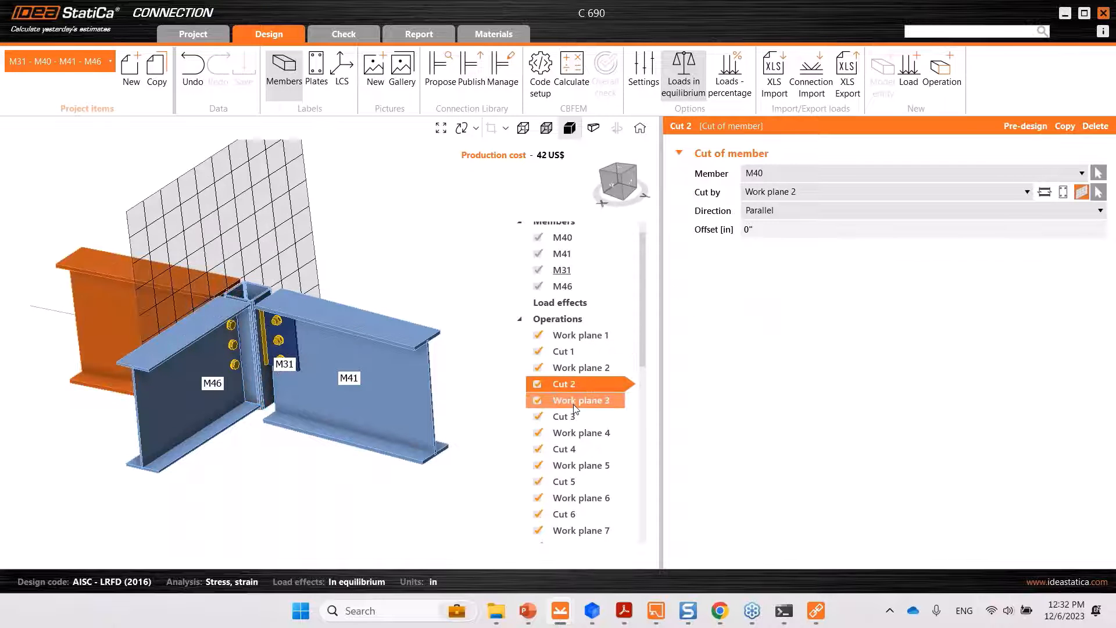
left_click(576, 401)
scroll(572, 431, "down", 2)
scroll(572, 431, "down", 6)
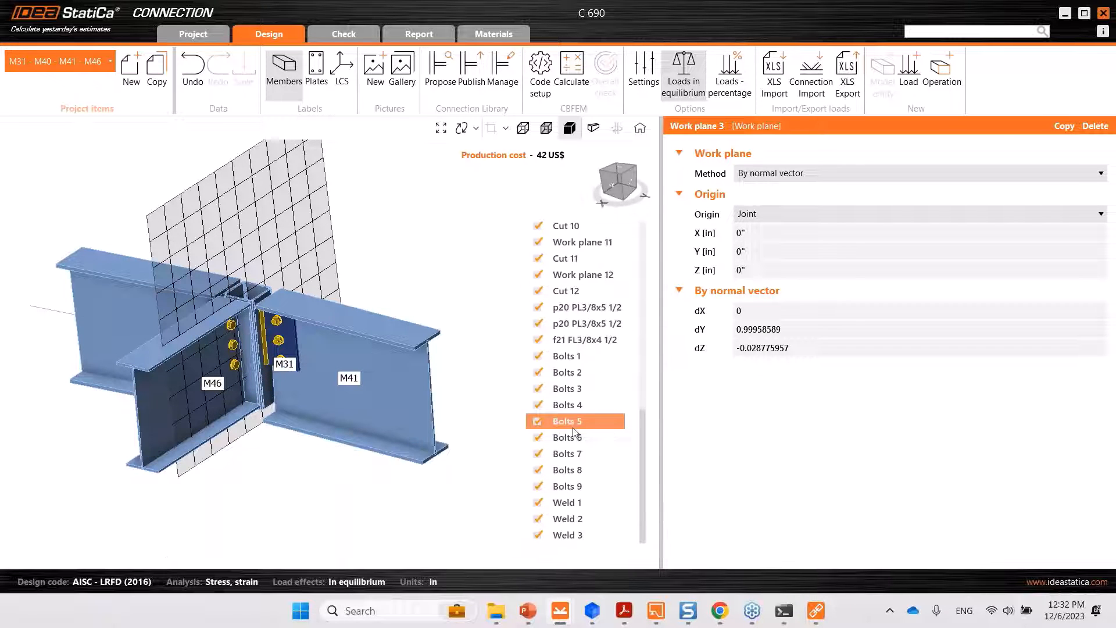
scroll(272, 359, "up", 2)
- Change the weld between beam M41's shear plate and the column to a double-sided fillet weld
middle_click_drag(271, 358, 274, 272)
scroll(388, 312, "down", 3)
scroll(271, 269, "up", 3)
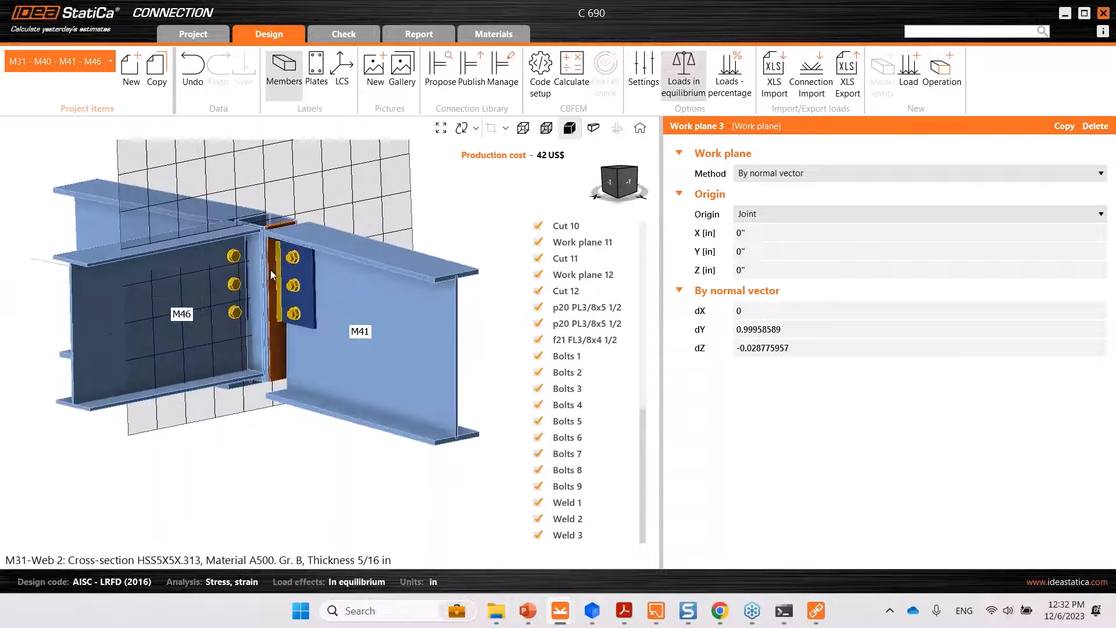
middle_click_drag(377, 275, 219, 336, "ctrl")
scroll(323, 249, "up", 5)
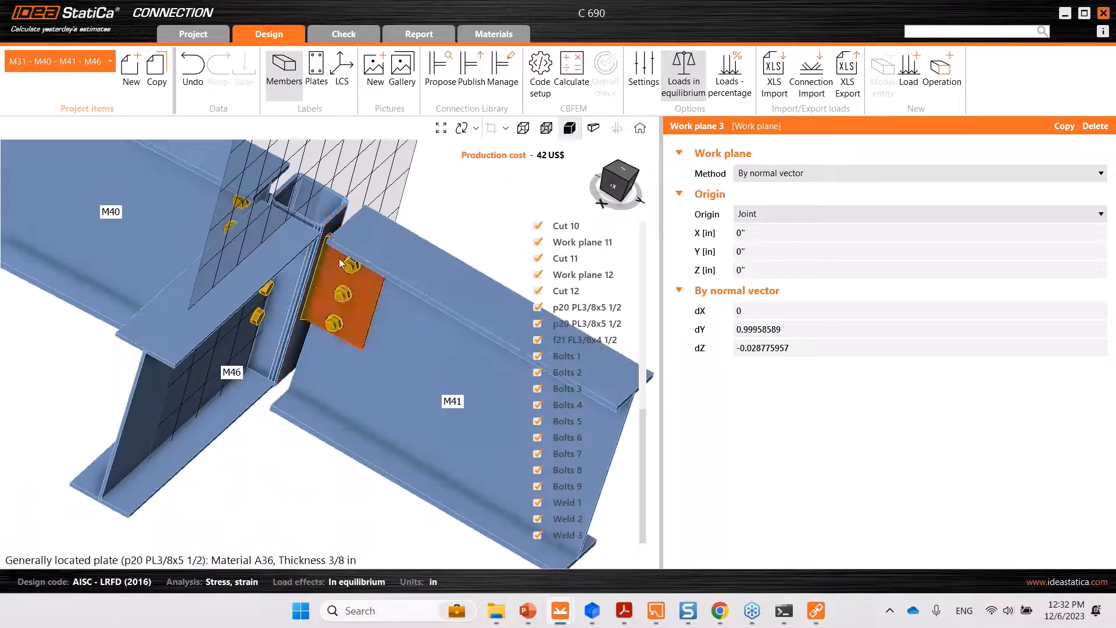
left_click(318, 254)
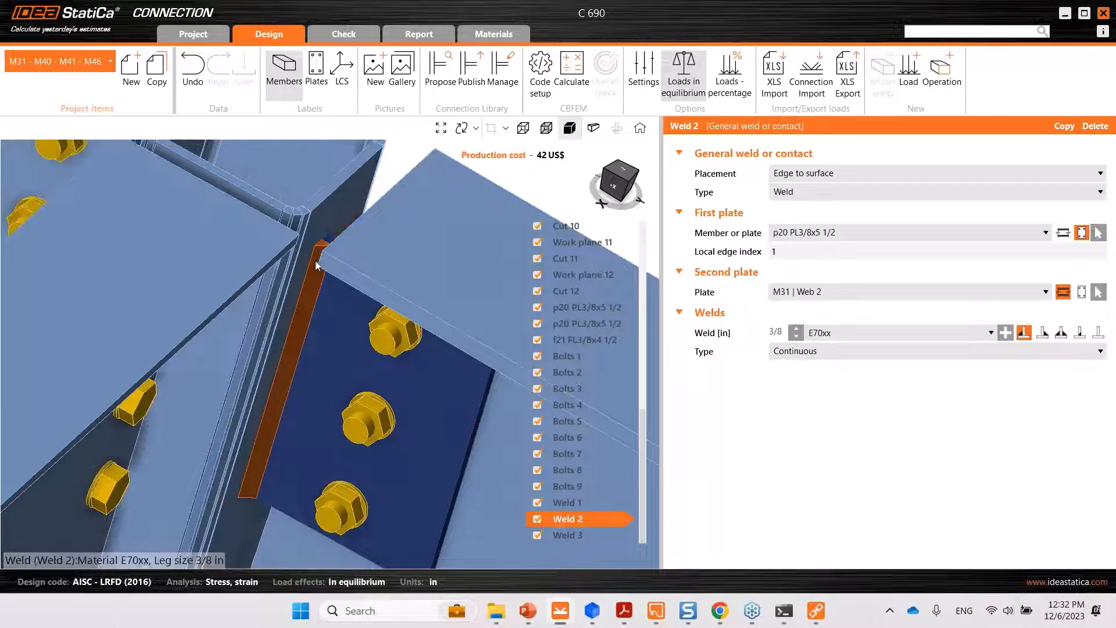
scroll(315, 261, "down", 5)
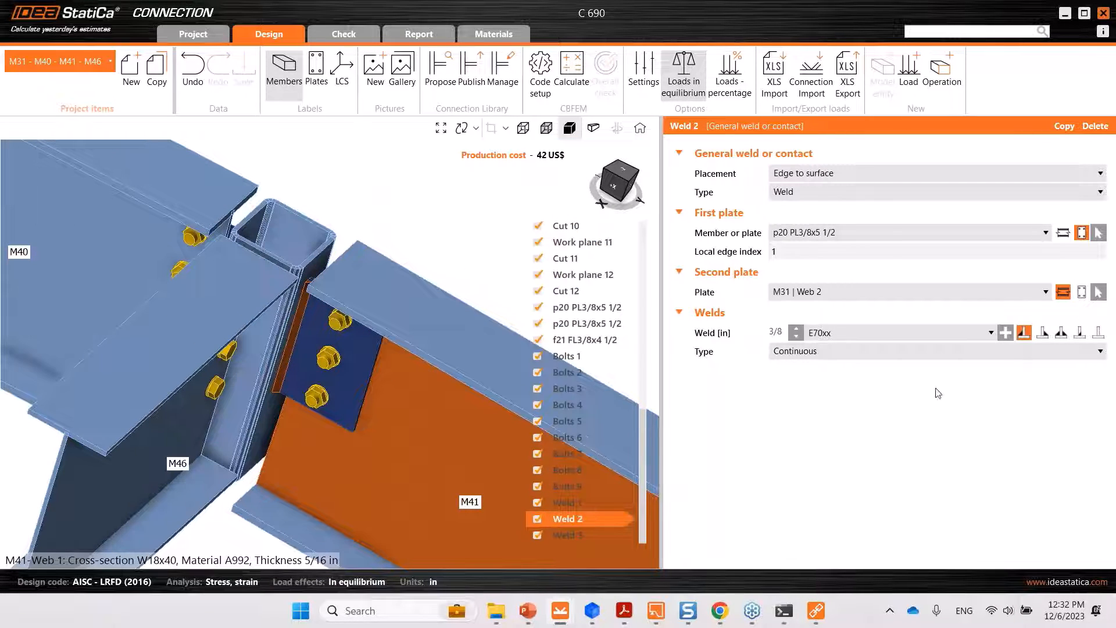
left_click(1061, 332)
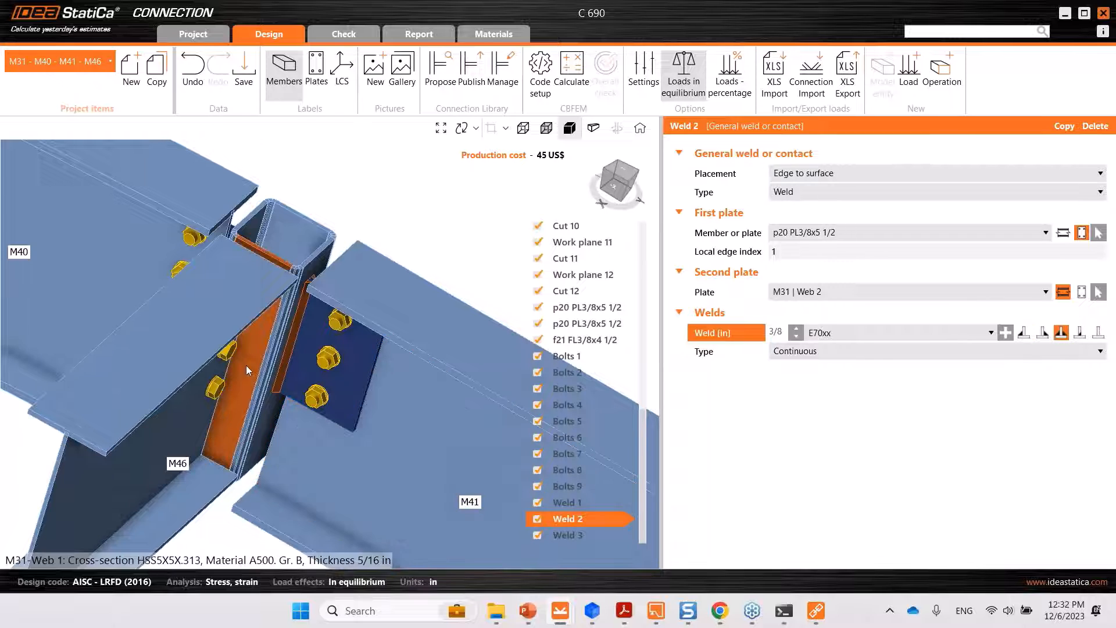
- Change the weld between beam M40's shear plate and the column to a double-sided fillet weld
middle_click_drag(255, 349, 266, 418, "ctrl")
scroll(304, 283, "up", 3)
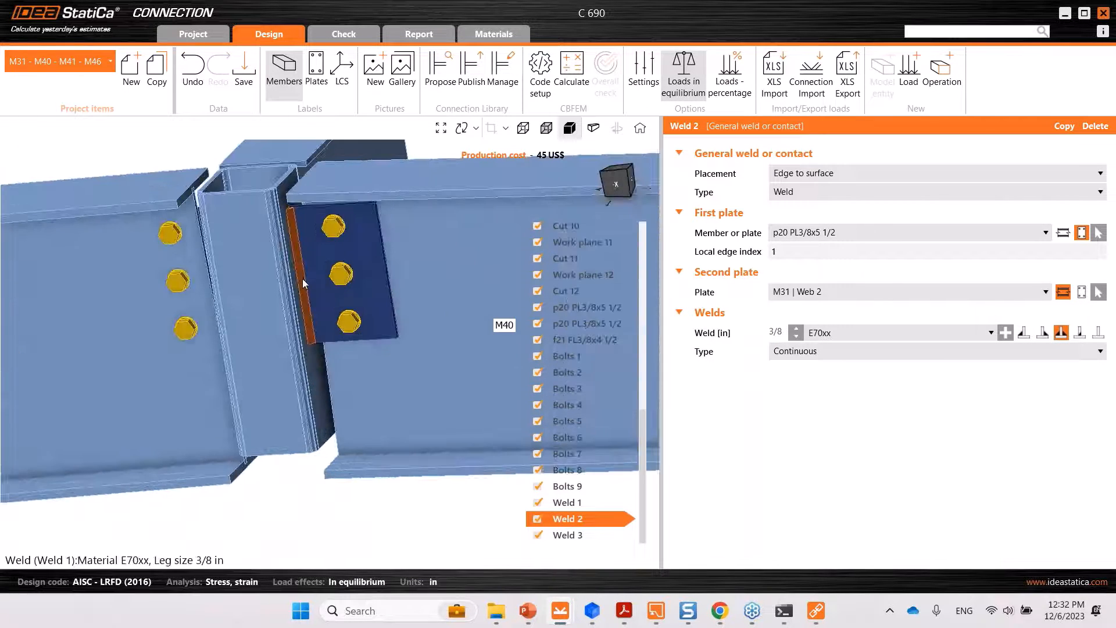
left_click(304, 283)
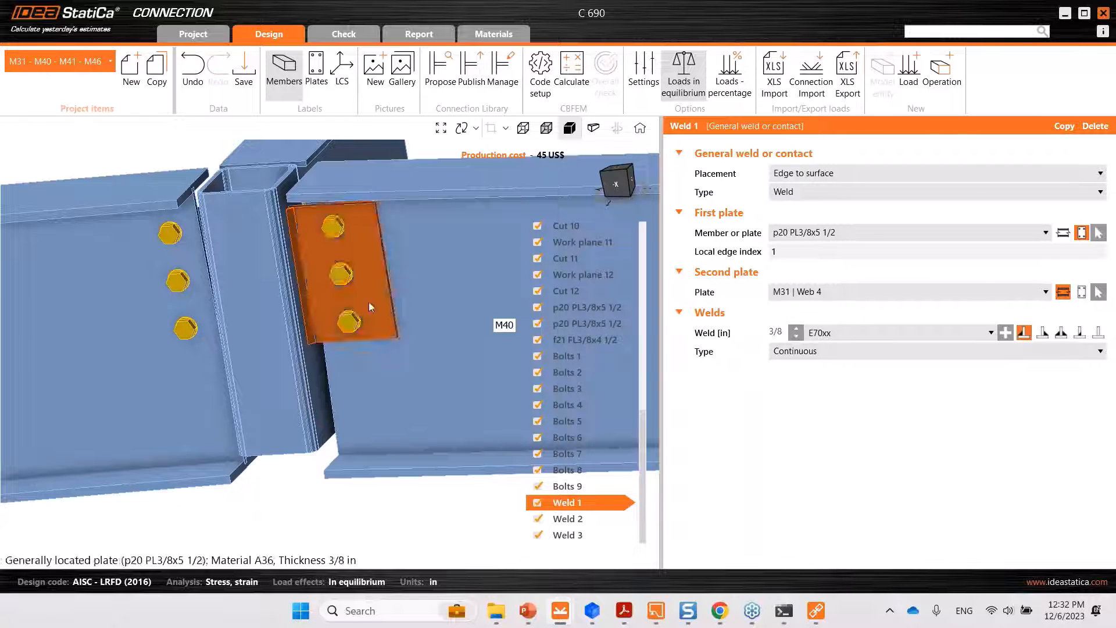
left_click(1060, 332)
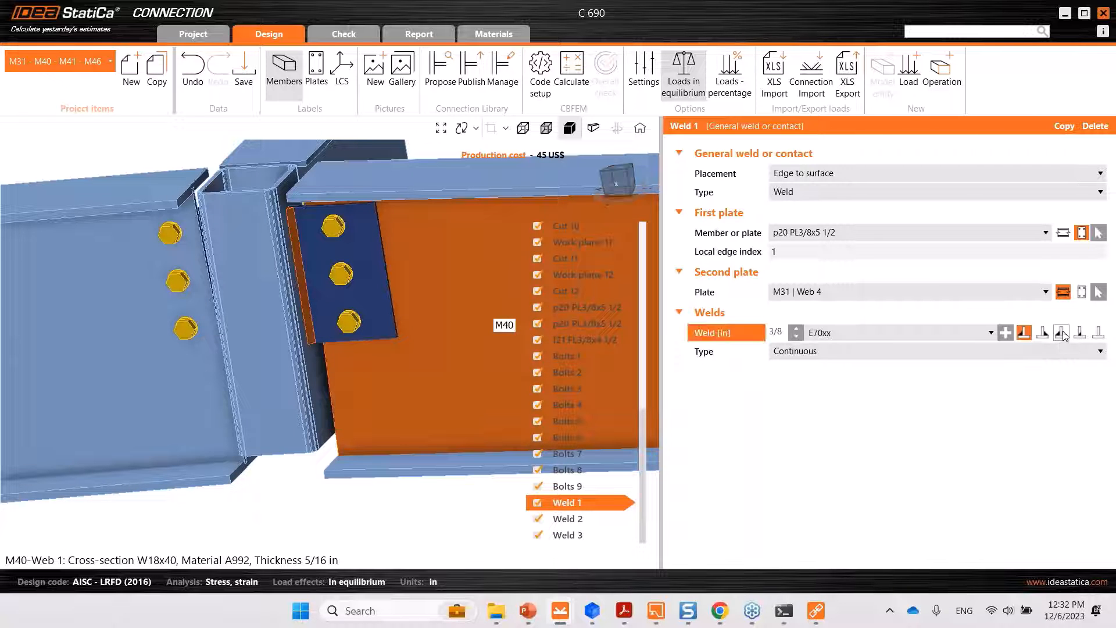
scroll(338, 272, "up", 4)
scroll(348, 317, "down", 7)
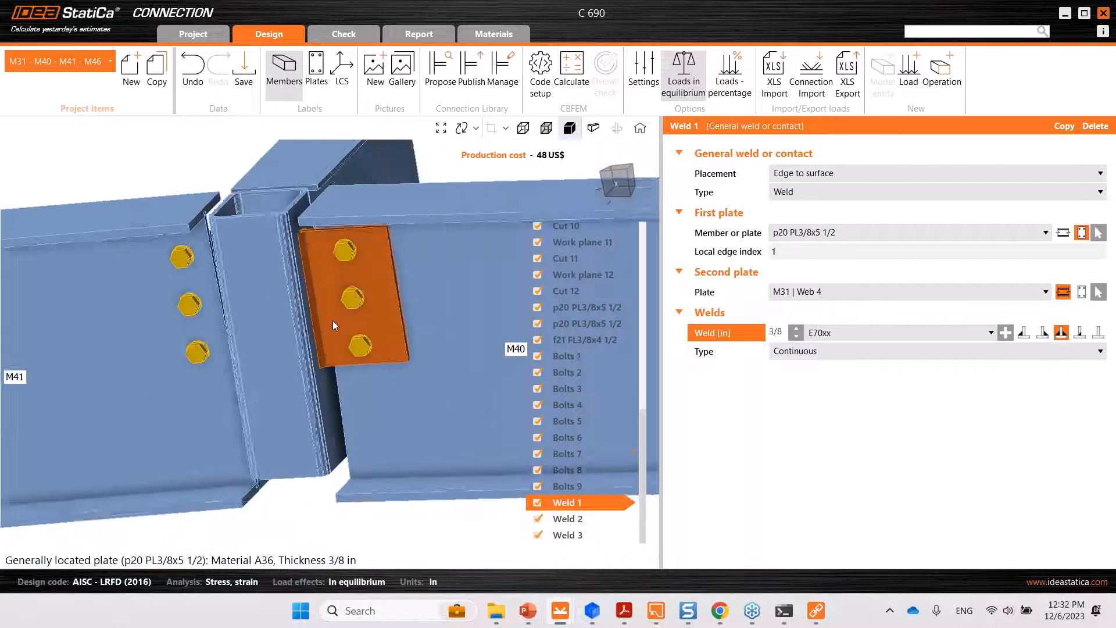
- Make the weld between beam M46's shear plate and the column a double-sided fillet weld
middle_click_drag(332, 349, 271, 352)
scroll(317, 270, "up", 5)
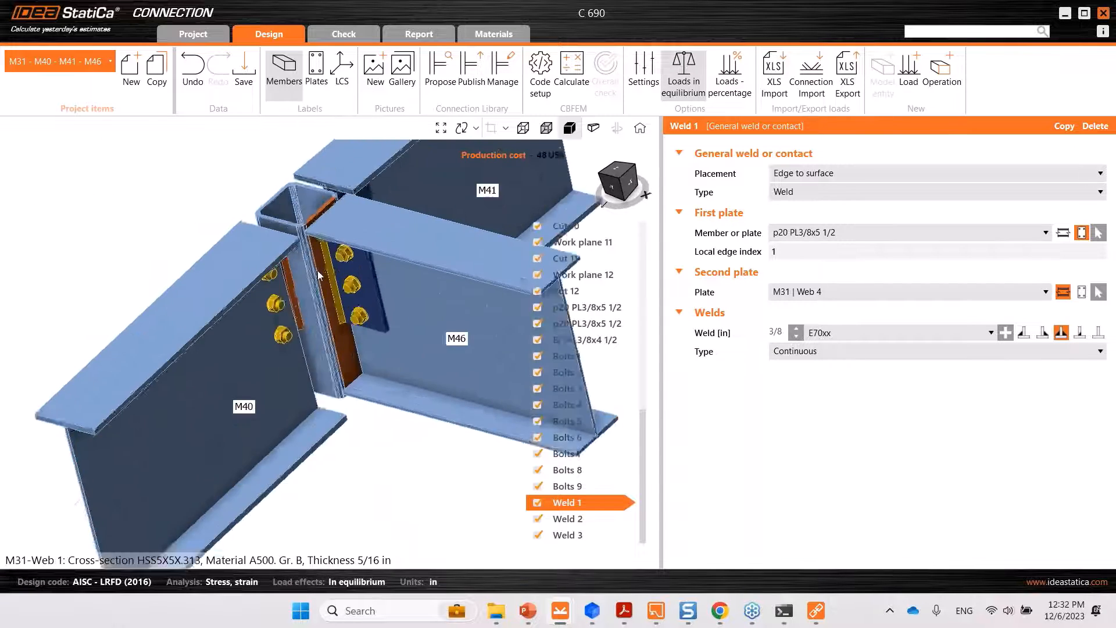
left_click(330, 266)
middle_click_drag(358, 305, 361, 401)
left_click(1061, 332)
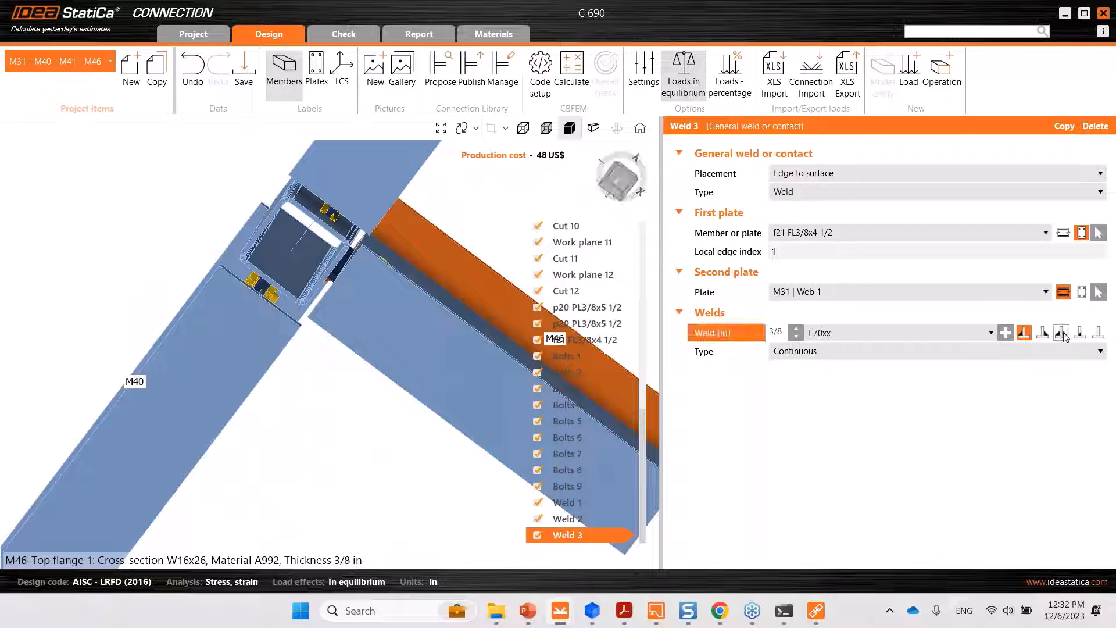
scroll(322, 361, "down", 4)
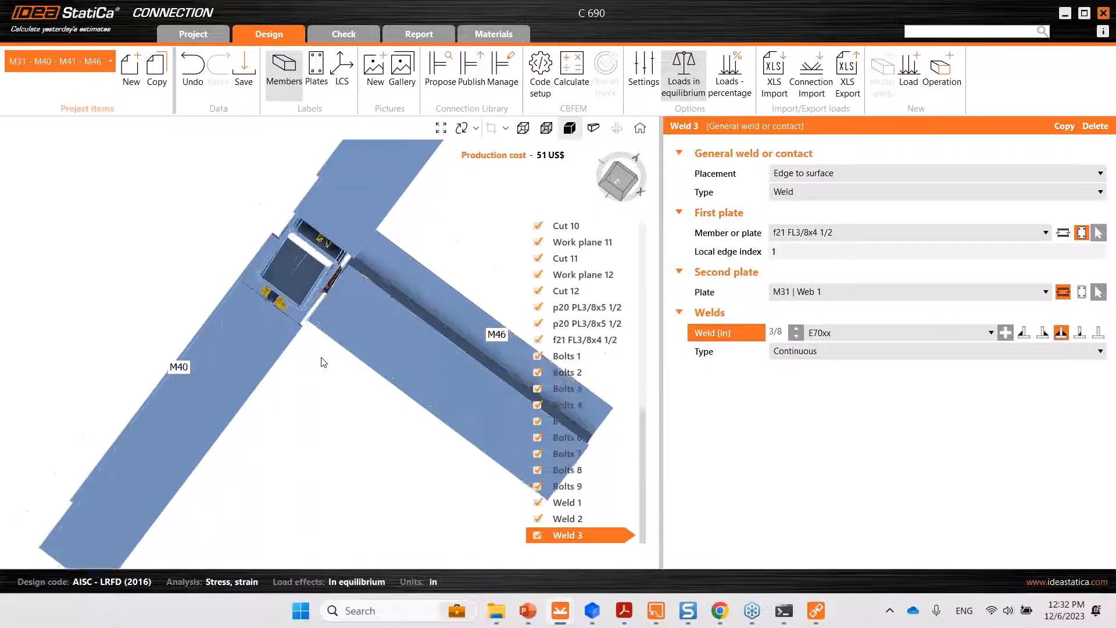
- Set beam M46's forces to act in the bolts, and show the joint transparently in a straight side view
middle_click_drag(349, 364, 347, 282)
middle_click_drag(343, 397, 323, 298)
scroll(322, 298, "up", 2)
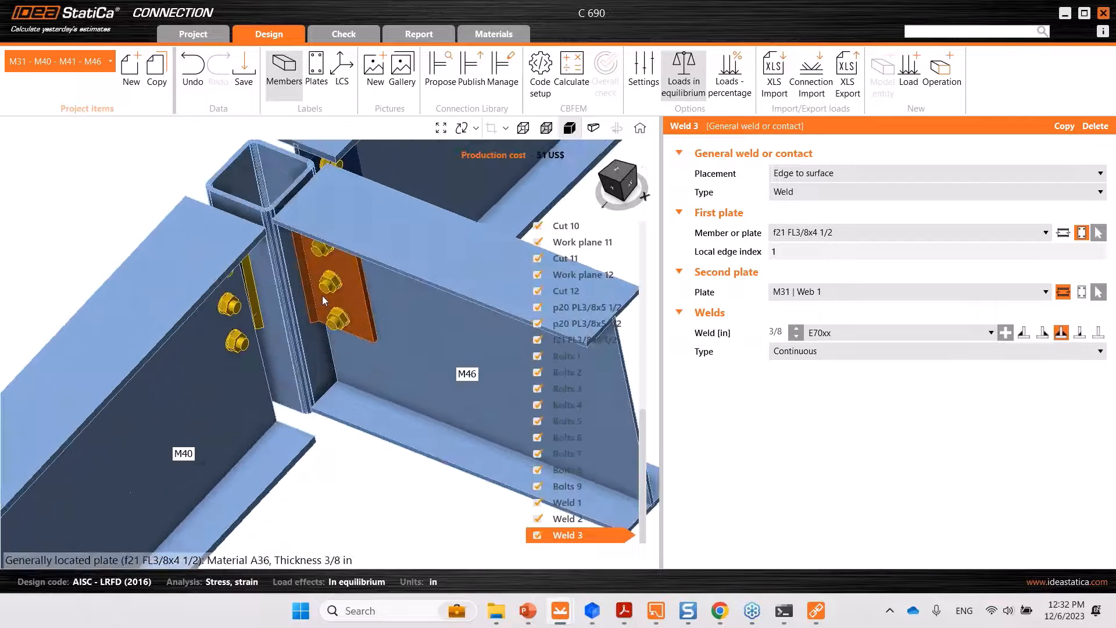
scroll(322, 297, "down", 1)
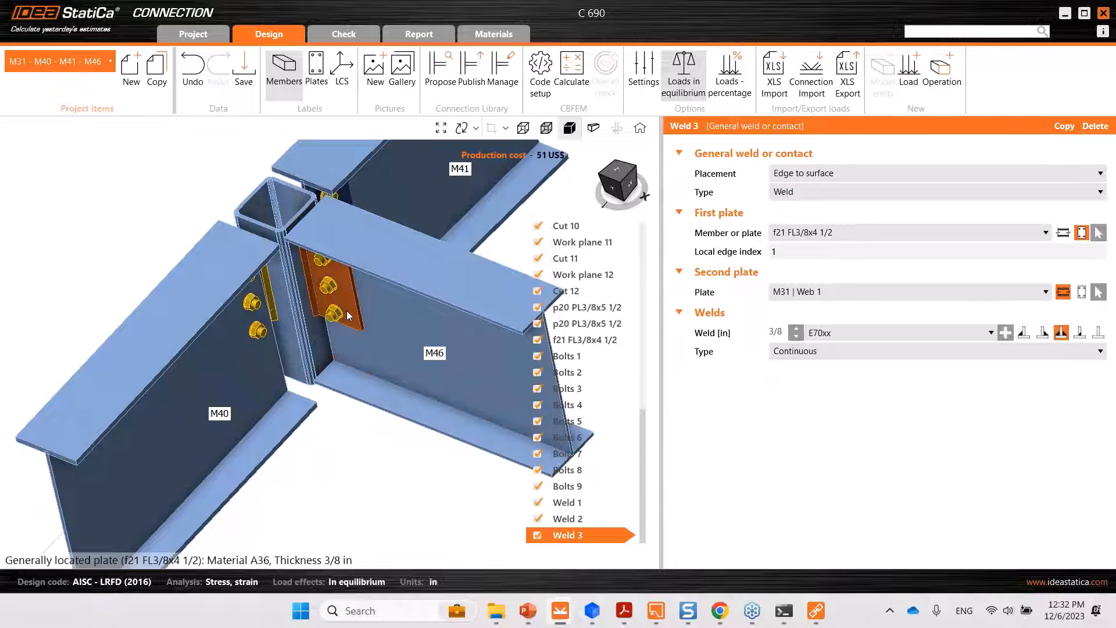
scroll(304, 421, "down", 3)
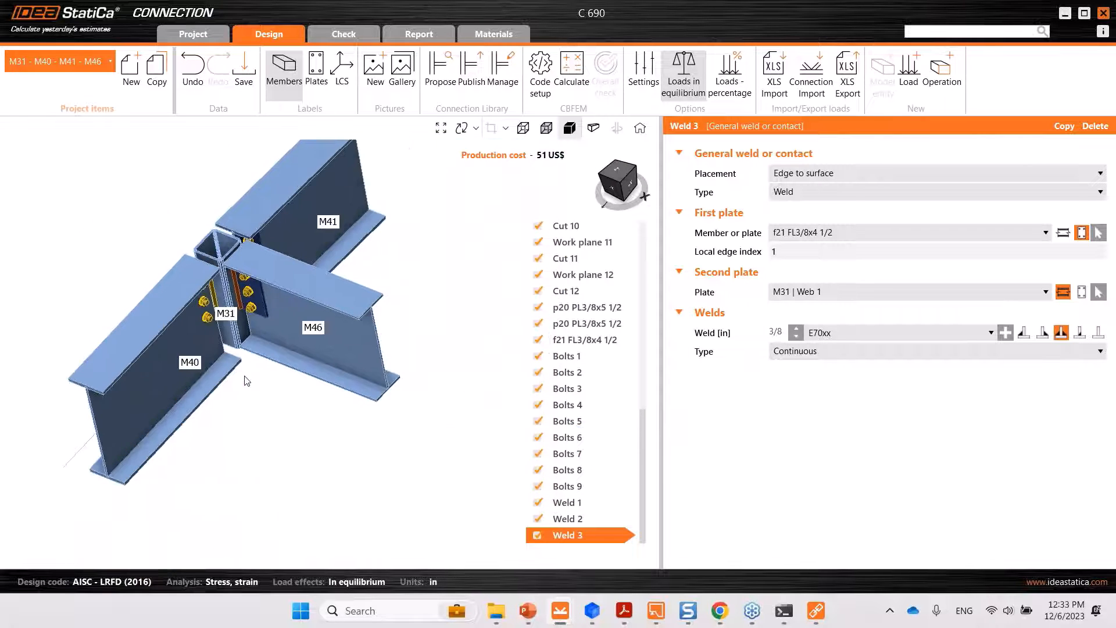
middle_click_drag(287, 327, 320, 348)
left_click(320, 348)
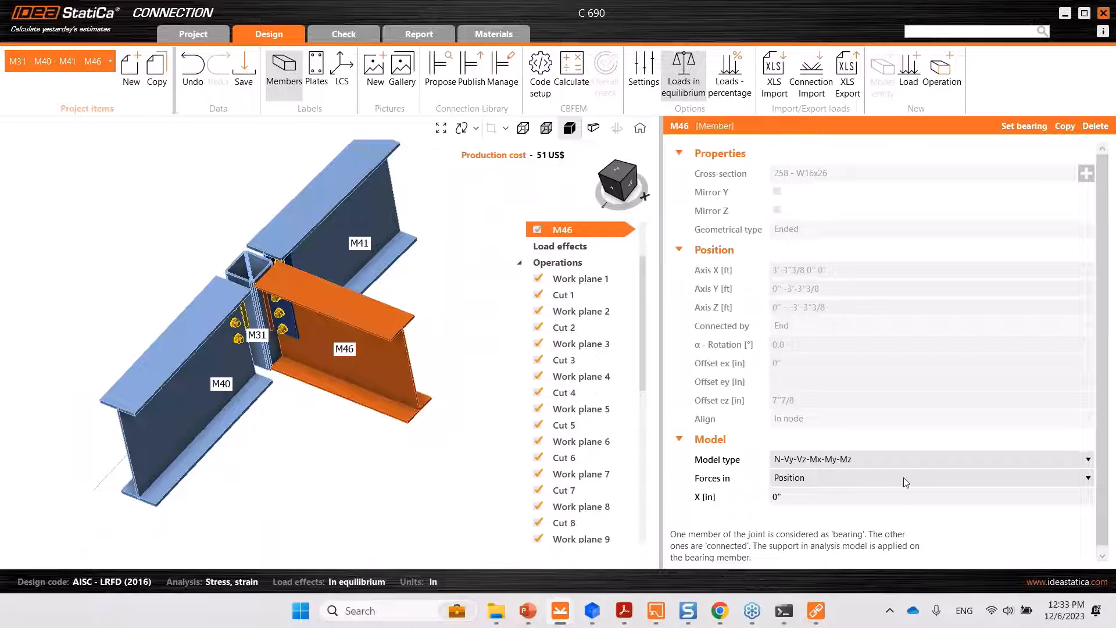
left_click(804, 484)
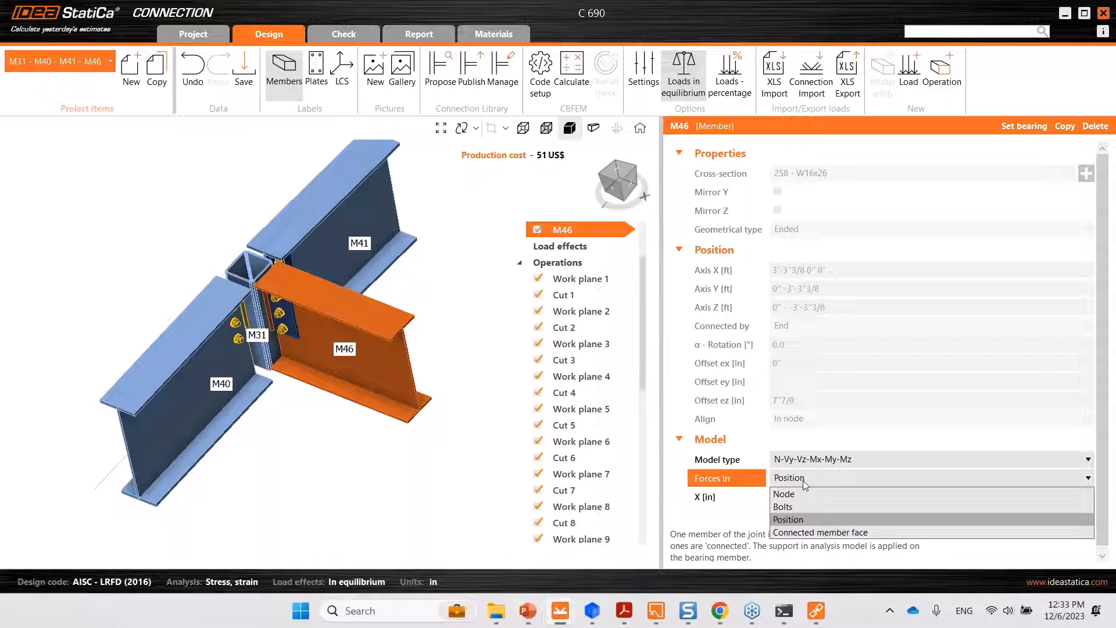
left_click(803, 480)
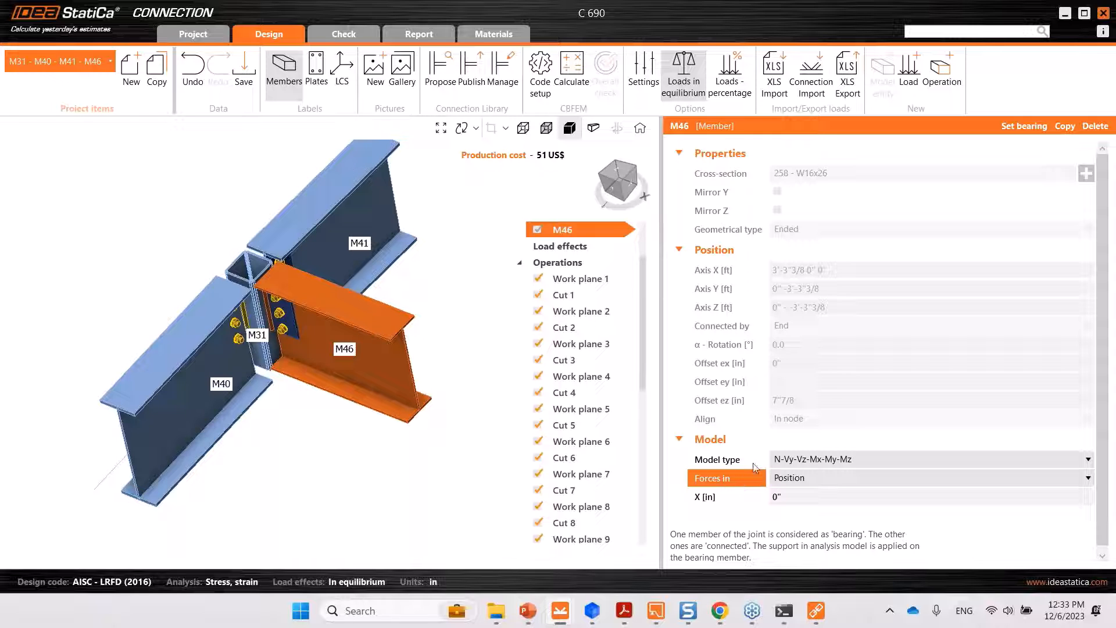
left_click(802, 480)
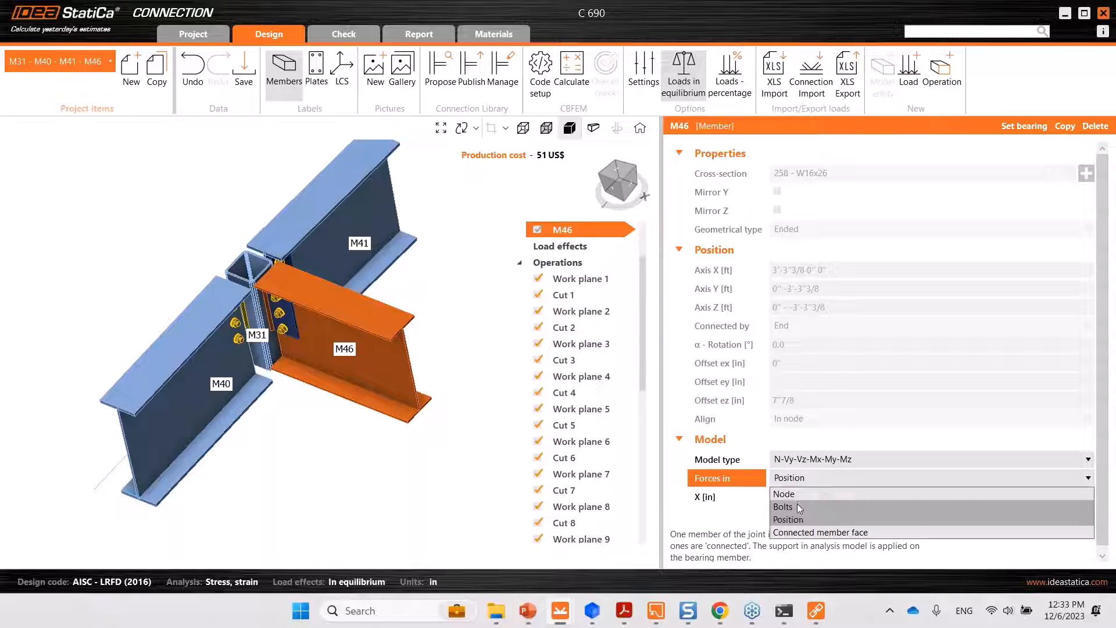
left_click(797, 503)
left_click(545, 128)
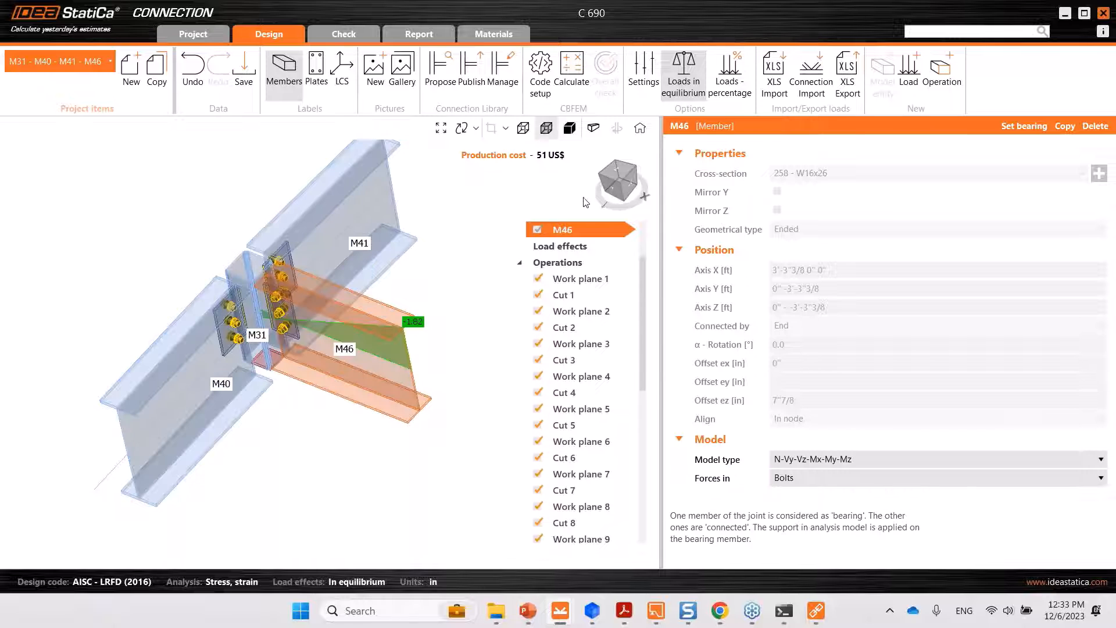
left_click(618, 193)
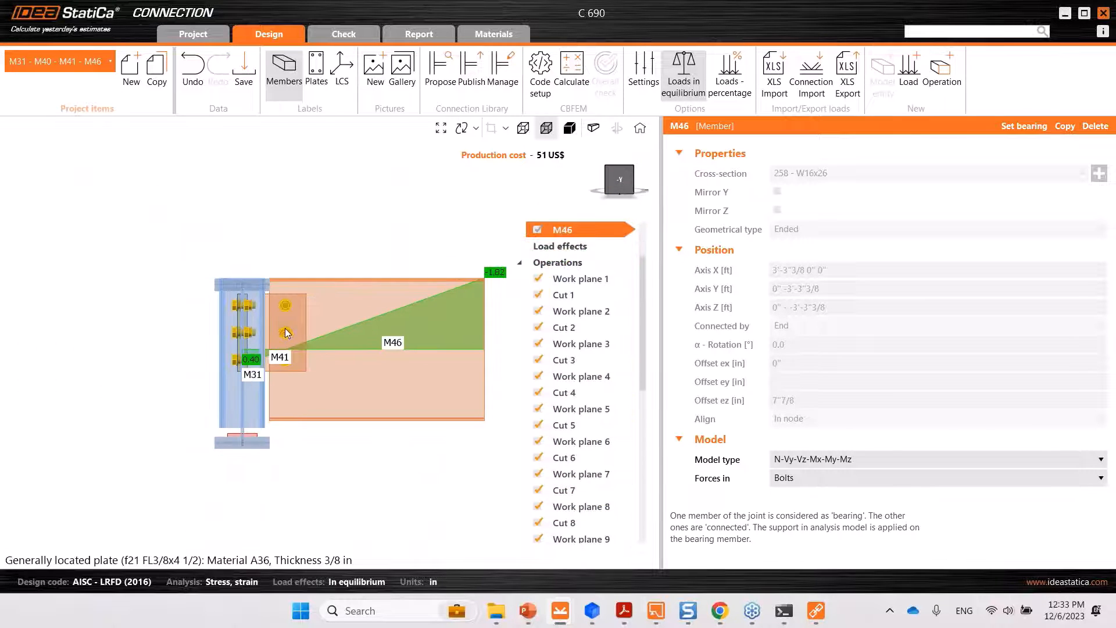
- Set the Forces in option of beam M40 to Bolts
right_click_drag(298, 354, 201, 404)
left_click(201, 405)
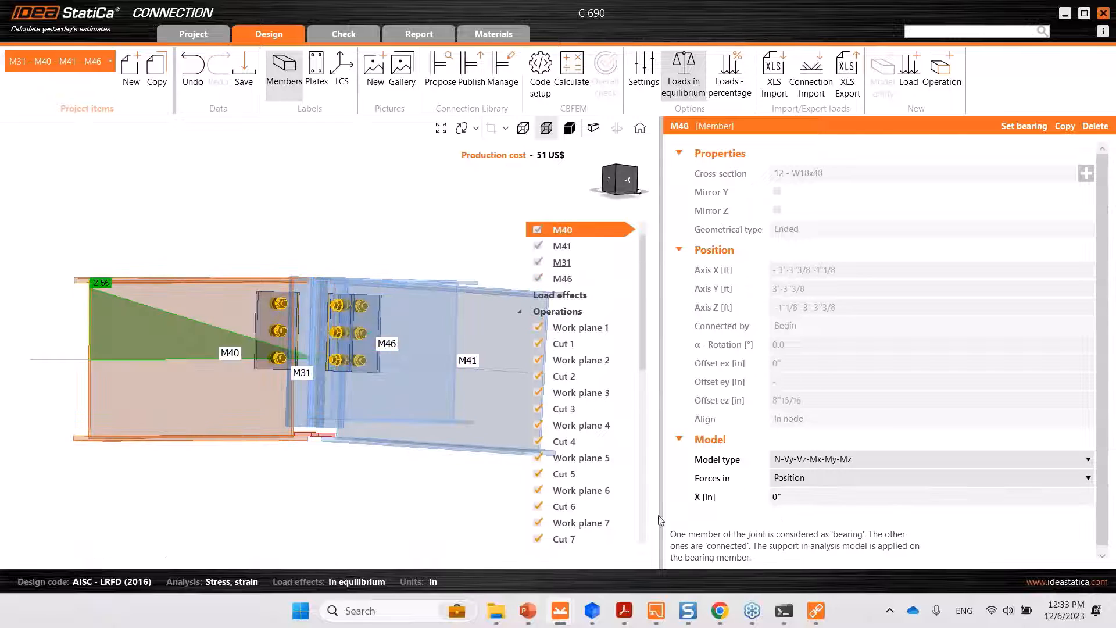
left_click(811, 478)
left_click(806, 505)
- Set the Forces in option of beam M41 to Bolts and return the model to solid display
scroll(326, 400, "down", 2)
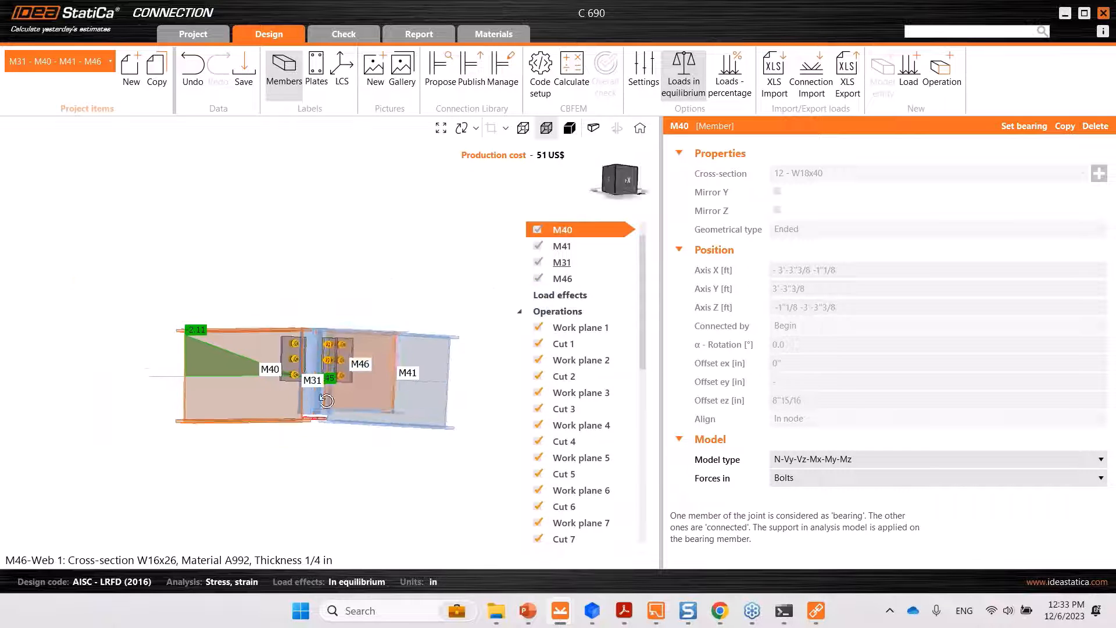
right_click_drag(326, 400, 441, 381)
left_click(451, 379)
left_click(814, 477)
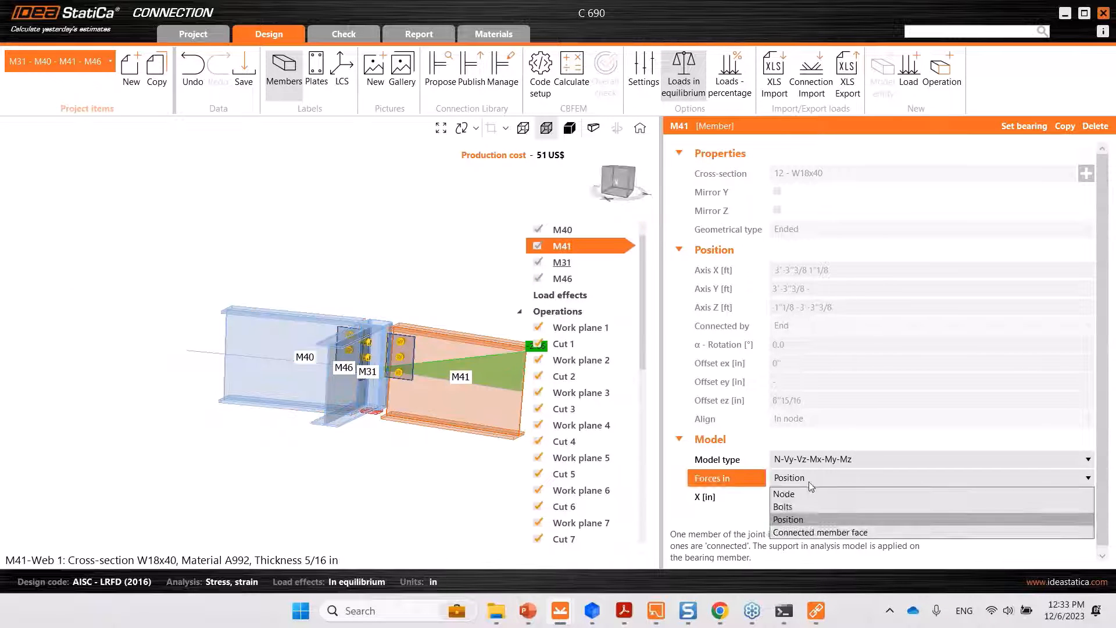
left_click(808, 503)
right_click_drag(382, 360, 407, 317)
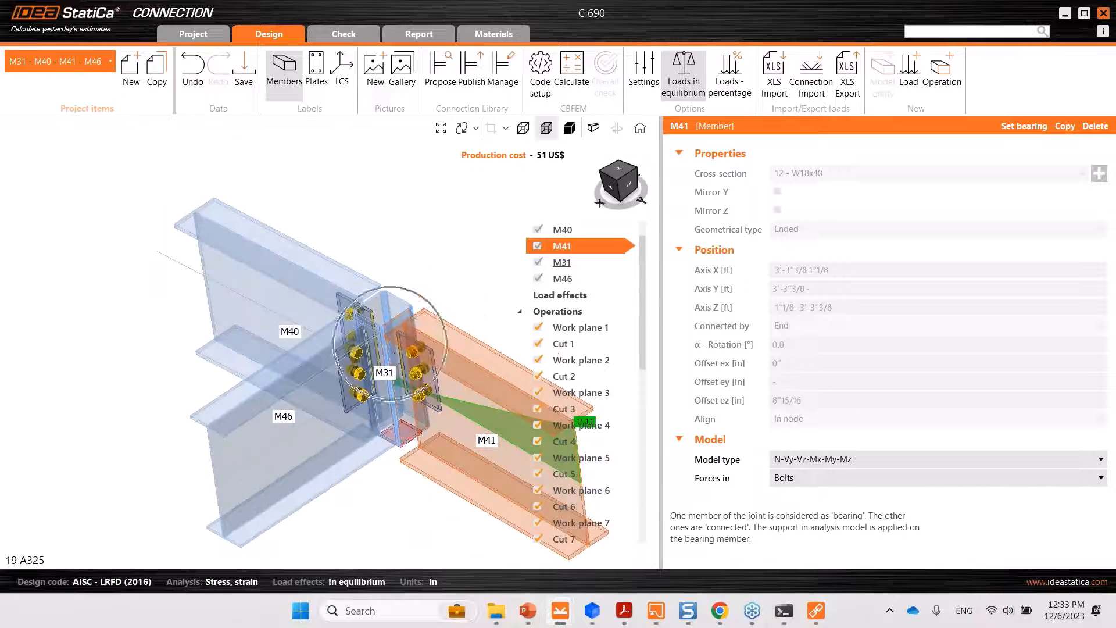
left_click(569, 129)
left_click(584, 295)
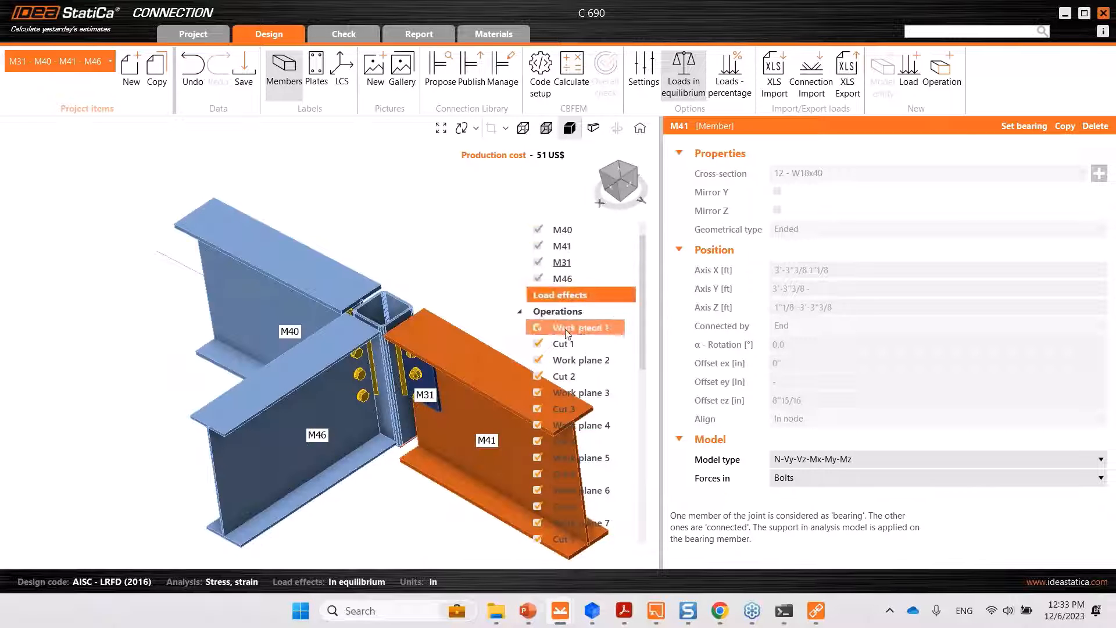
middle_click_drag(388, 372, 210, 290)
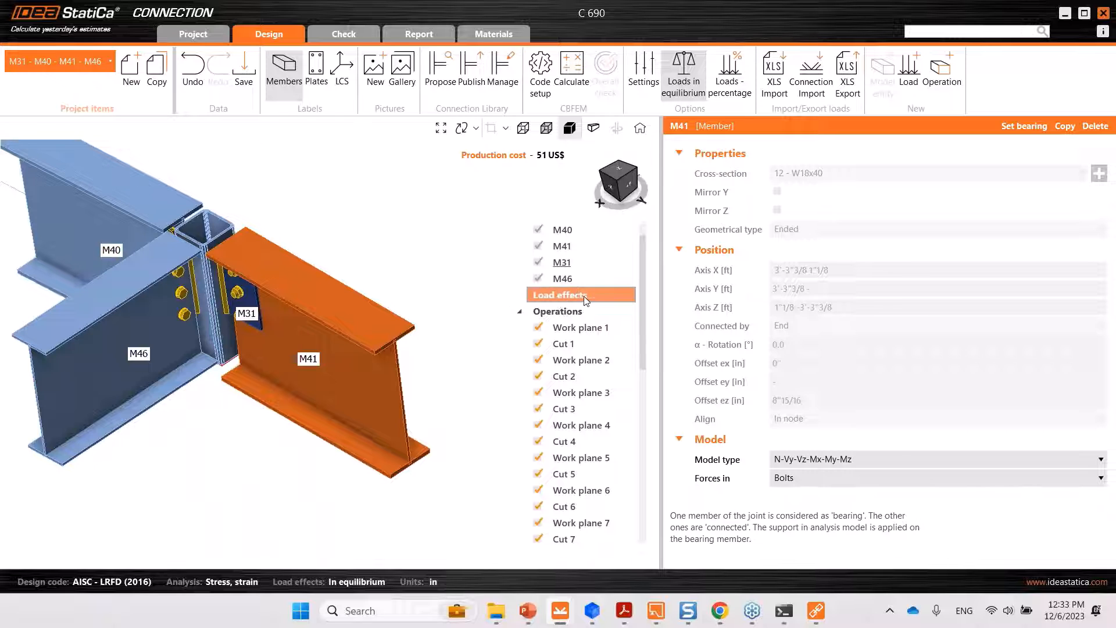
right_click(561, 298)
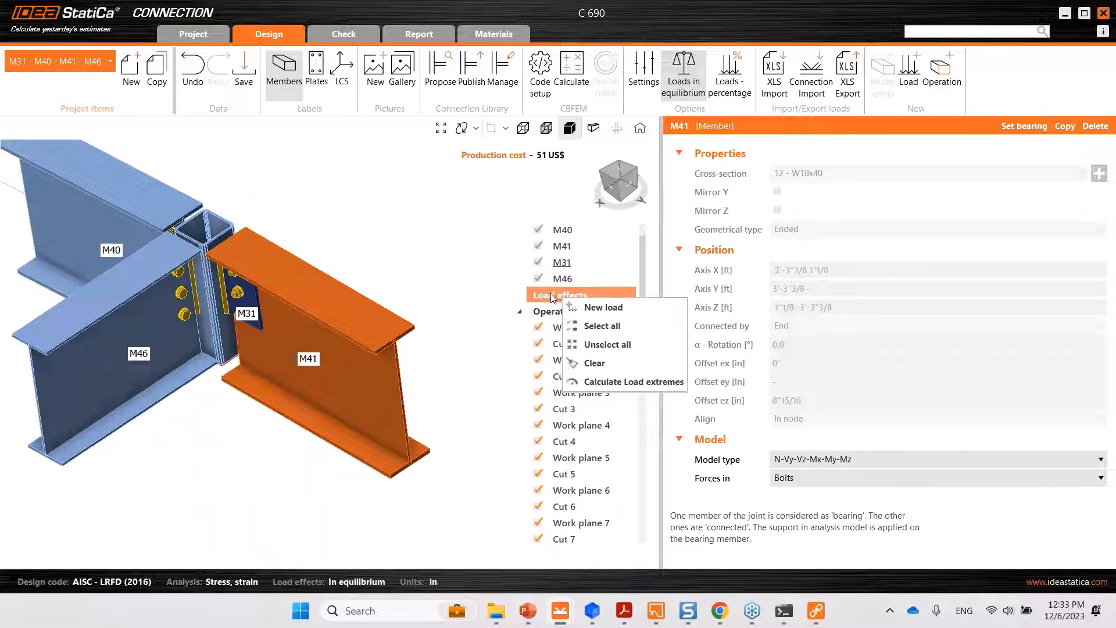
left_click(410, 296)
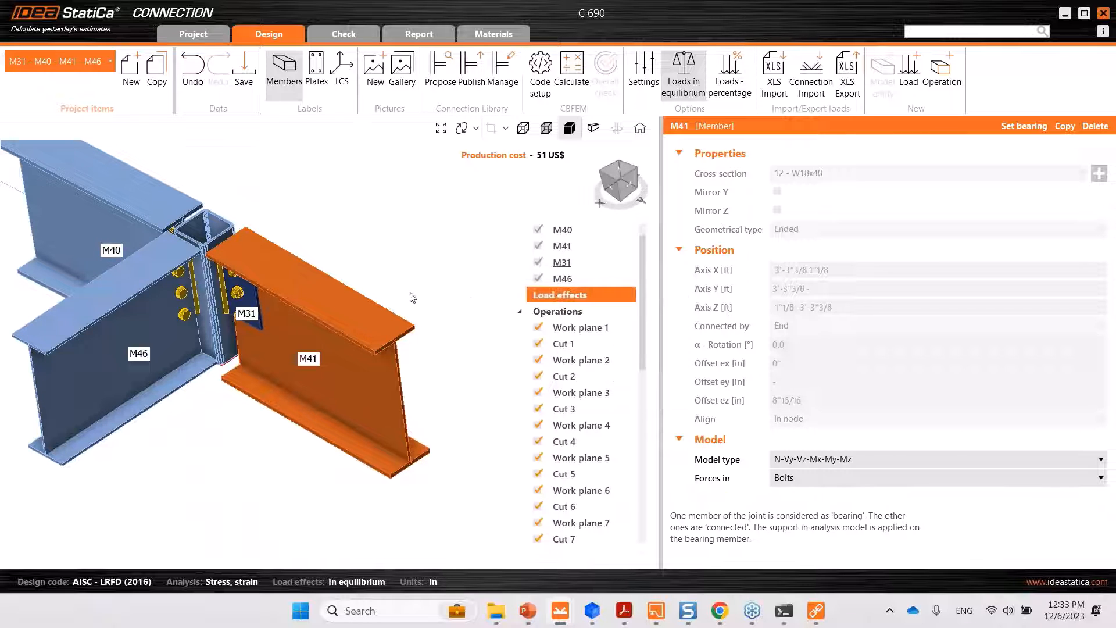
- Add a load effect with loads in equilibrium switched off and a shear force Vz of 10 kip on beams M40, M41 and M46
left_click(908, 85)
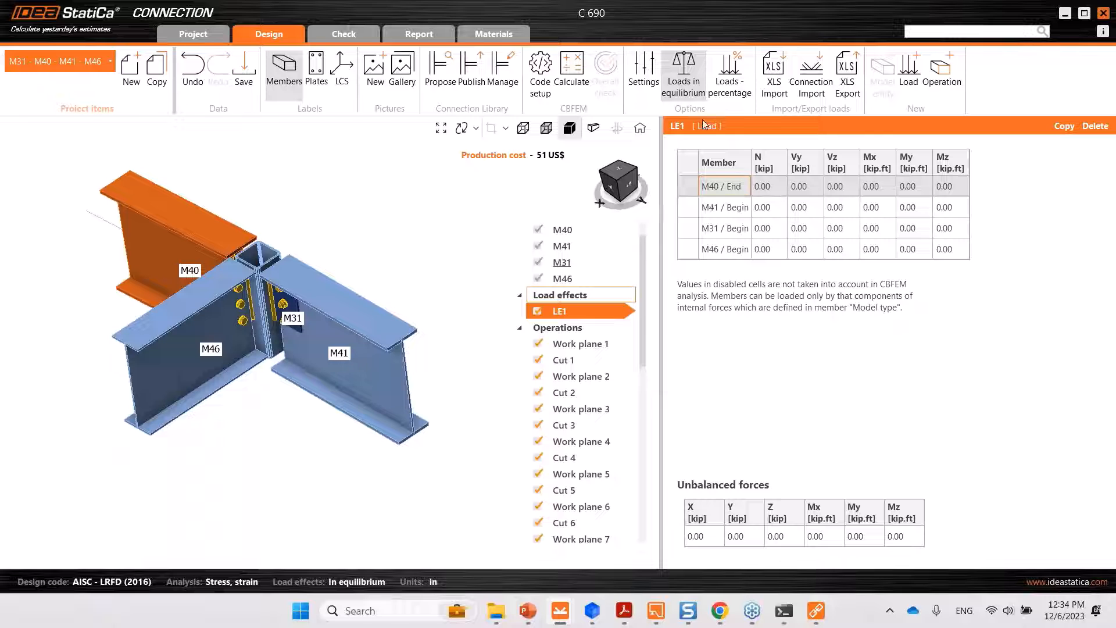
left_click(684, 73)
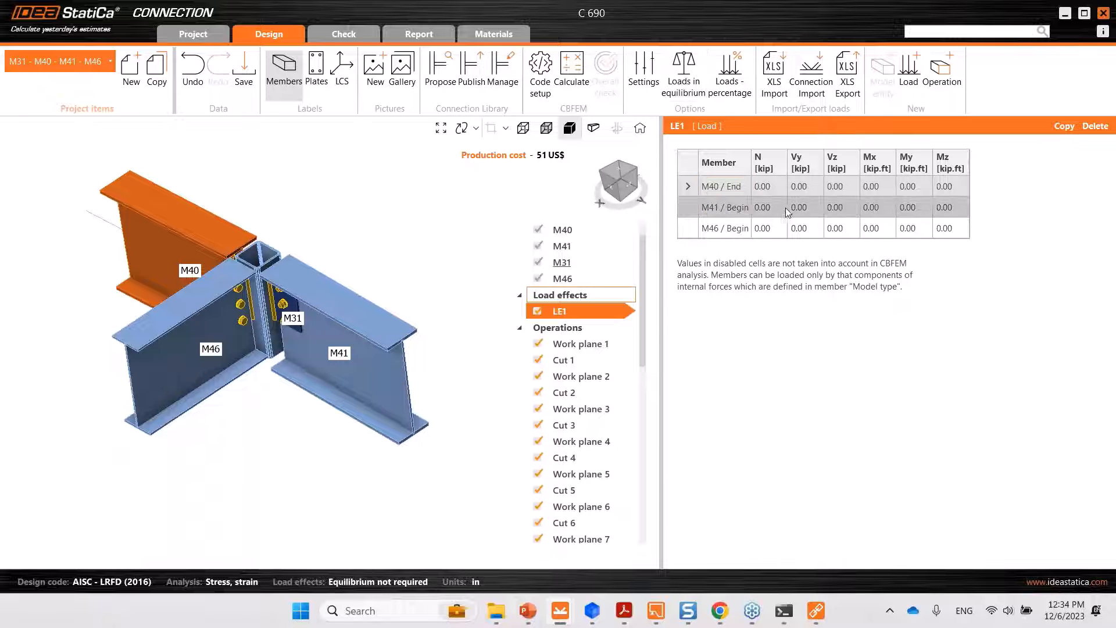
left_click(837, 186)
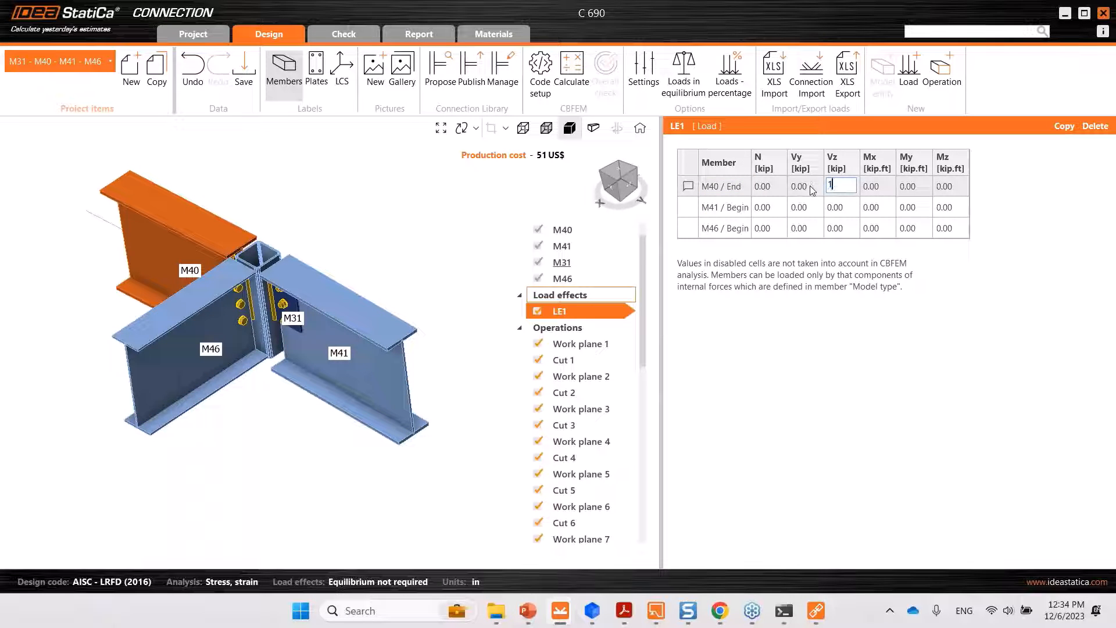
type("10")
key("Return")
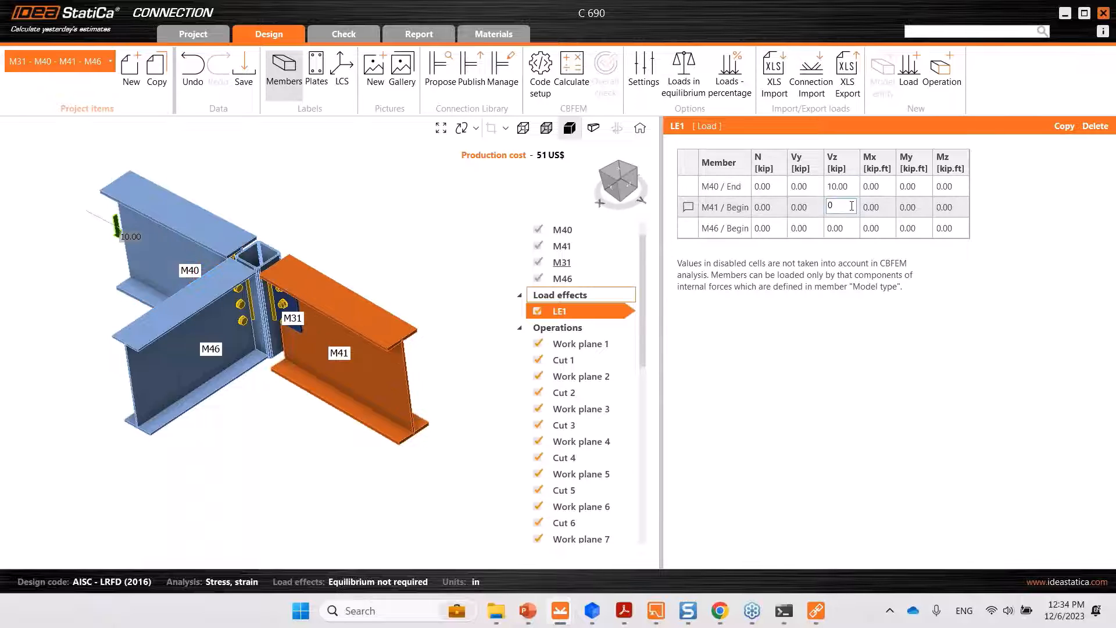
type("10")
key("Return")
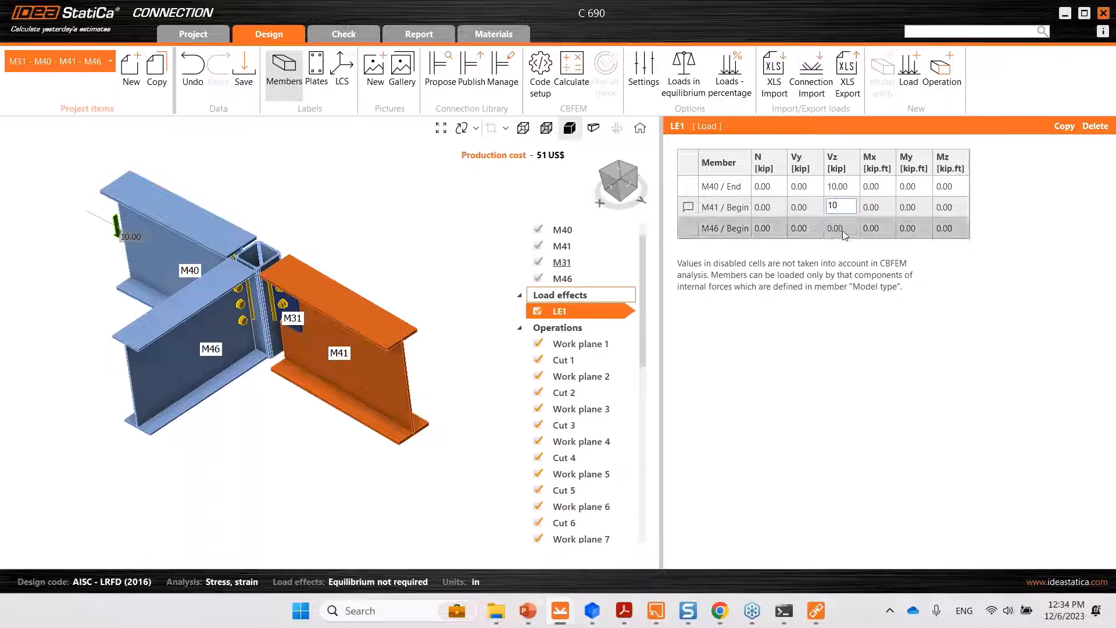
key("Return")
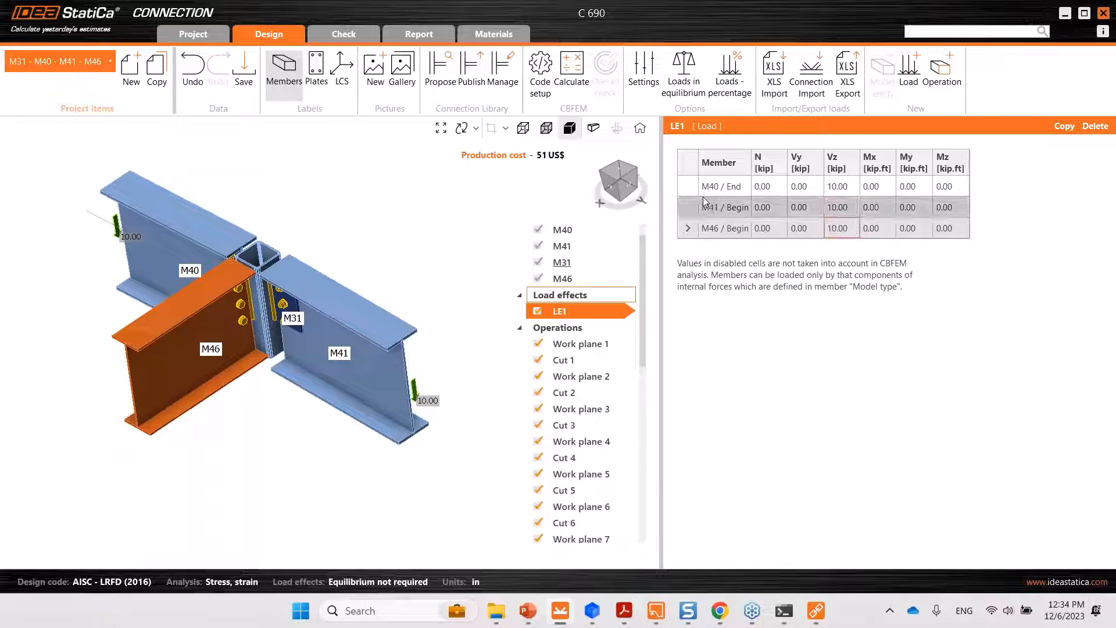
- Calculate the connection and open its detailed check results
middle_click_drag(428, 234, 391, 285)
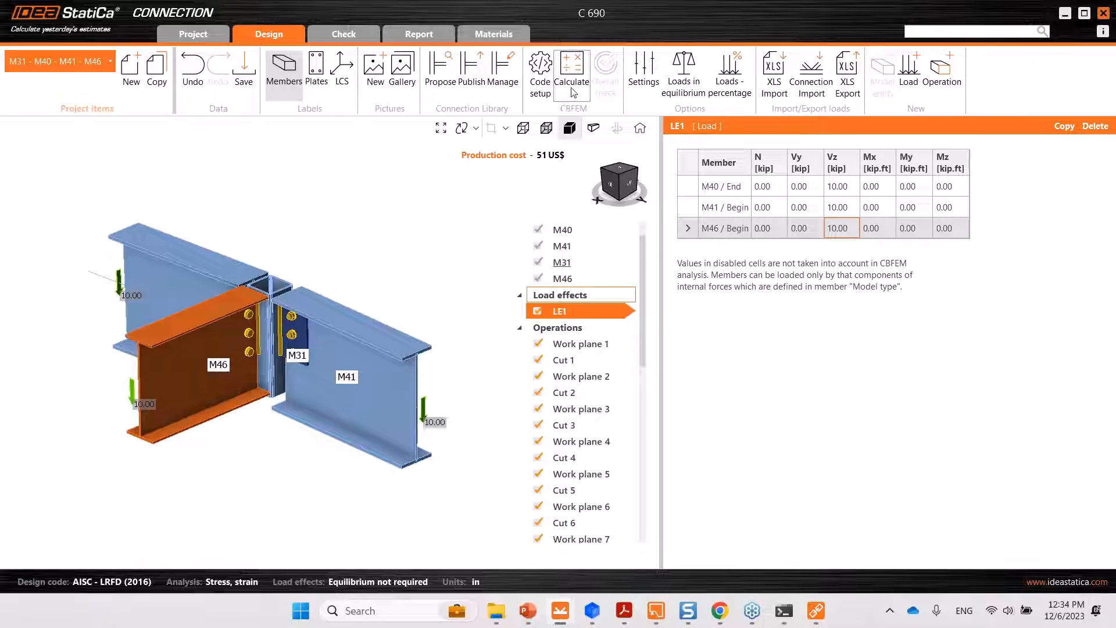
scroll(602, 416, "down", 9)
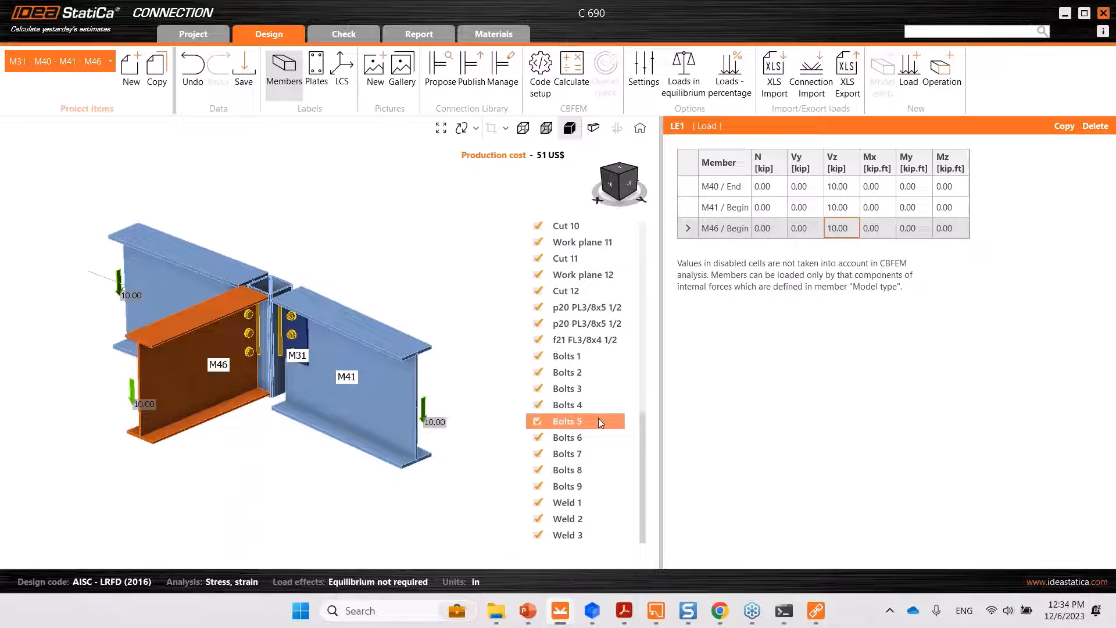
left_click(573, 88)
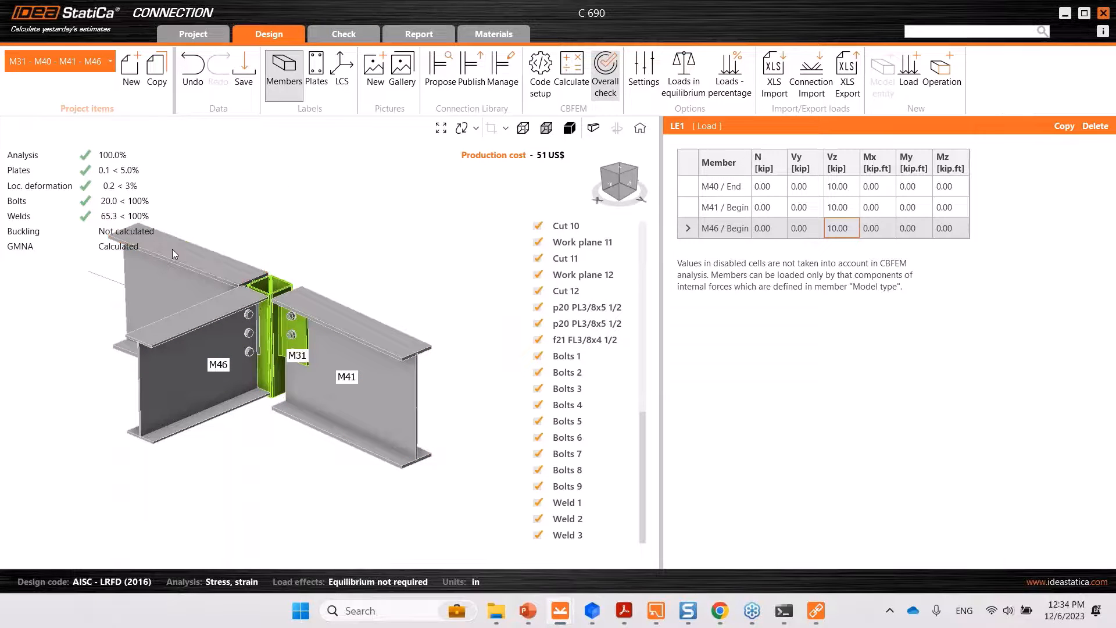
middle_click_drag(253, 366, 295, 368)
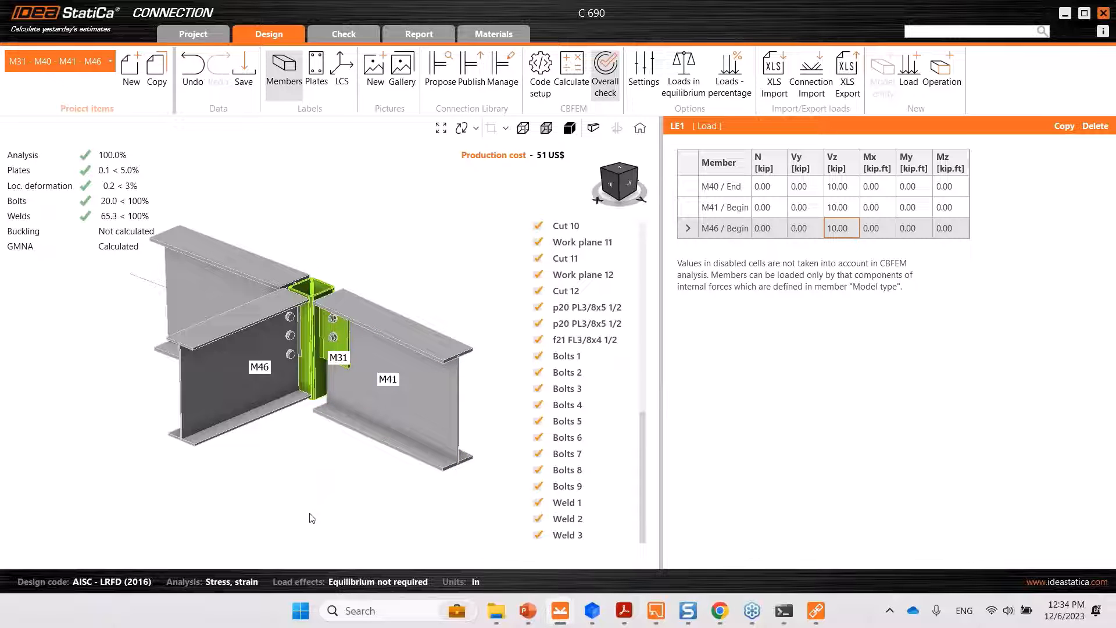
left_click(336, 36)
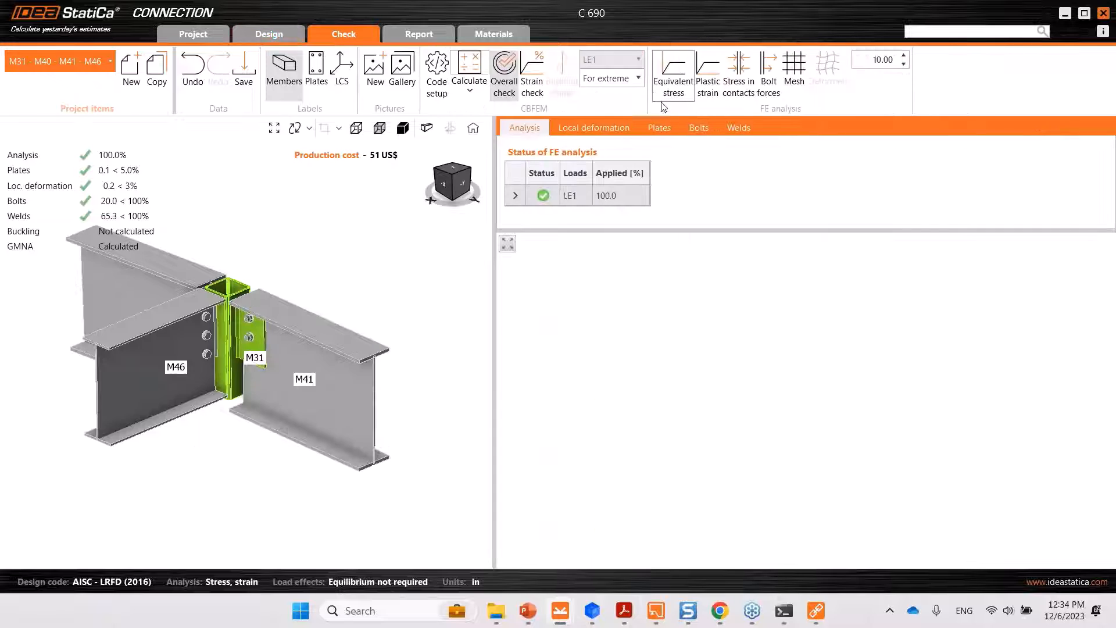
- Show the equivalent stress results on the deformed shape and examine the connection from several sides
left_click(686, 94)
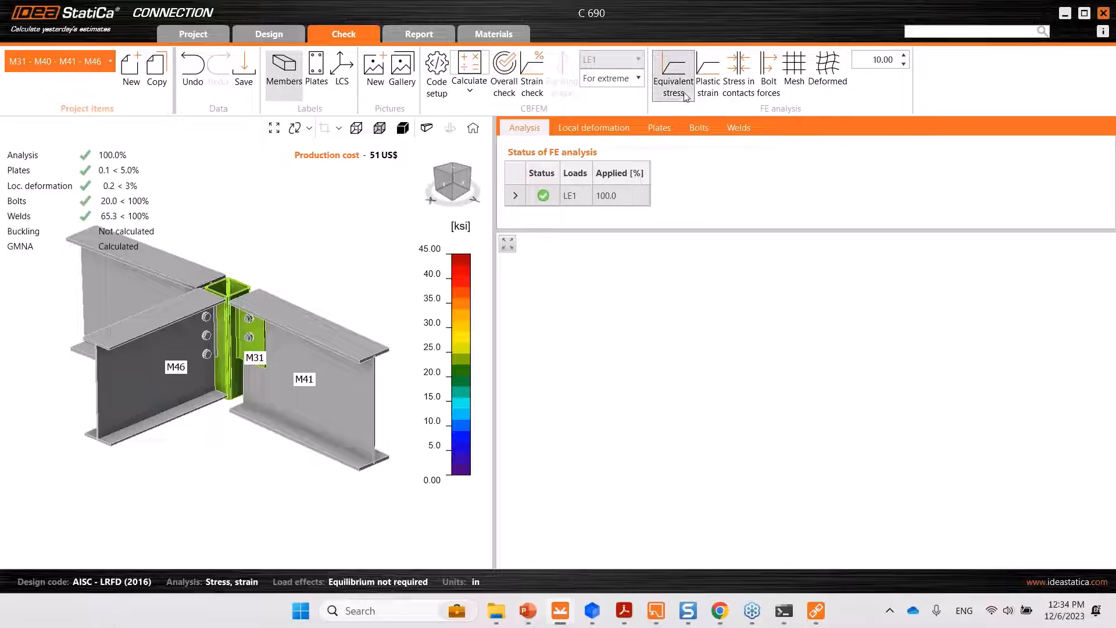
left_click(834, 81)
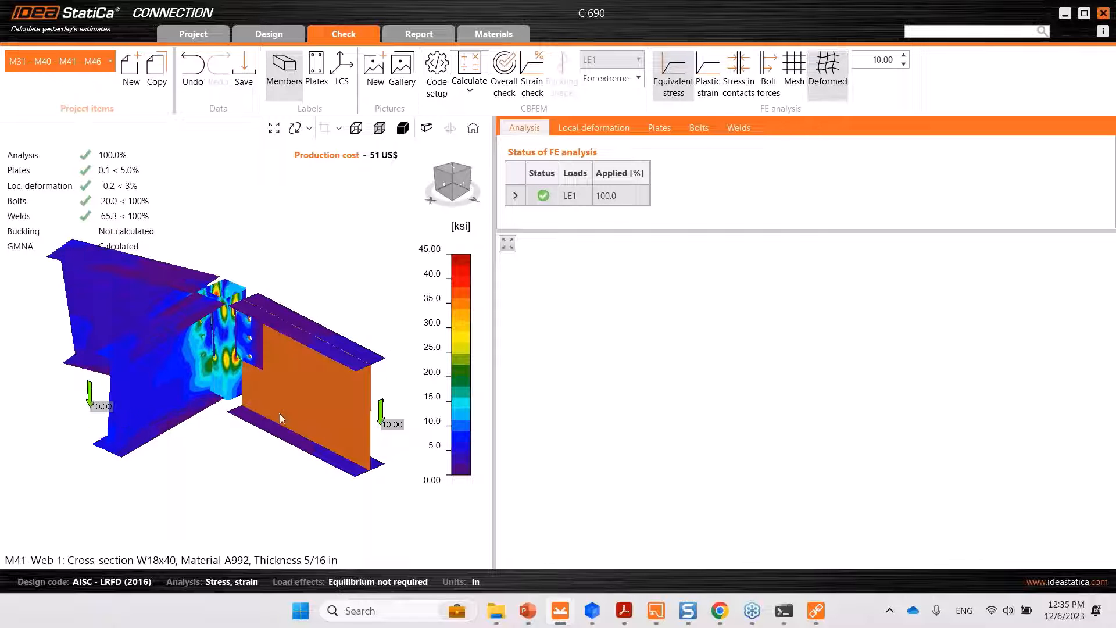
middle_click_drag(298, 422, 356, 403)
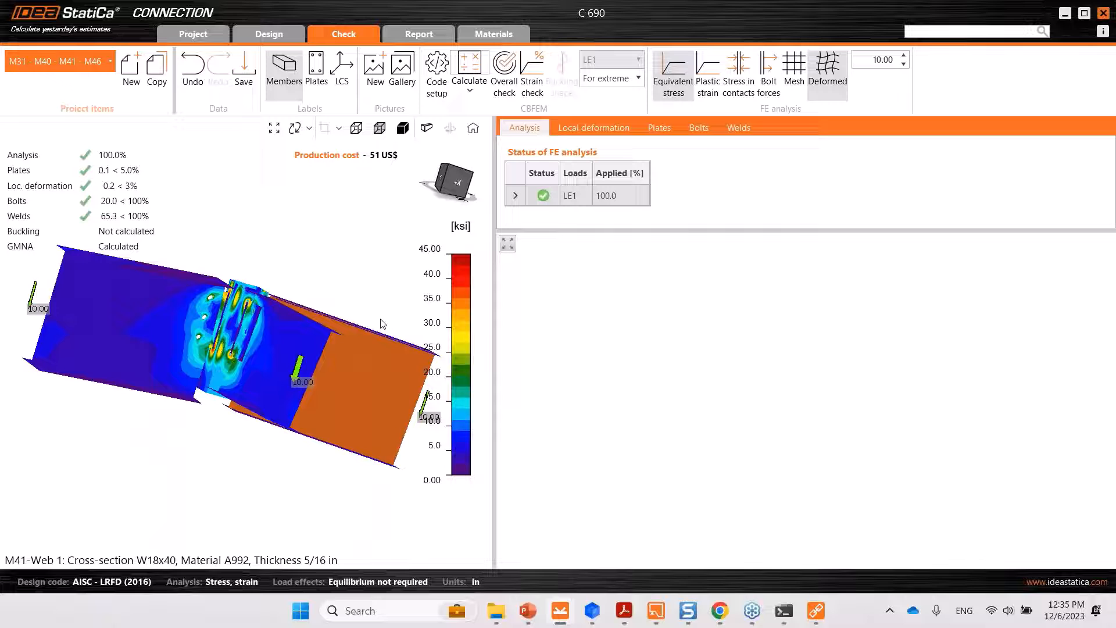
left_click(447, 170)
middle_click_drag(244, 433, 361, 438)
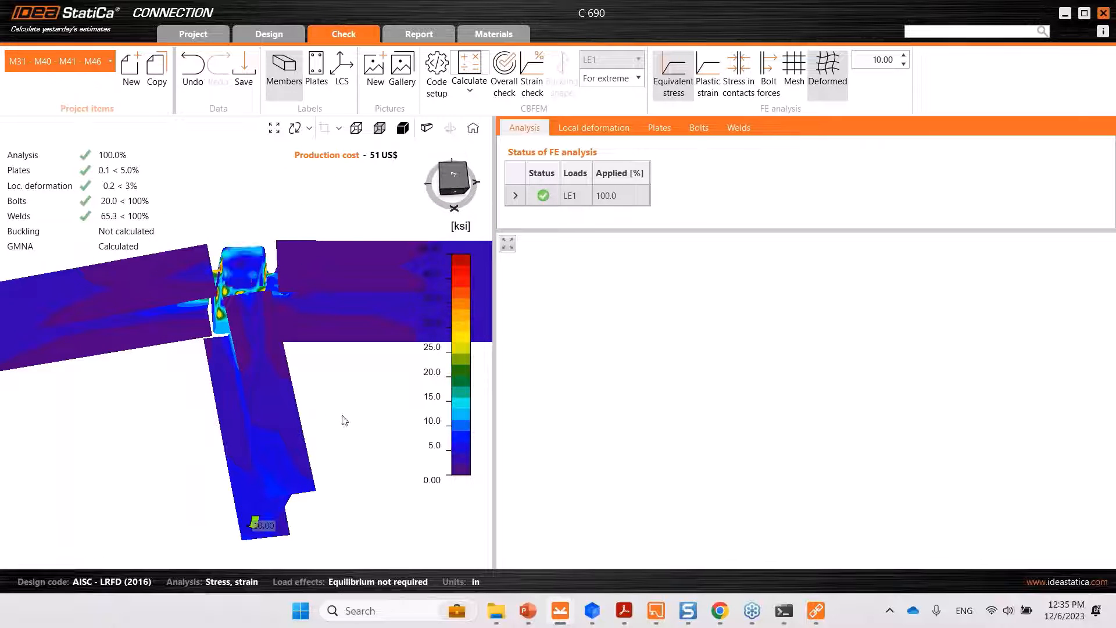
middle_click_drag(343, 418, 326, 379)
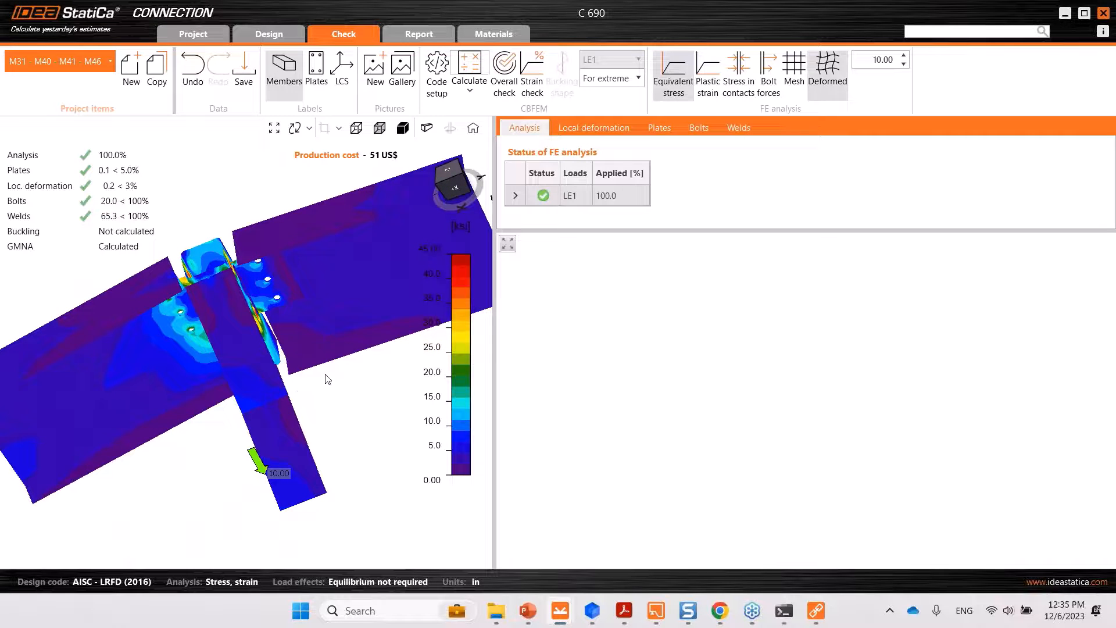
- Return to the design model, examine the column and beams from several angles, and take a look at the report
left_click(270, 33)
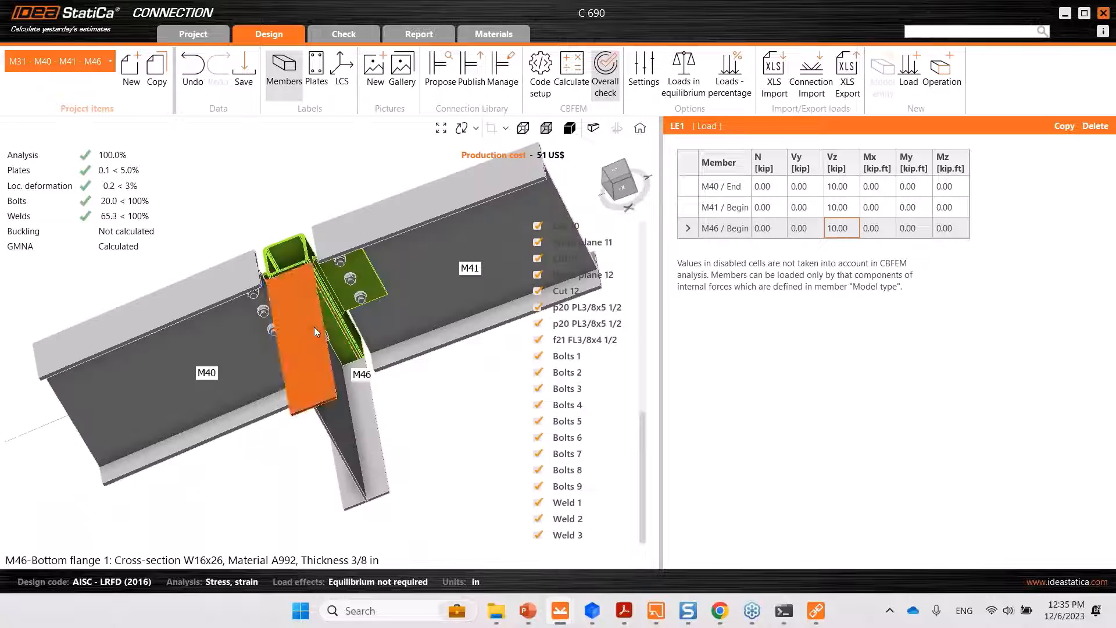
middle_click_drag(354, 320, 389, 304)
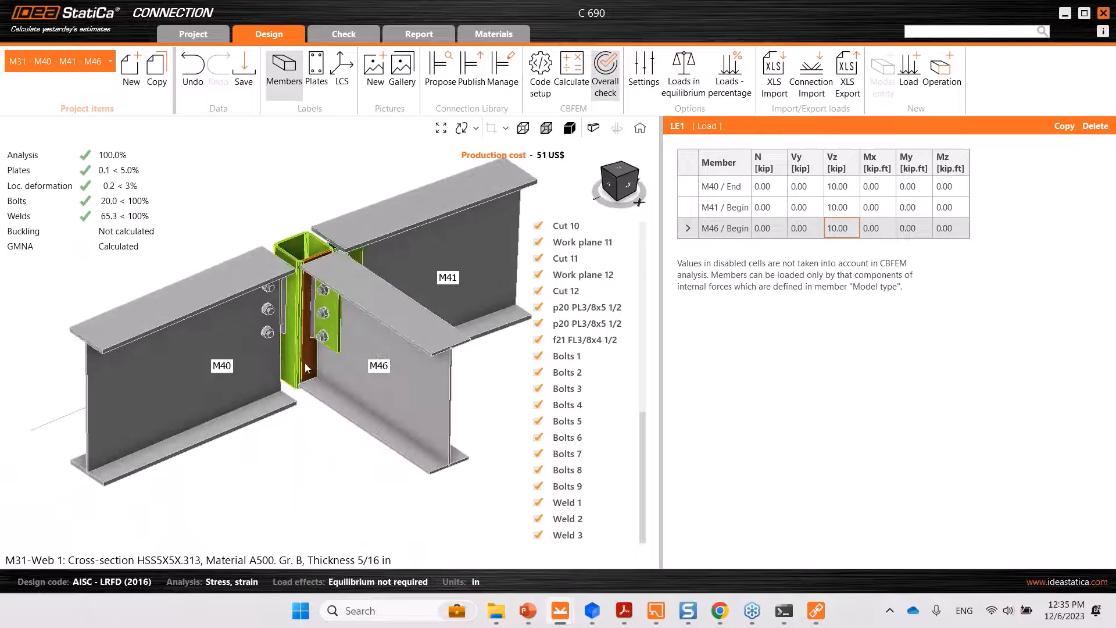
middle_click_drag(309, 360, 289, 359)
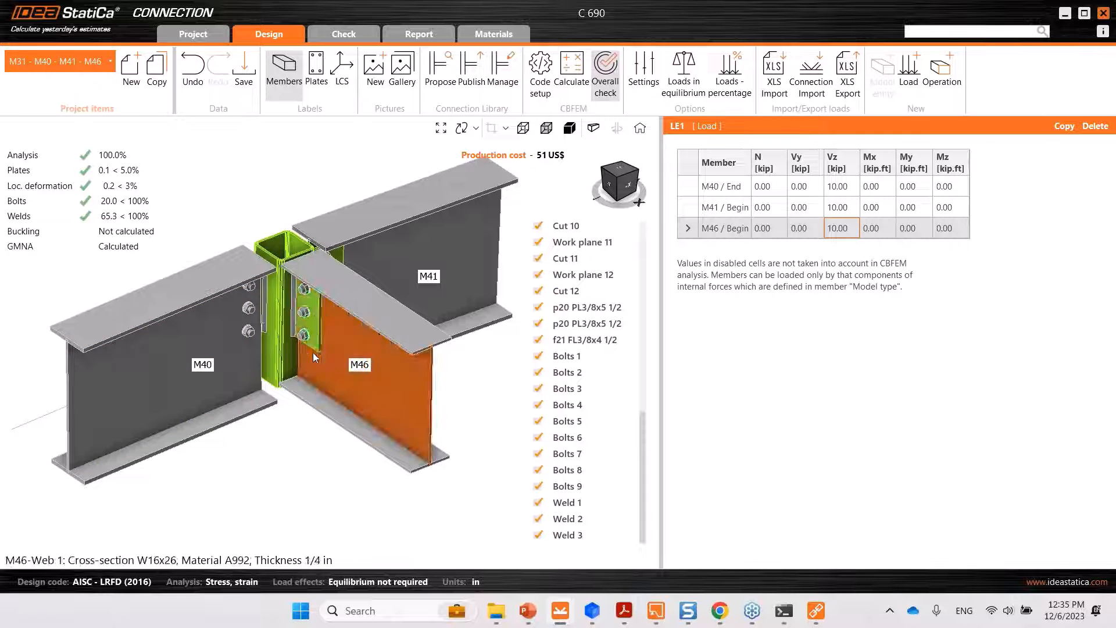
right_click_drag(319, 388, 406, 323)
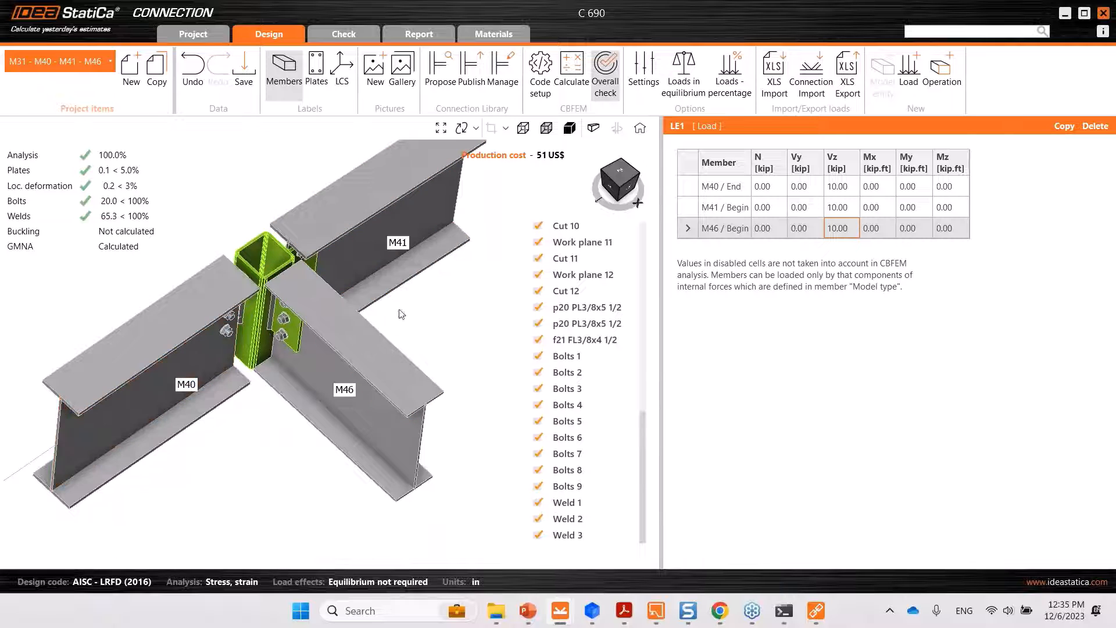
scroll(451, 334, "down", 2)
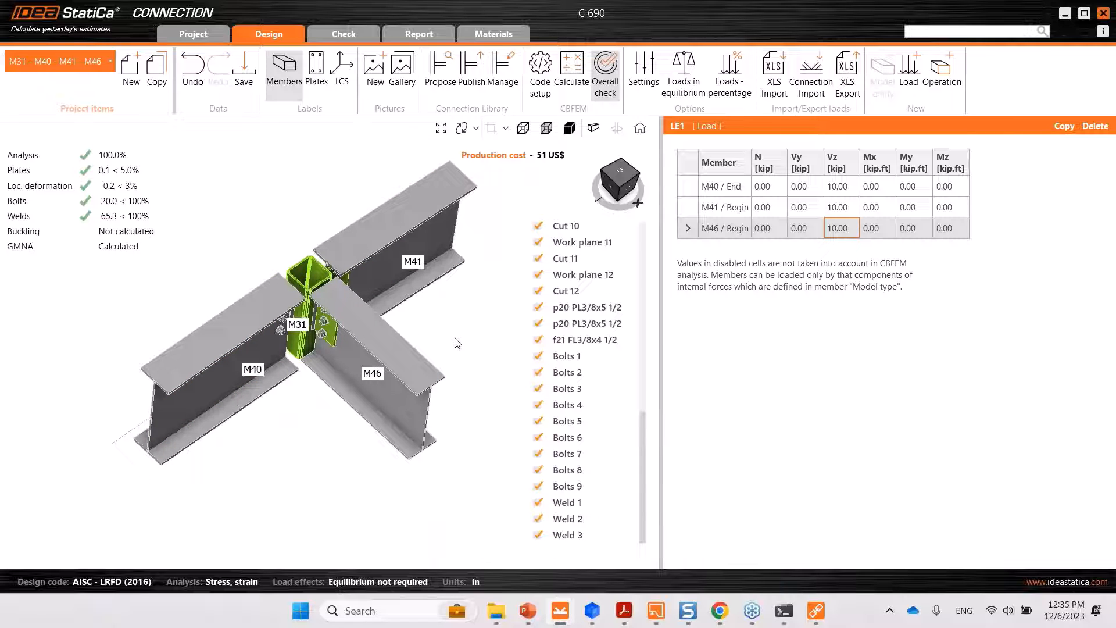
left_click(422, 33)
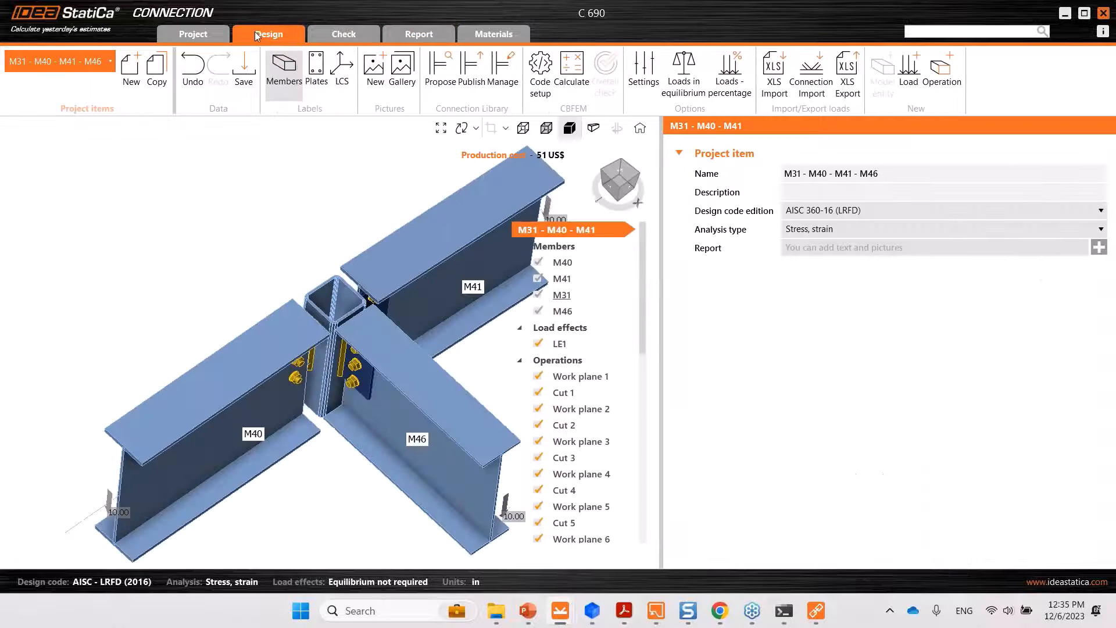
left_click(294, 36)
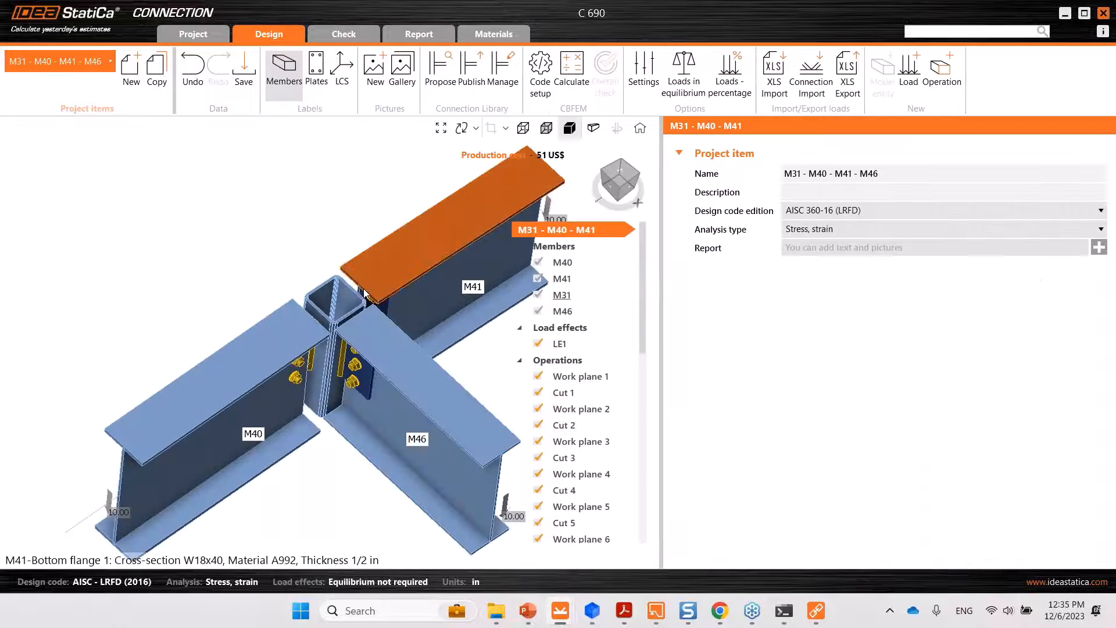
- Add a stiffener operation on column M31, make it a cap plate and give it a butt weld
middle_click_drag(360, 373, 311, 363)
left_click(947, 94)
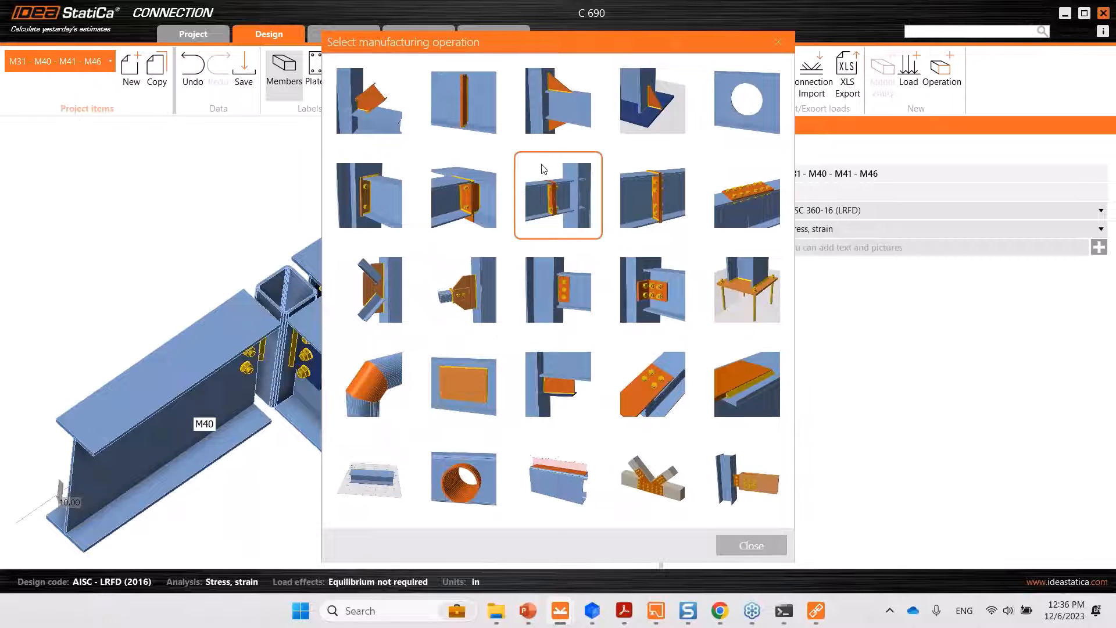
left_click(469, 85)
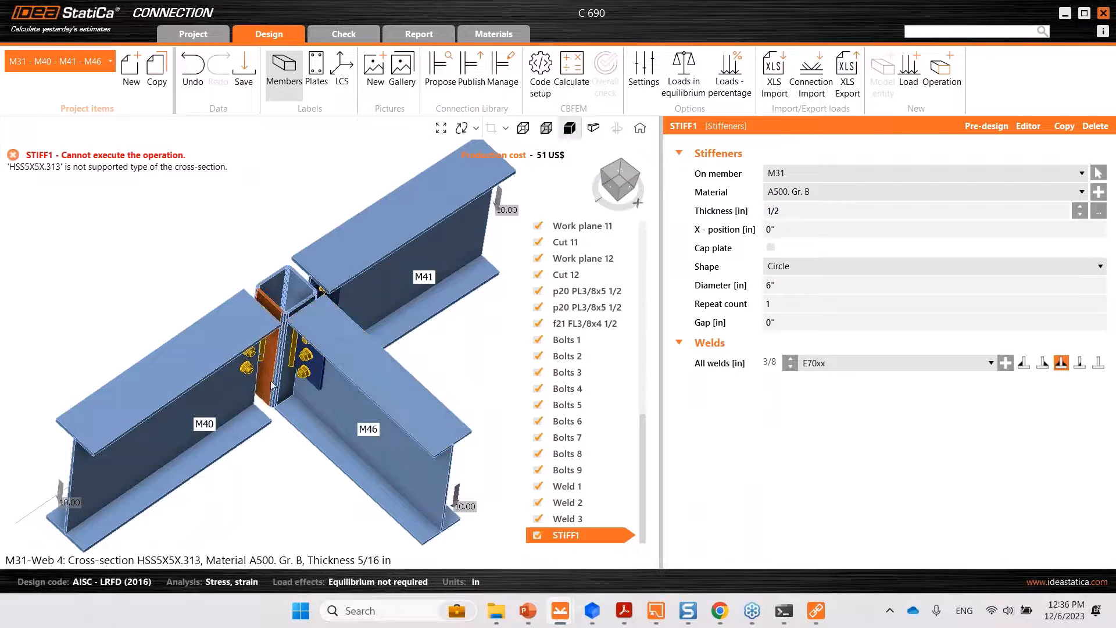
left_click(770, 248)
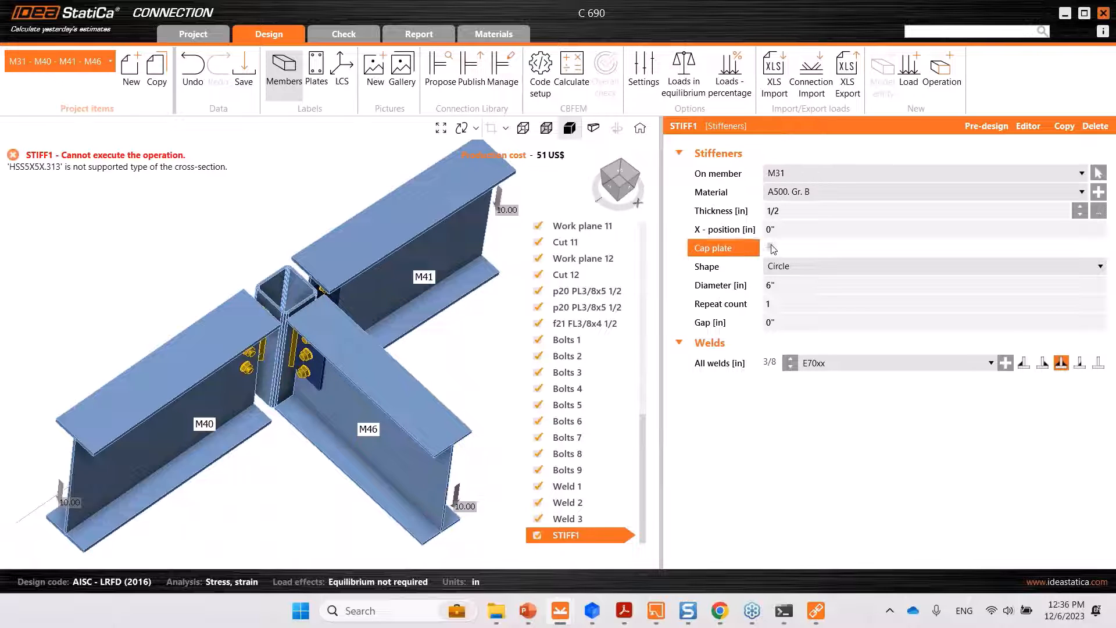
left_click(1024, 288)
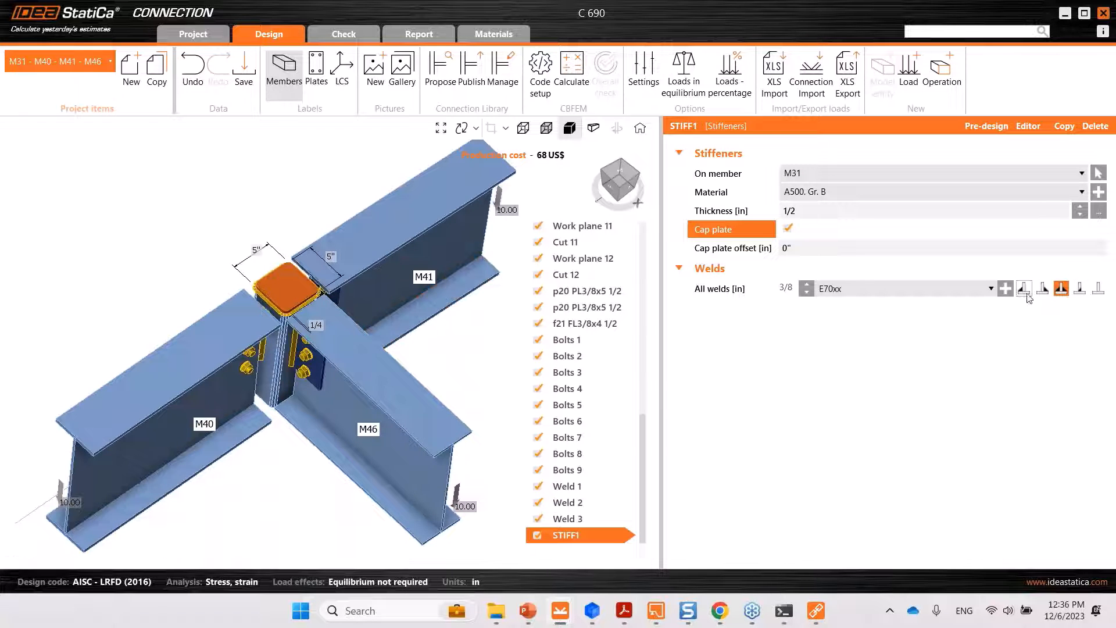
left_click(1080, 288)
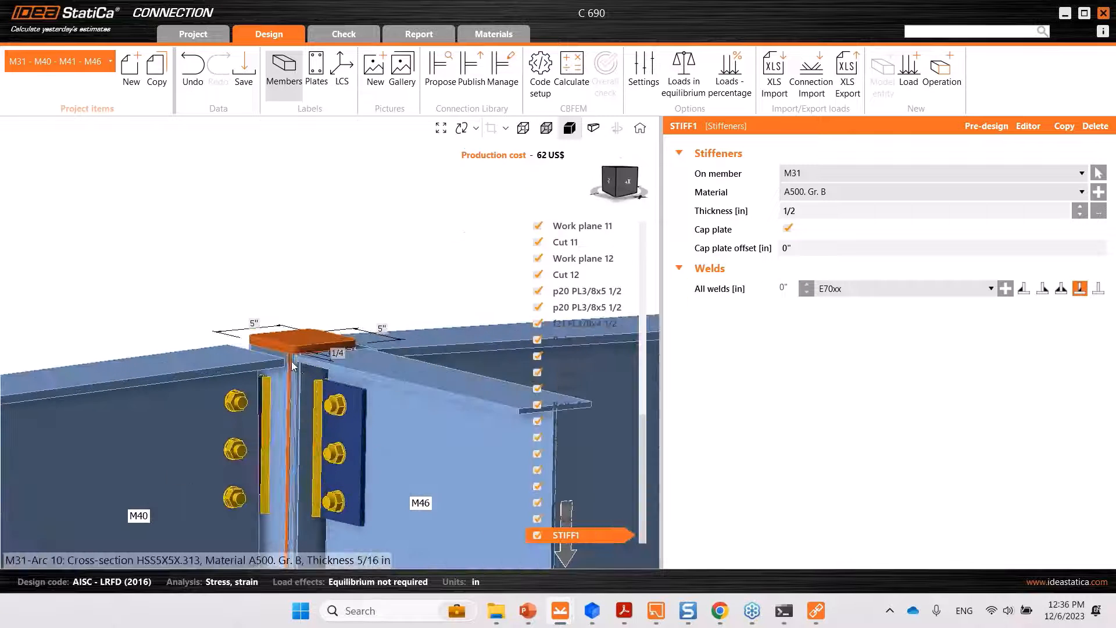
- Set the cap plate offset to 1/4 in and view the plate from underneath
left_click(748, 249)
type("1/4")
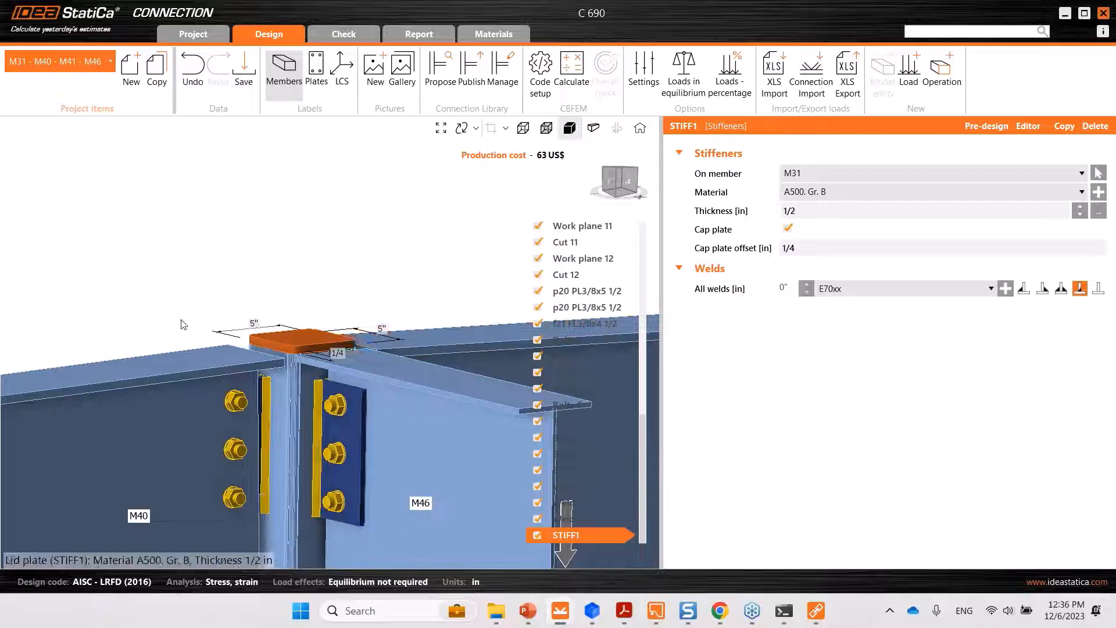
scroll(261, 350, "up", 5)
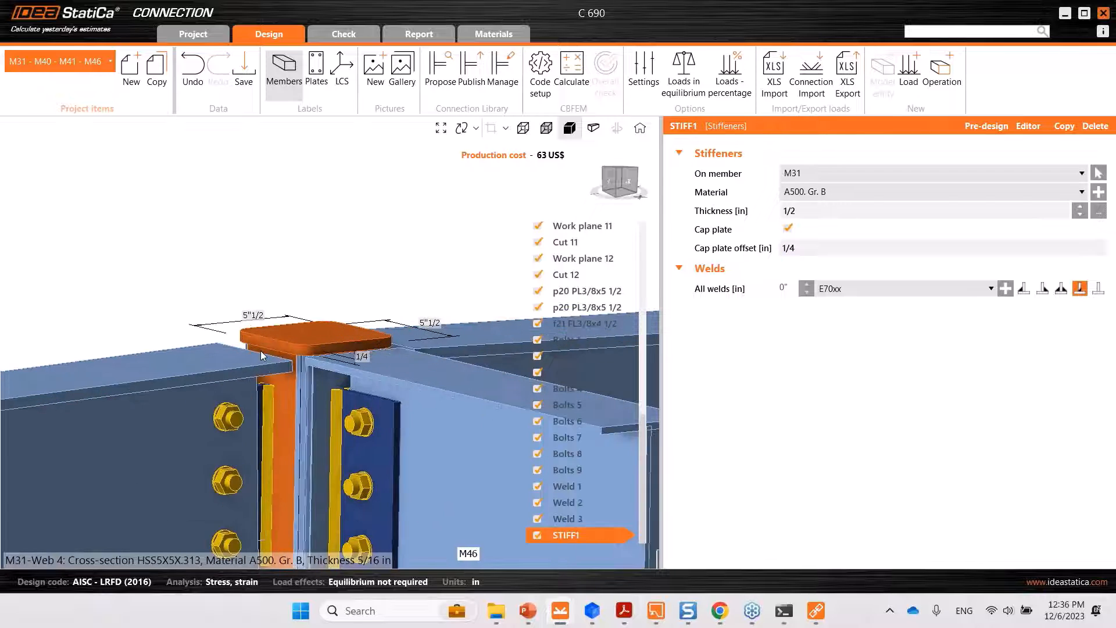
right_click_drag(262, 350, 274, 215)
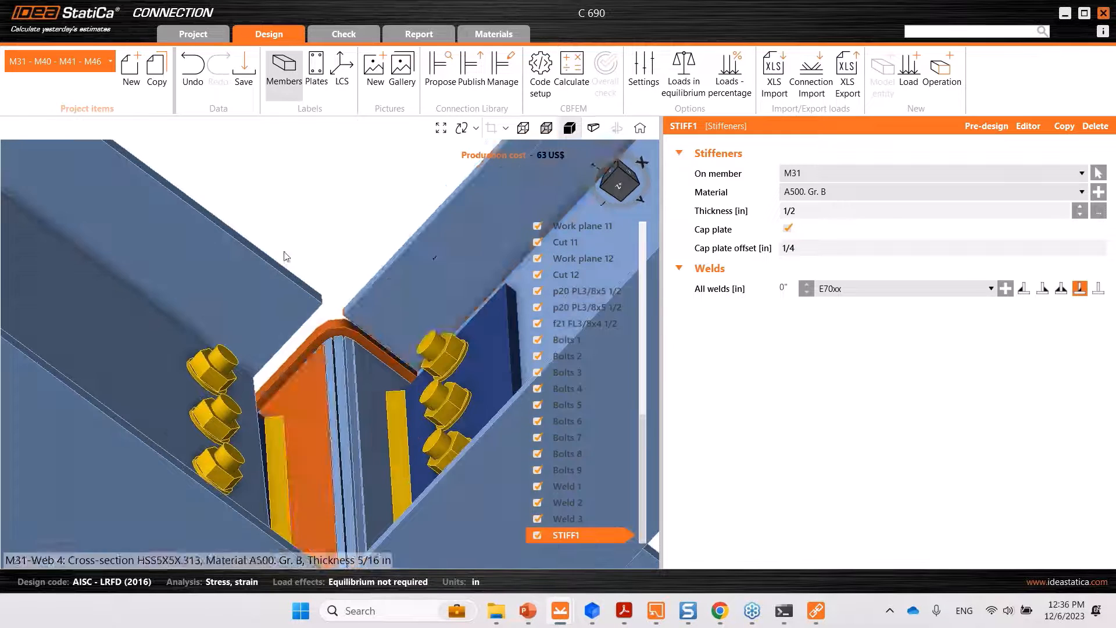
- Change the cap plate welds to a one-sided fillet with a size of 1/4 in
left_click(1024, 289)
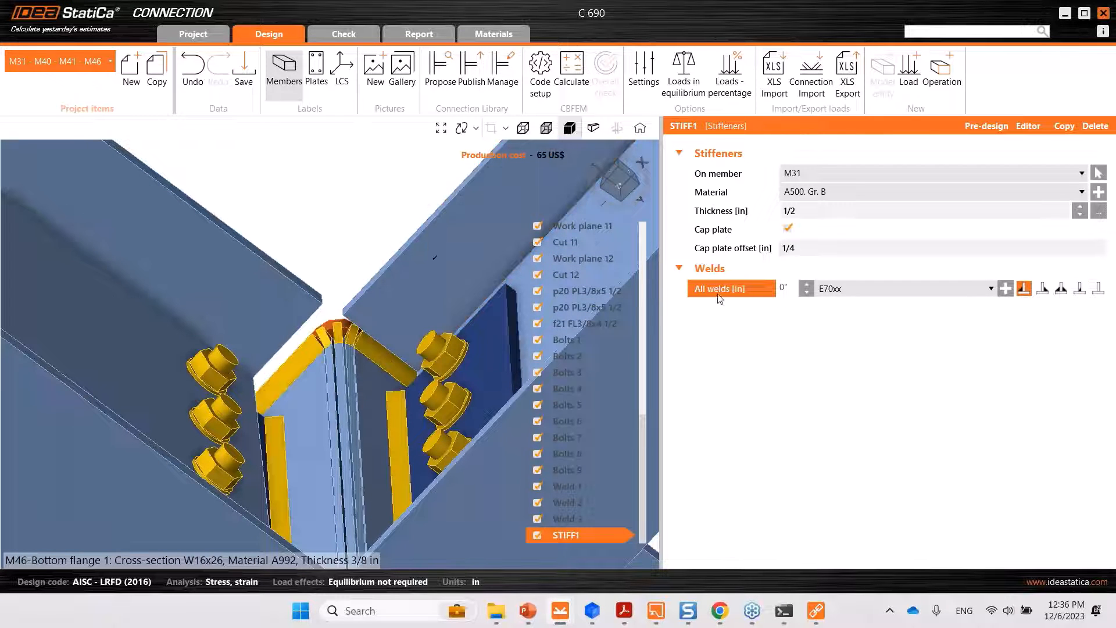
left_click(785, 291)
type("1/4")
scroll(406, 228, "down", 3)
right_click_drag(406, 228, 401, 289)
middle_click_drag(483, 180, 362, 270)
- Recalculate the connection with the cap plate and close it with its changes saved
left_click(571, 73)
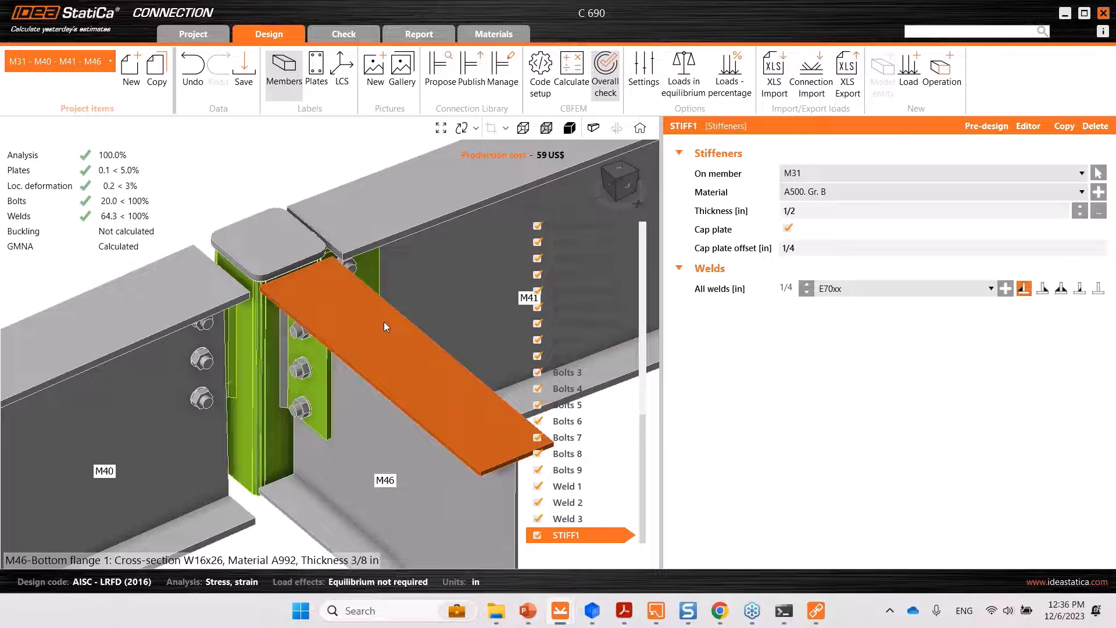
left_click(1105, 14)
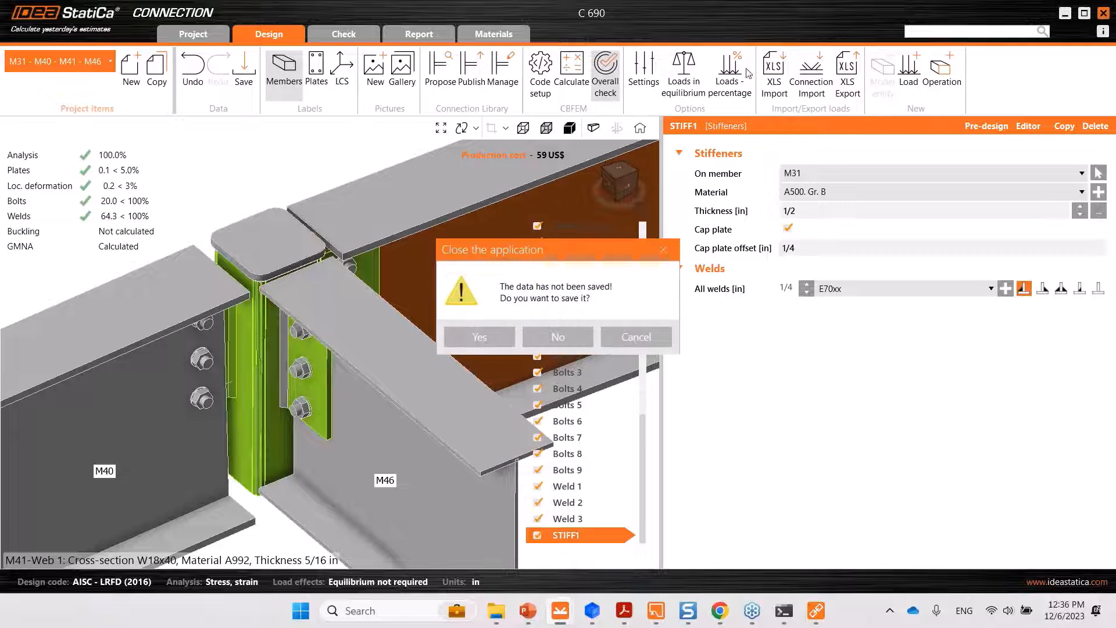
left_click(477, 337)
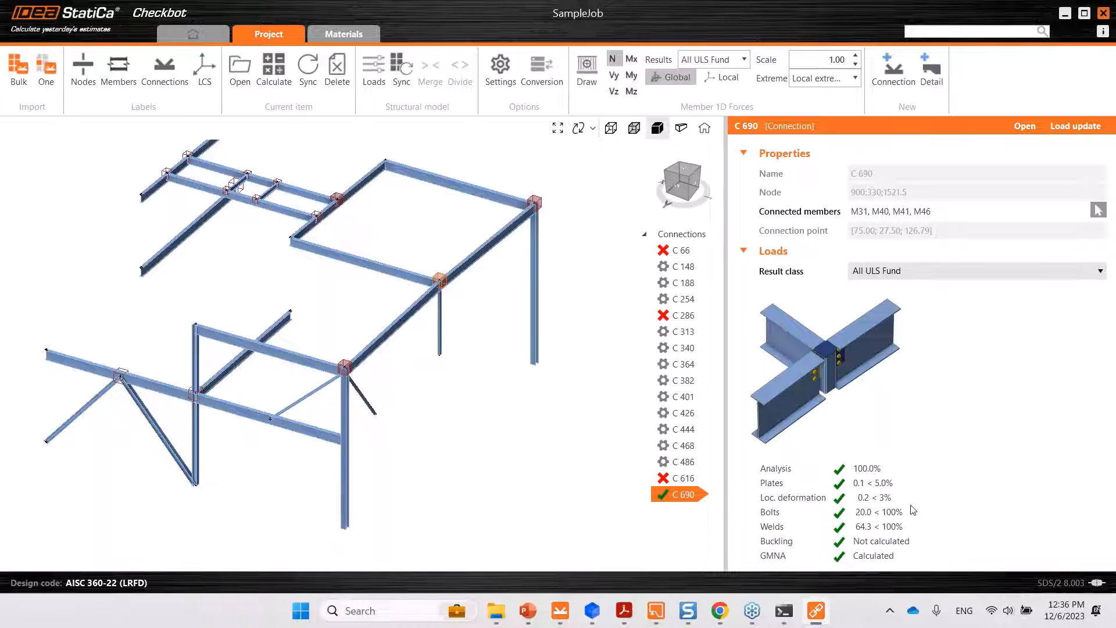
- Select connection C 616 in the Checkbot model and review its check results and the overall frame
middle_click_drag(426, 441, 453, 480)
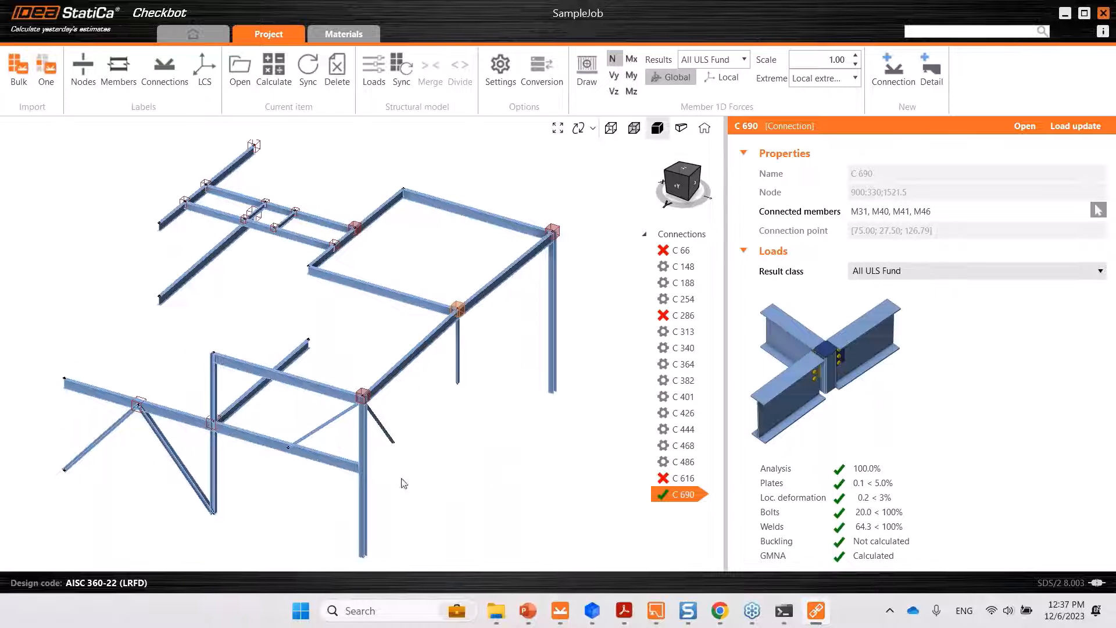
scroll(356, 420, "up", 2)
left_click(365, 389)
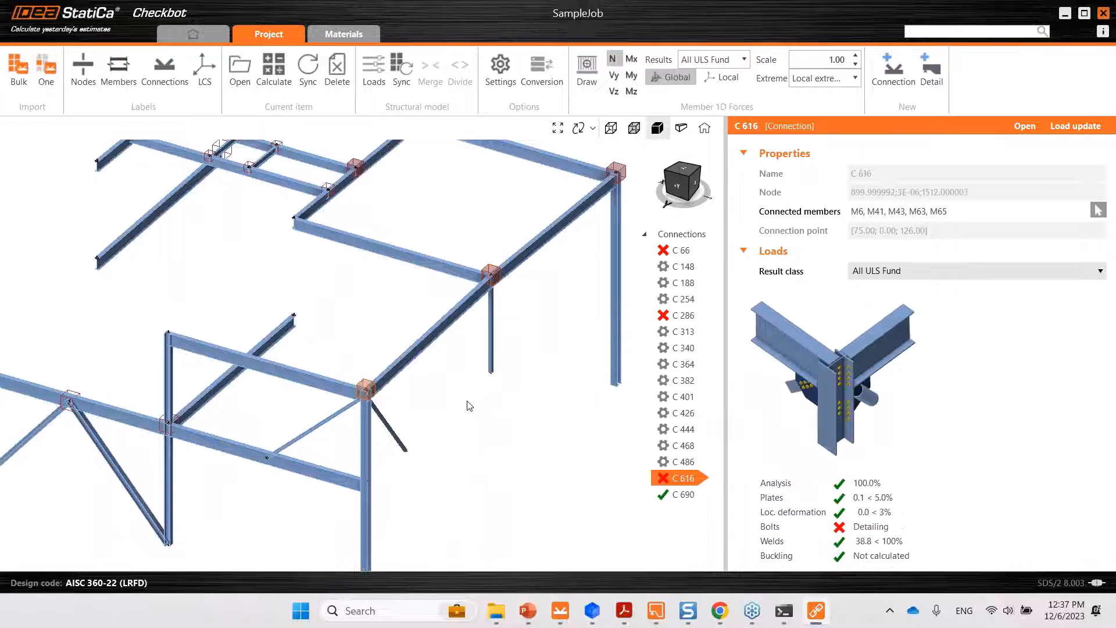
scroll(499, 436, "down", 2)
middle_click_drag(498, 436, 459, 472)
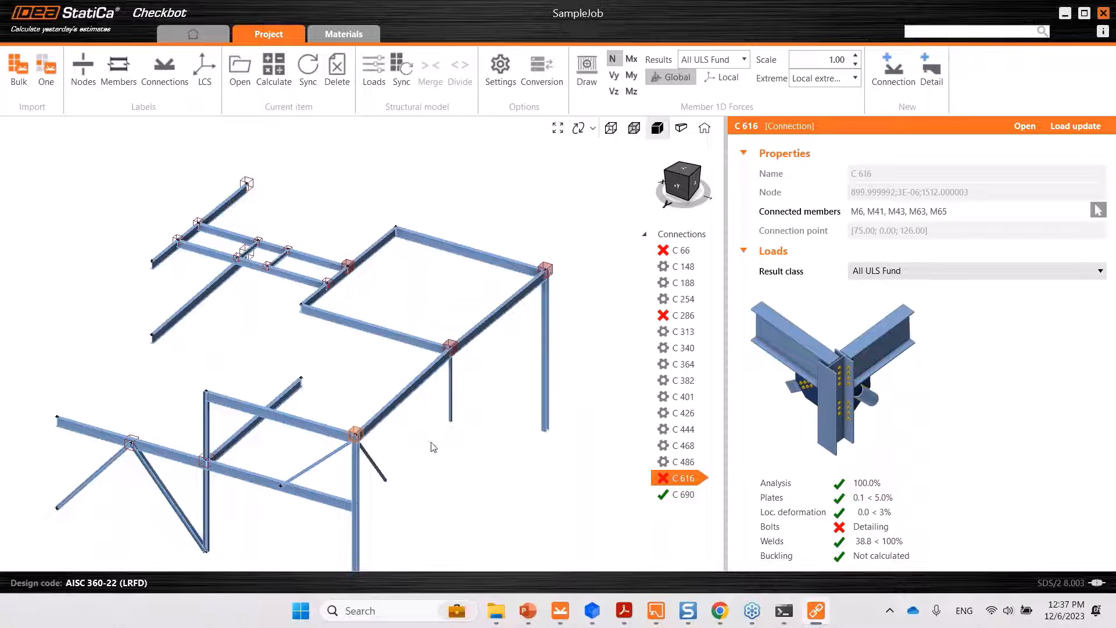
right_click_drag(431, 448, 378, 383)
middle_click_drag(378, 383, 400, 400)
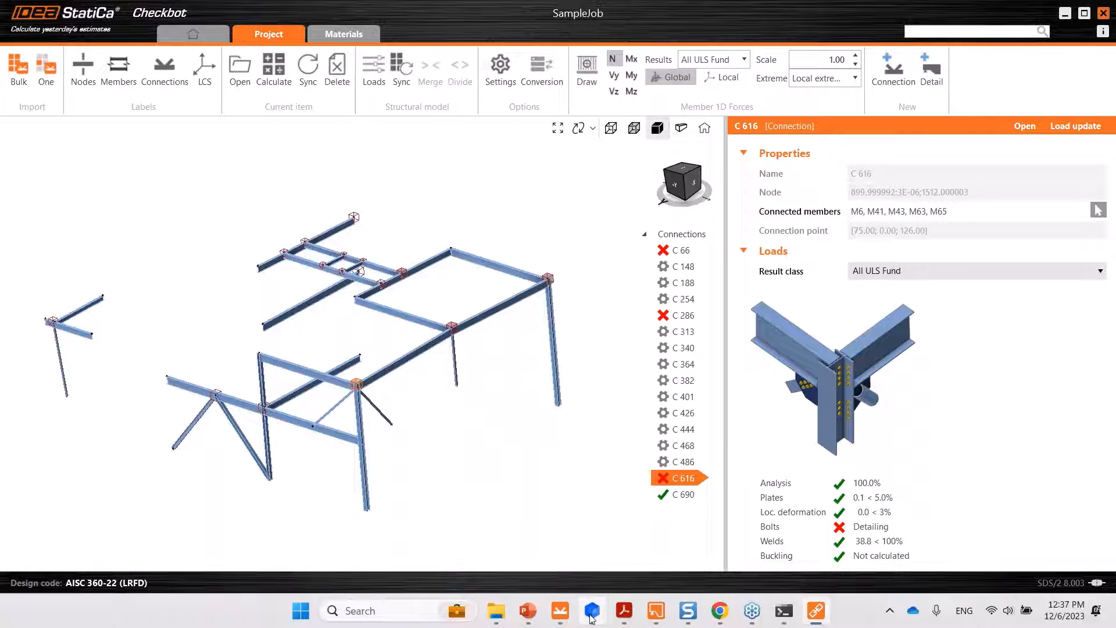
- Switch to SDS2 and examine the wider steel model around the column connection
mouse_move(592, 611)
left_click(600, 482)
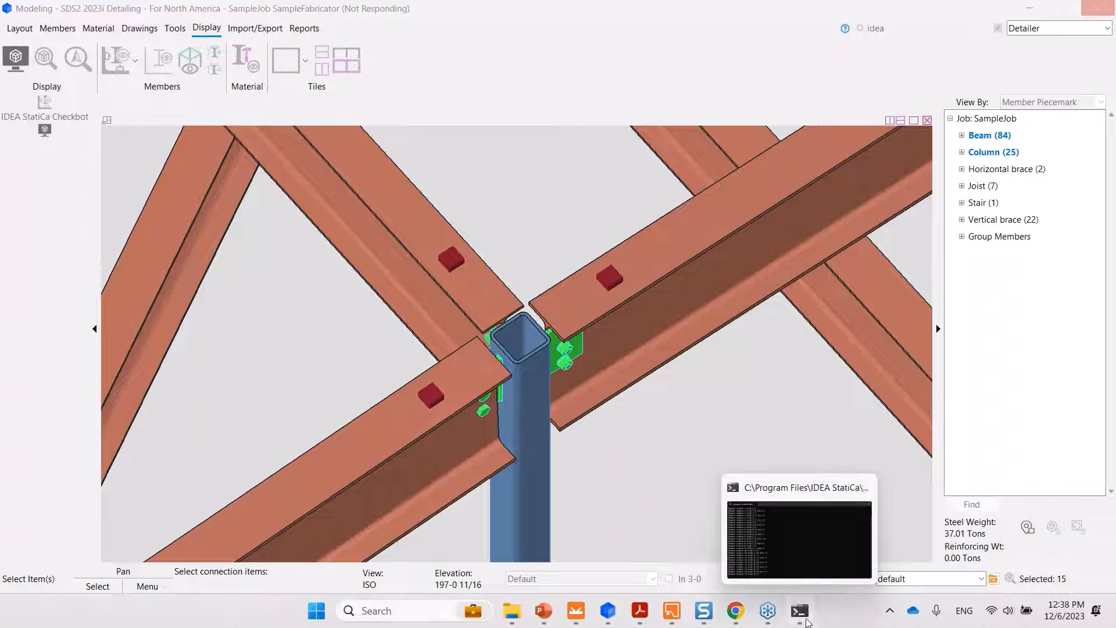
scroll(631, 436, "down", 3)
scroll(631, 436, "down", 5)
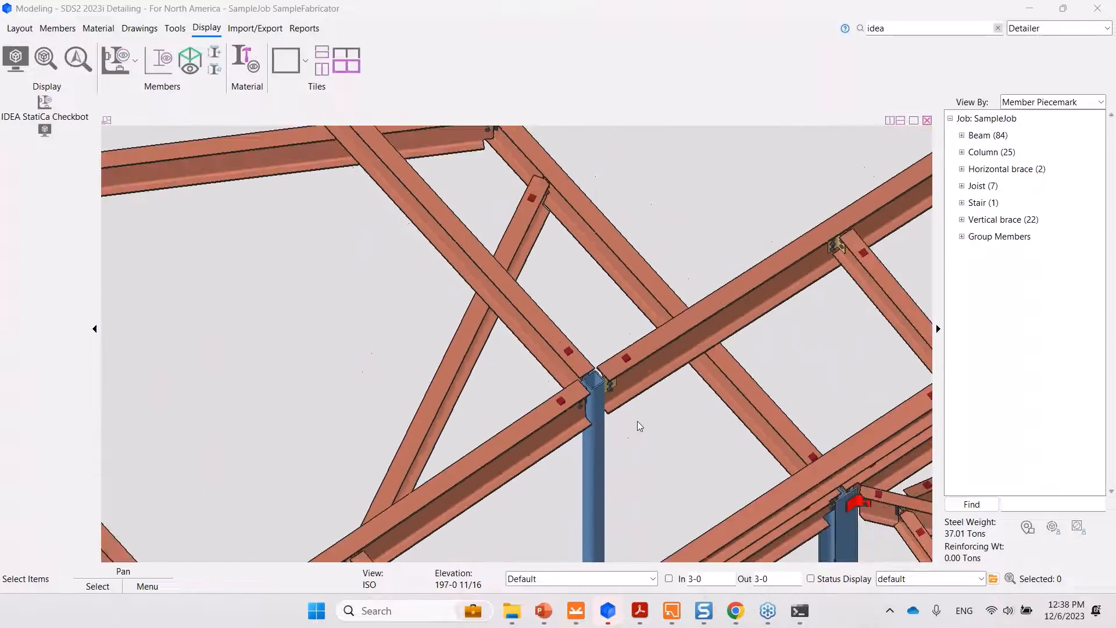
scroll(581, 417, "up", 3)
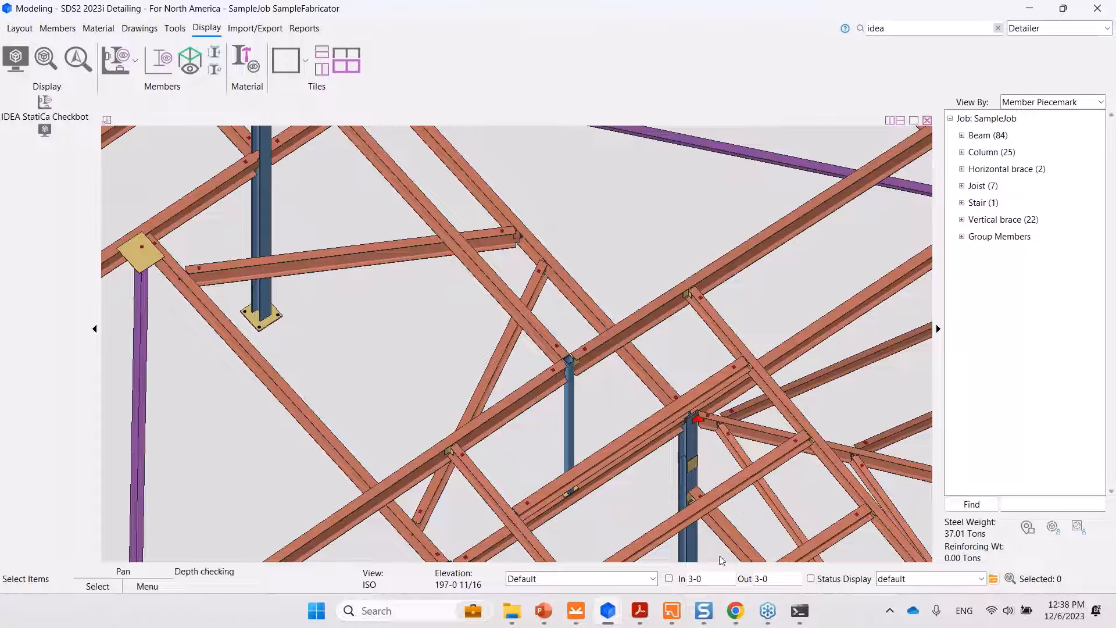
- Switch to the PowerPoint slide show and advance to the Installation process slide
mouse_move(561, 621)
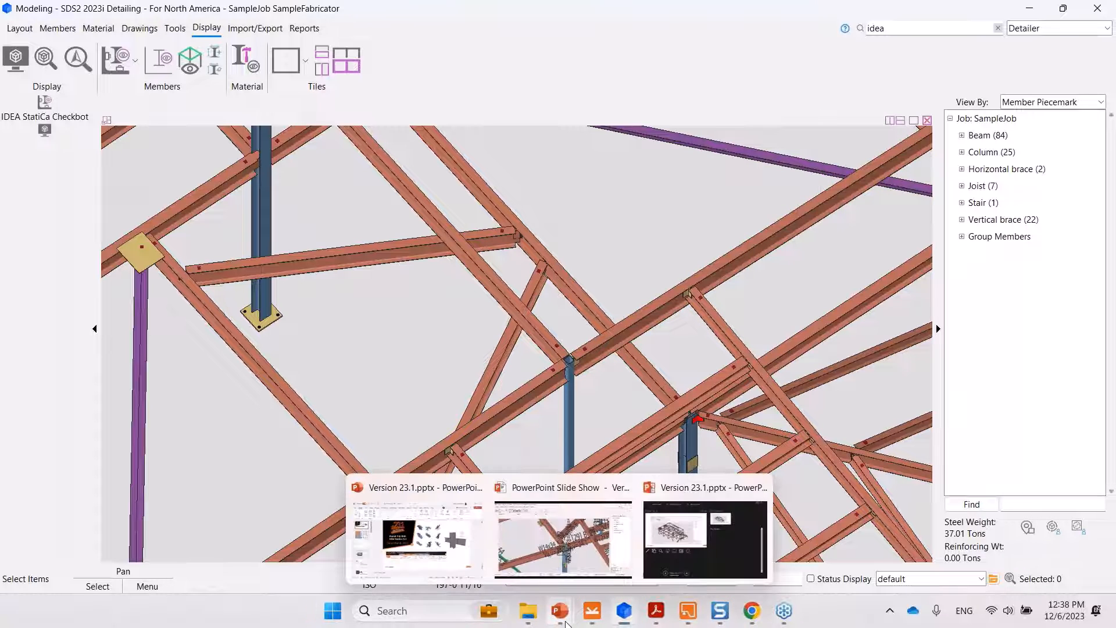
left_click(575, 559)
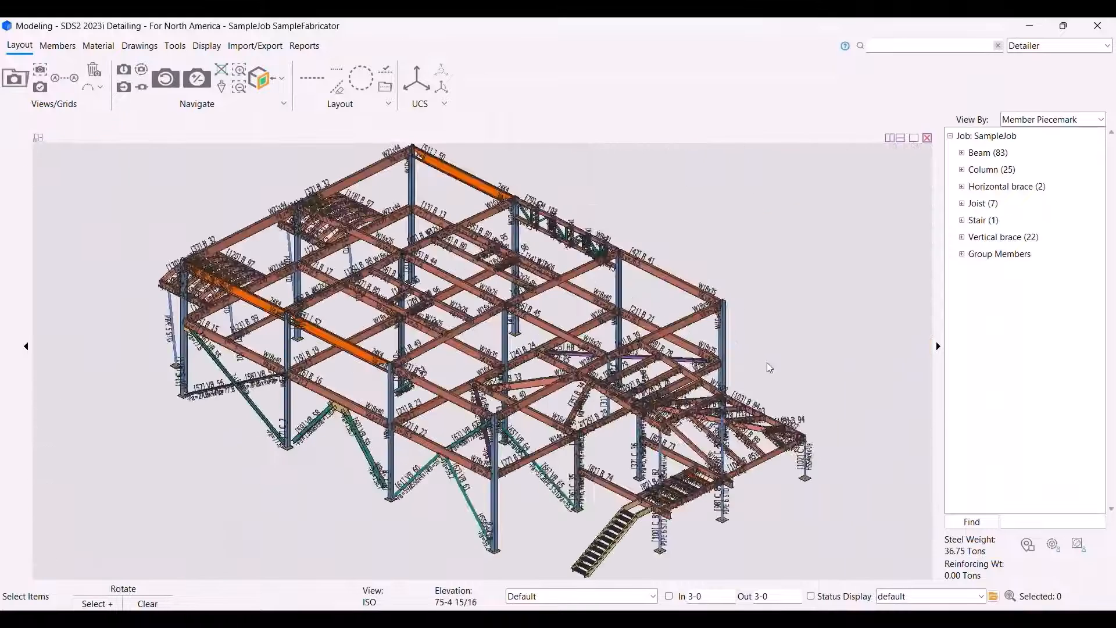
key("Right")
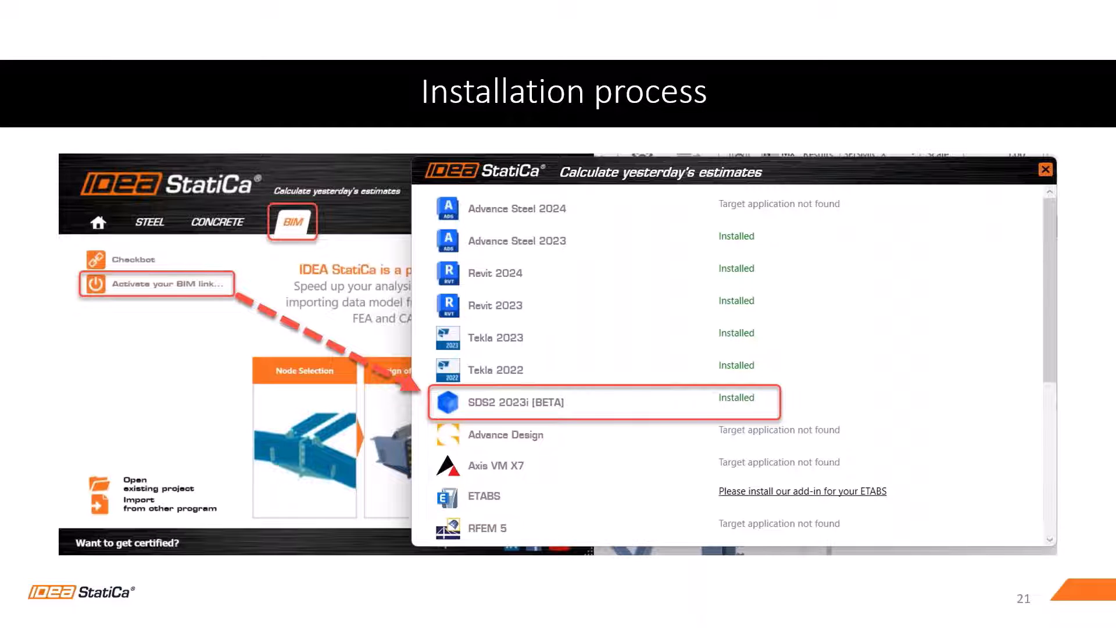
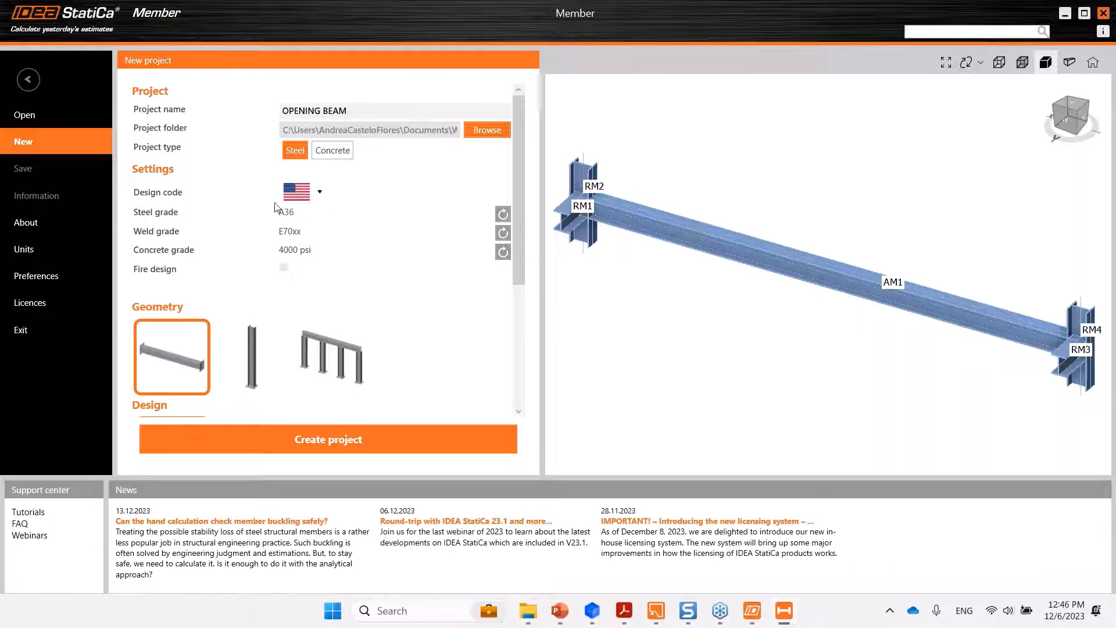
- Set the span to 36 ft for the new OPENING BEAM project
scroll(245, 294, "down", 3)
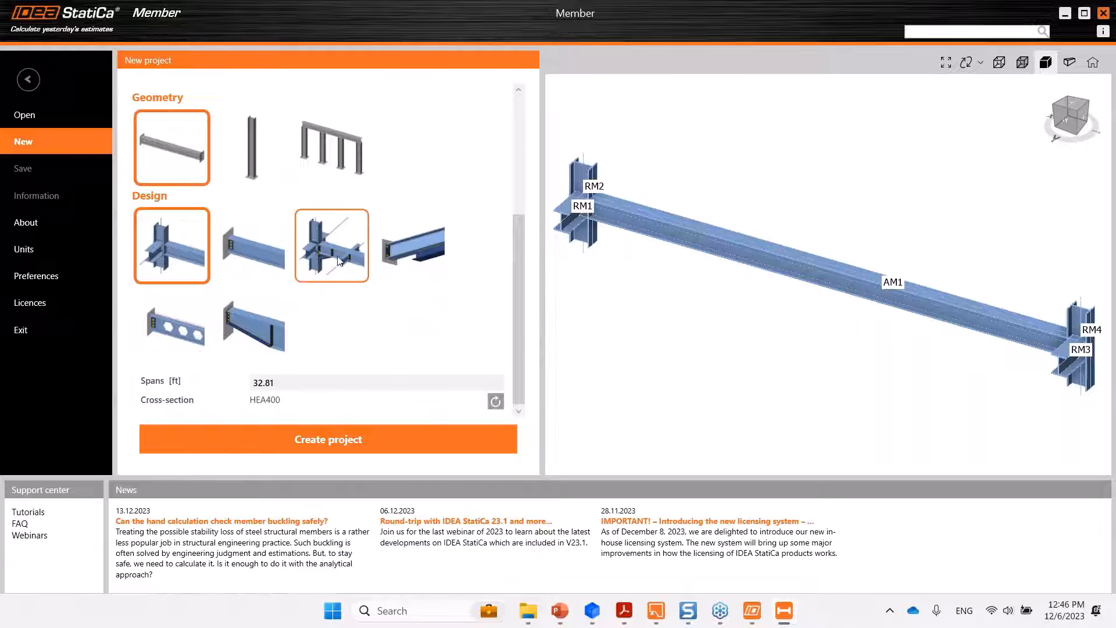
scroll(227, 301, "up", 3)
scroll(229, 314, "up", 2)
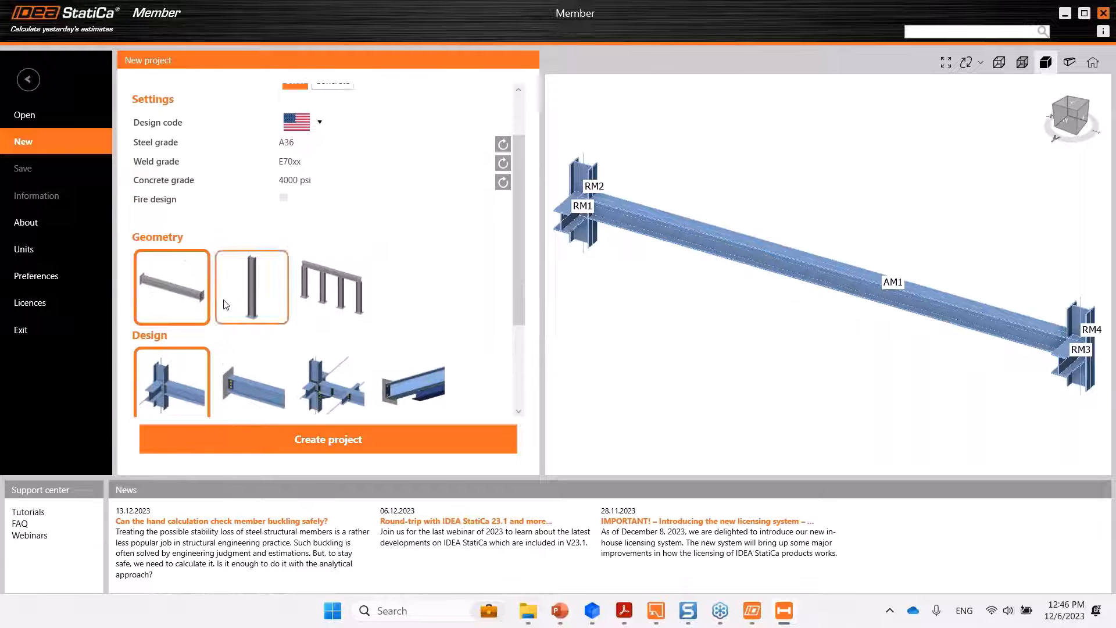
scroll(172, 317, "down", 3)
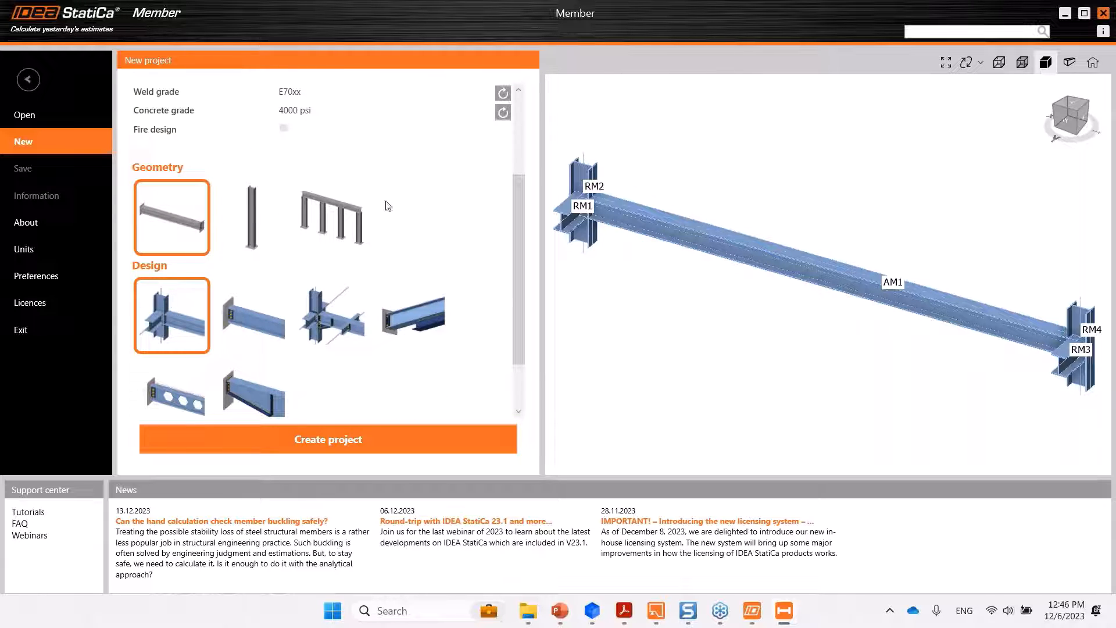
scroll(186, 250, "up", 2)
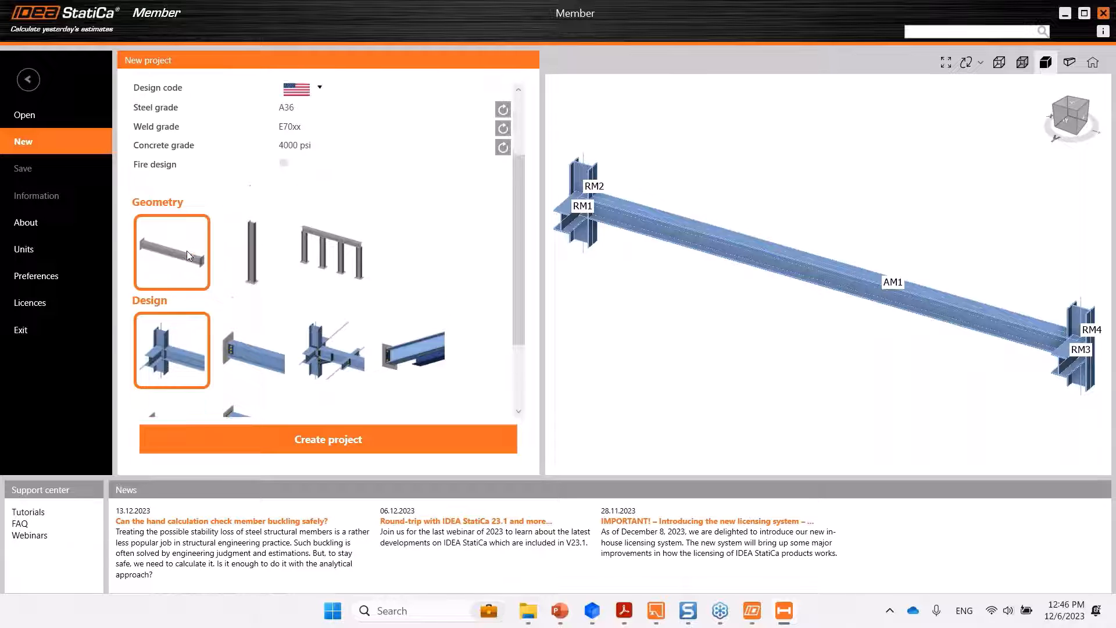
scroll(299, 237, "down", 3)
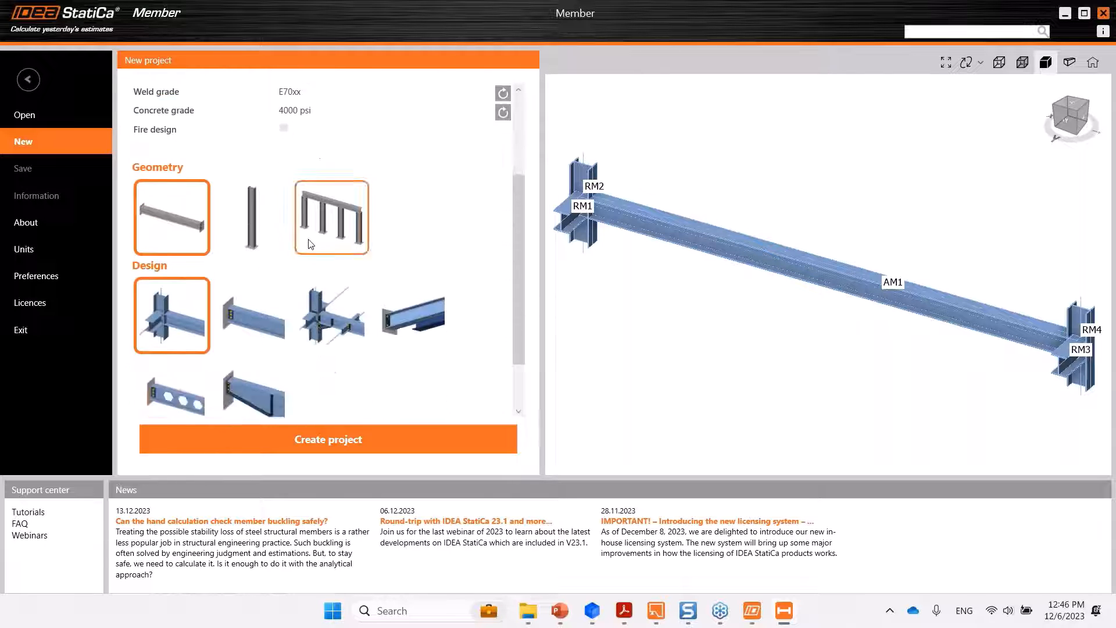
double_click(277, 381)
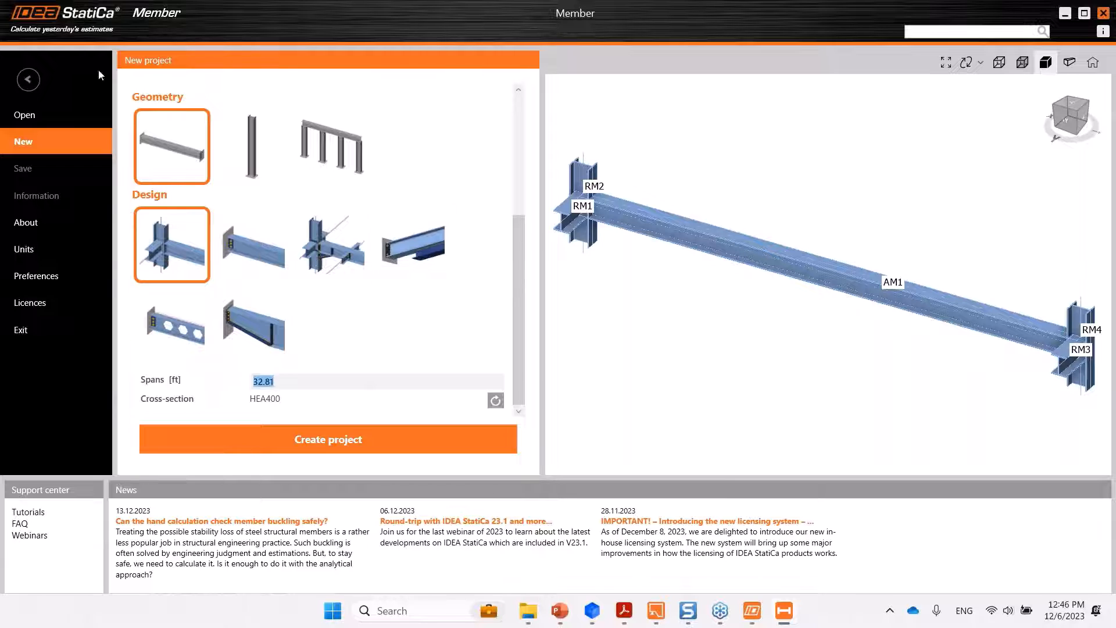
left_click(624, 610)
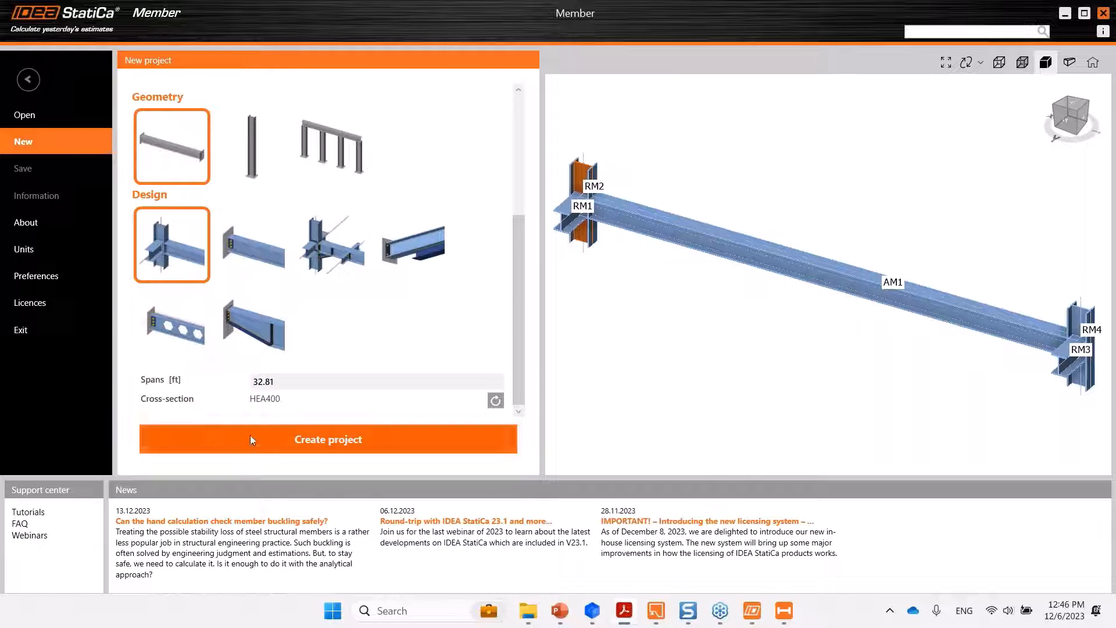
double_click(288, 382)
type("36")
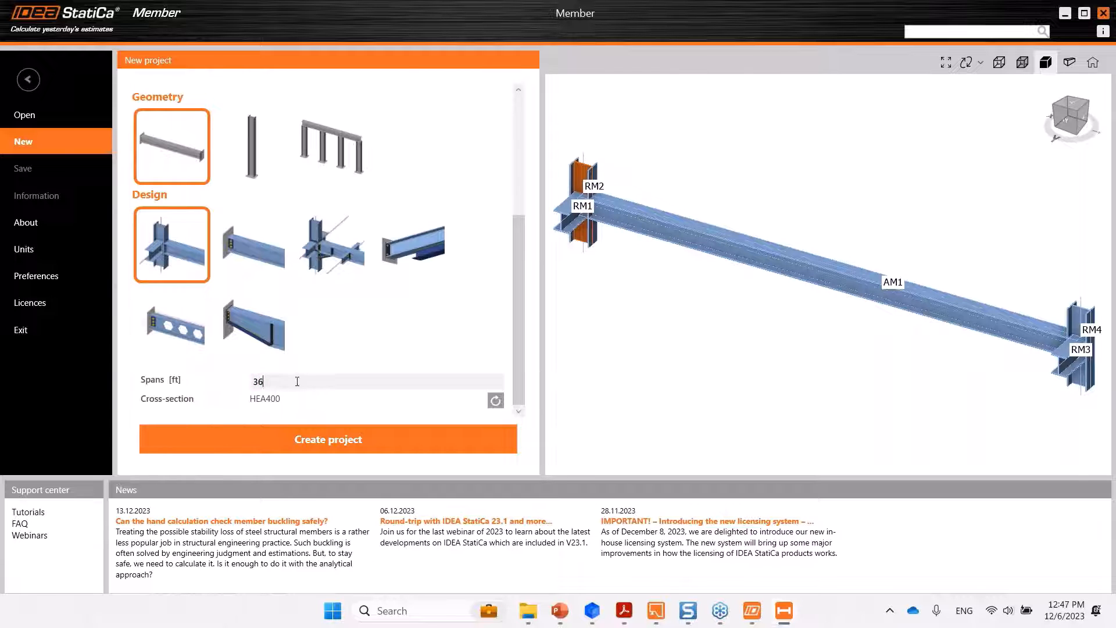
key("Return")
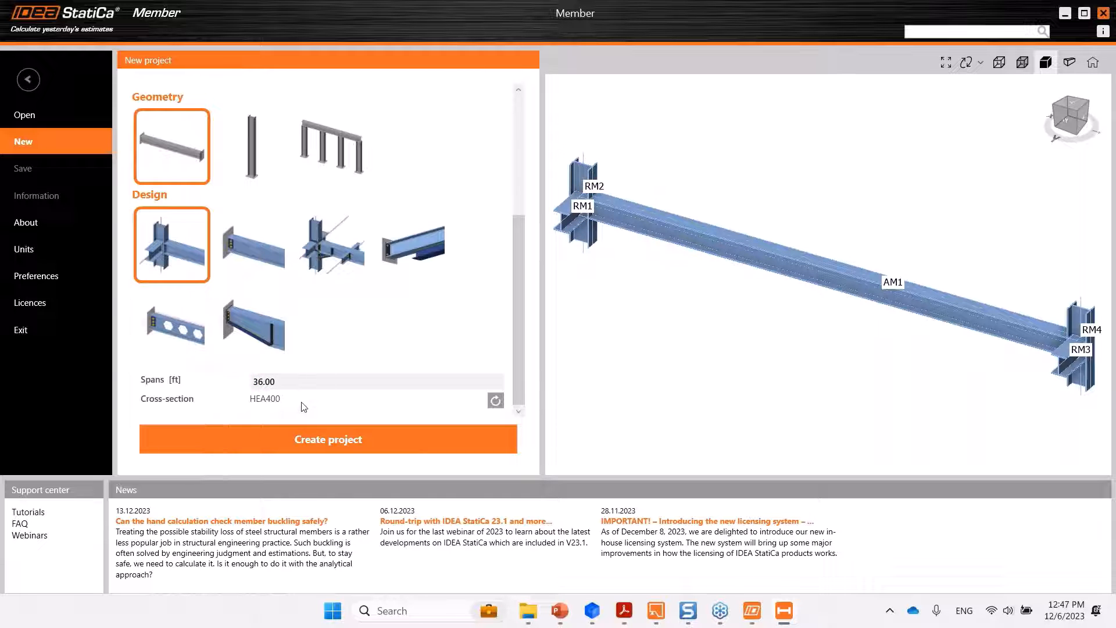
- Assign the rolled W24X55 (AISC 15.0) cross-section to the beam and create the project
left_click(495, 401)
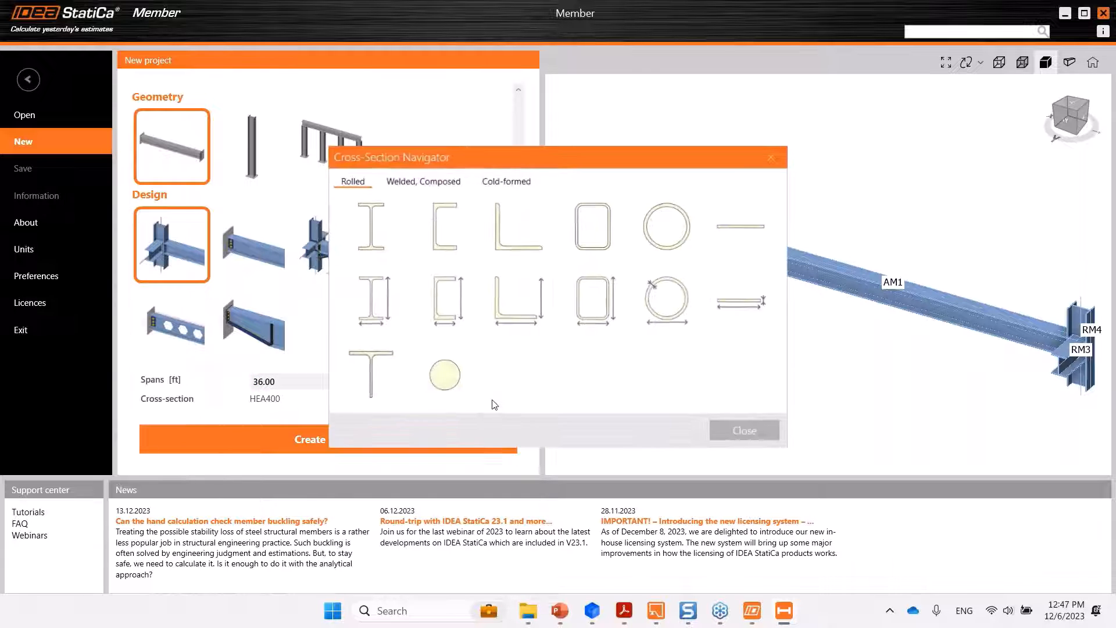
left_click(379, 232)
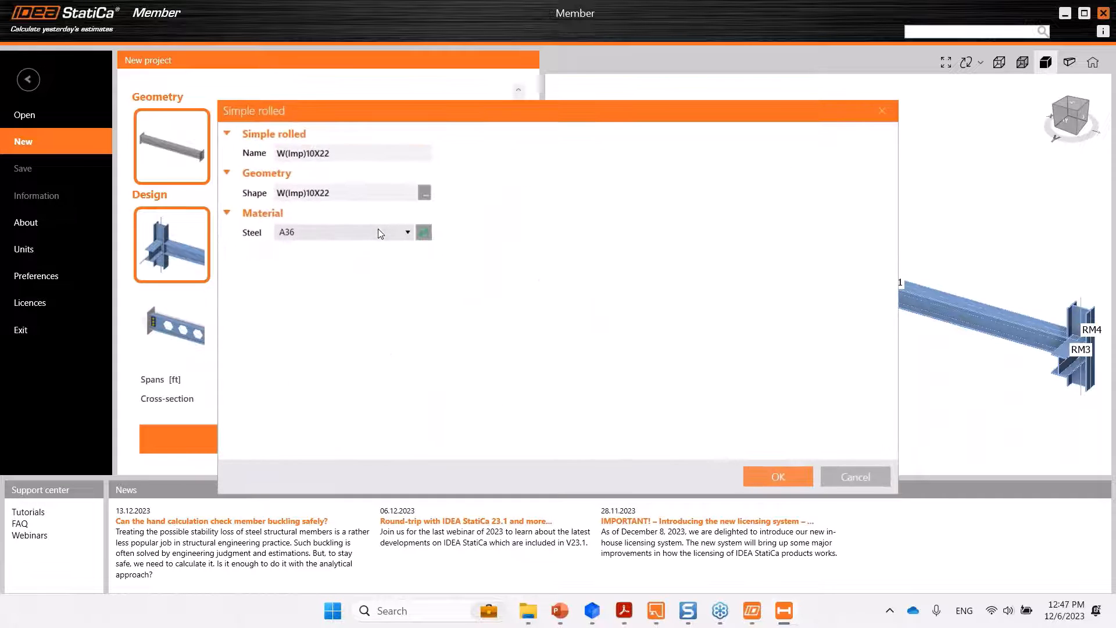
left_click(423, 191)
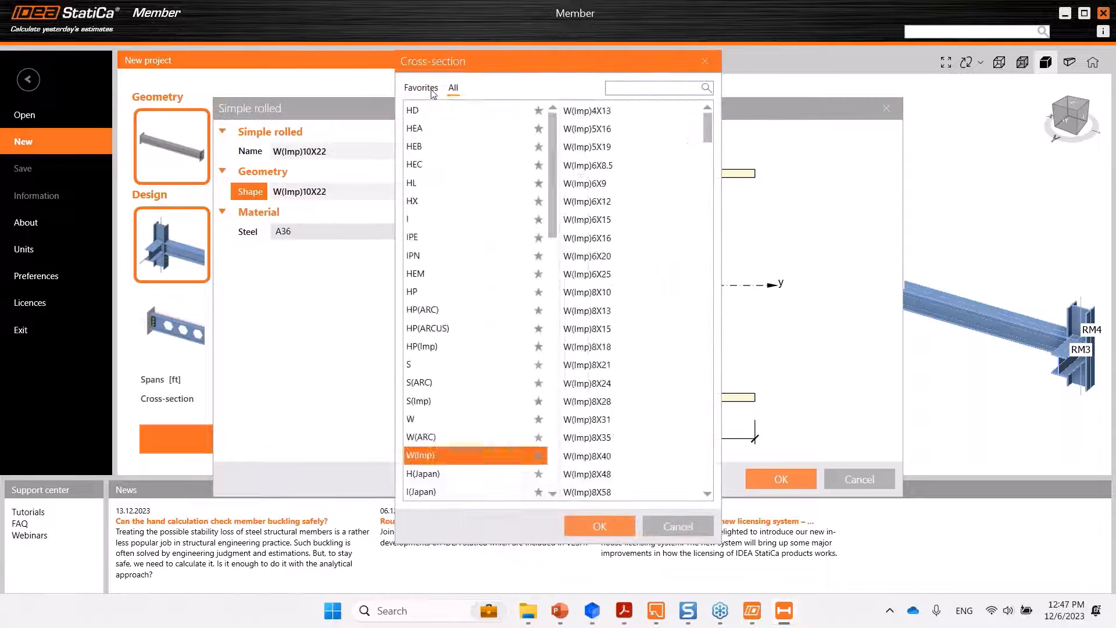
left_click(658, 90)
type("24X")
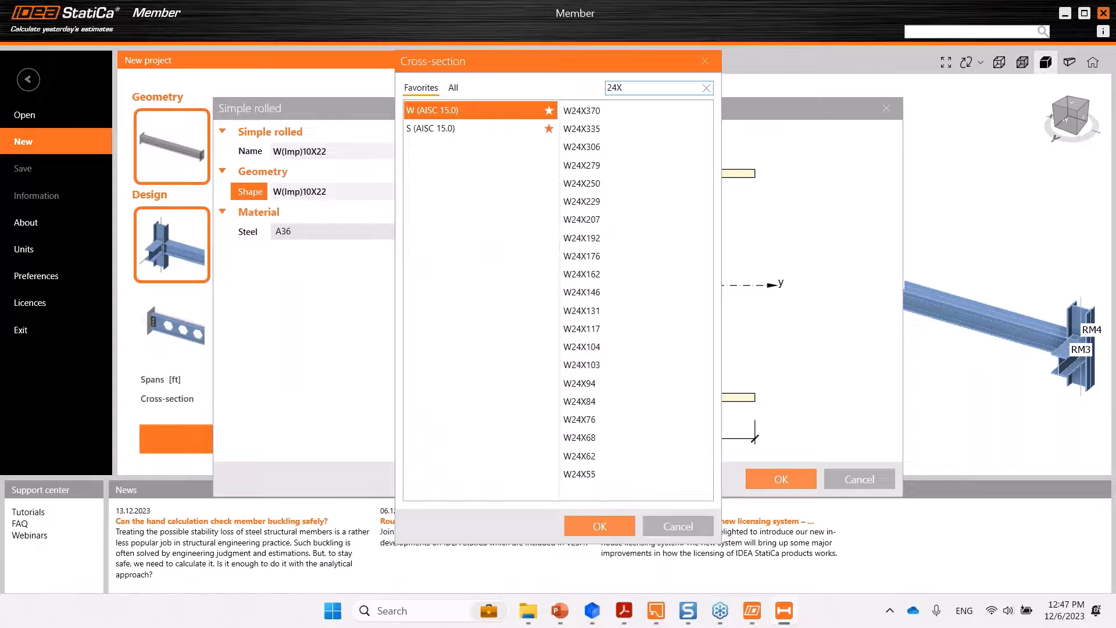
type("55")
left_click(650, 109)
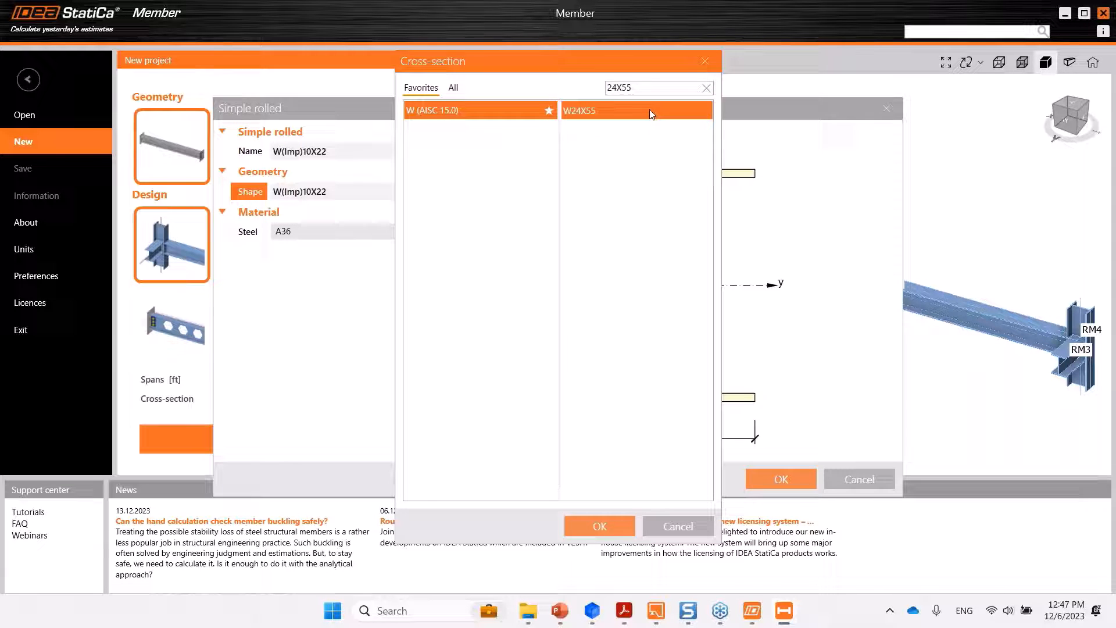
left_click(608, 523)
left_click(798, 479)
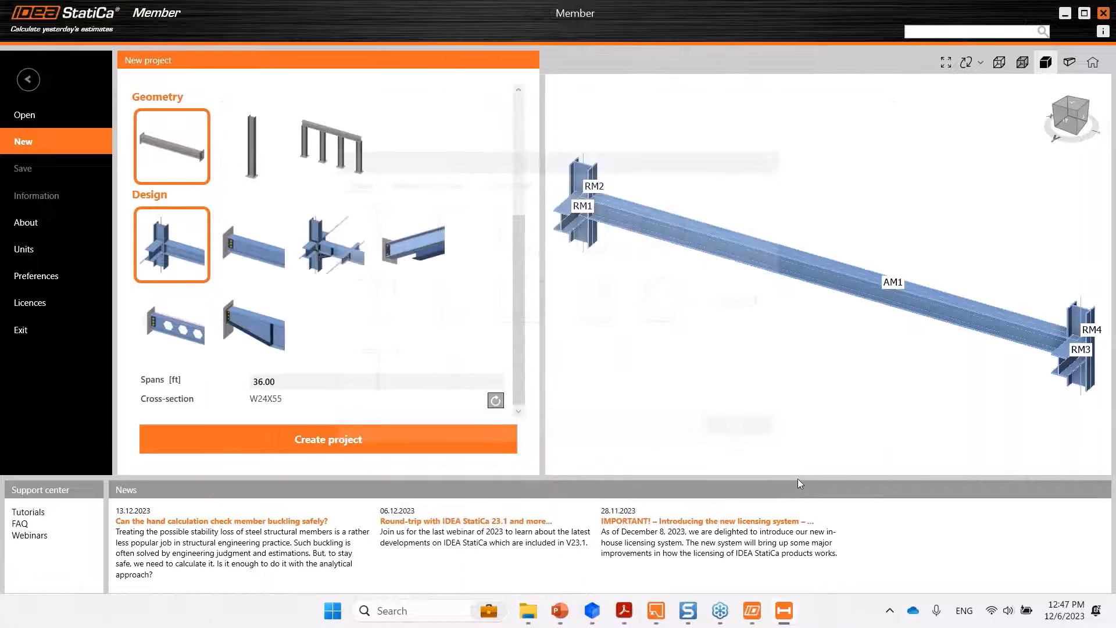
left_click(360, 440)
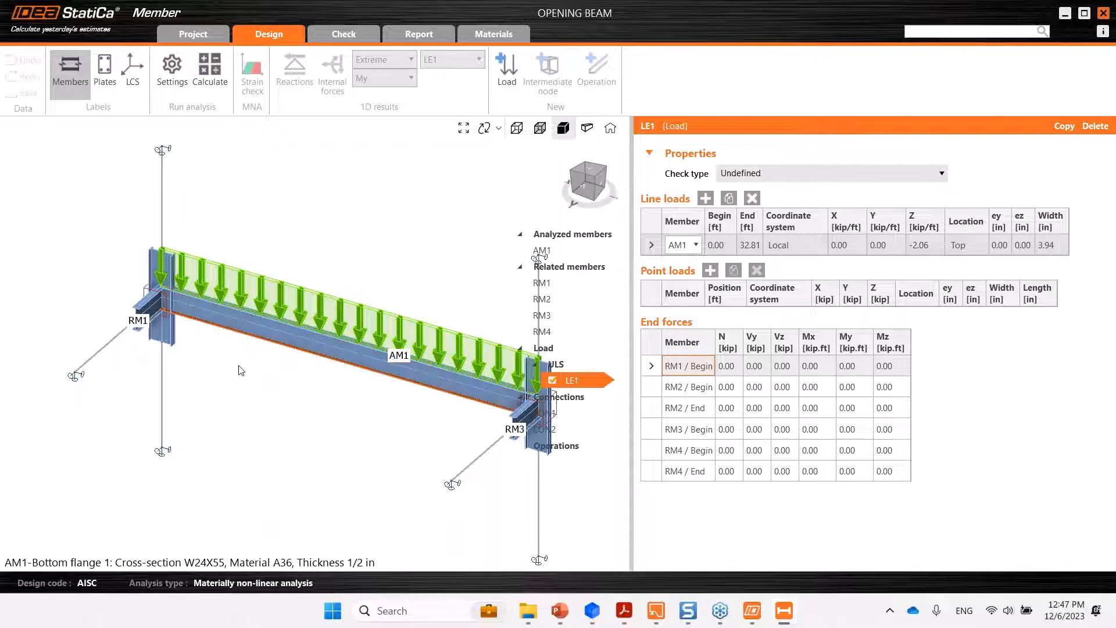
- Examine the new beam model with its line load and the related members at its end connections
scroll(238, 373, "down", 2)
middle_click_drag(240, 375, 201, 379)
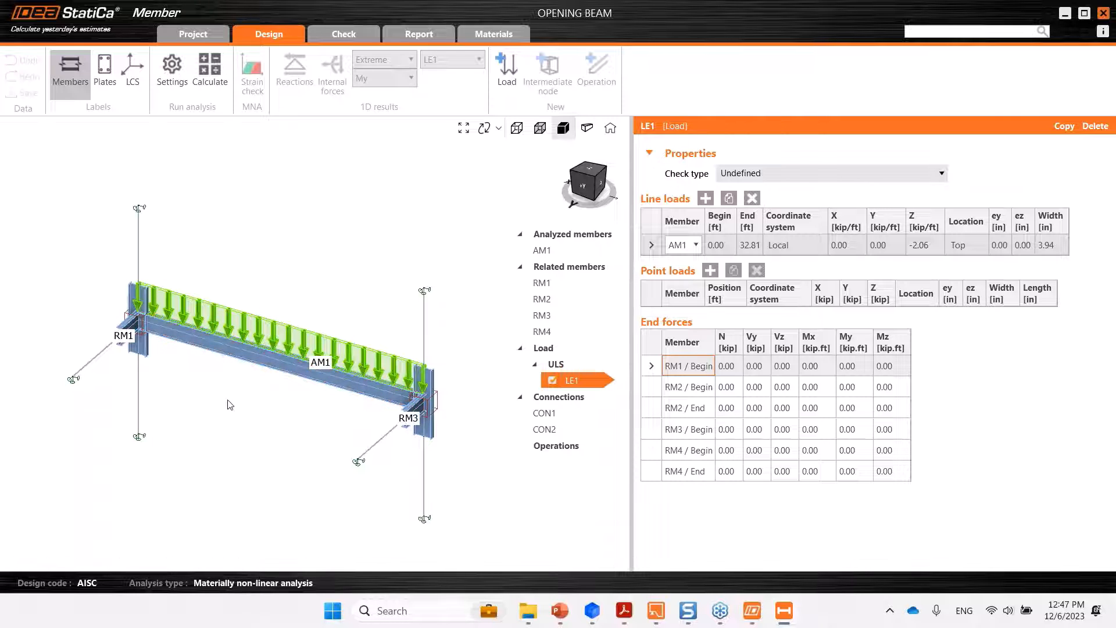
scroll(117, 338, "up", 5)
scroll(114, 338, "up", 2)
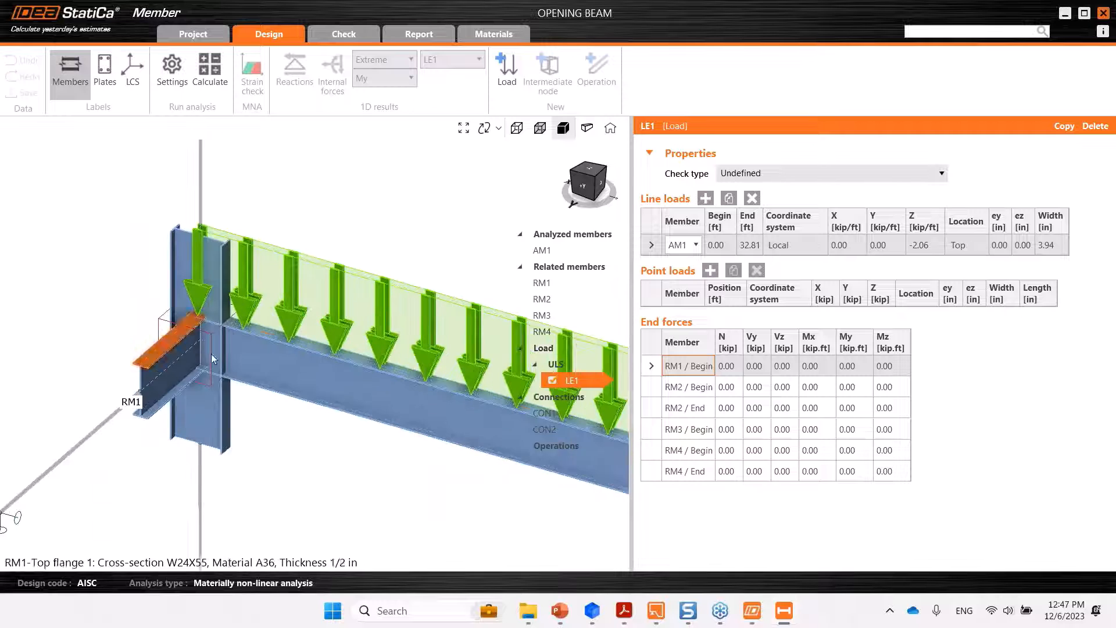
middle_click_drag(275, 461, 177, 427)
scroll(165, 431, "down", 4)
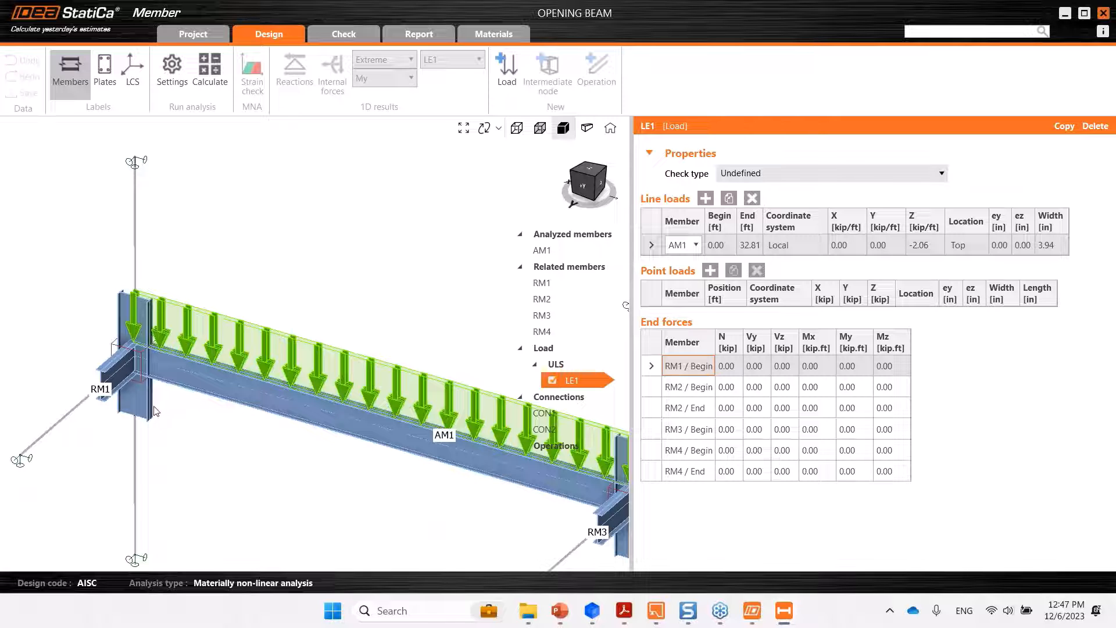
middle_click_drag(186, 418, 154, 422)
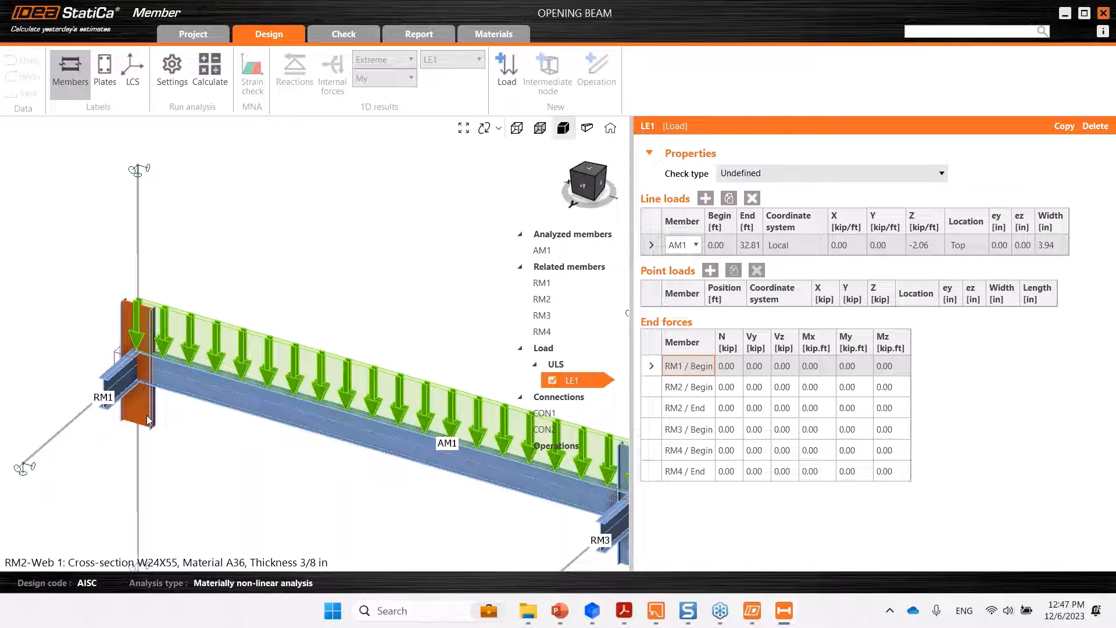
- Delete related members RM1 and RM2 from connection CON1 at the start of beam AM1
left_click(113, 384)
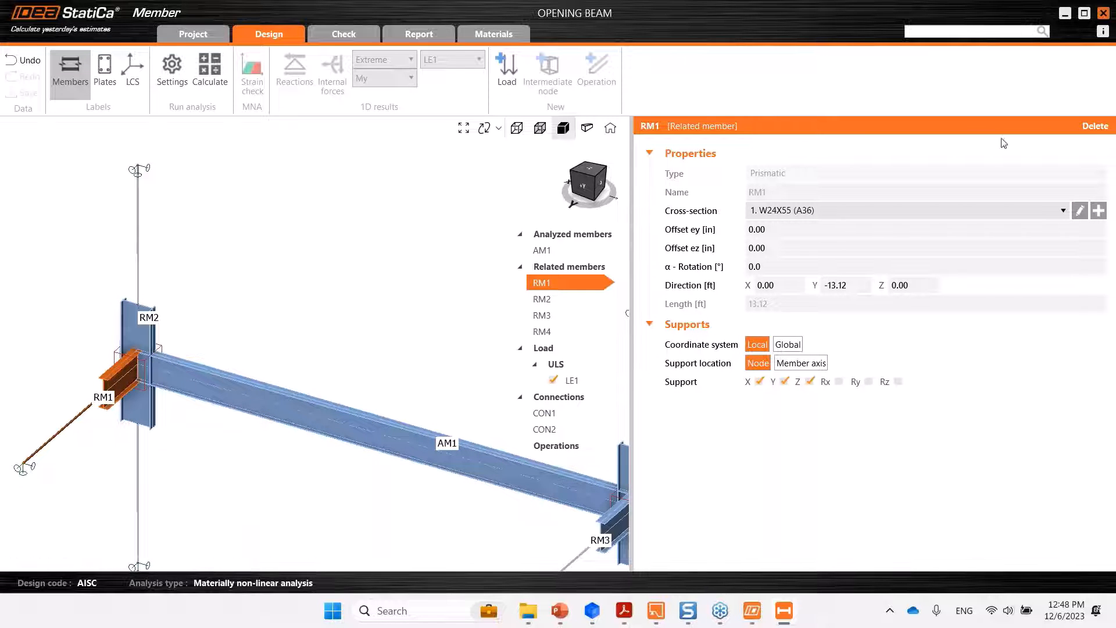
left_click(1084, 129)
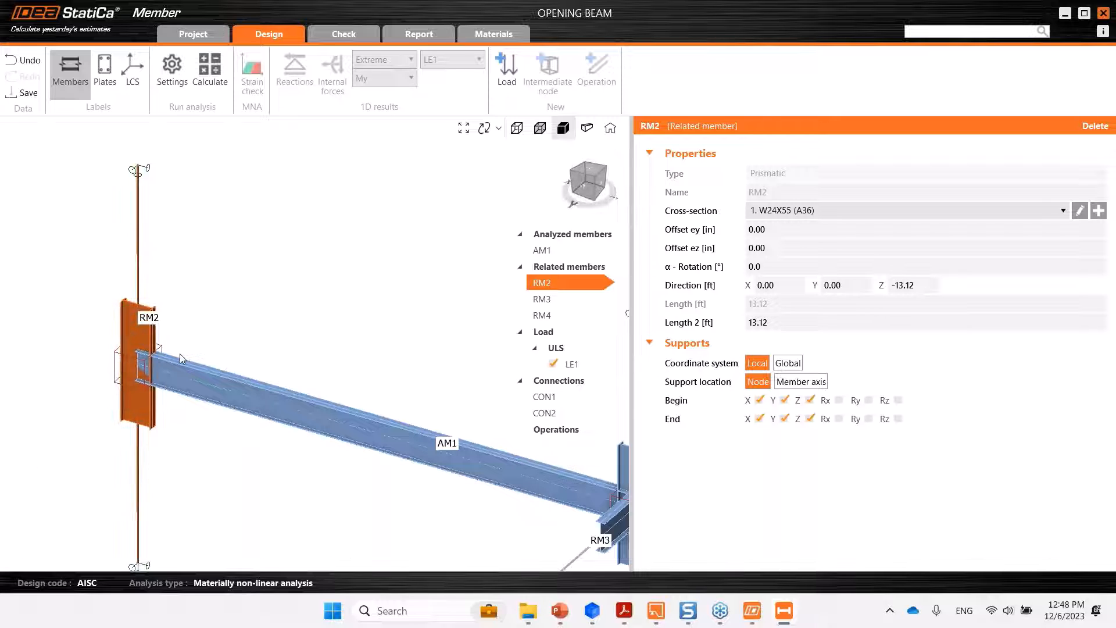
scroll(162, 397, "up", 2)
scroll(162, 397, "up", 2)
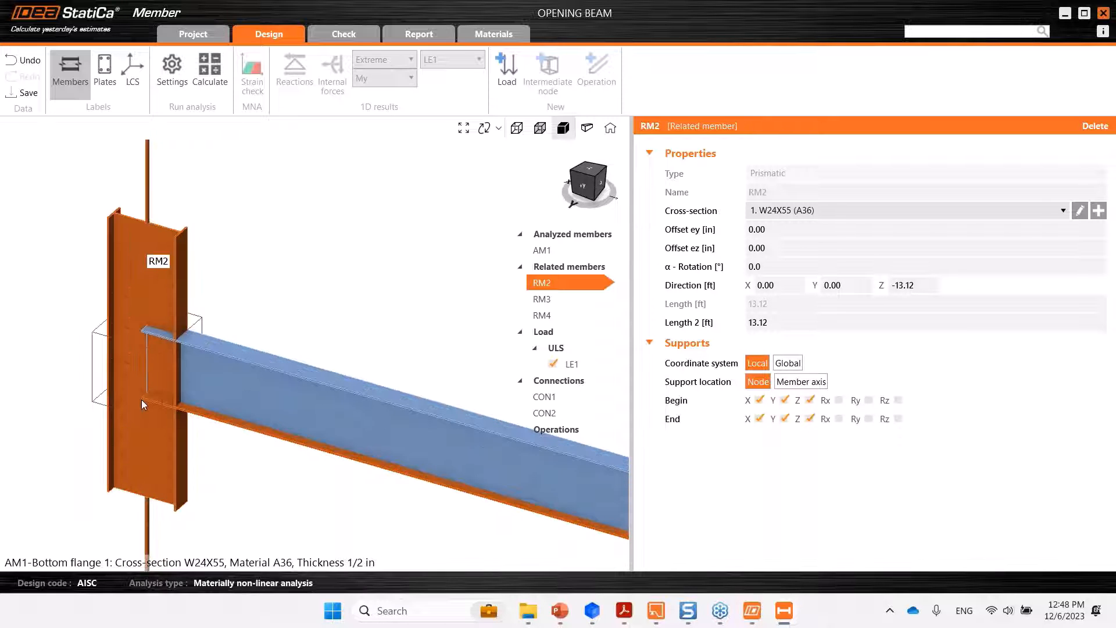
left_click(160, 360)
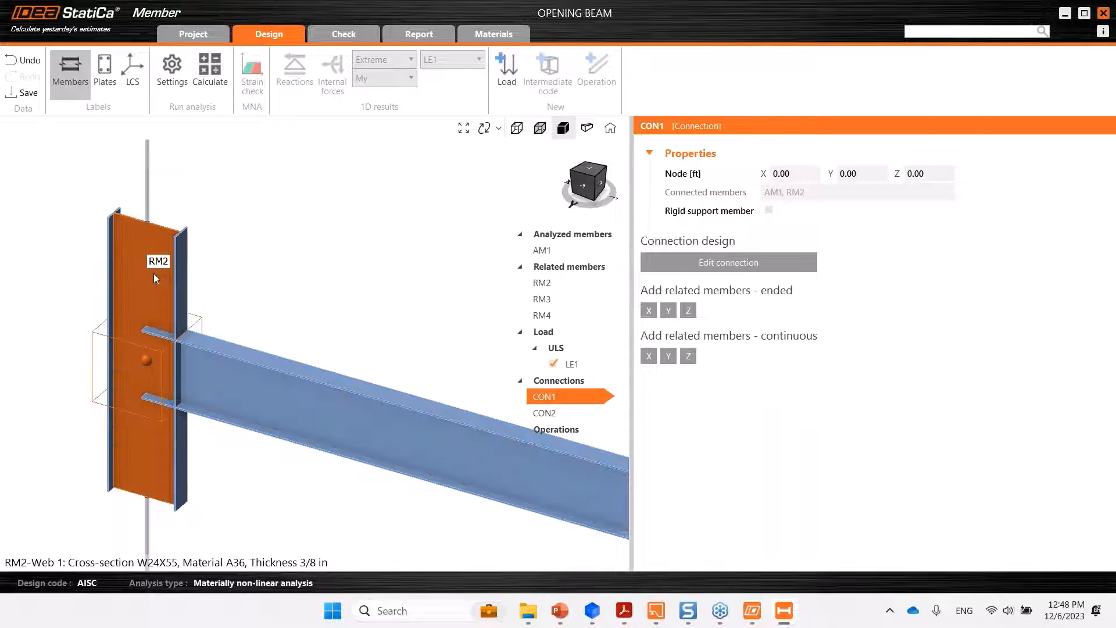
scroll(264, 245, "down", 2)
middle_click_drag(264, 246, 124, 309)
scroll(247, 276, "down", 2)
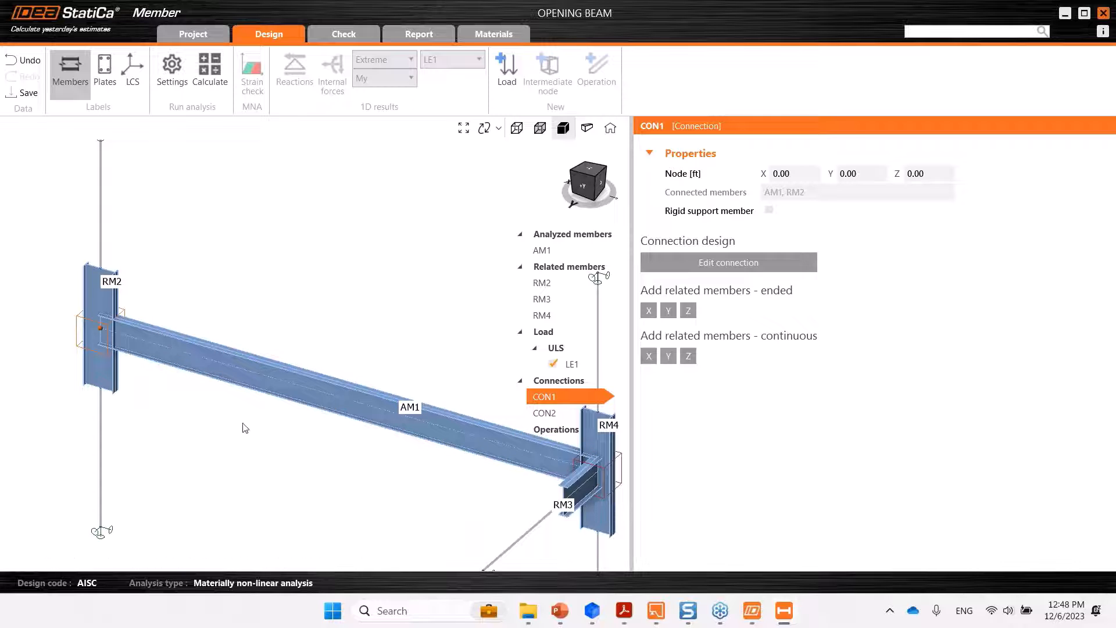
middle_click_drag(242, 430, 278, 460)
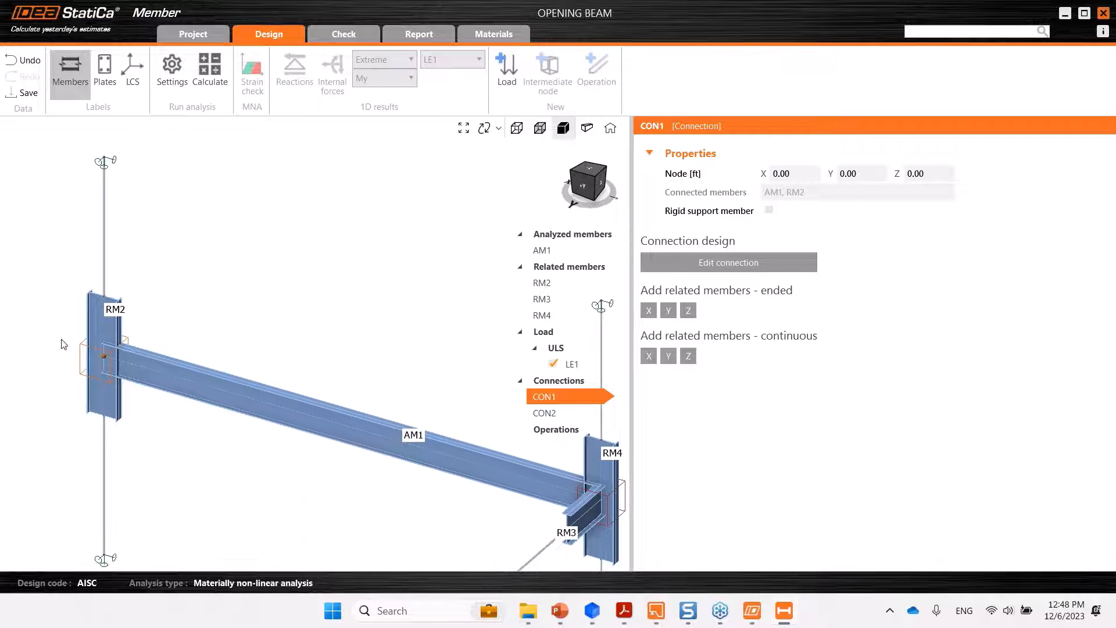
left_click(105, 321)
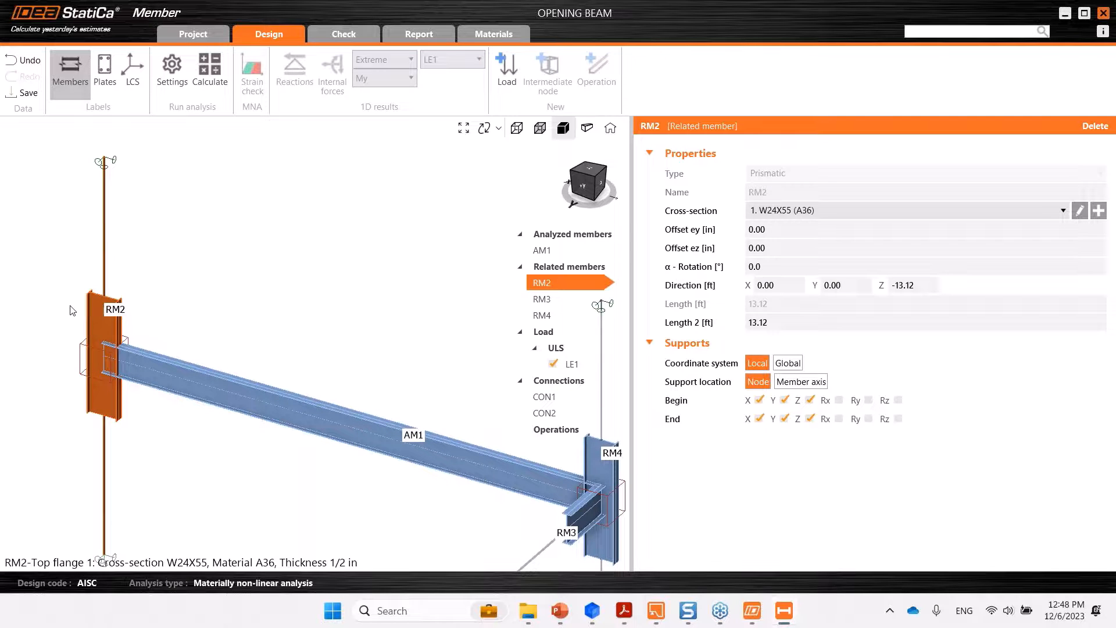
key("Delete")
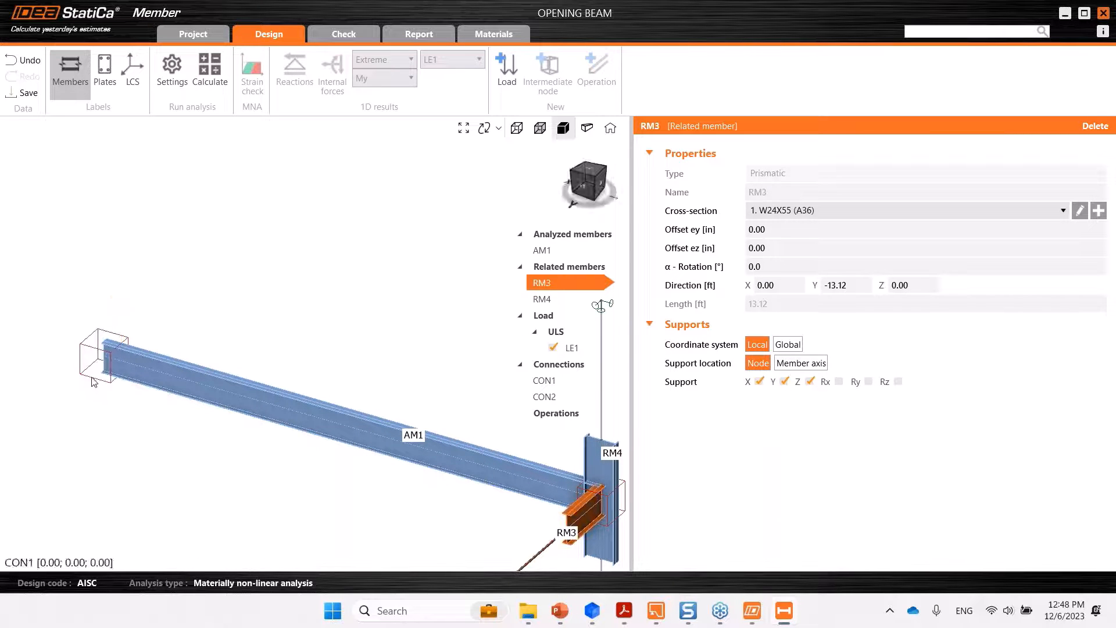
- Enable the rigid support member for connection CON1 and inspect the support at the beam's end
left_click(93, 380)
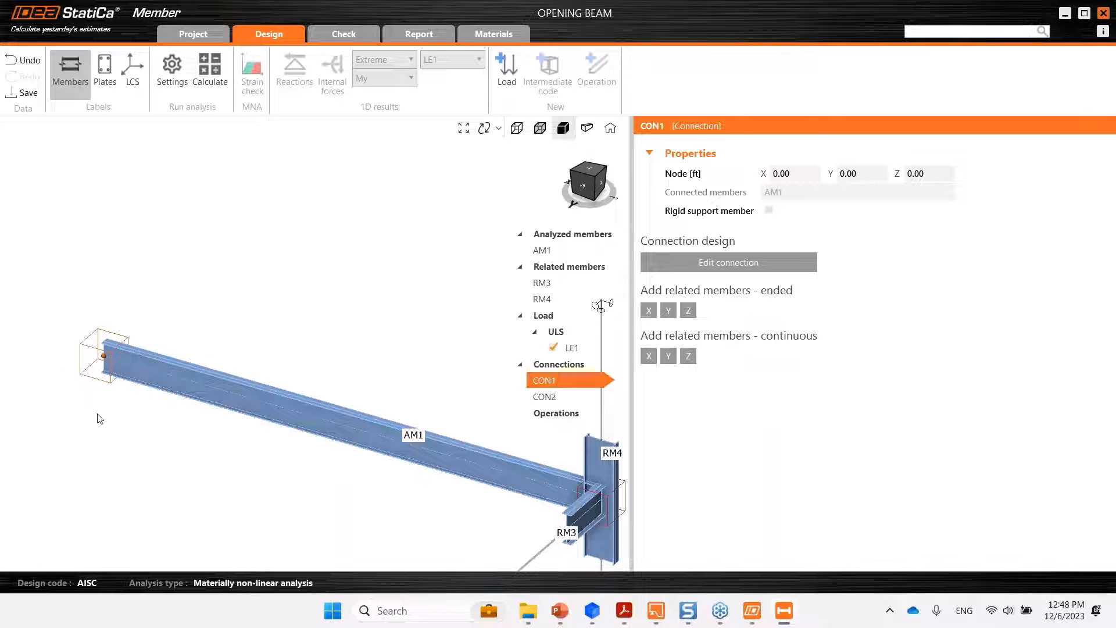
left_click(770, 212)
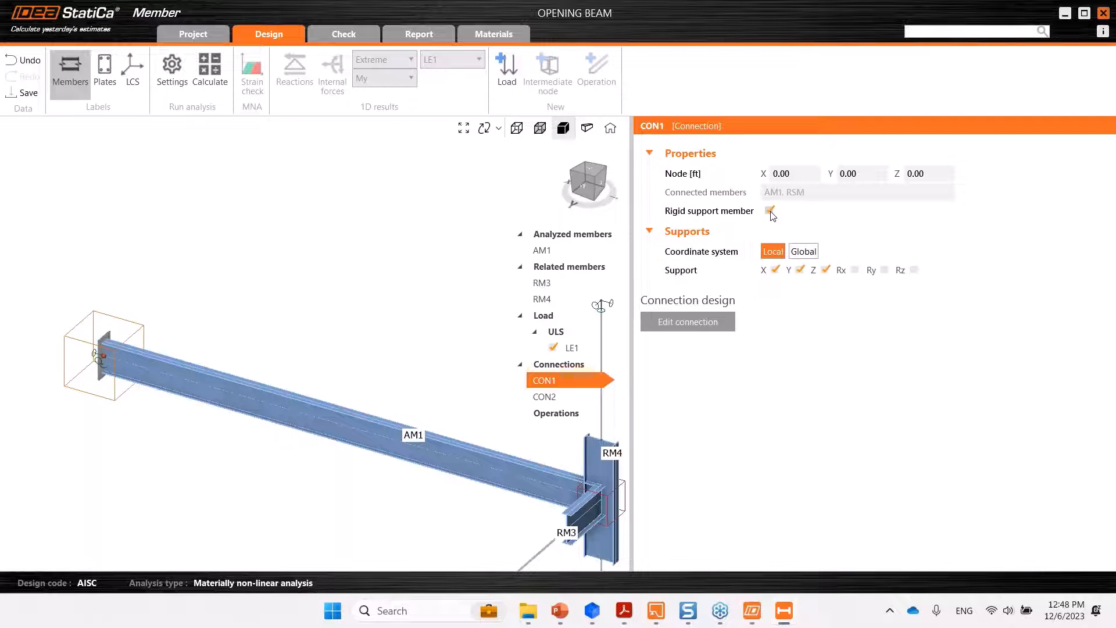
middle_click_drag(35, 468, 112, 464)
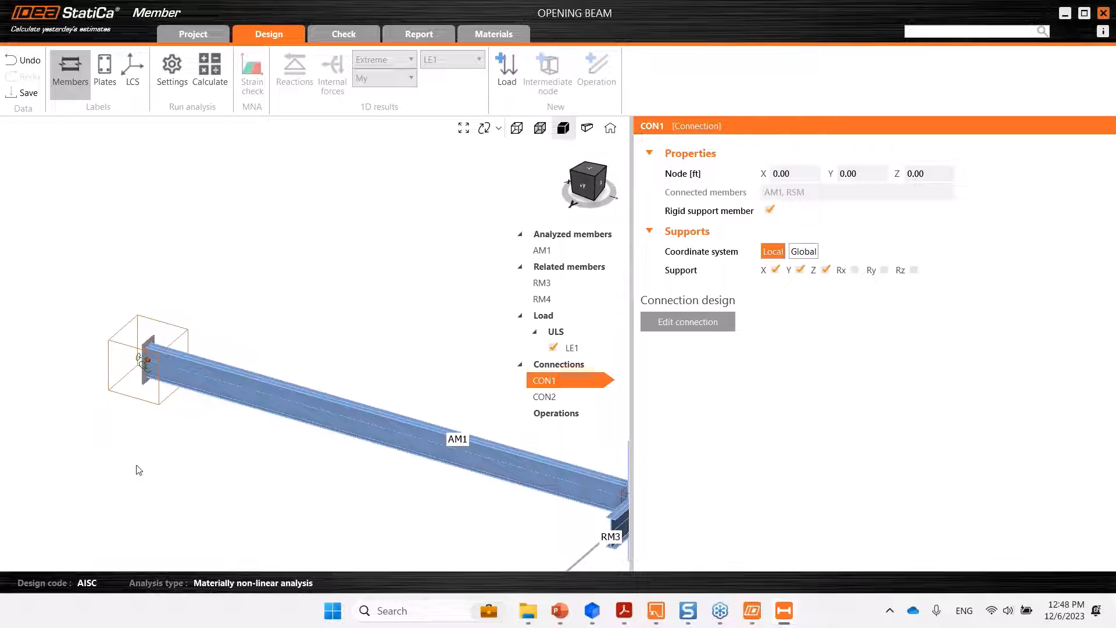
scroll(152, 451, "down", 3)
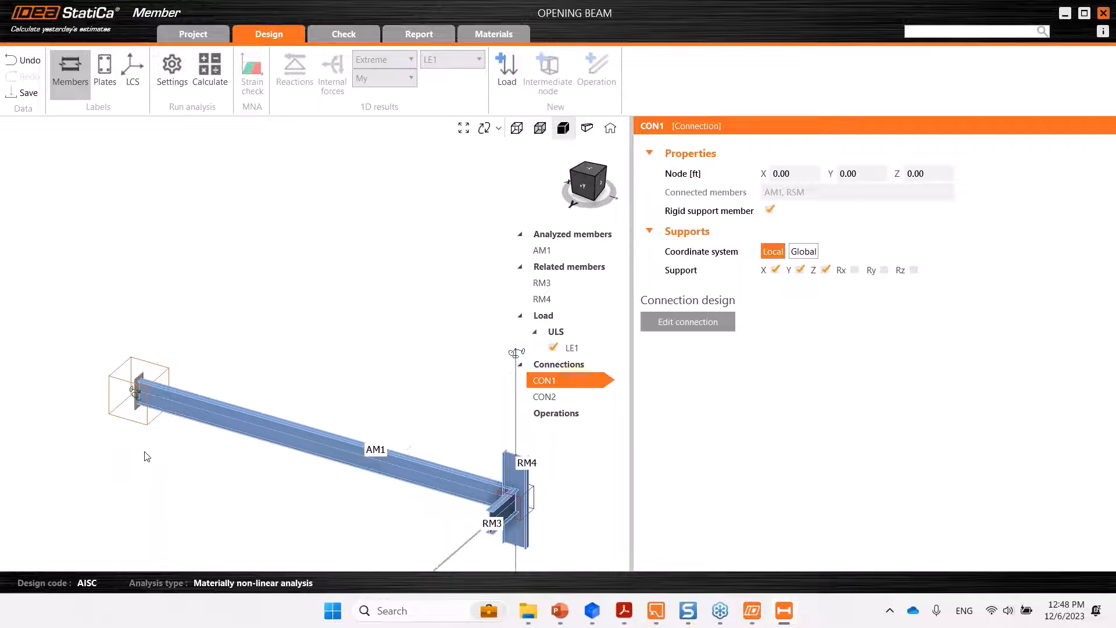
scroll(151, 454, "up", 5)
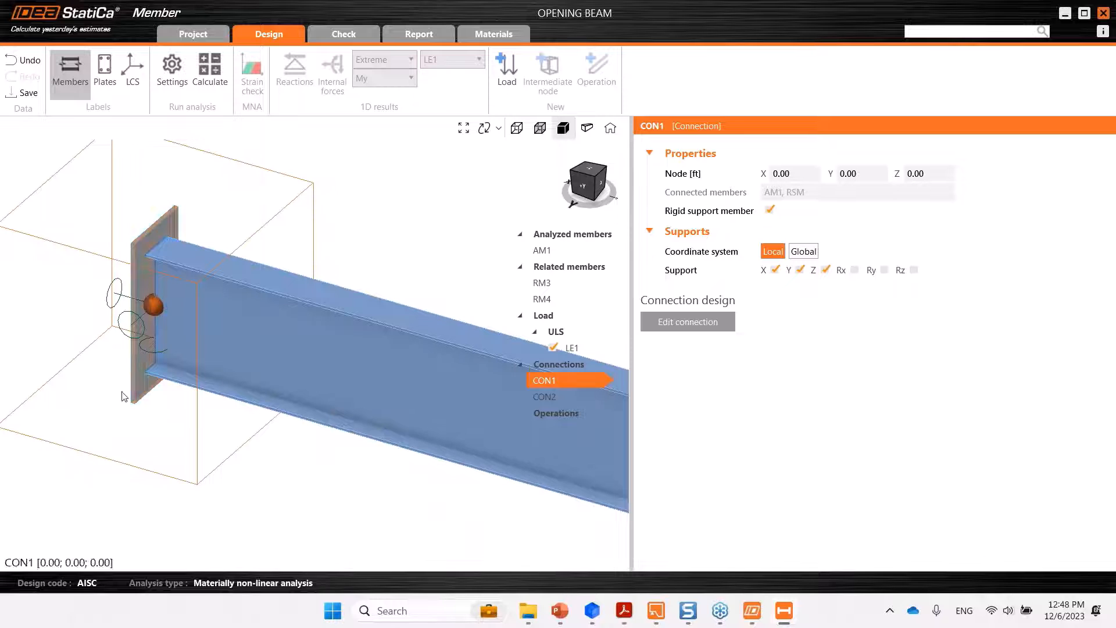
scroll(160, 421, "down", 2)
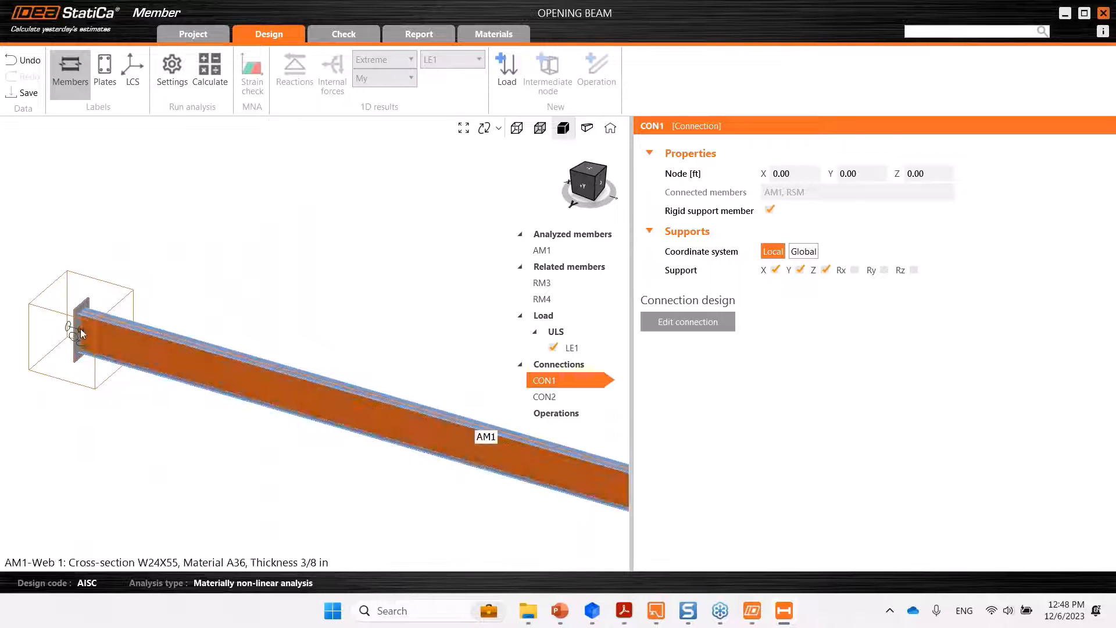
scroll(79, 330, "up", 3)
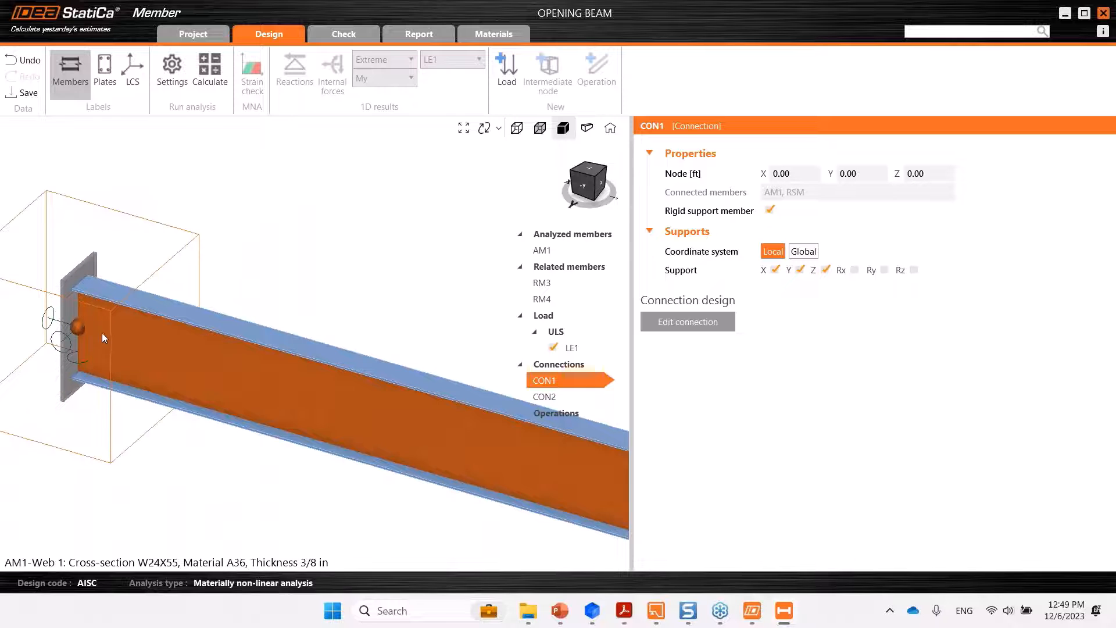
- Delete related members RM4 and RM3 from the end of beam AM1
scroll(68, 322, "down", 2)
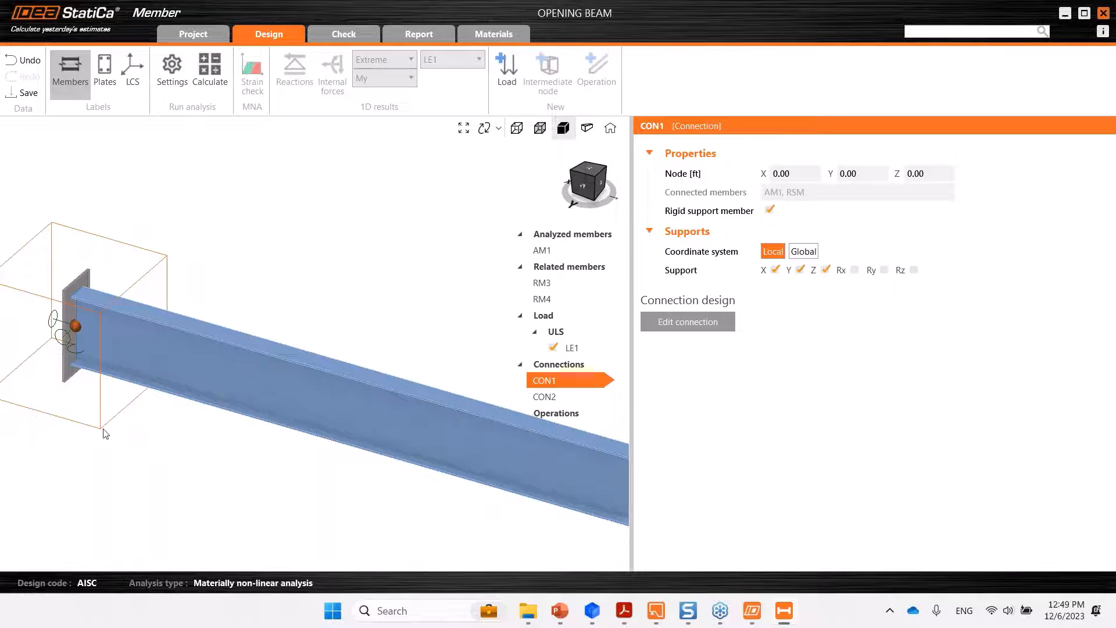
scroll(148, 349, "down", 5)
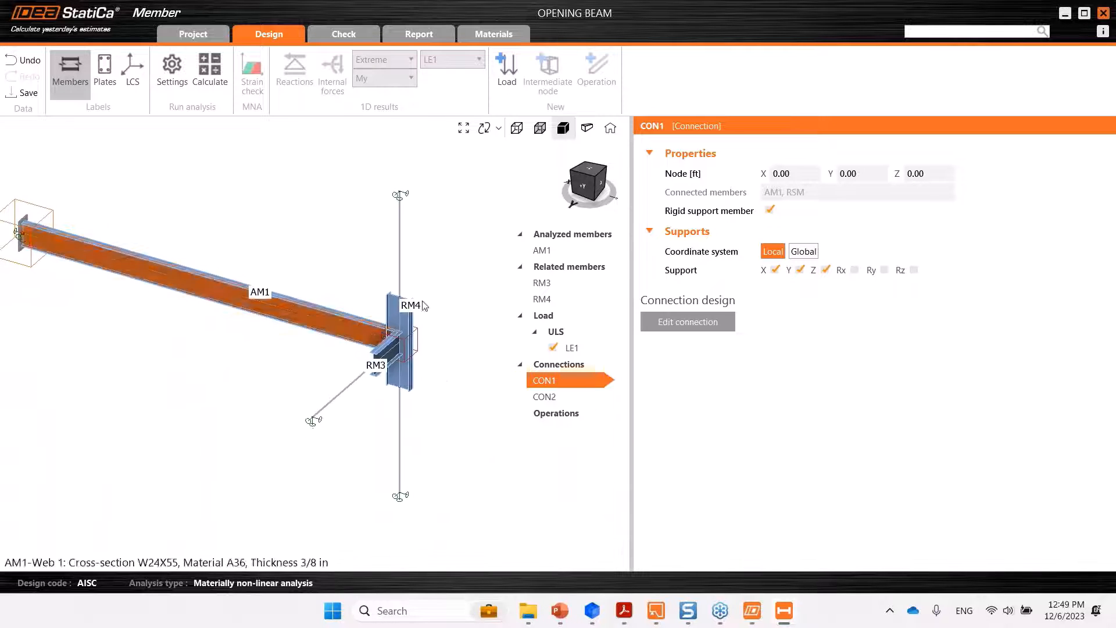
left_click(409, 316)
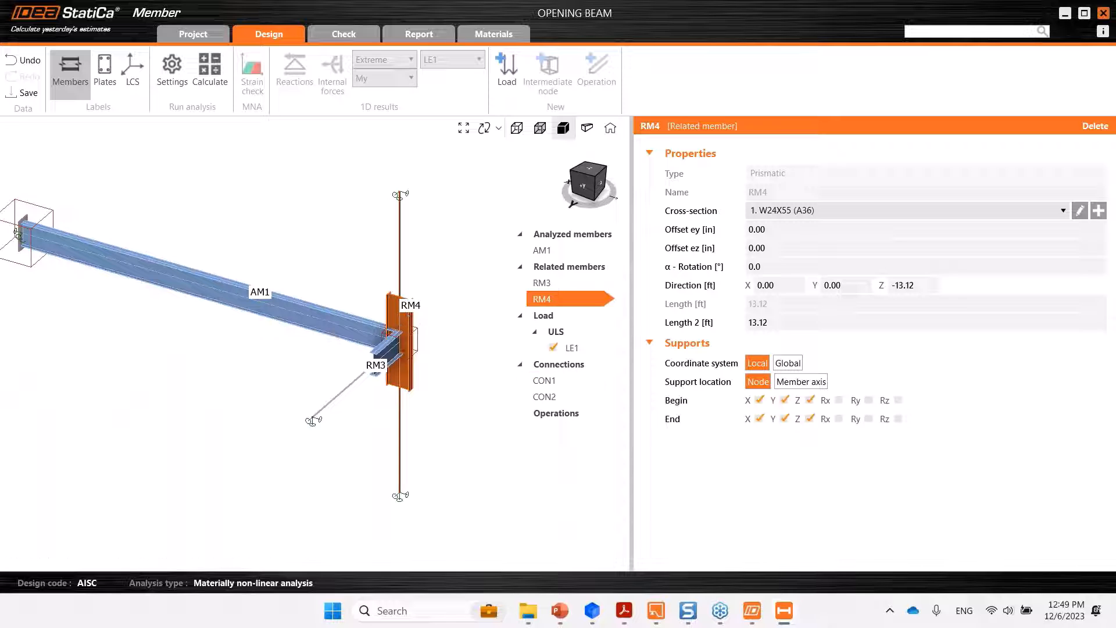
left_click(1095, 125)
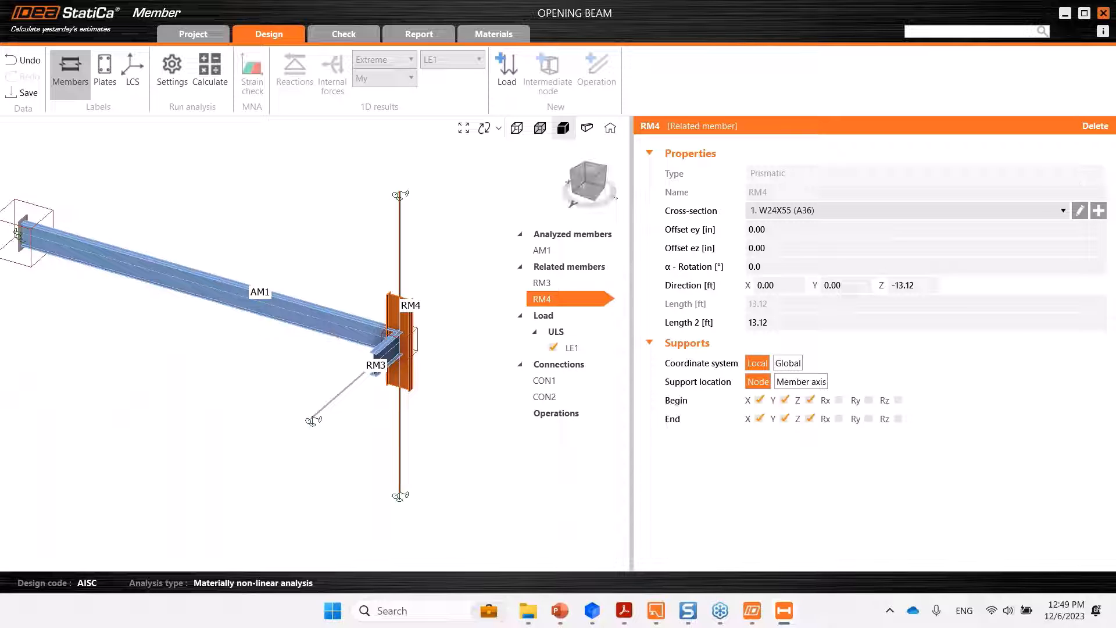
left_click(365, 363)
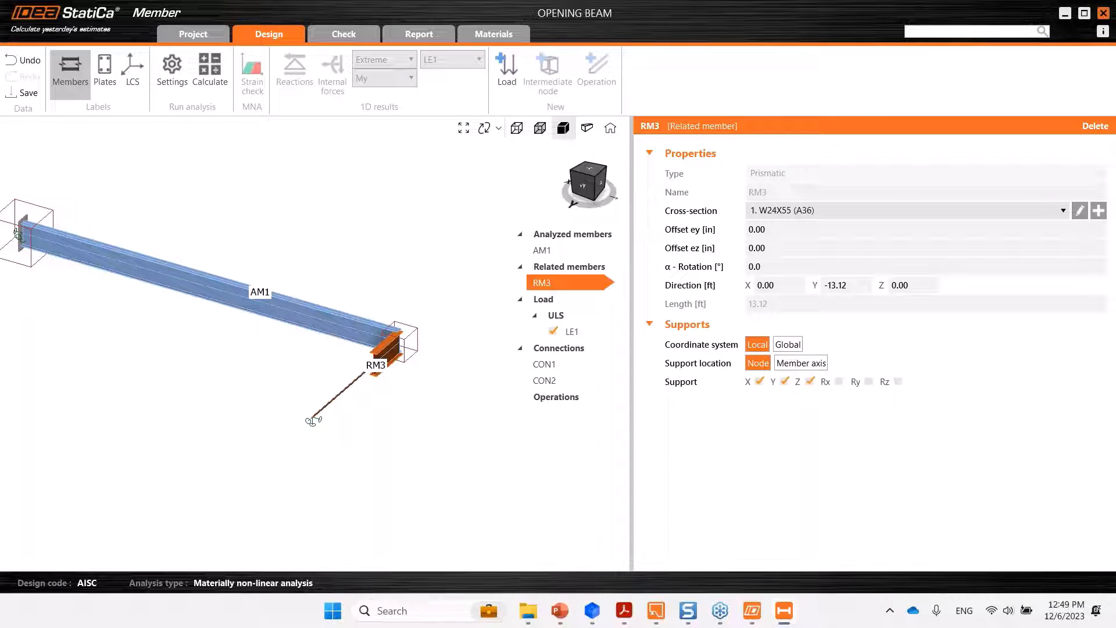
left_click(1095, 126)
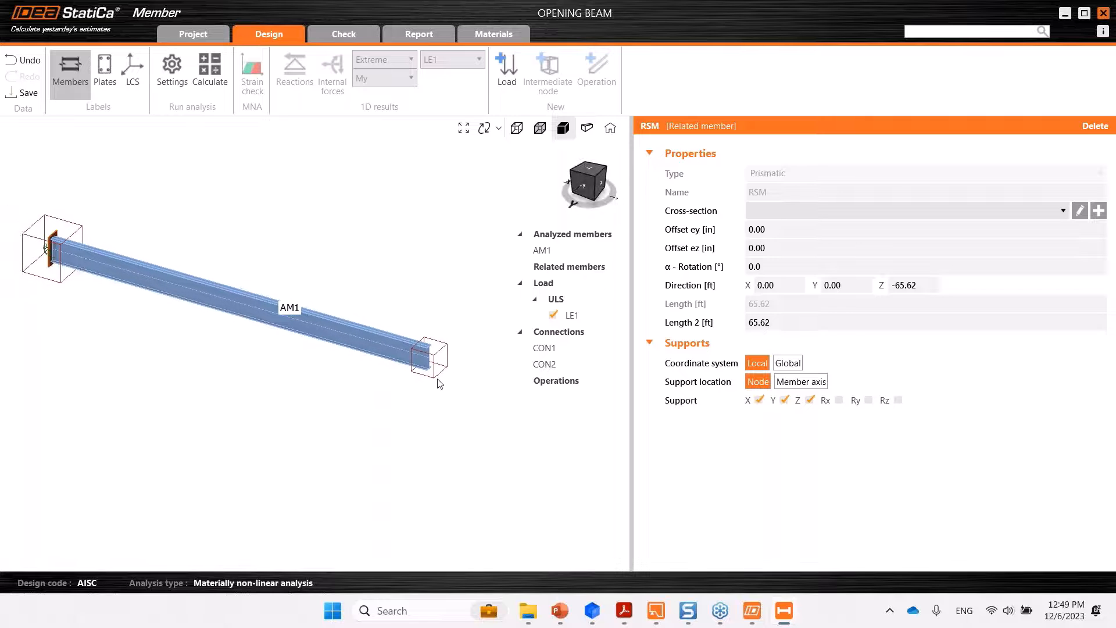
- Enable the rigid support member for connection CON2 at the end of beam AM1
left_click(438, 380)
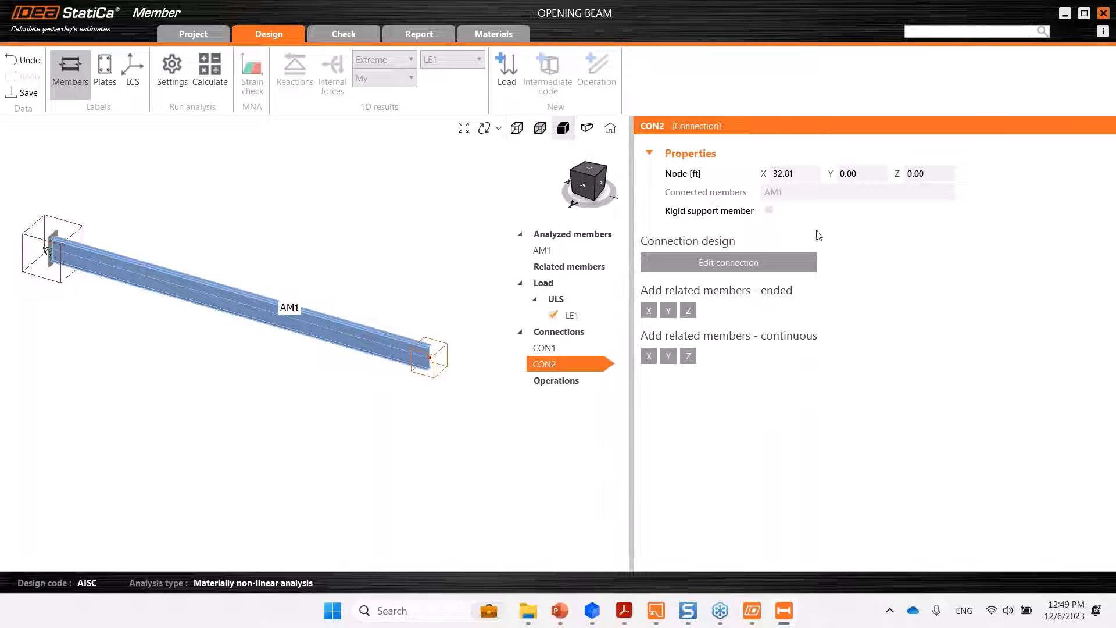
left_click(769, 210)
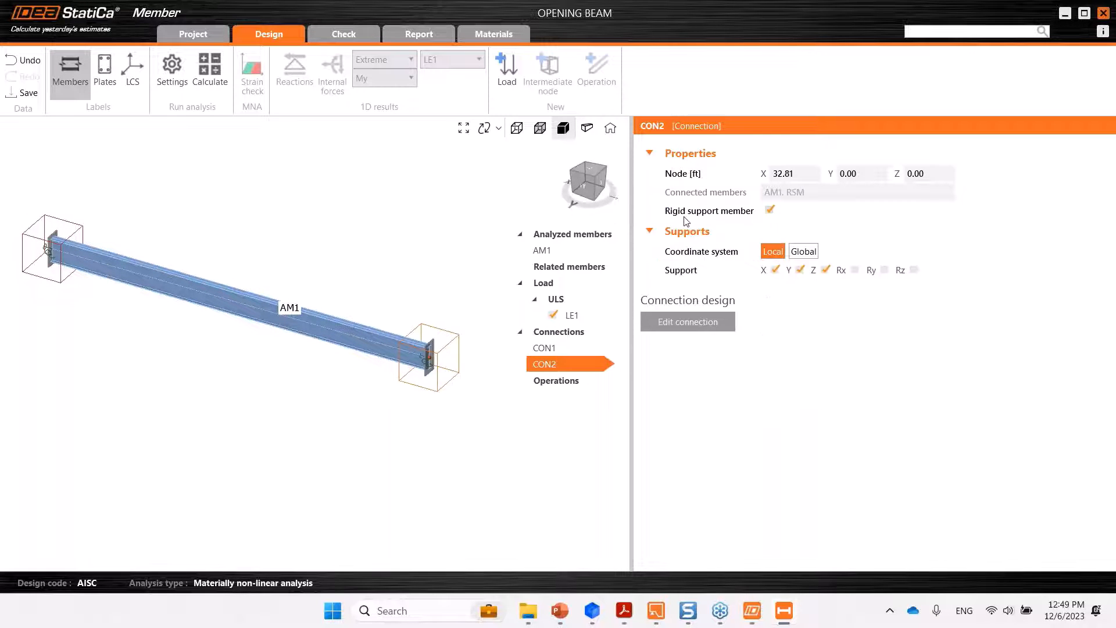
middle_click_drag(311, 393, 326, 411)
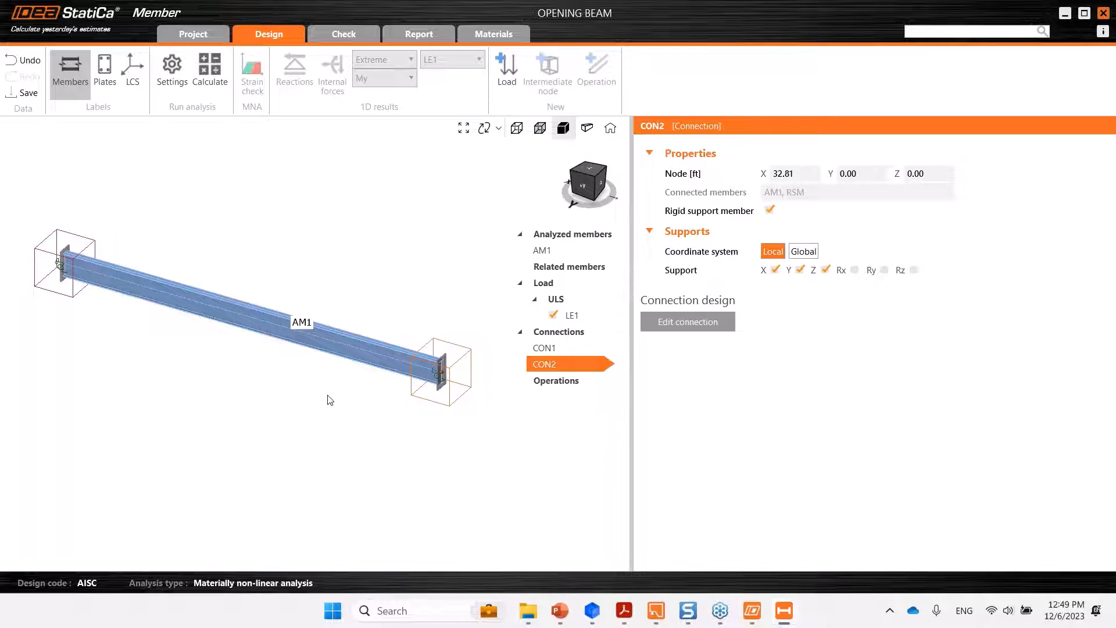
- Open the connection design of CON1 and choose the bolted Fin plate template with a single bolt column from the Connection Library
left_click(59, 295)
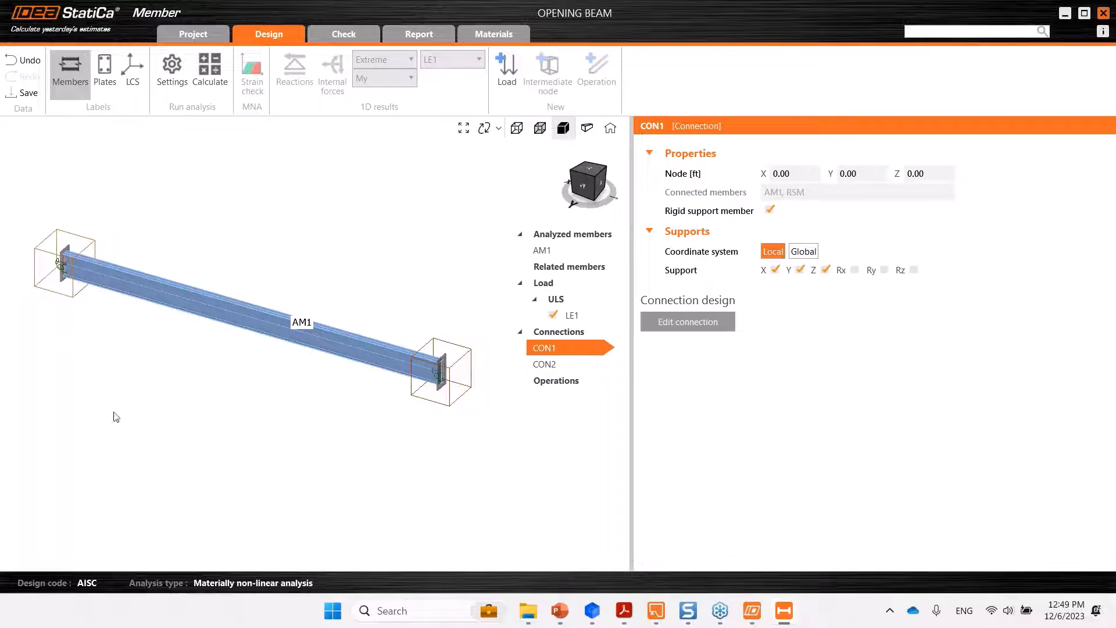
left_click(697, 324)
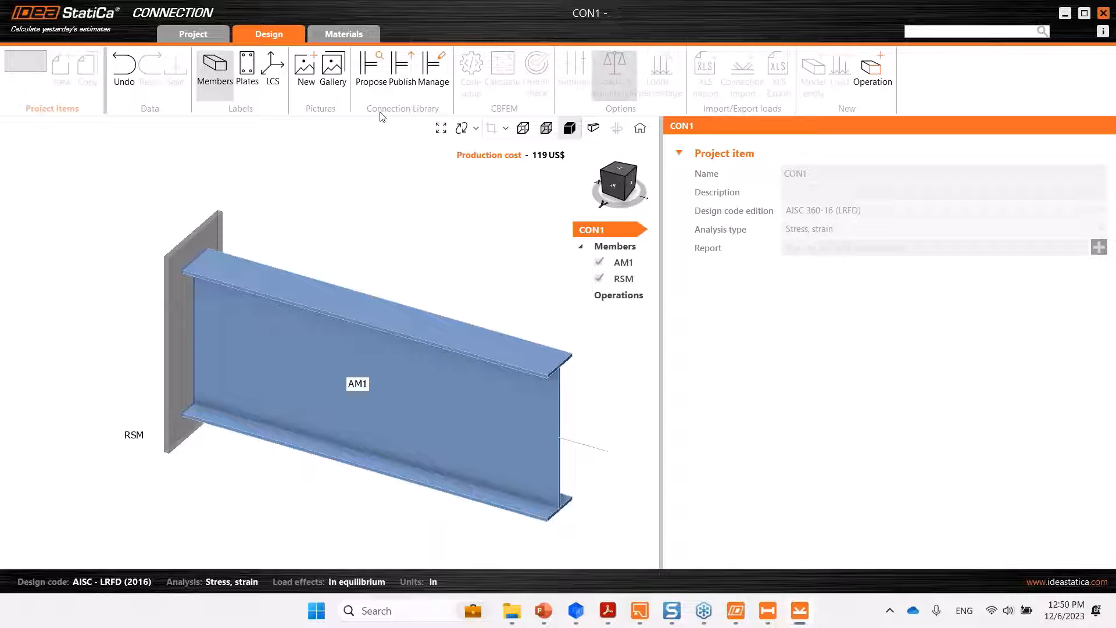
left_click(370, 82)
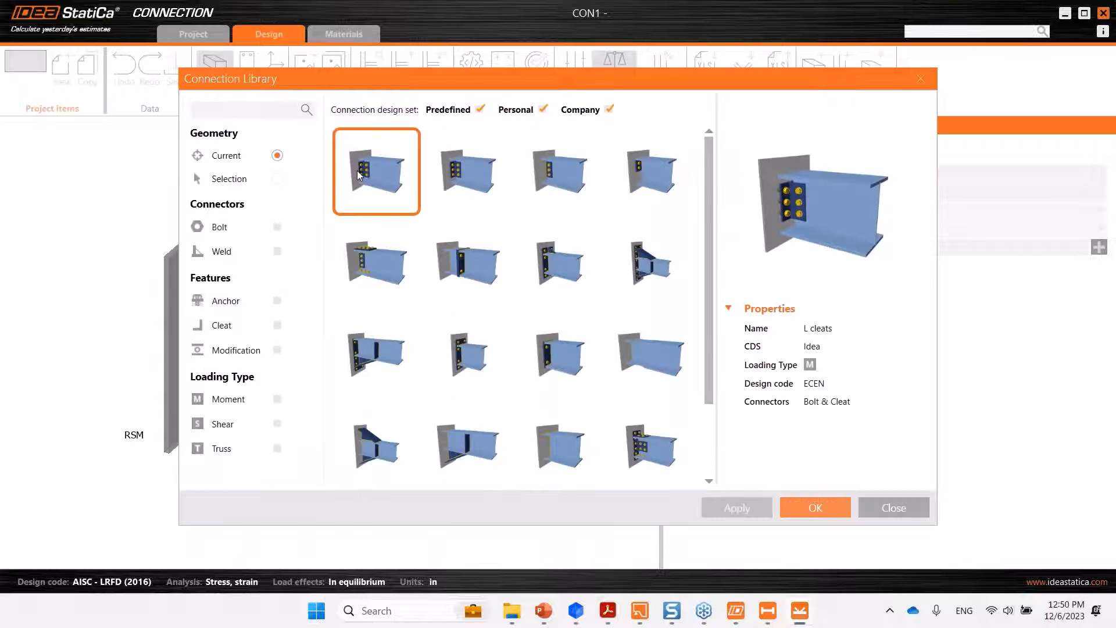
left_click(585, 181)
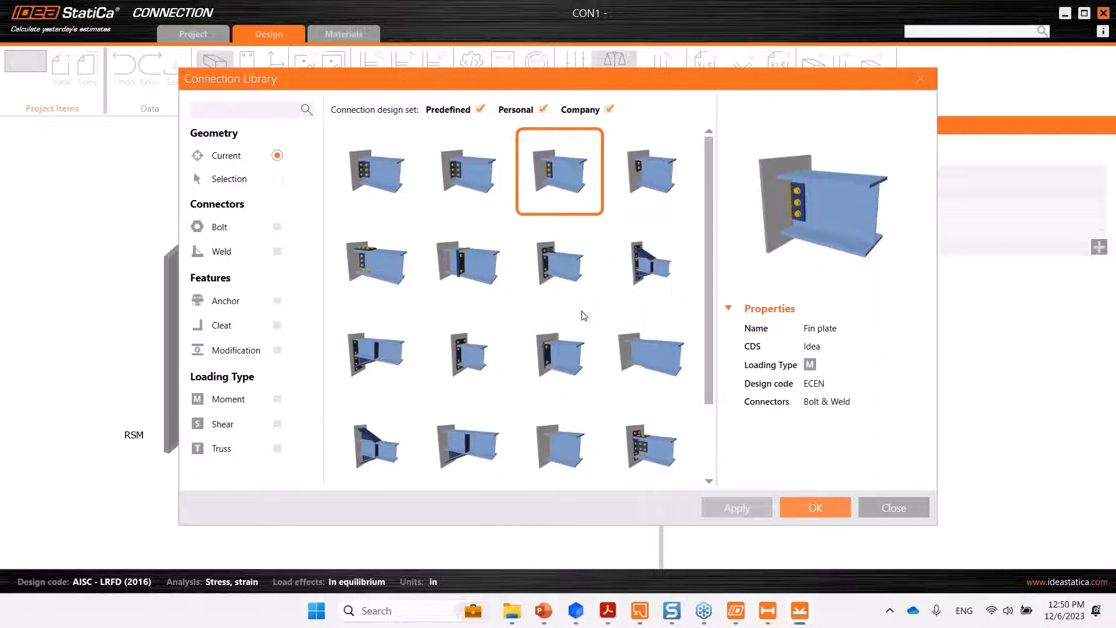
scroll(583, 316, "down", 1)
scroll(583, 346, "up", 1)
left_click(814, 507)
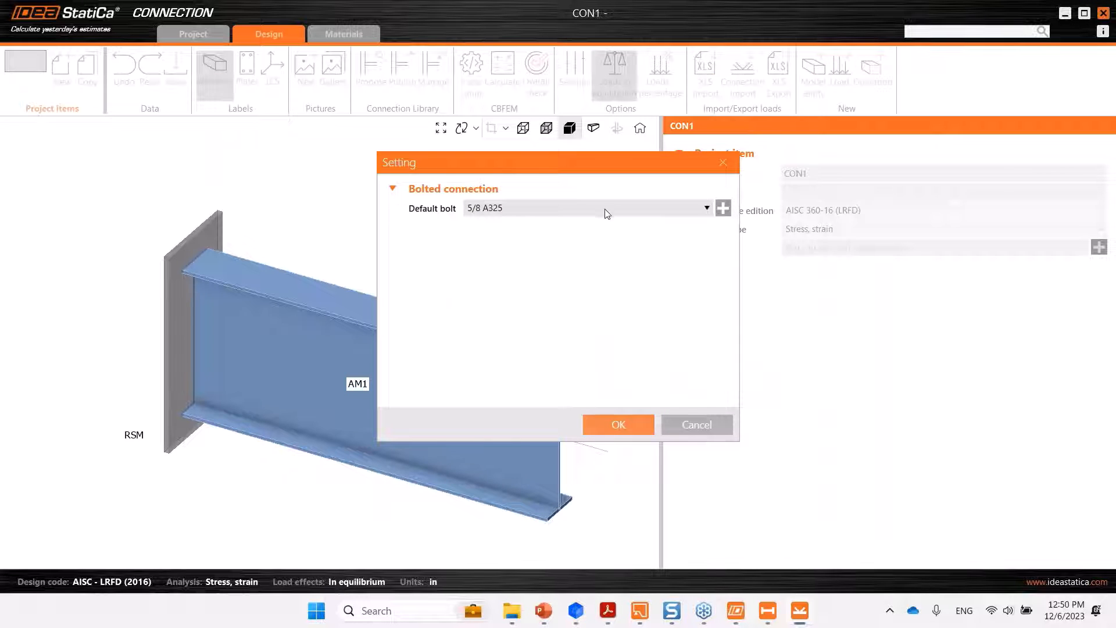
- Set the template's default bolt to the 3/4 A325 assembly and apply the fin plate design to CON1
left_click(723, 208)
left_click(580, 127)
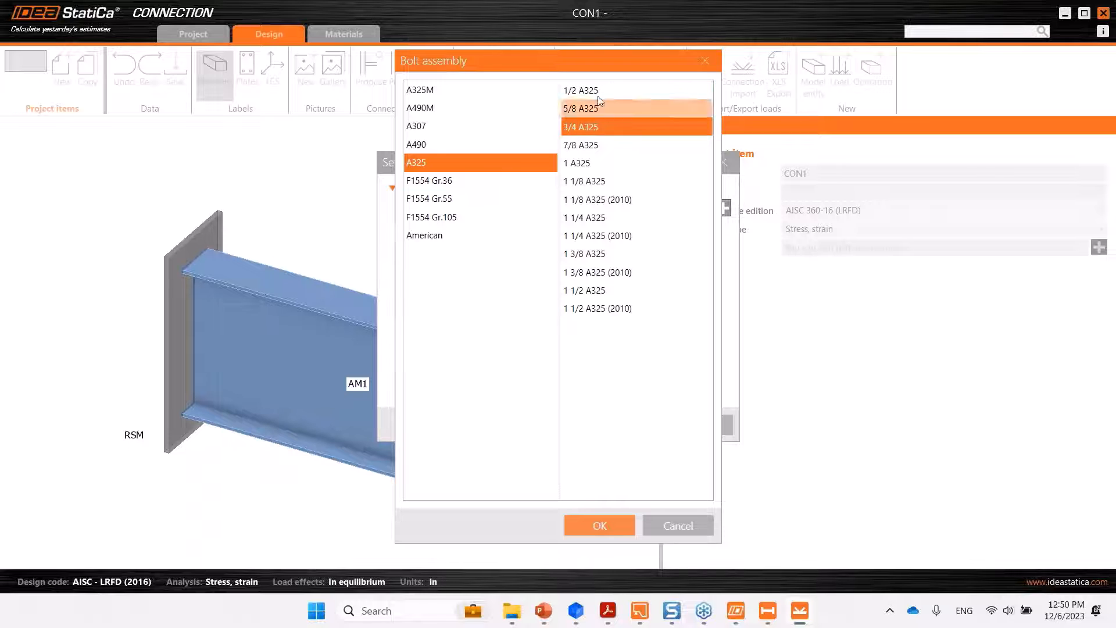
left_click(590, 519)
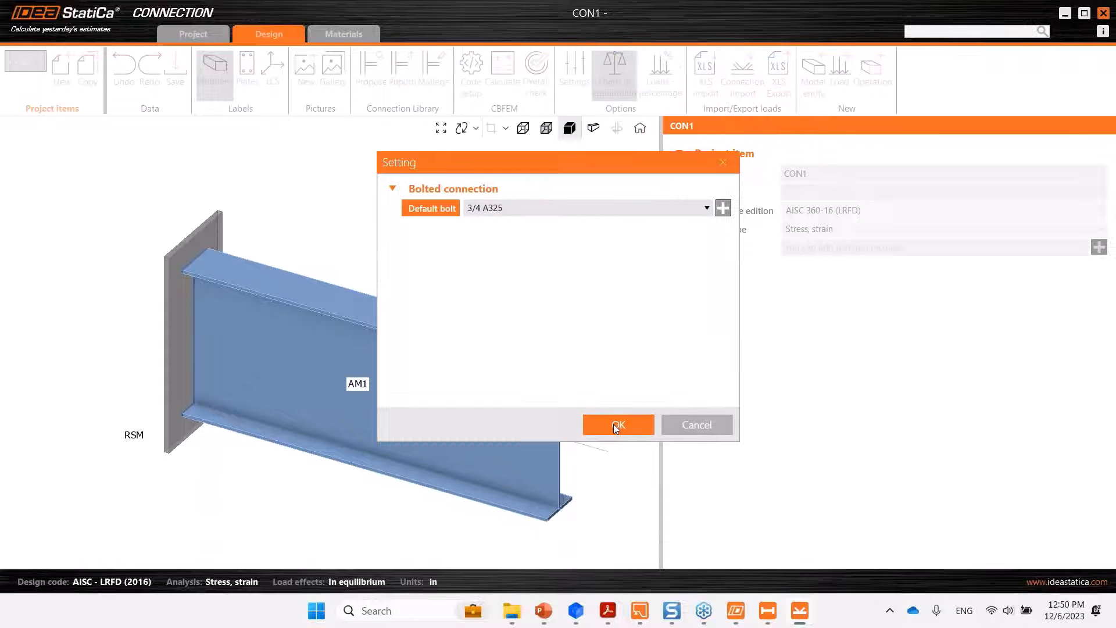
left_click(614, 424)
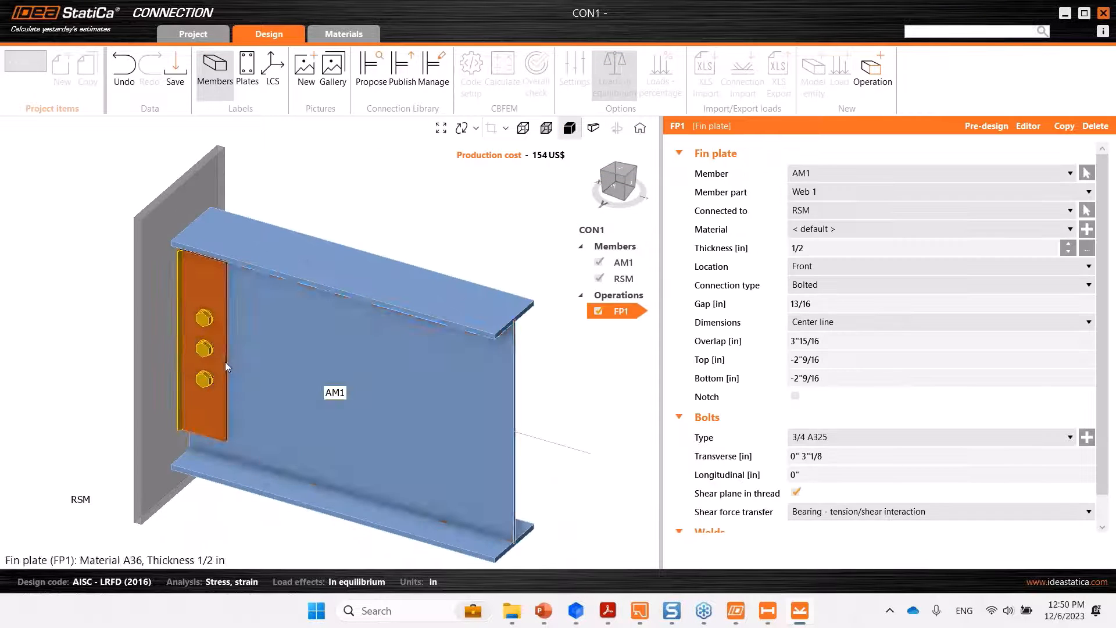
- Dimension the fin plate from Top of steel with a top offset of -2" and a transverse bolt spacing of 3"*5
left_click(828, 322)
left_click(811, 353)
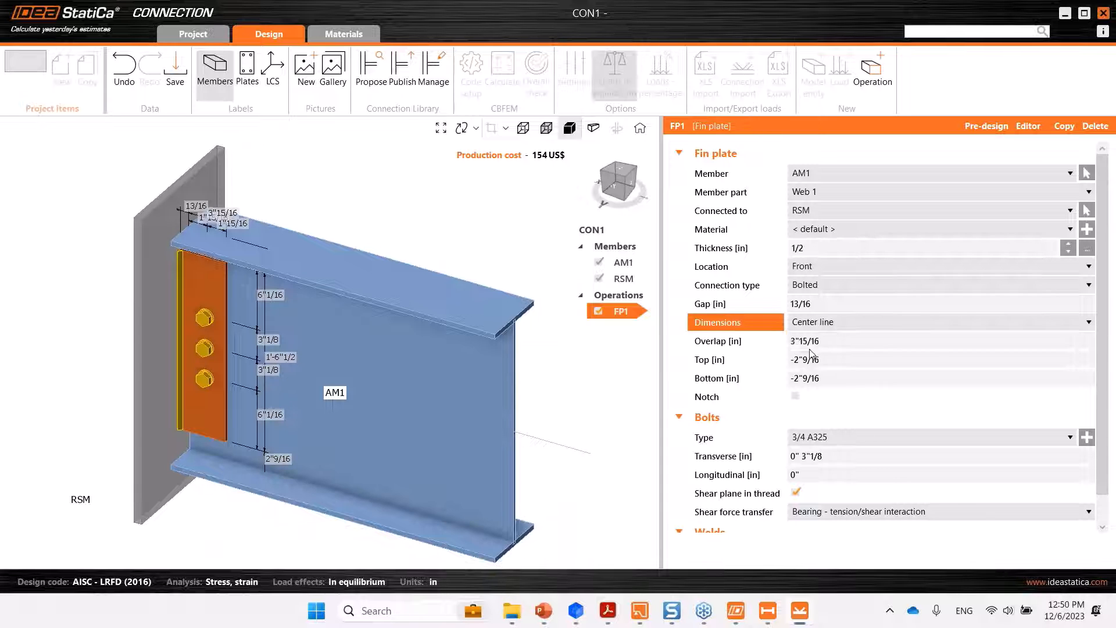
left_click(780, 341)
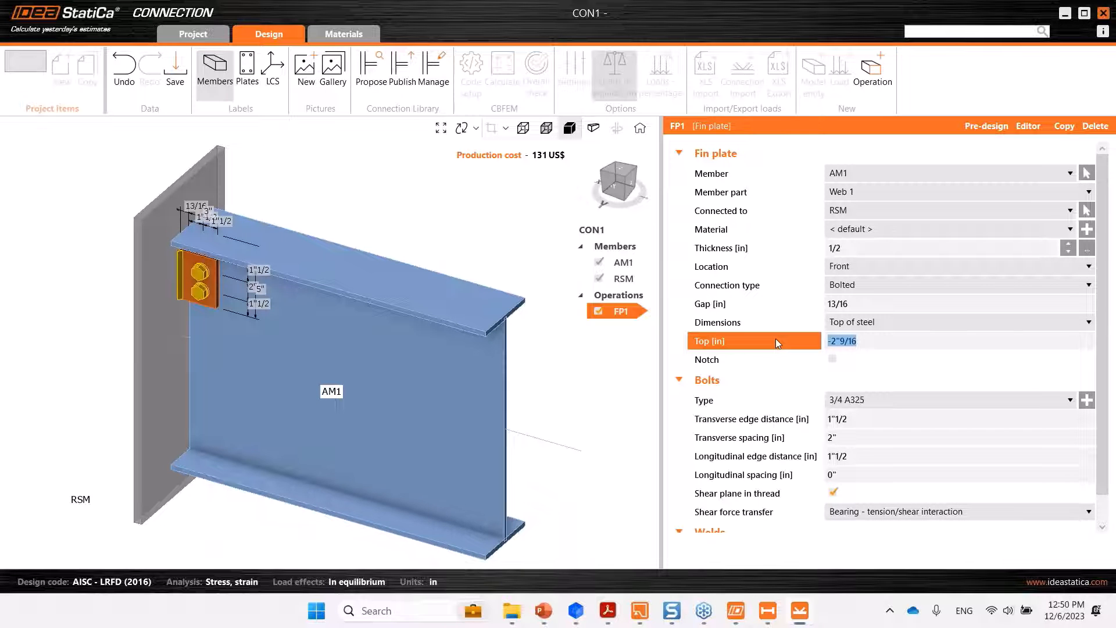
type("-2")
left_click(851, 437)
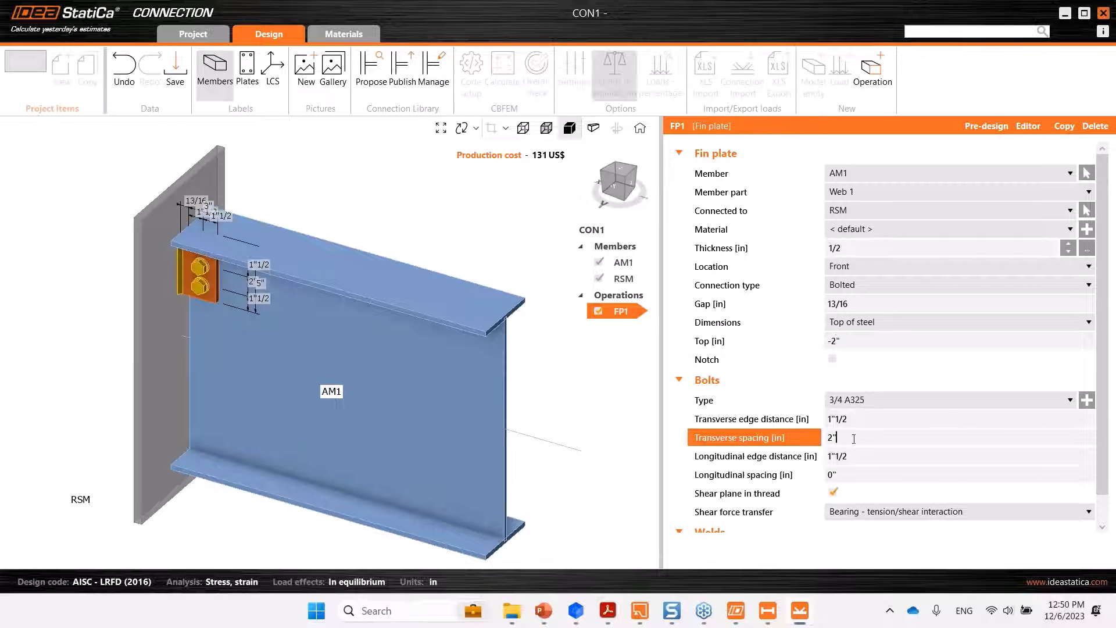
type("3\"")
type("*5")
left_click(863, 453)
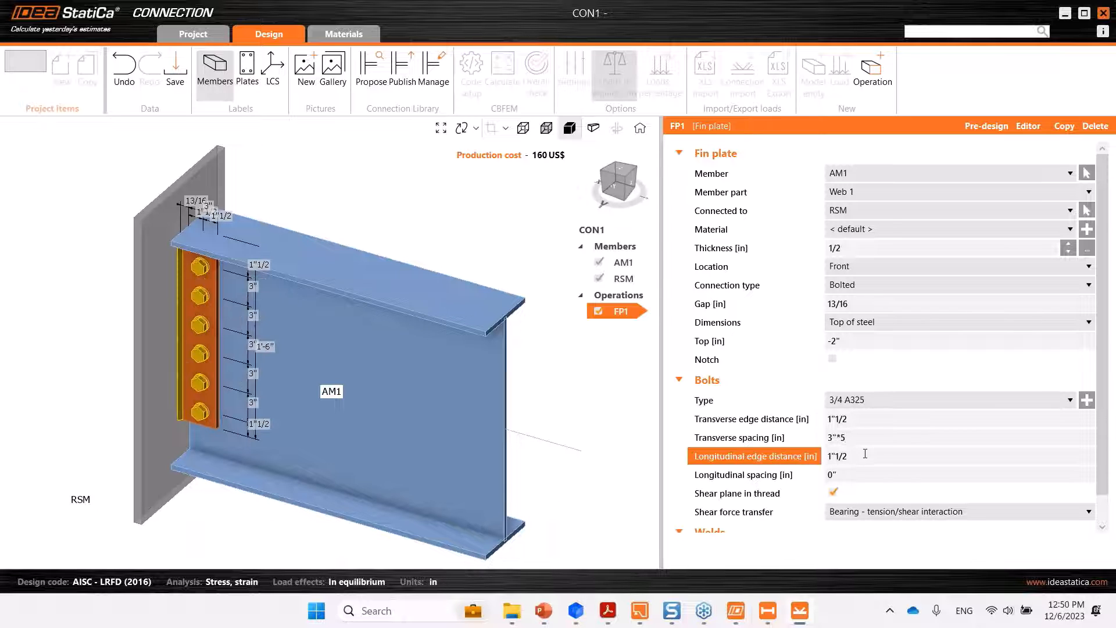
- Inspect the revised fin plate, save the CON1 design and return to the Member model
middle_click_drag(228, 388, 316, 366)
scroll(323, 340, "up", 2)
scroll(283, 354, "down", 2)
scroll(343, 407, "down", 2)
left_click(176, 98)
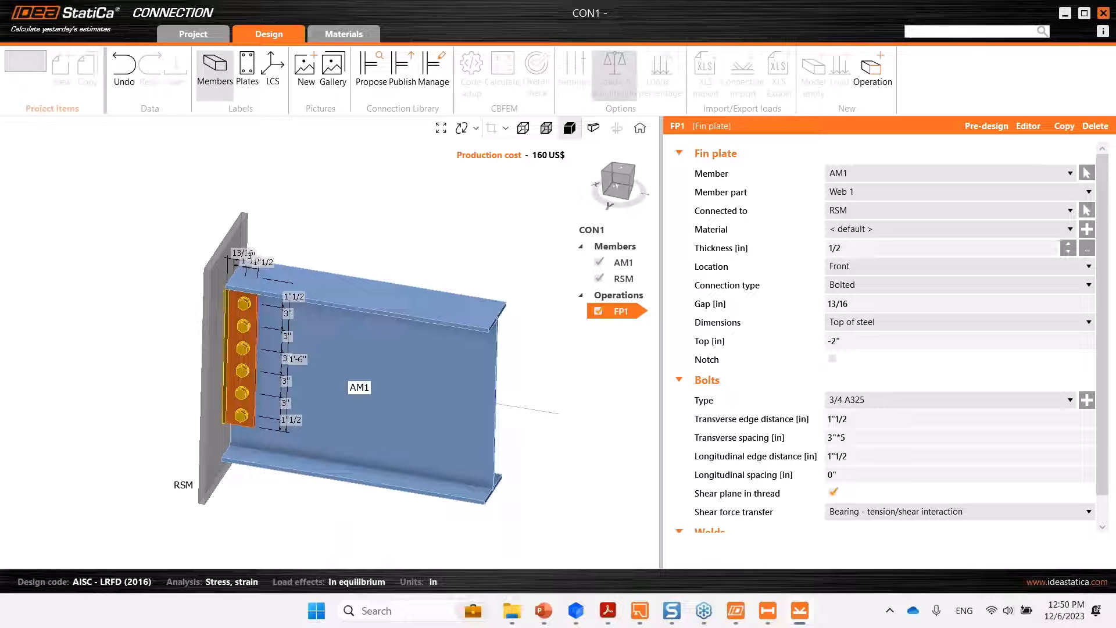
left_click(1103, 14)
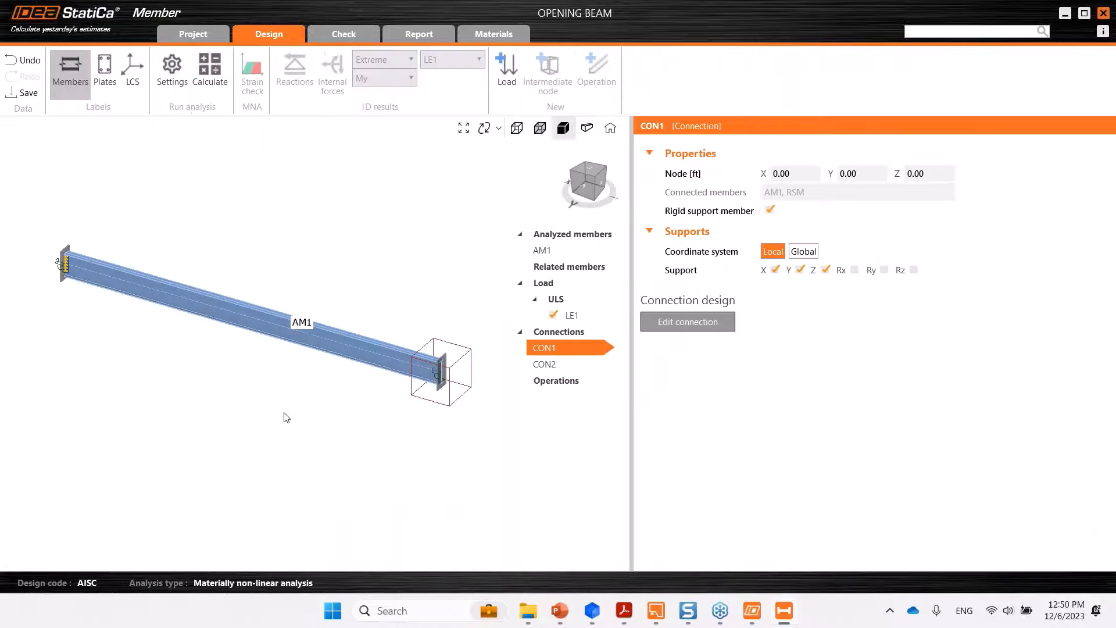
- Apply the recent CON1 connection design to connection CON2
left_click(477, 429)
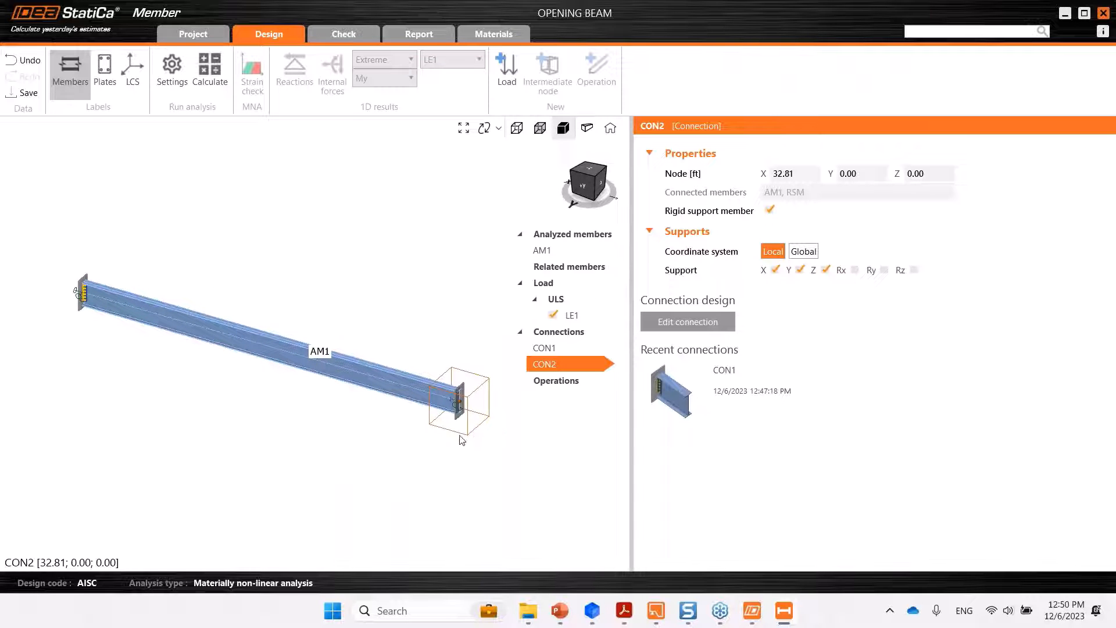
mouse_move(696, 404)
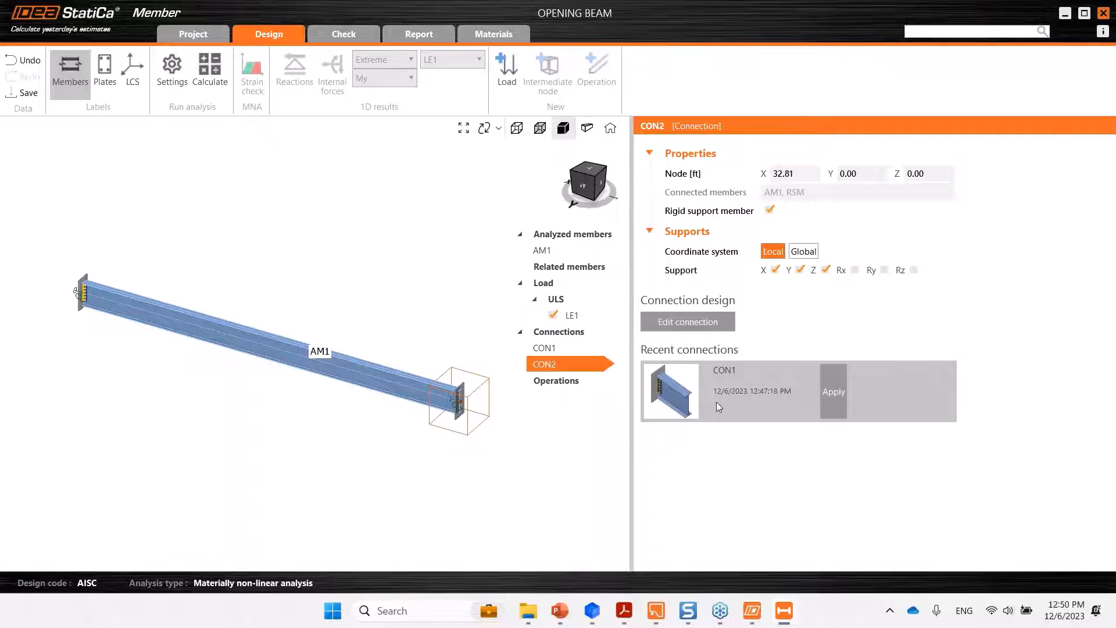
left_click(822, 409)
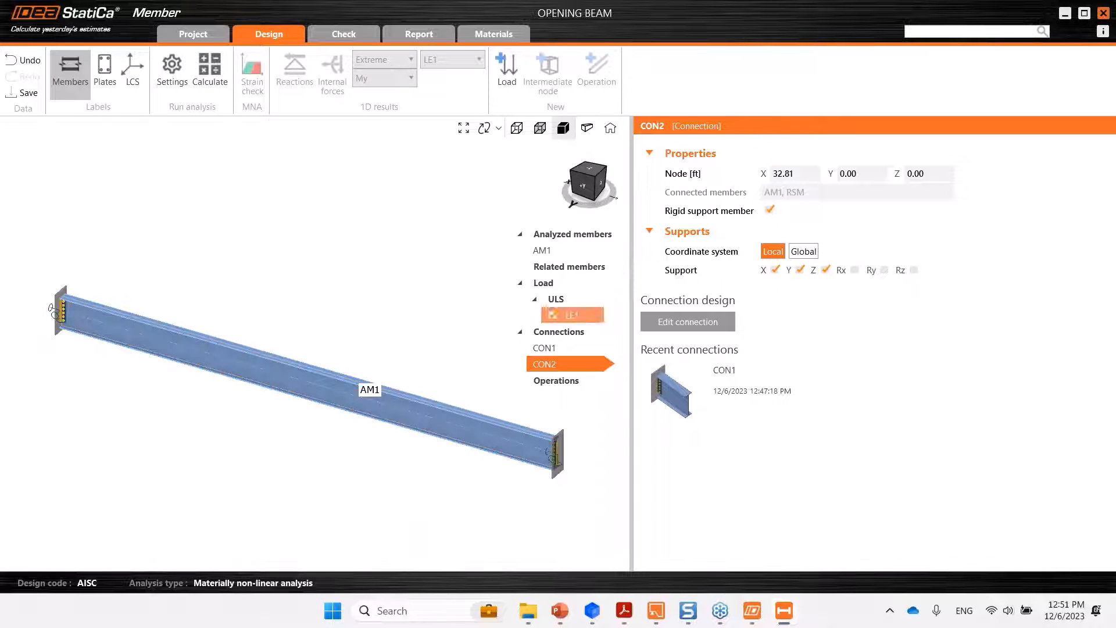
- Set the Z value of AM1's line load in load effect LE1 to -2 kip/ft
left_click(575, 314)
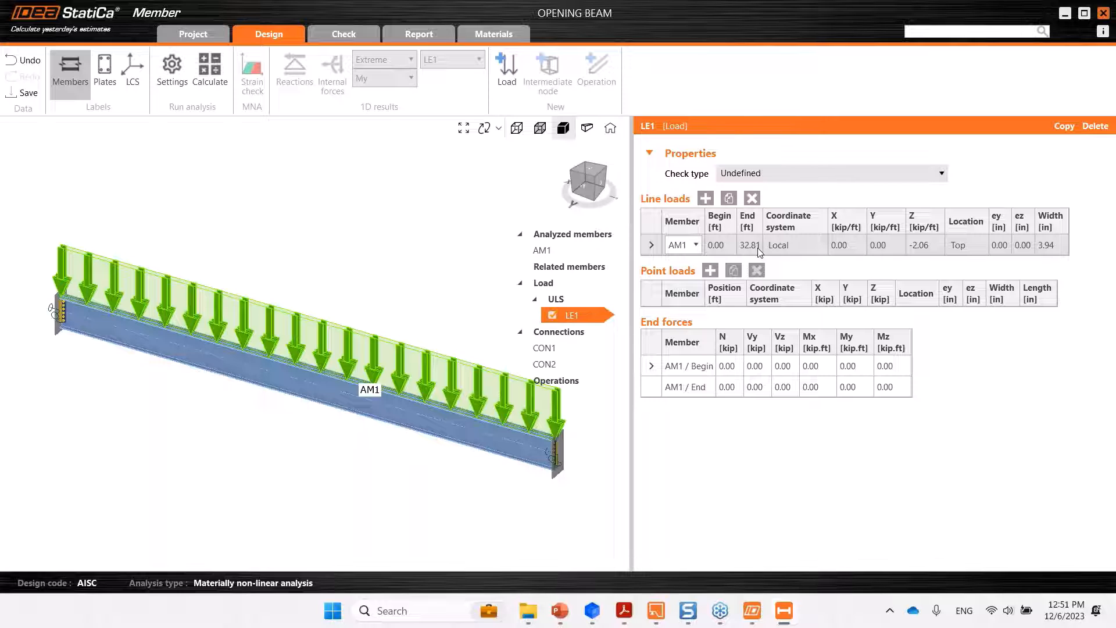
left_click(927, 244)
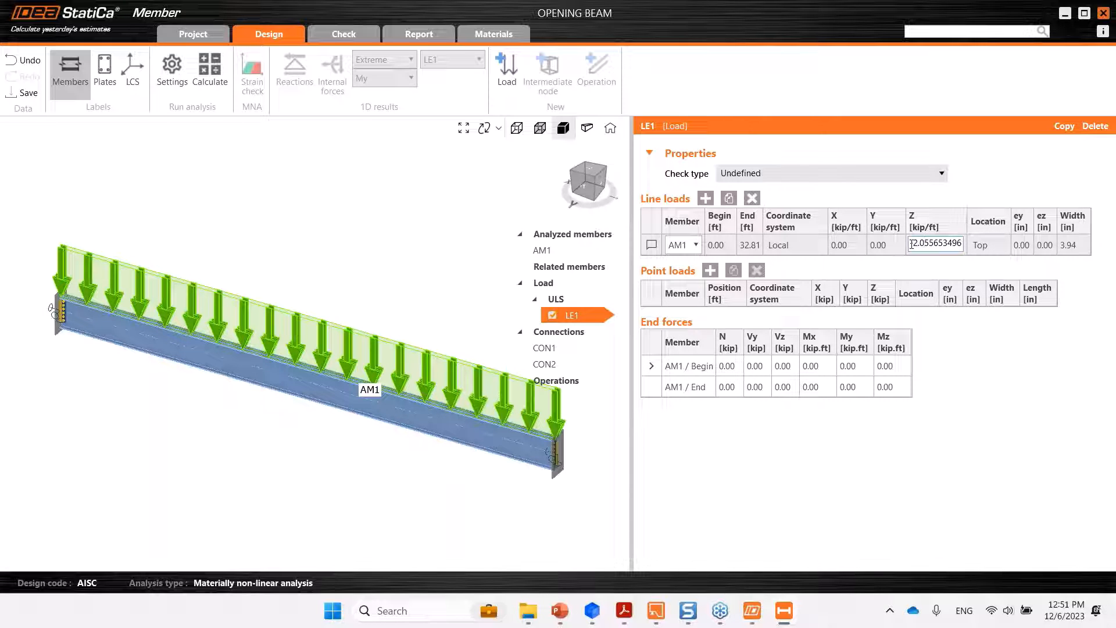
left_click_drag(911, 244, 973, 249)
type("-2")
left_click(1022, 343)
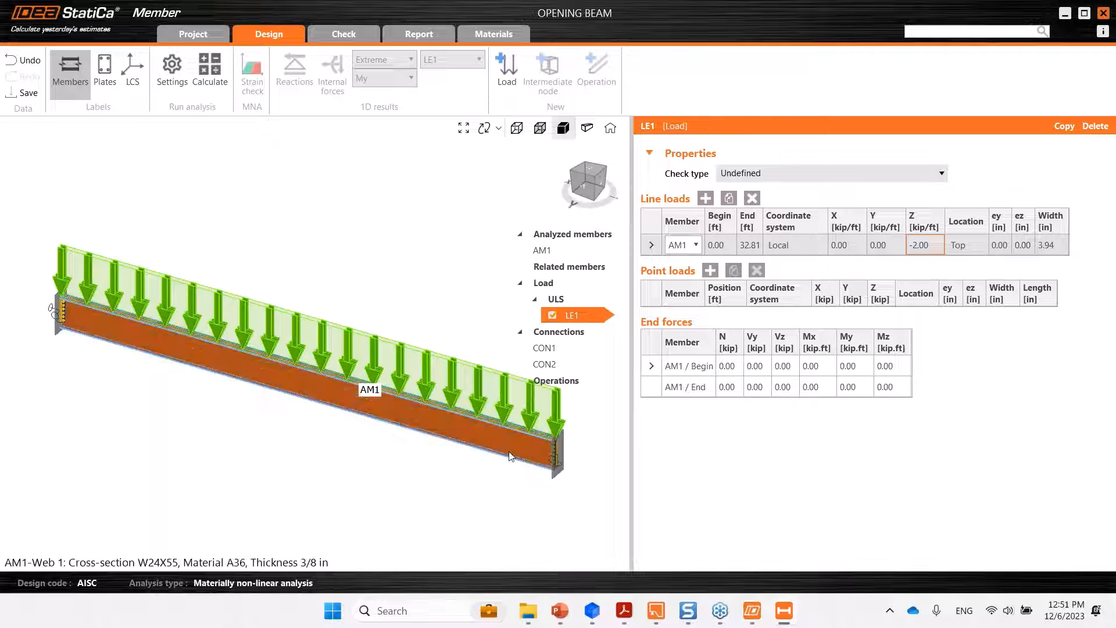
- Set the X coordinate of connection CON2's node to 36 ft to lengthen beam AM1, and review the beam's properties
scroll(551, 441, "up", 5)
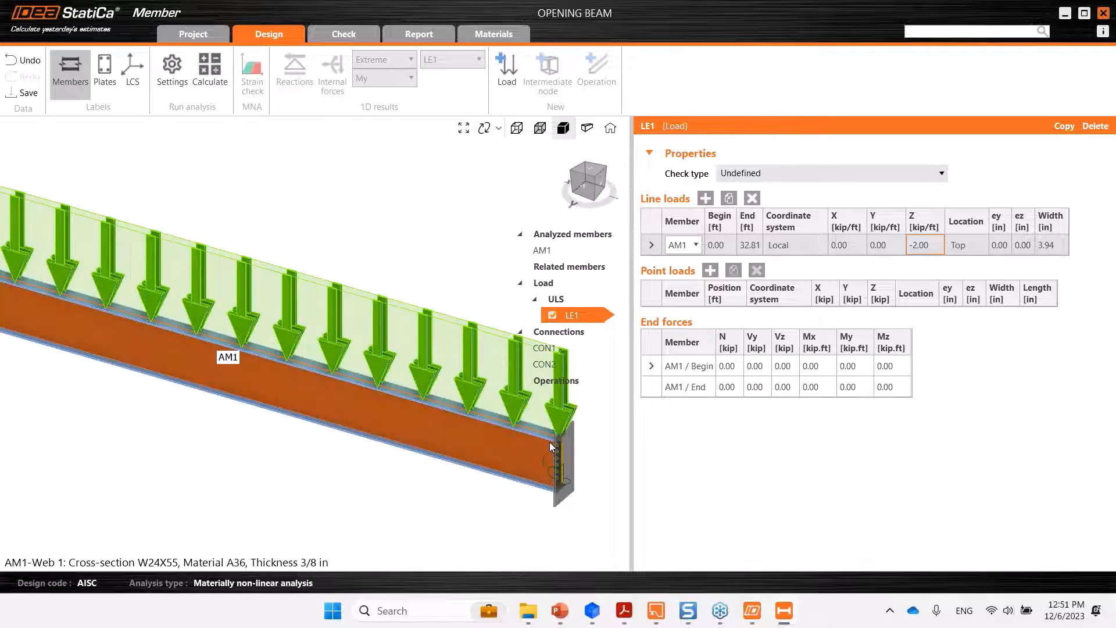
scroll(549, 442, "down", 5)
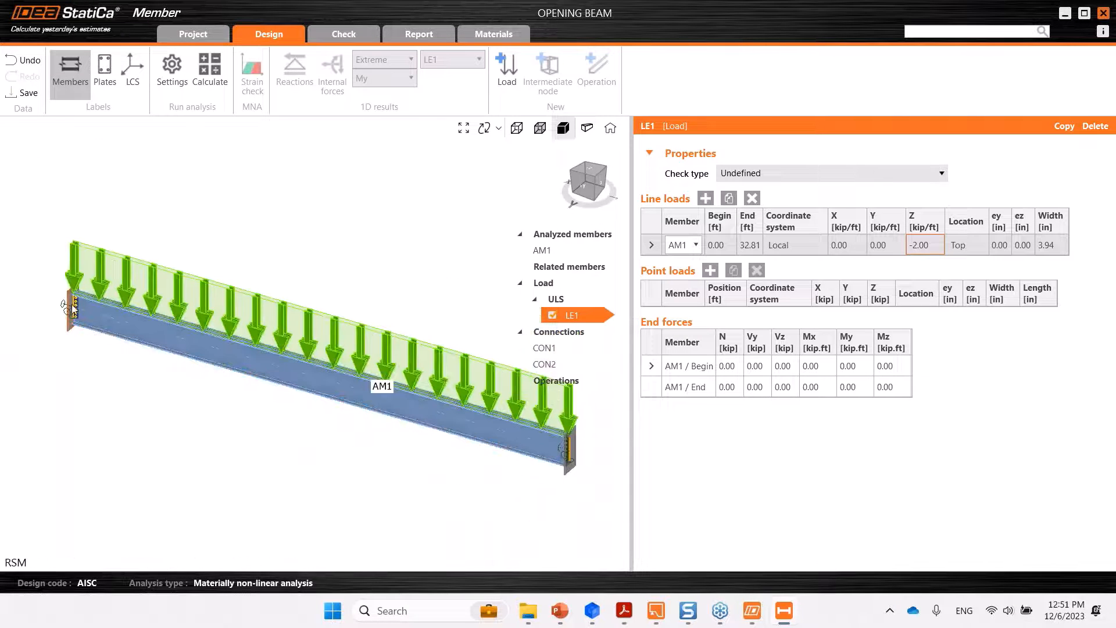
scroll(86, 290, "up", 5)
scroll(356, 418, "down", 4)
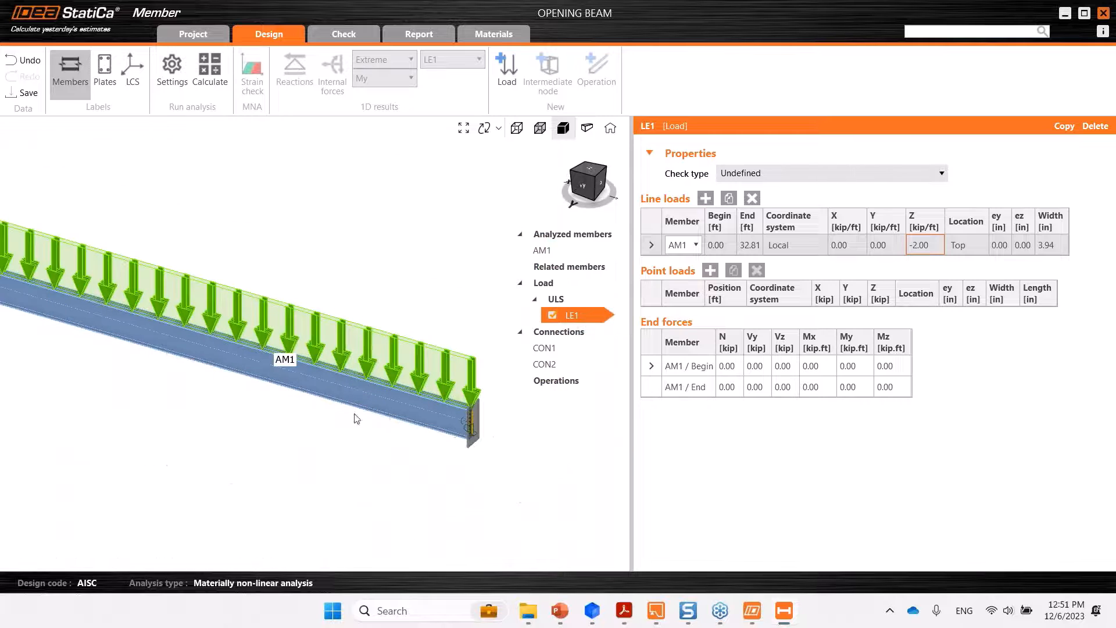
left_click(555, 251)
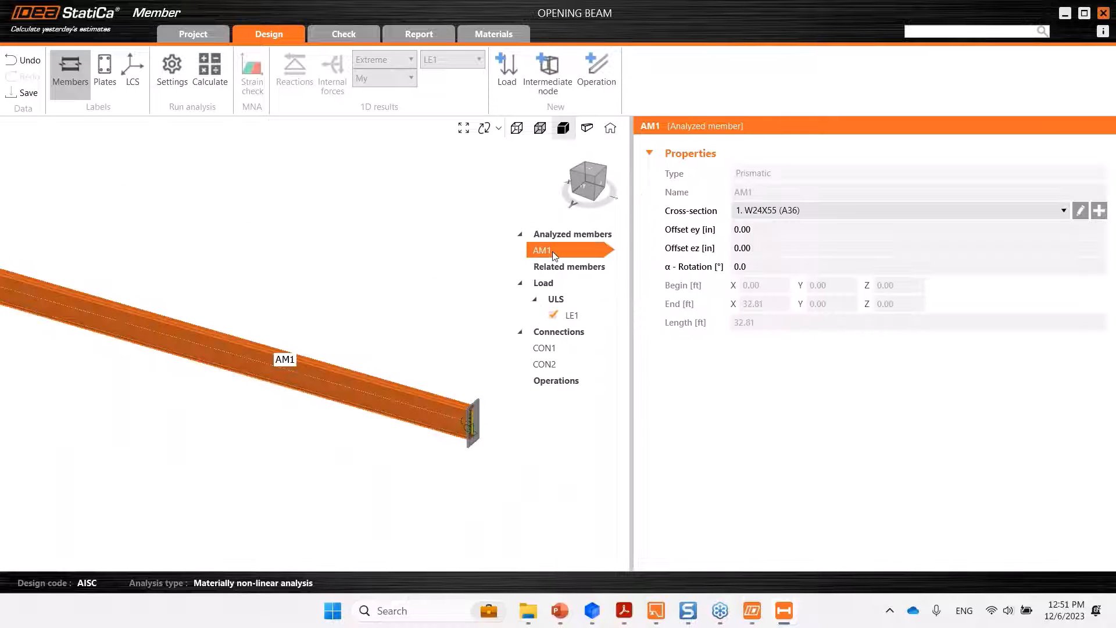
left_click(556, 363)
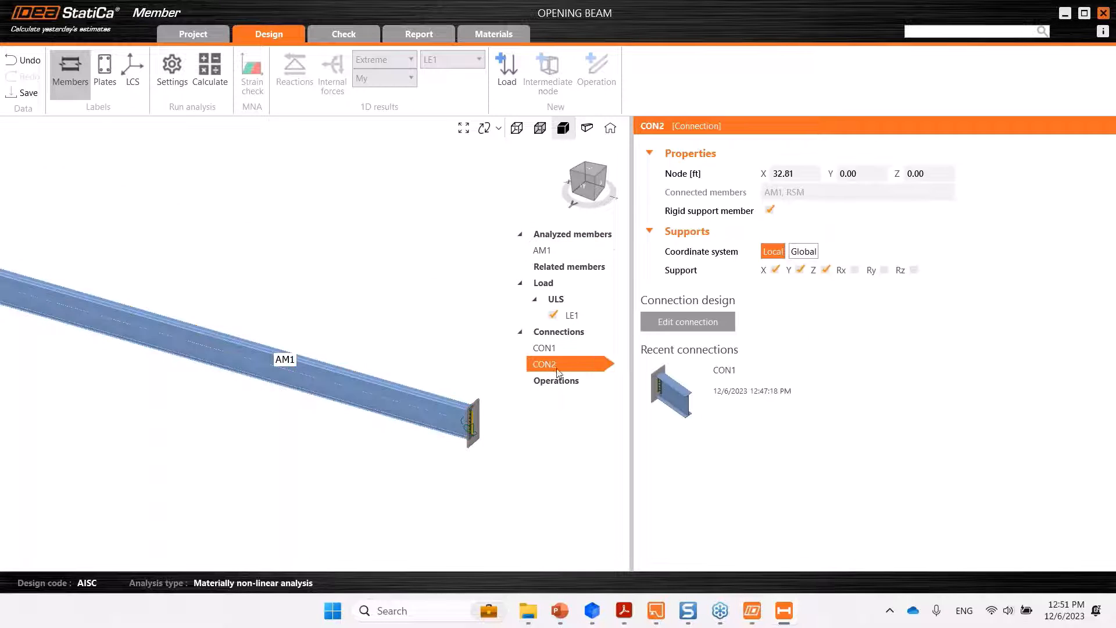
left_click(793, 174)
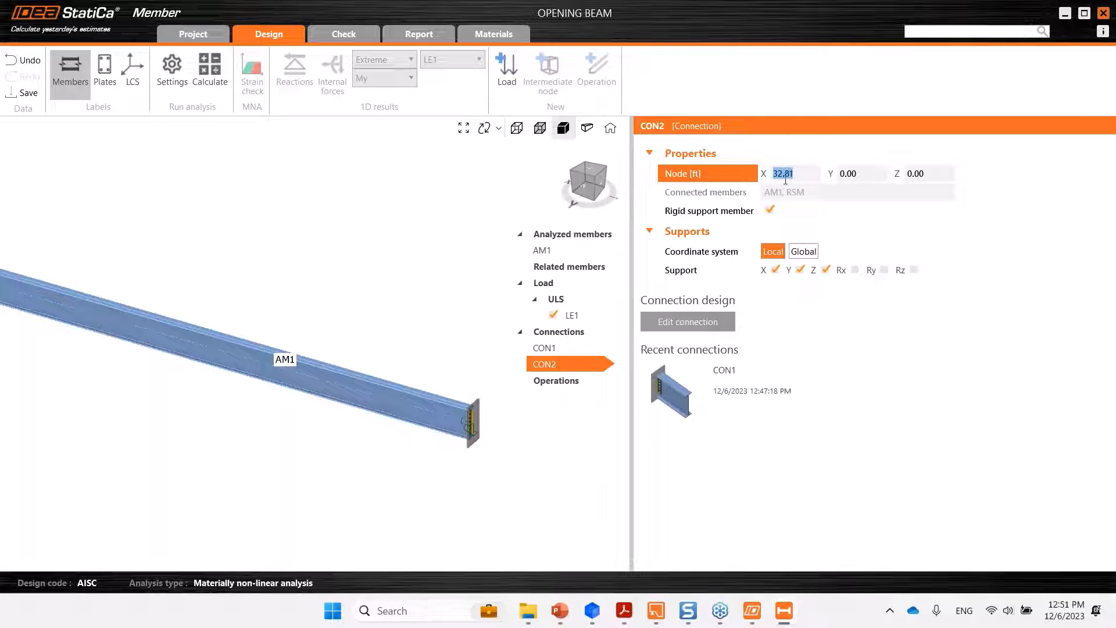
type("36")
key("Return")
scroll(424, 259, "down", 2)
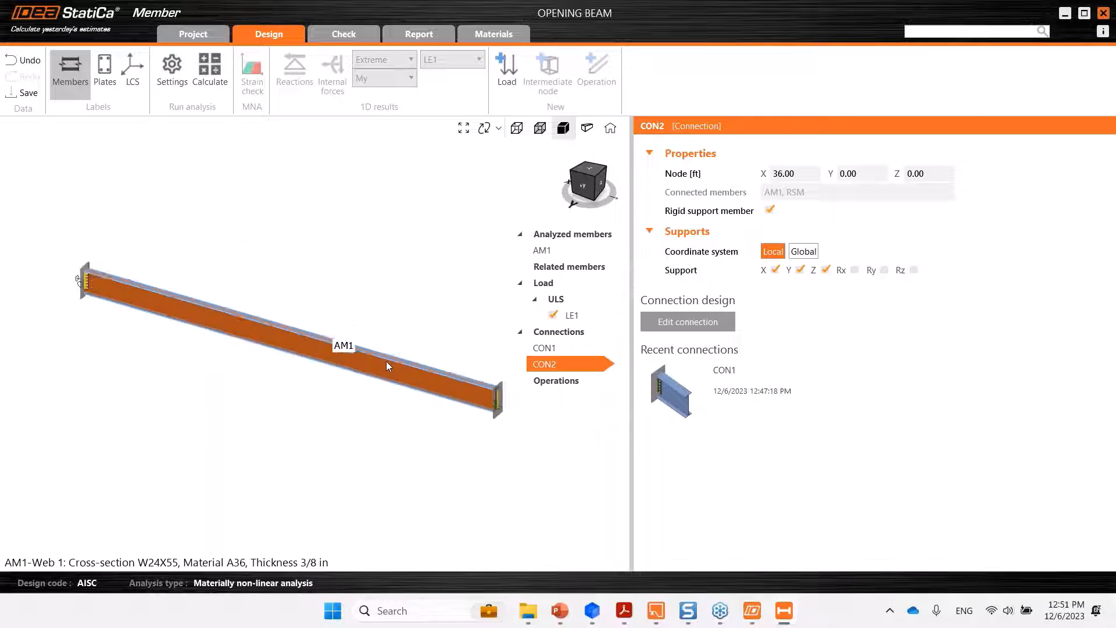
scroll(291, 347, "up", 5)
scroll(291, 346, "down", 3)
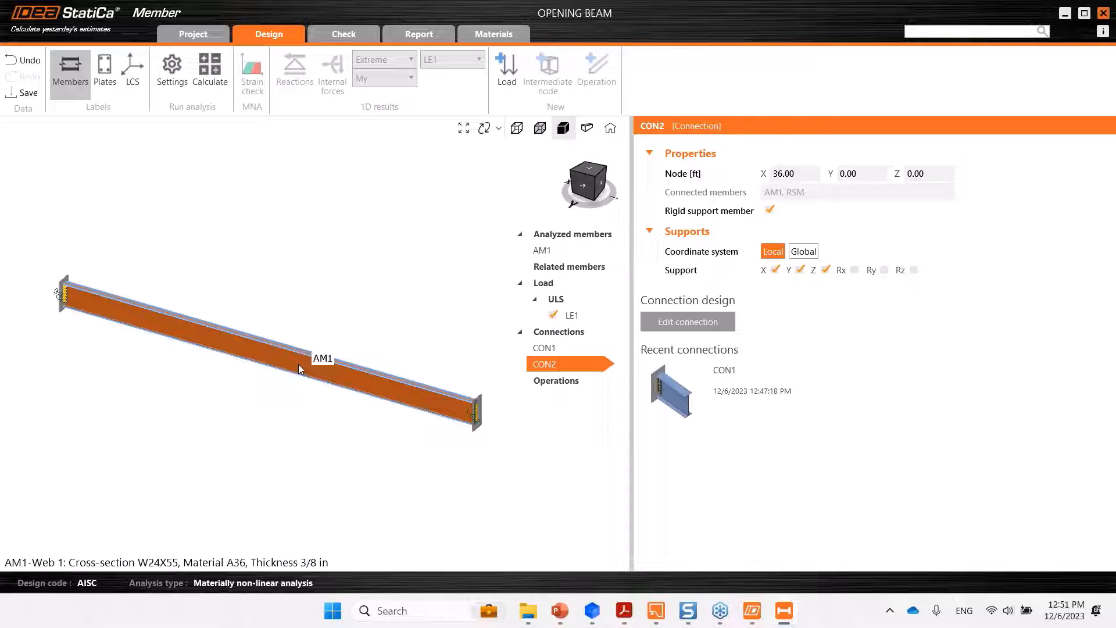
left_click(298, 364)
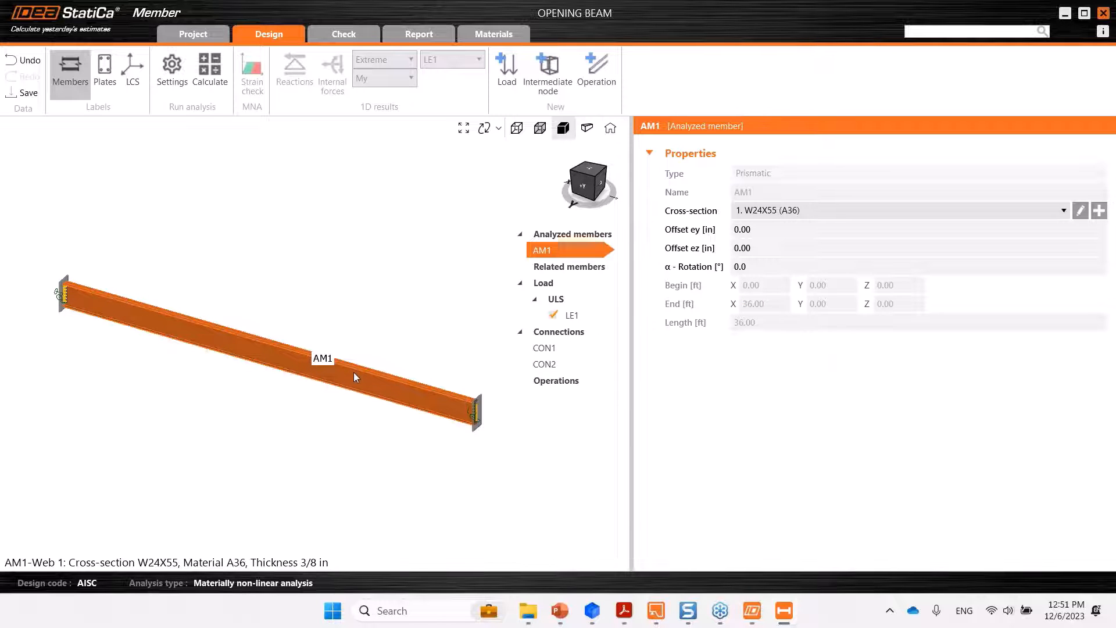
- Add an Opening operation with a Circle shape and assign it to plate AM1 | Web 1
left_click(599, 67)
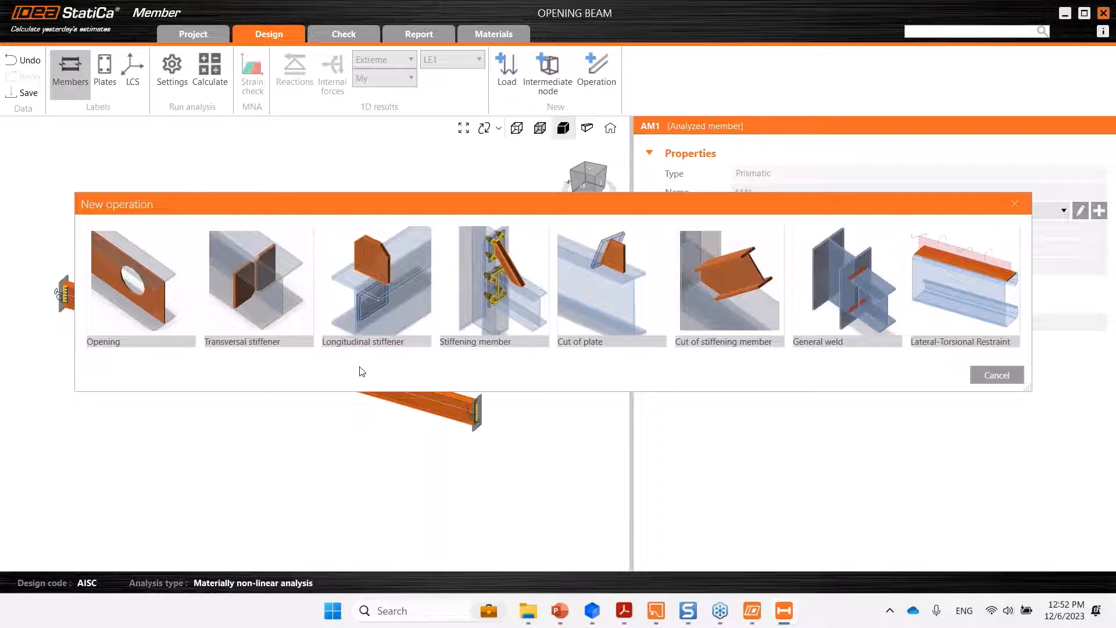
left_click(152, 296)
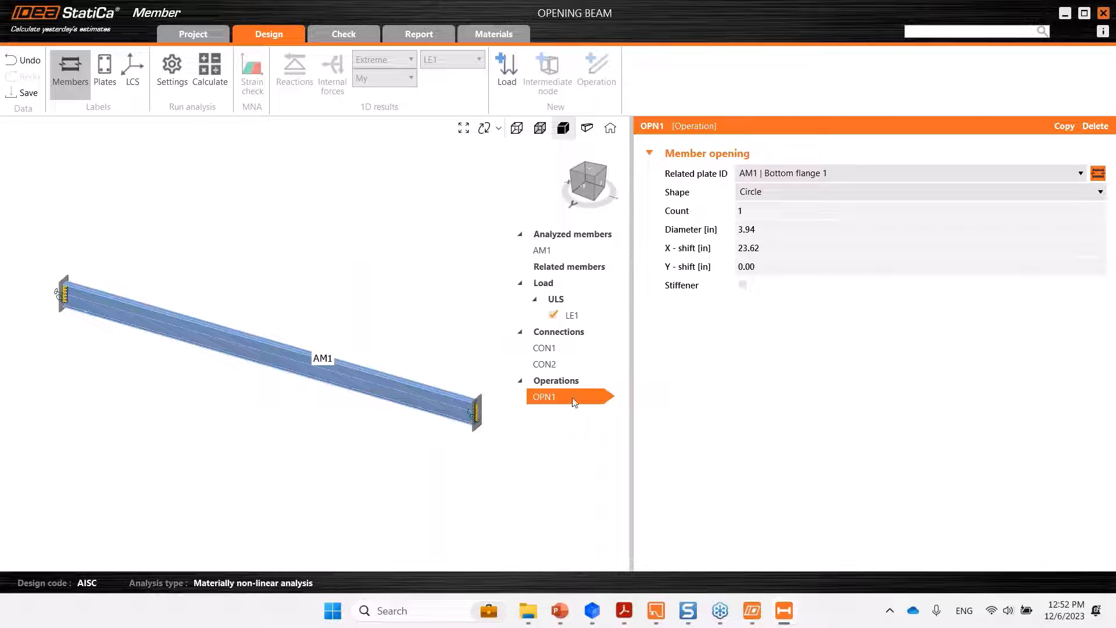
left_click(778, 193)
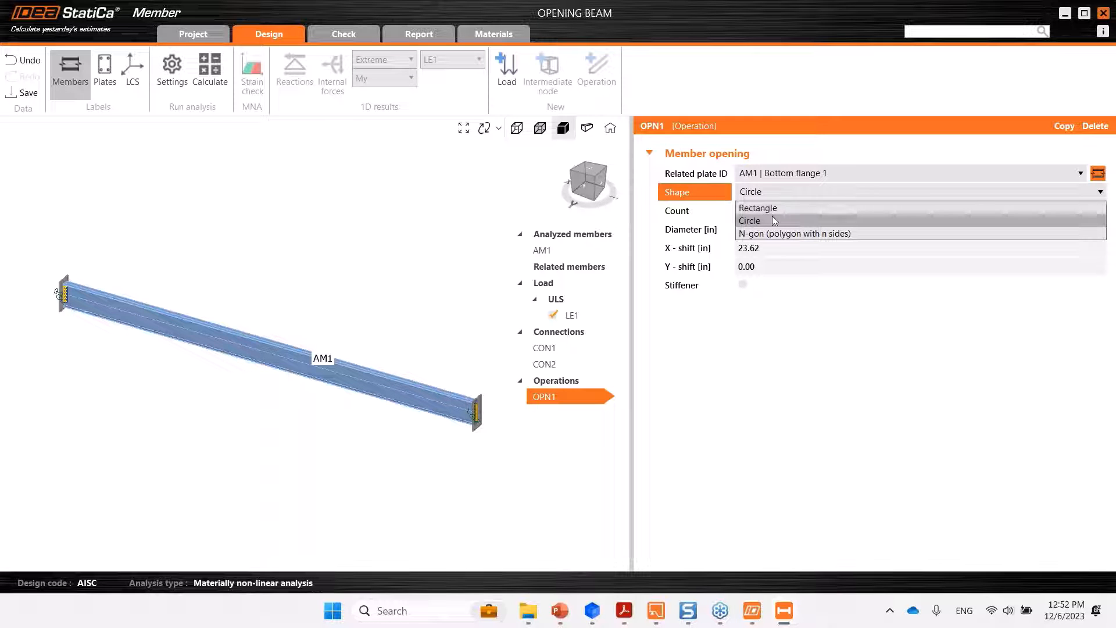
left_click(764, 220)
left_click(801, 175)
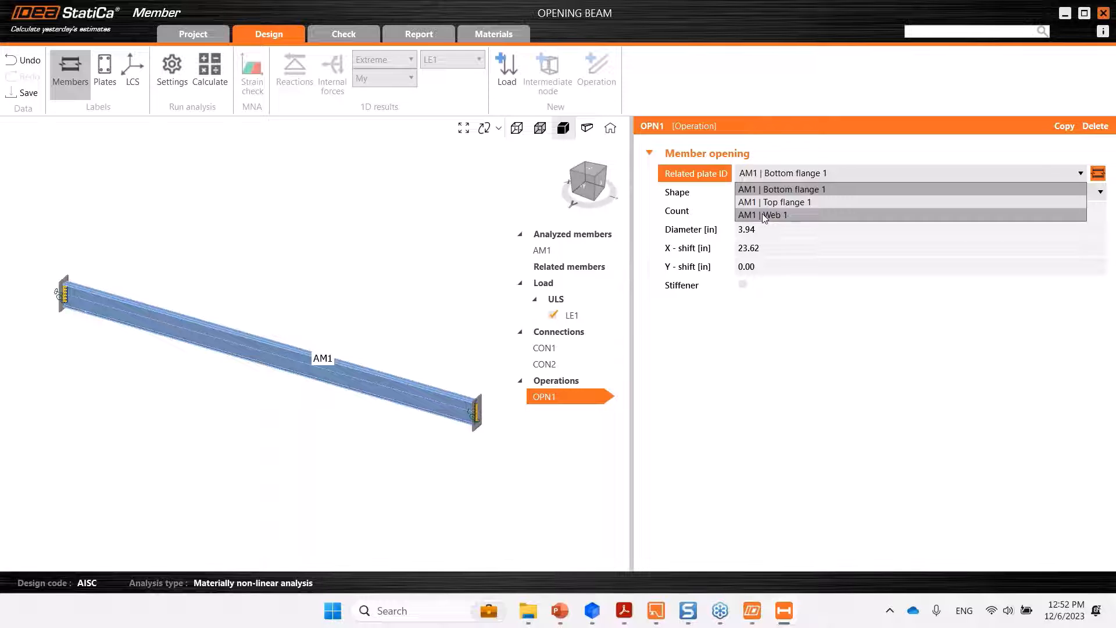
left_click(762, 213)
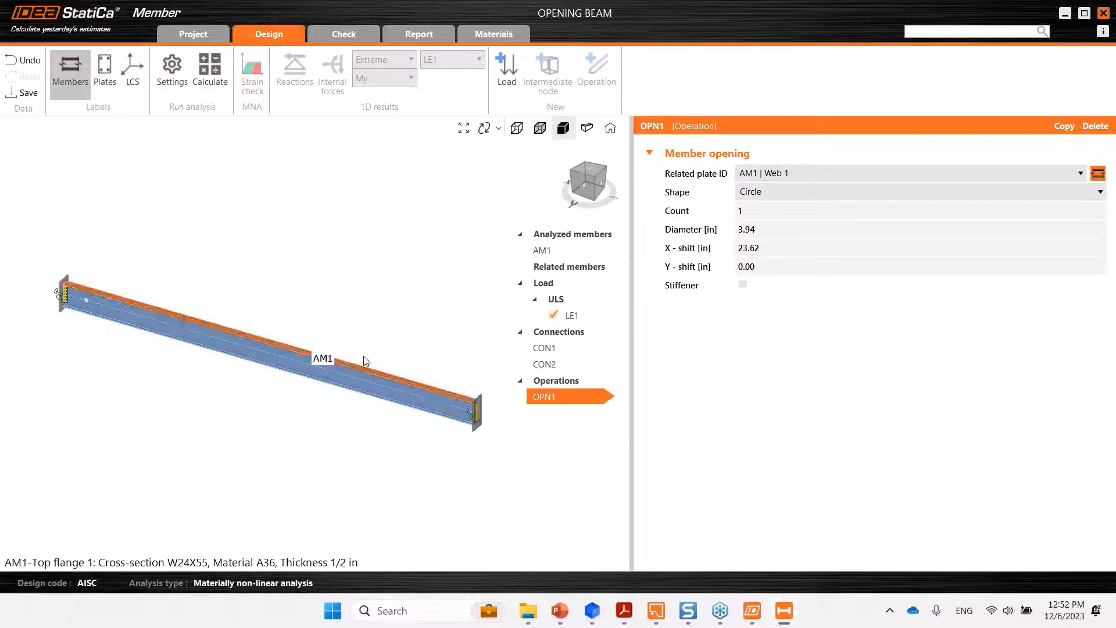
- View the beam from the side and change the web opening's shape to Rectangle
left_click(586, 183)
scroll(50, 360, "up", 2)
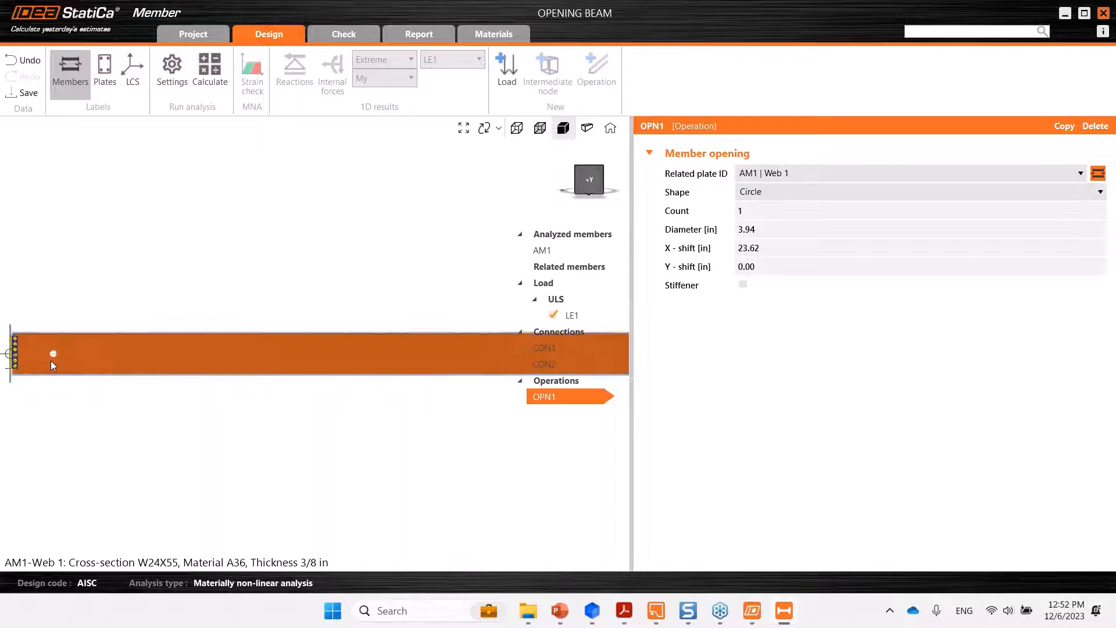
scroll(51, 361, "up", 2)
left_click(783, 194)
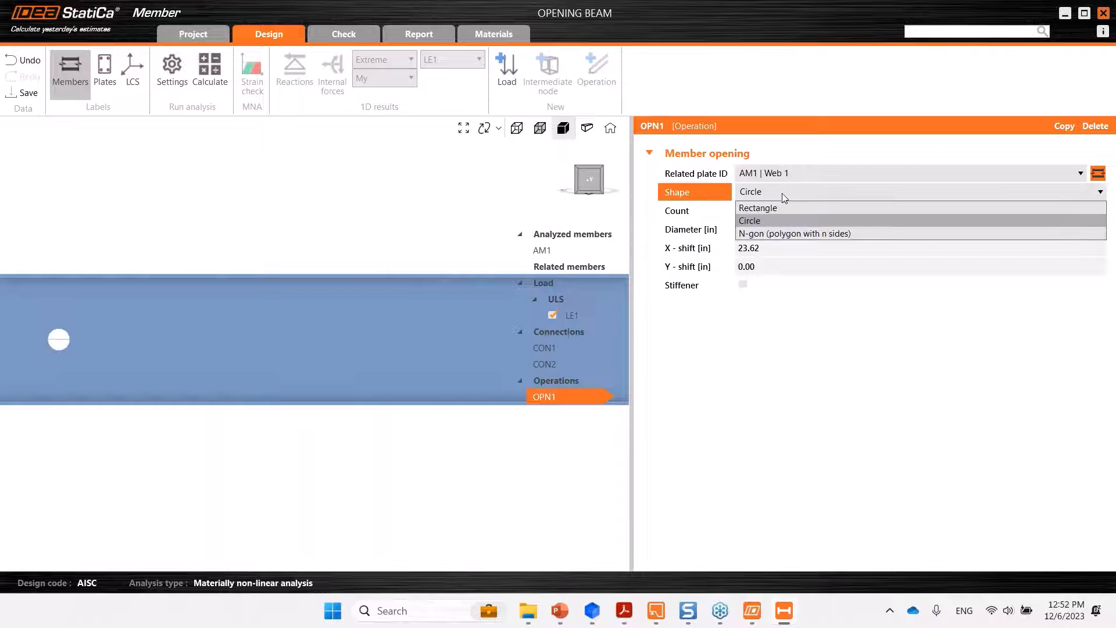
left_click(775, 208)
scroll(244, 291, "down", 2)
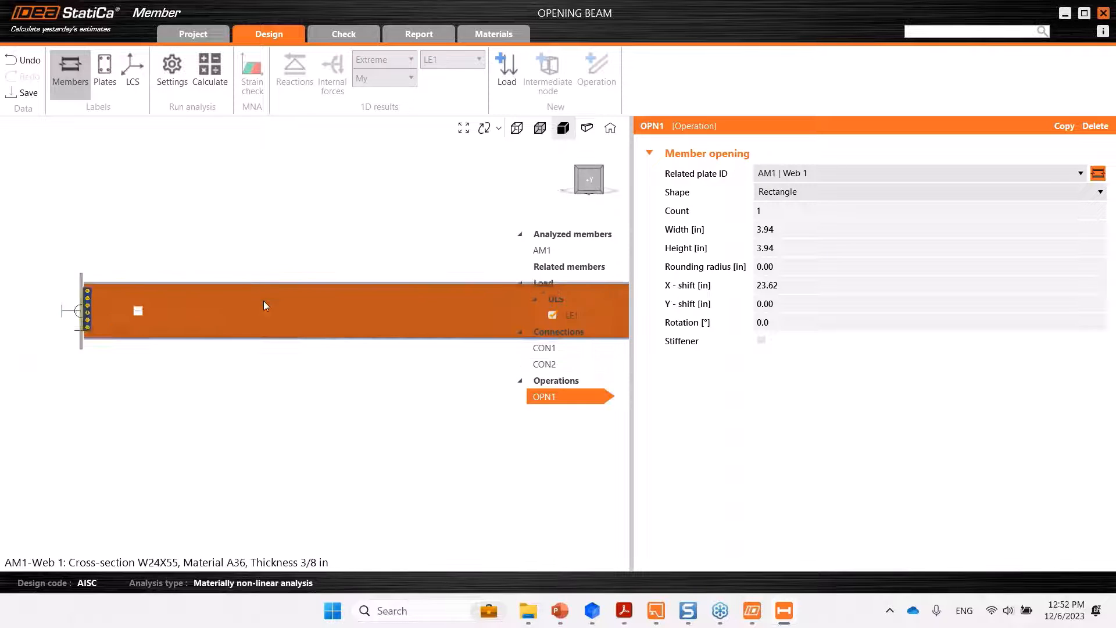
scroll(306, 316, "down", 3)
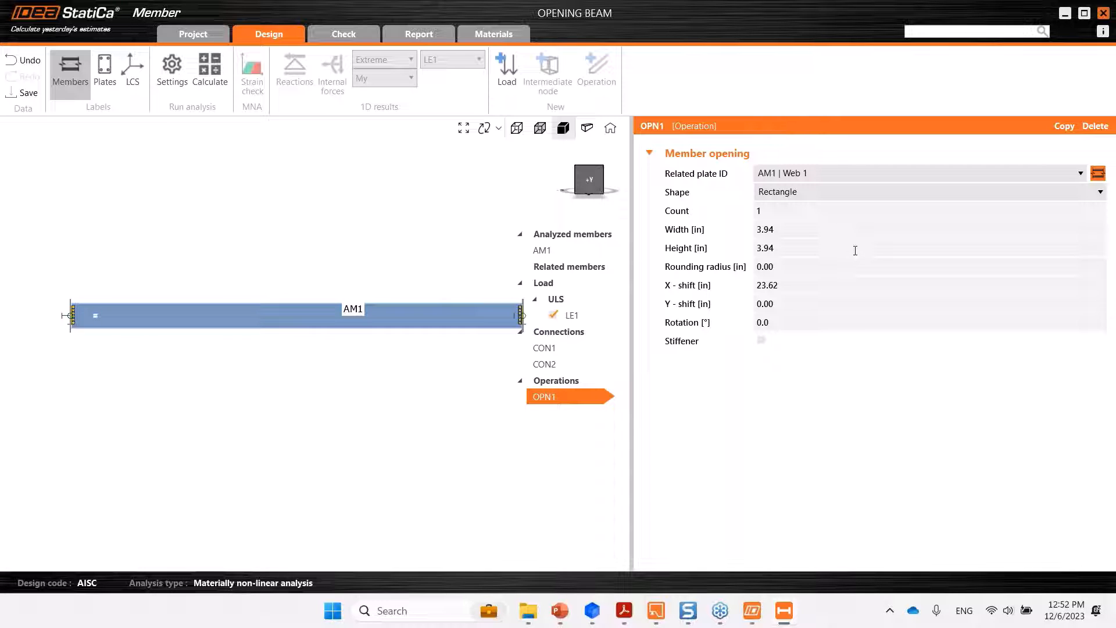
- Set the rectangular opening's width to 20 in and its height to 10 in
left_click(729, 234)
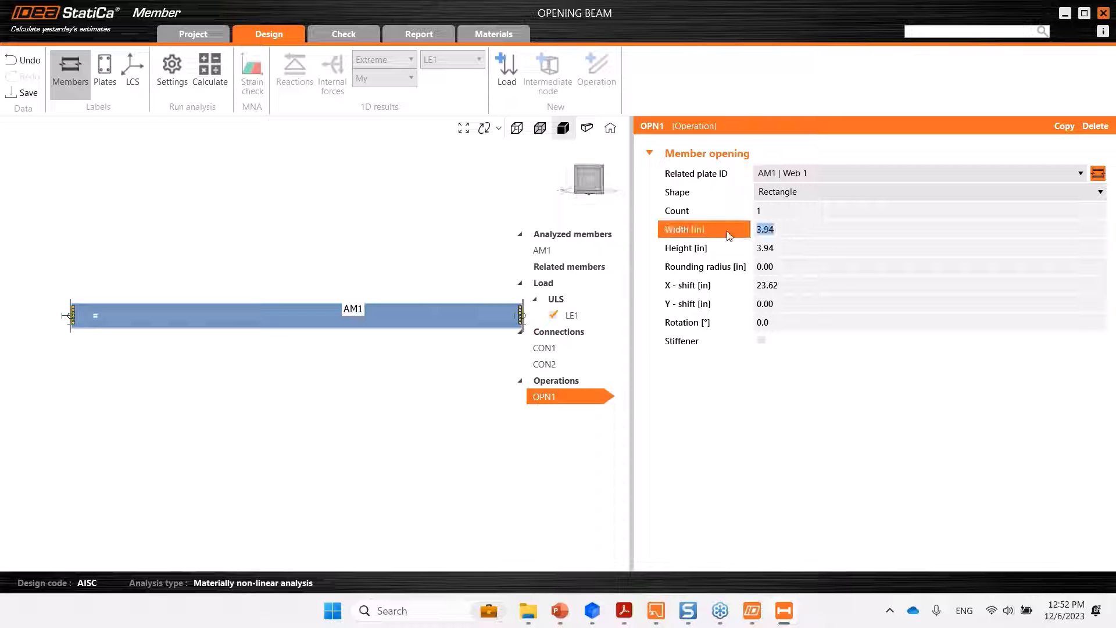
type("20")
key("Return")
left_click(721, 249)
type("10")
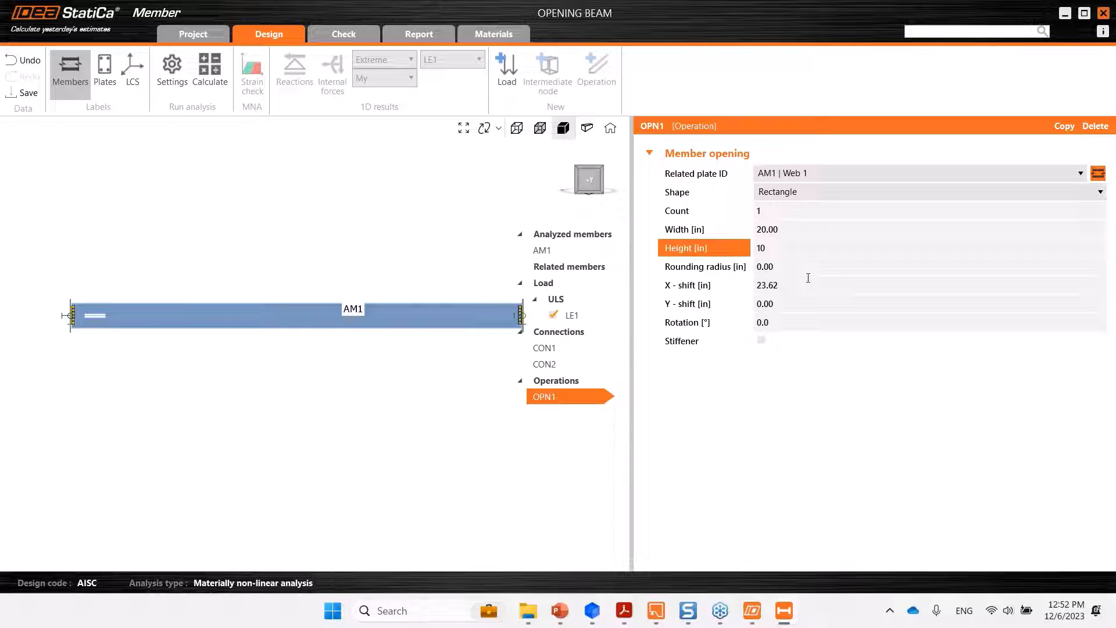
key("Return")
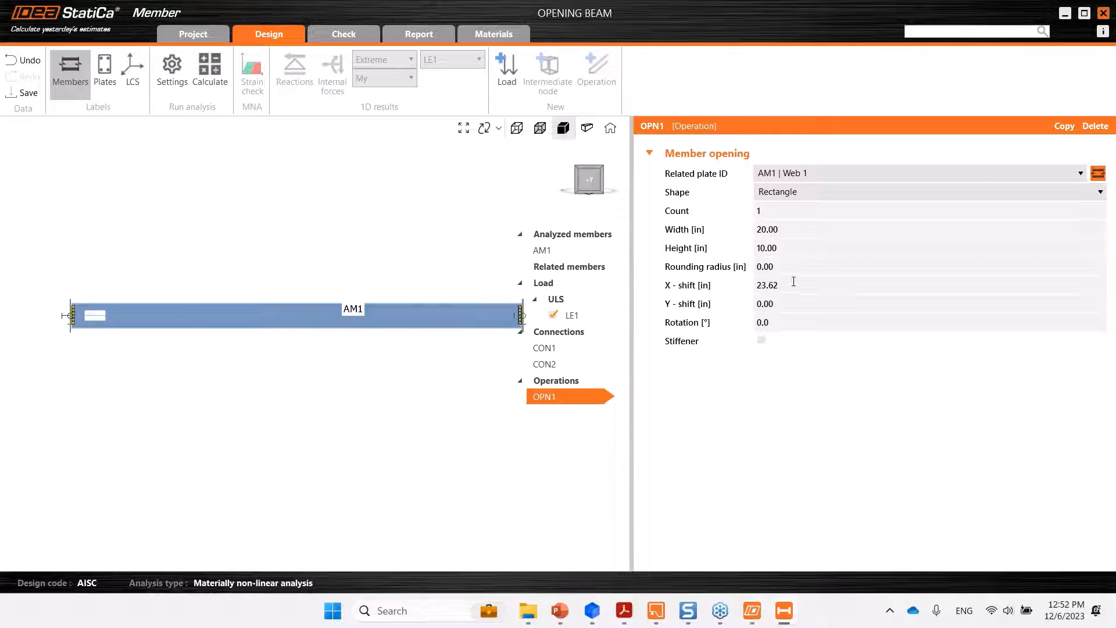
- Position the web opening with an X-shift of 216 in and a Y-shift of 2 in
left_click(709, 287)
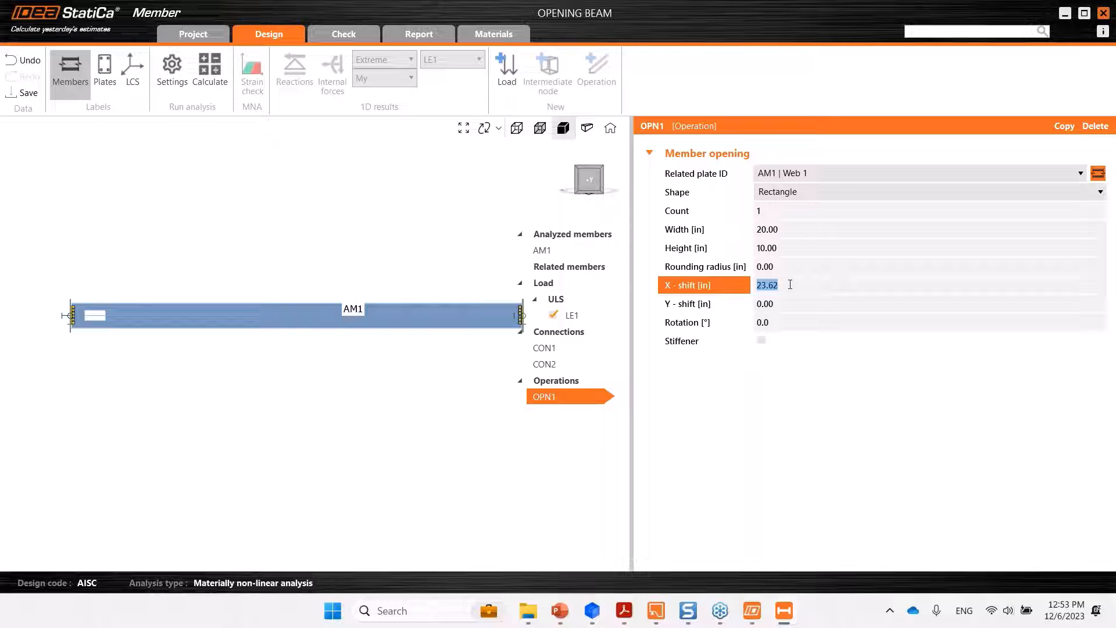
type("216")
key("Return")
left_click(777, 285)
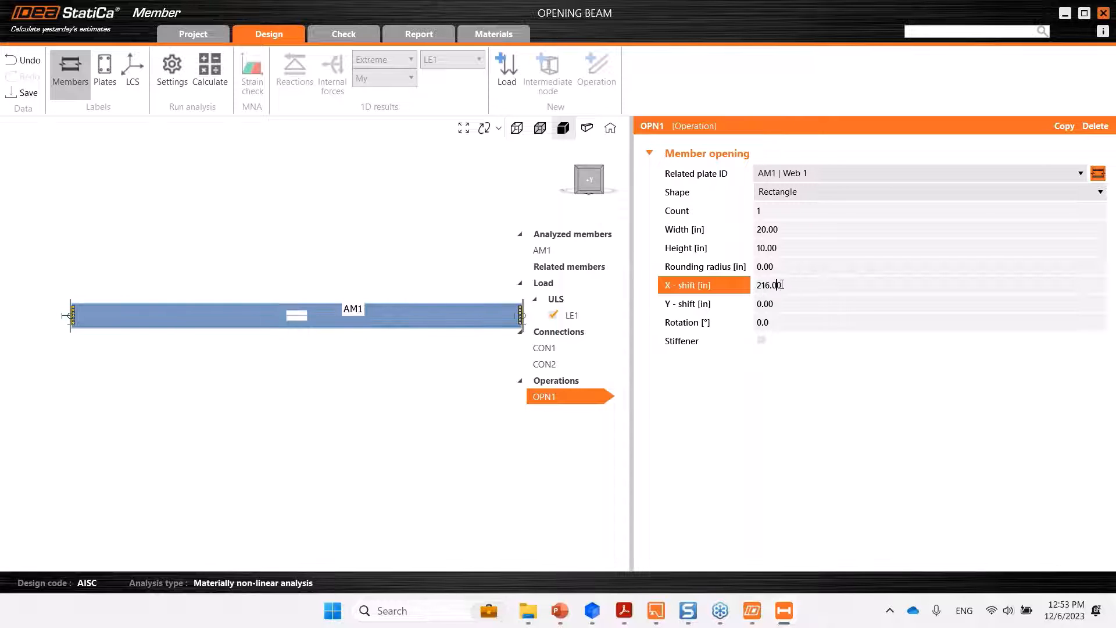
left_click(785, 304)
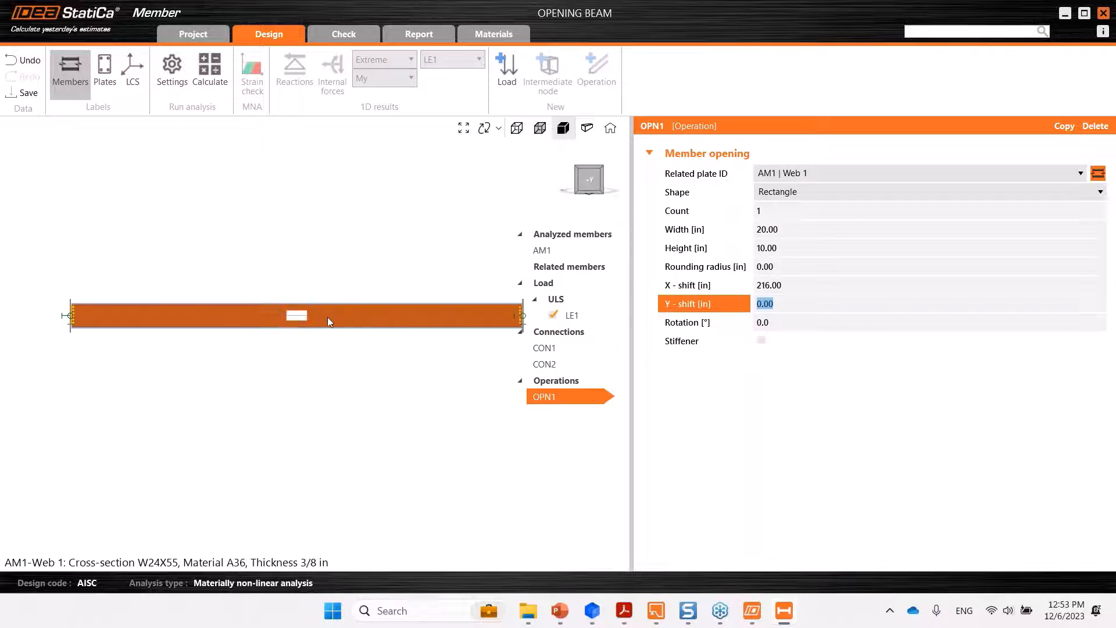
scroll(295, 319, "up", 3)
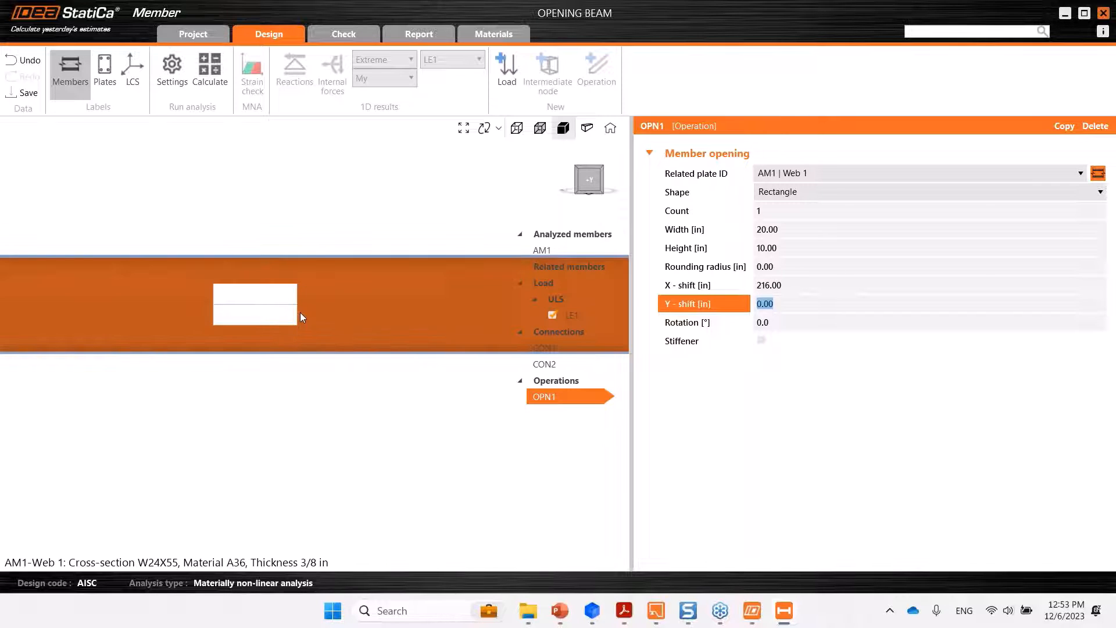
type("2")
key("Return")
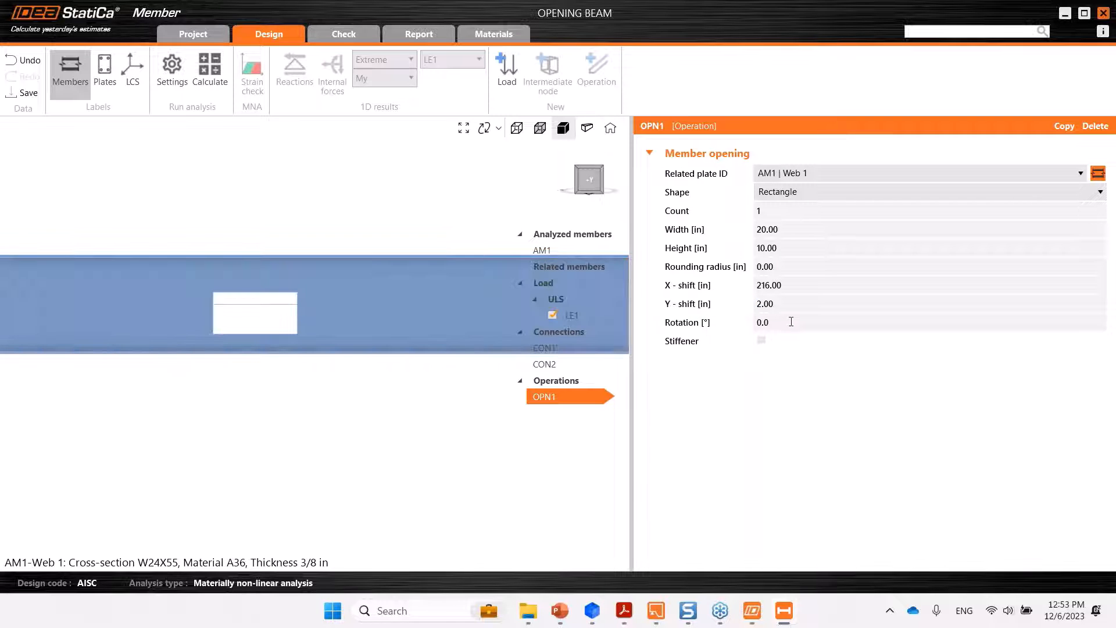
scroll(308, 391, "down", 3)
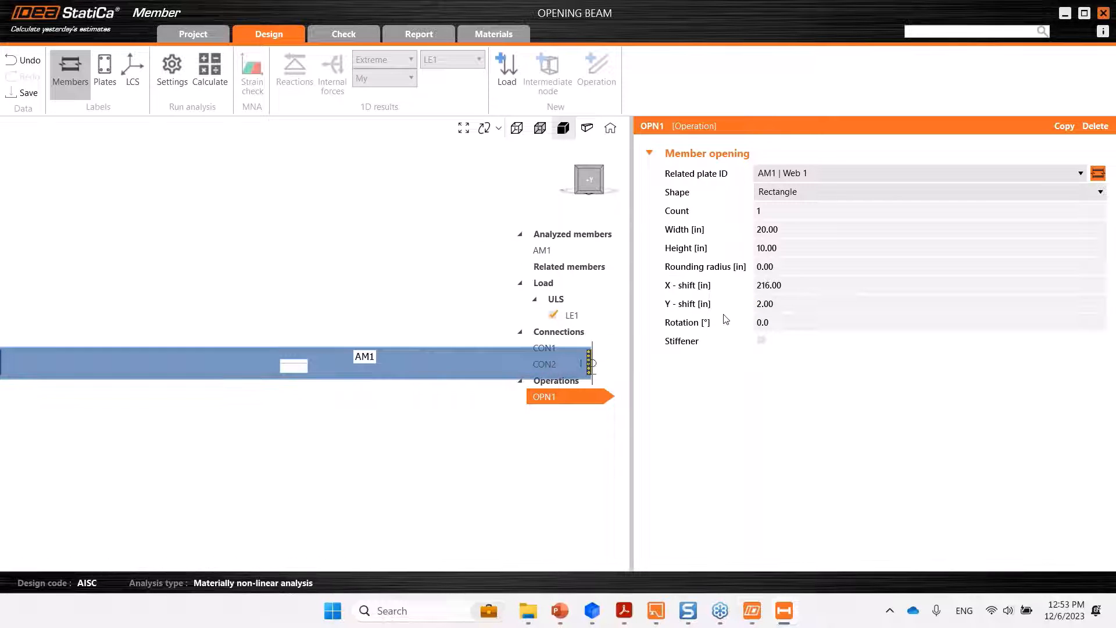
- Round the web opening's corners with a rounding radius of 0.5 in and check the opening in the side view
scroll(259, 391, "up", 3)
left_click(719, 265)
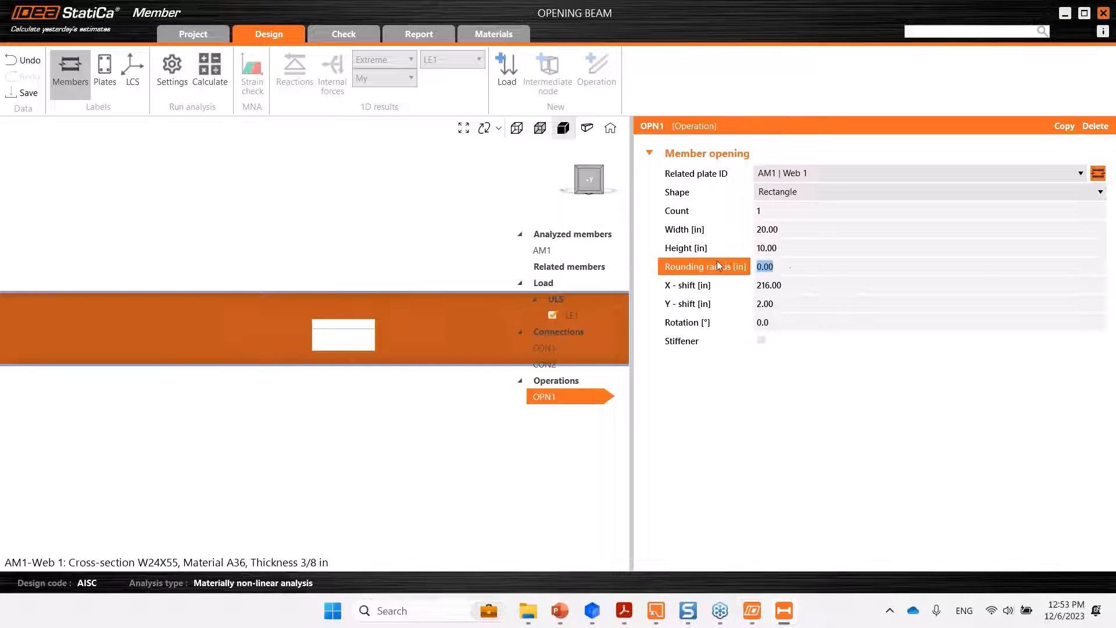
type("1/2")
key("Return")
left_click(635, 337)
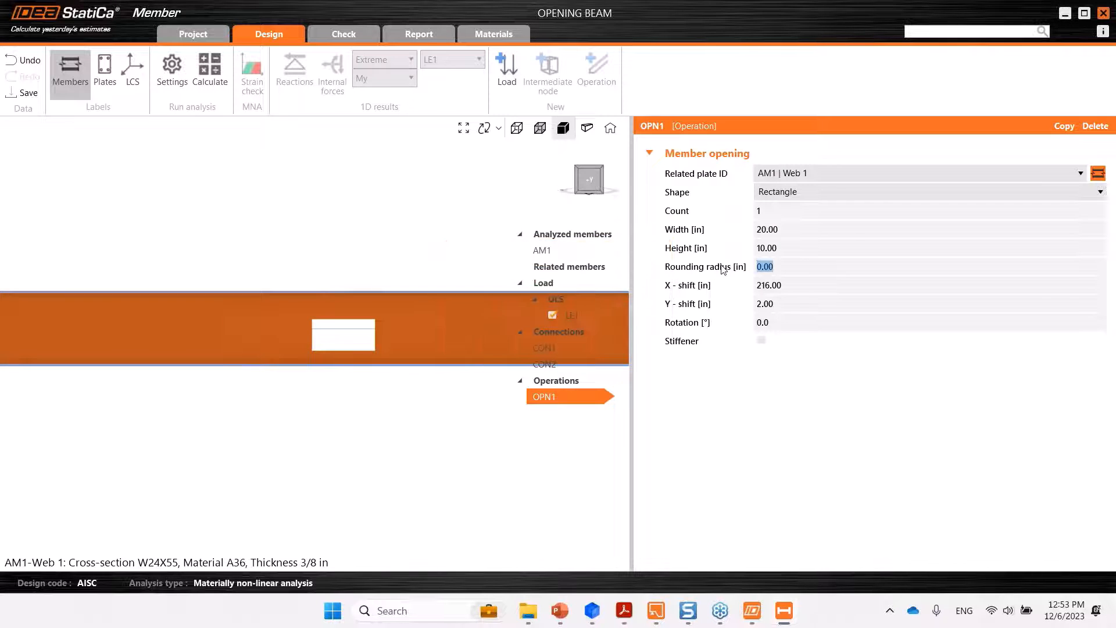
type("0.5")
key("Return")
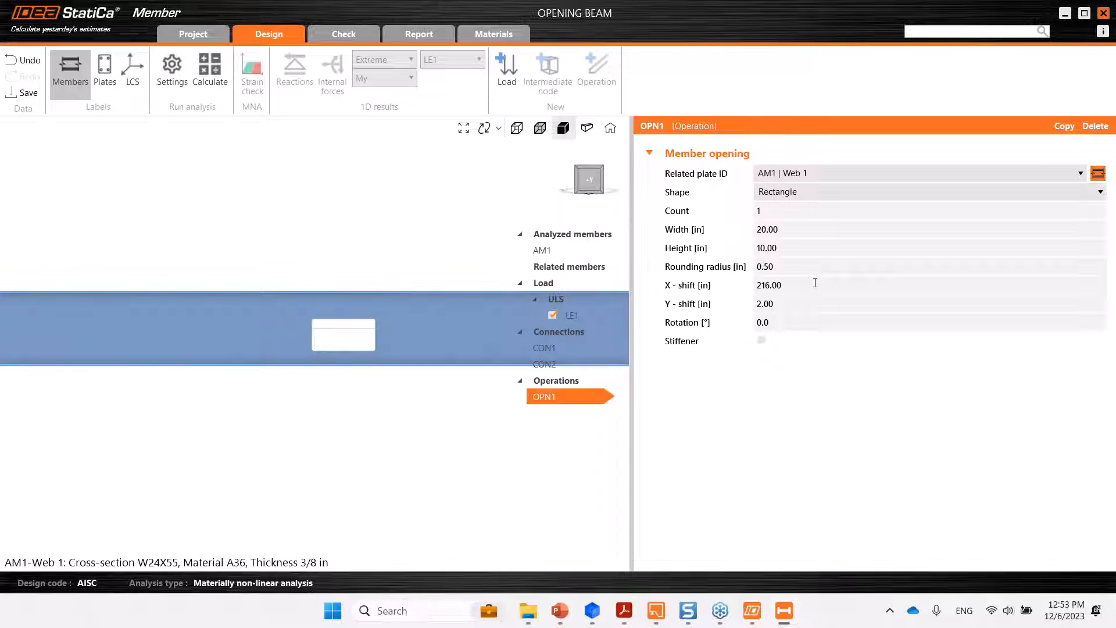
scroll(366, 319, "up", 3)
scroll(356, 314, "down", 5)
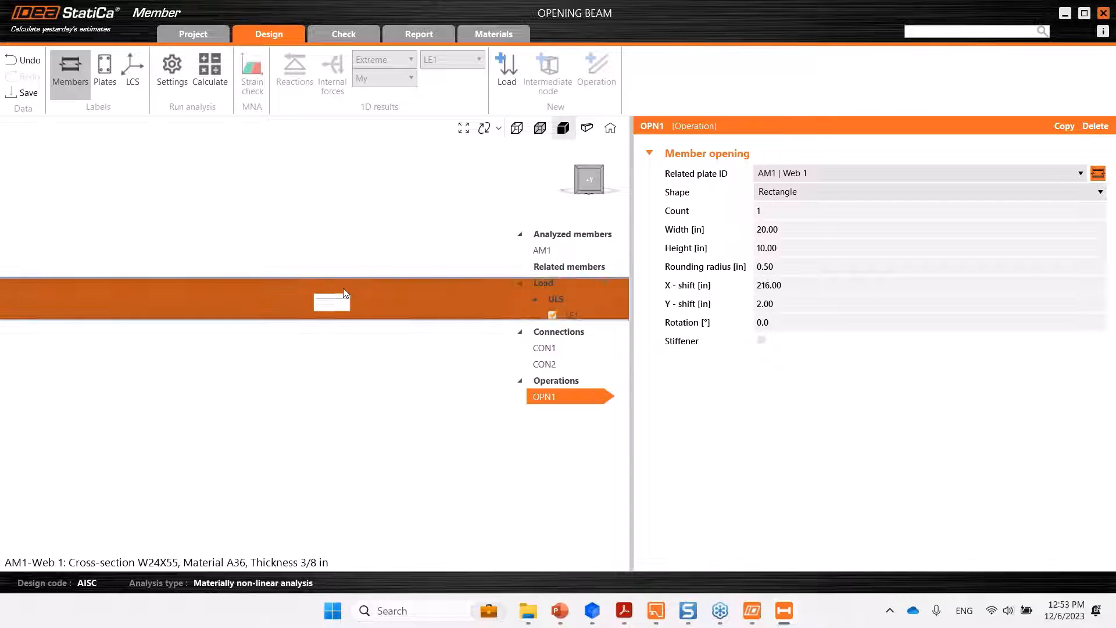
scroll(311, 325, "up", 2)
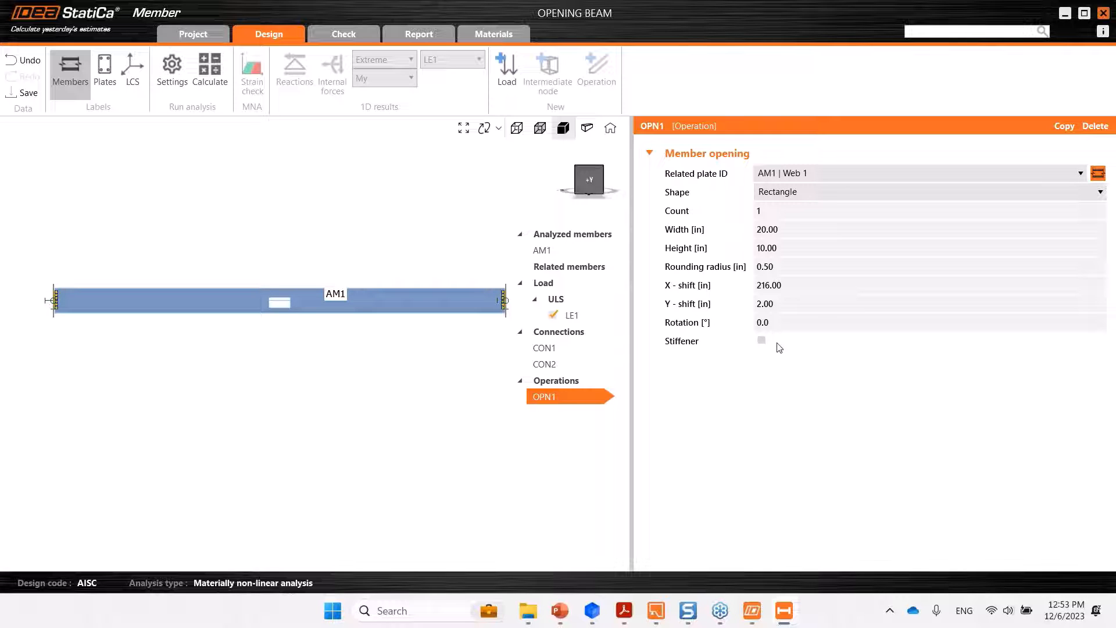
- Restrain the Rx, Ry and Rz rotations of the support at connection CON1
left_click(554, 364)
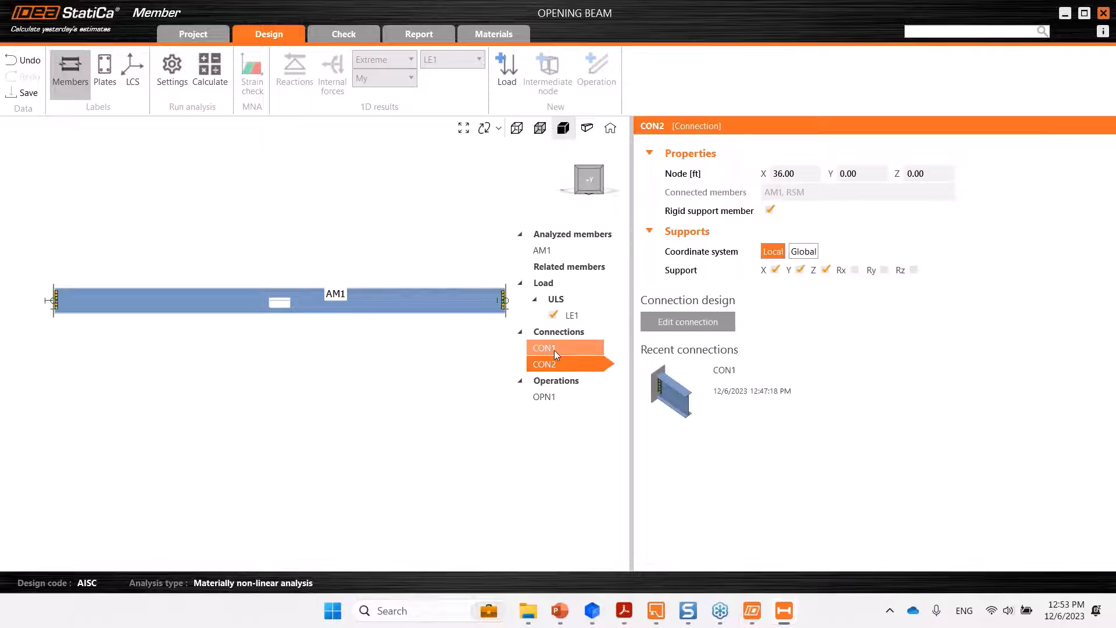
left_click(555, 350)
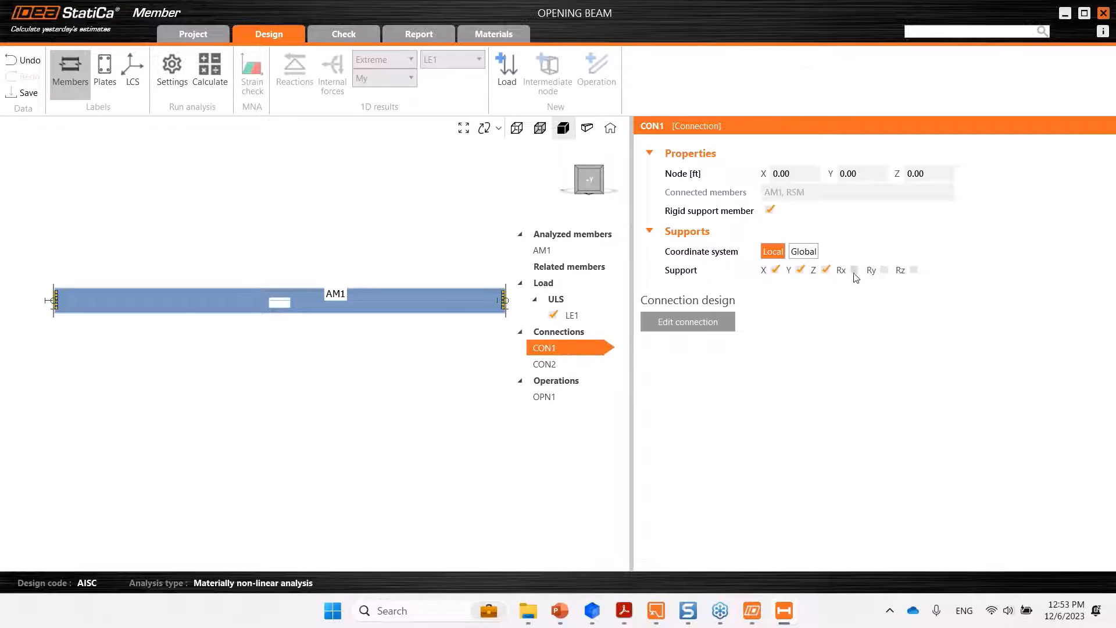
left_click(854, 270)
left_click(884, 270)
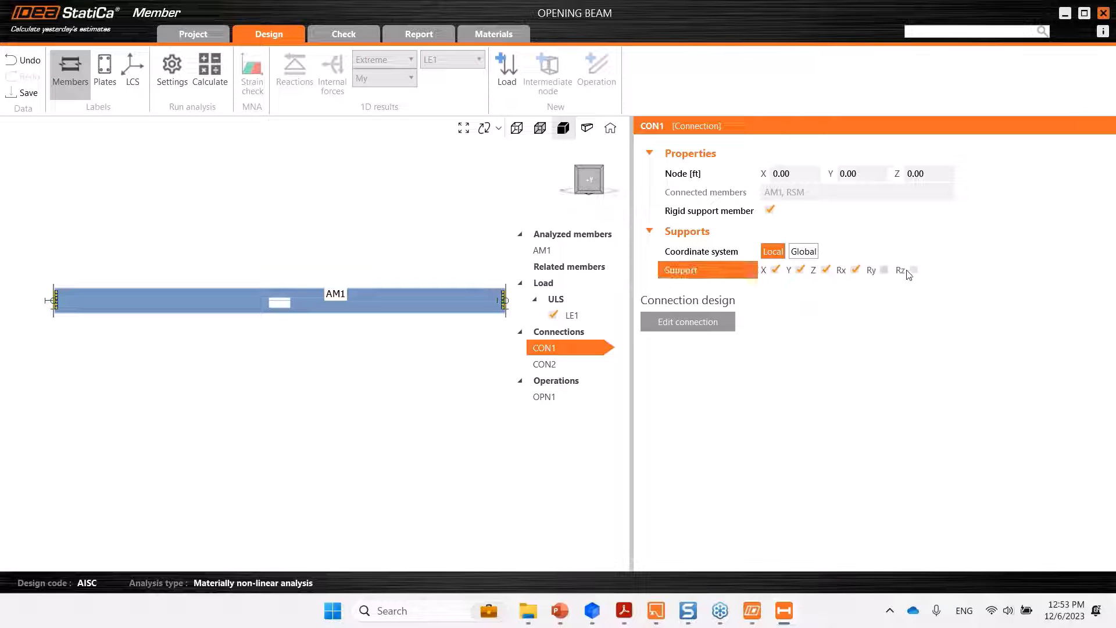
left_click(914, 270)
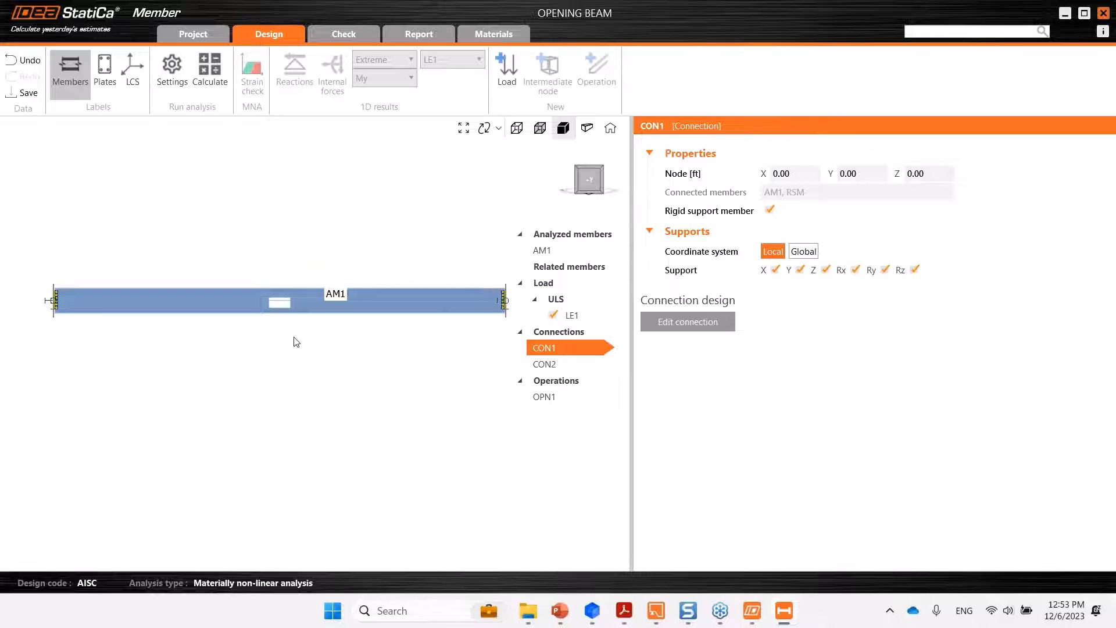
- Run the analysis of the beam with the web opening and inspect its deformed mesh in 3D
right_click_drag(284, 346, 333, 355)
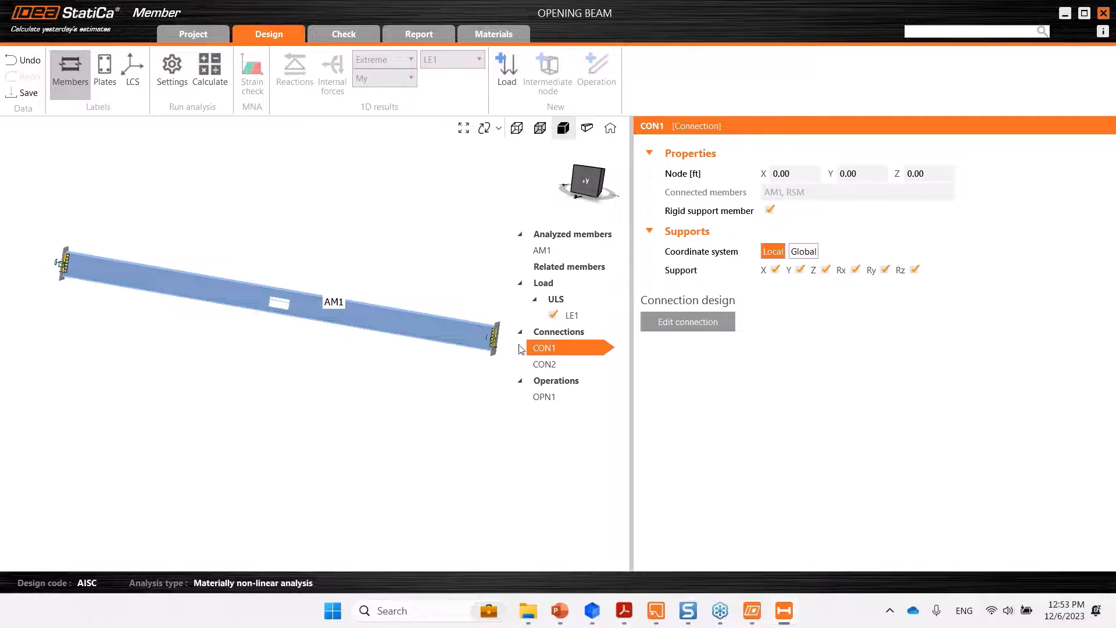
right_click_drag(497, 358, 444, 346)
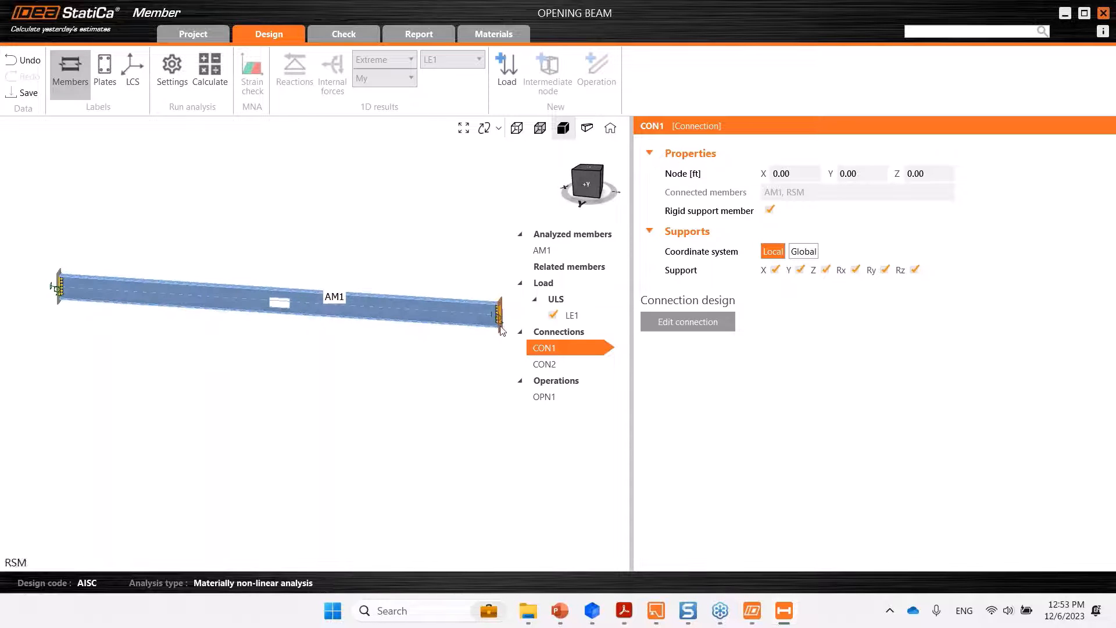
left_click(210, 70)
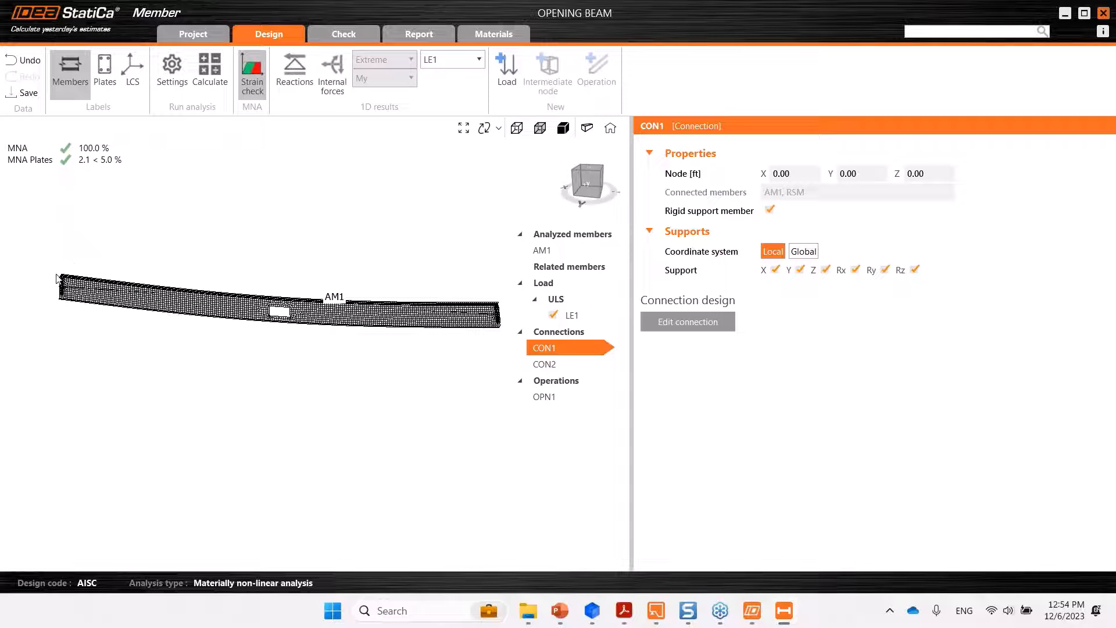
right_click_drag(374, 371, 261, 355)
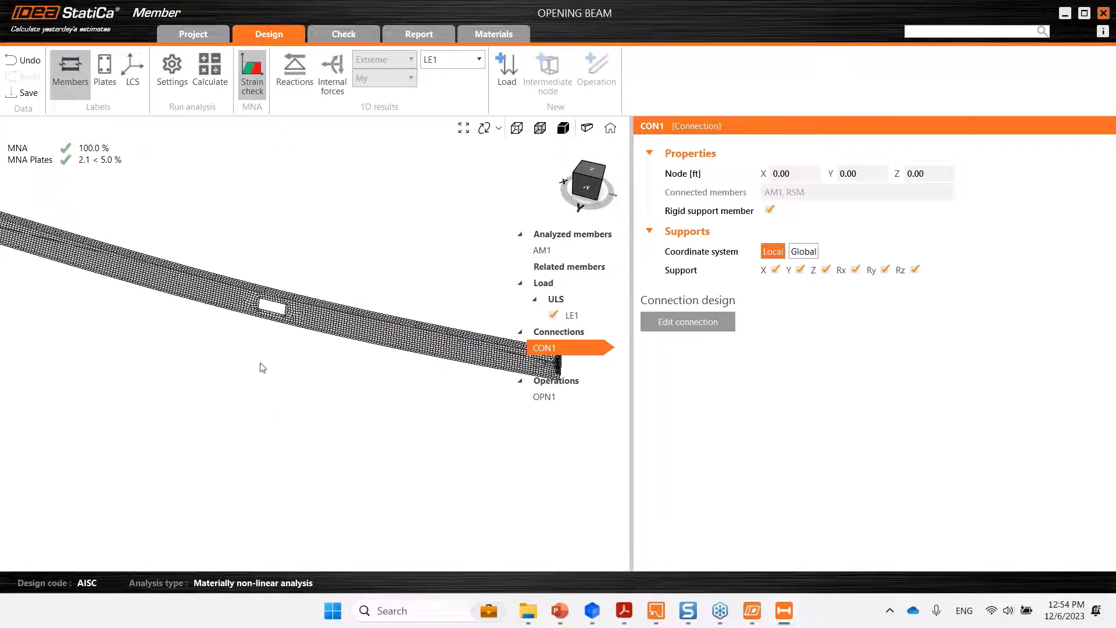
scroll(260, 379, "down", 2)
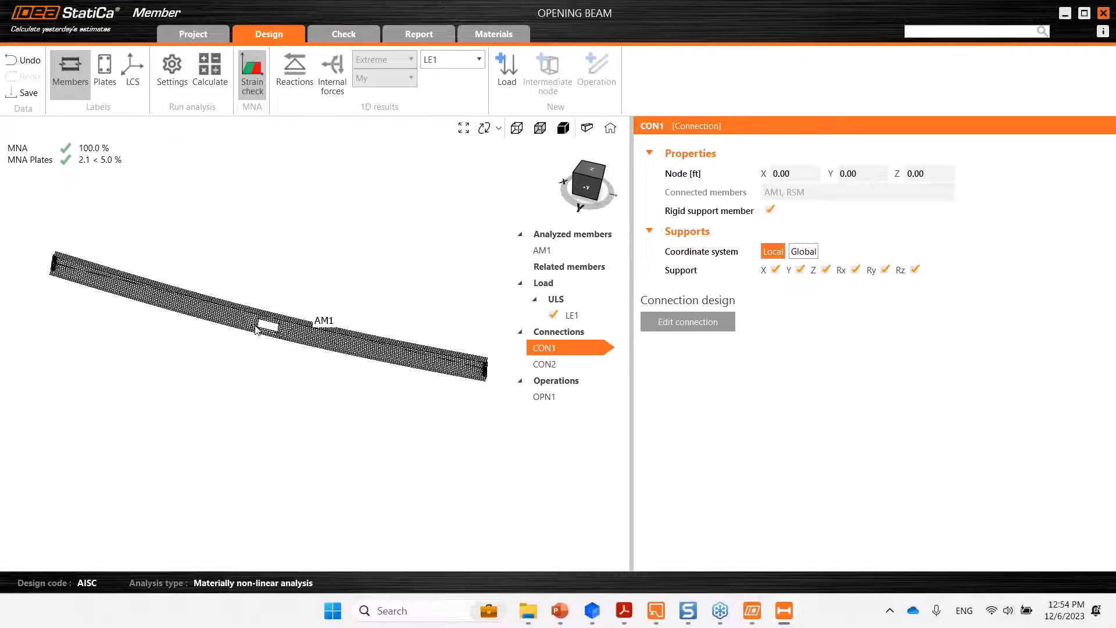
- Show the MNA check's equivalent stress results on the deformed beam
left_click(343, 35)
left_click(623, 76)
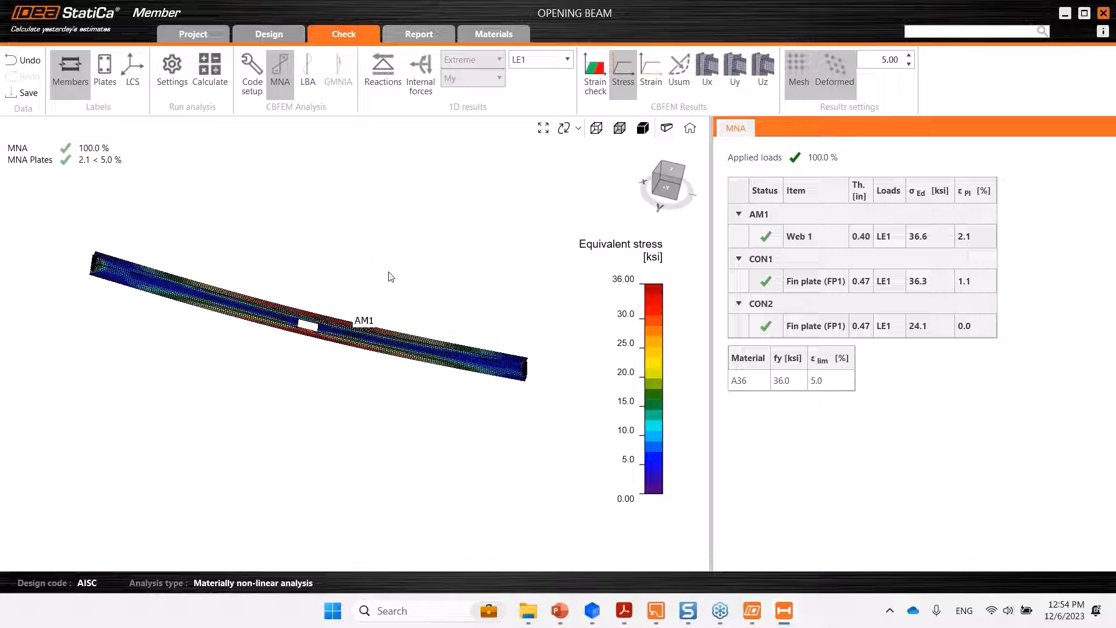
right_click_drag(389, 277, 333, 255)
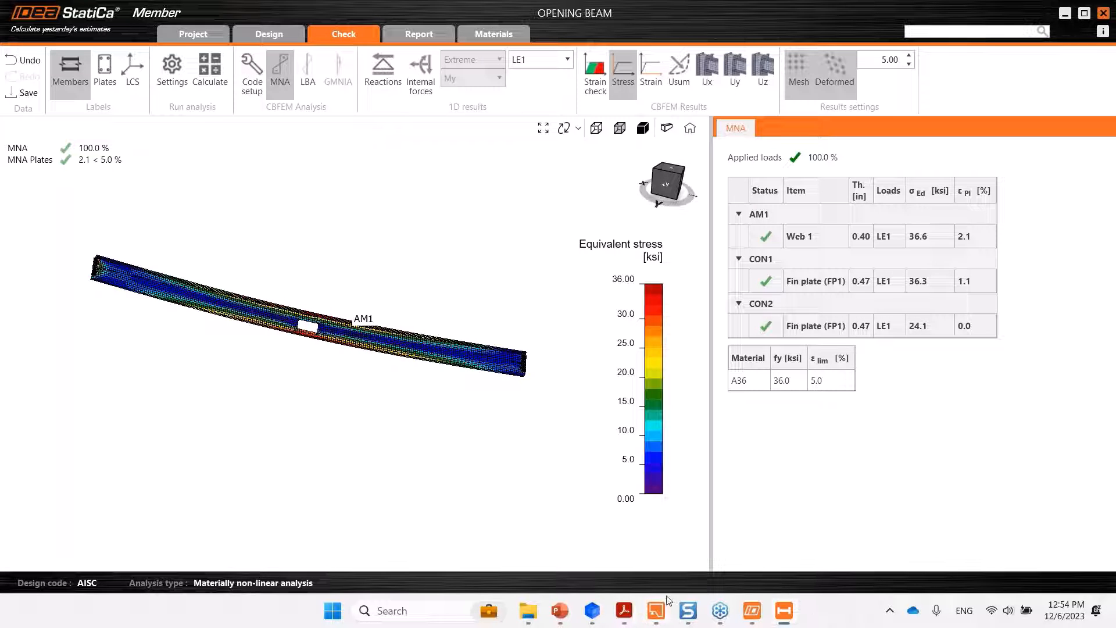
- Switch to the PowerPoint slide show, advance to the slide on the re-design of the IDEA StatiCa Detail app, and leave the presentation
mouse_move(559, 610)
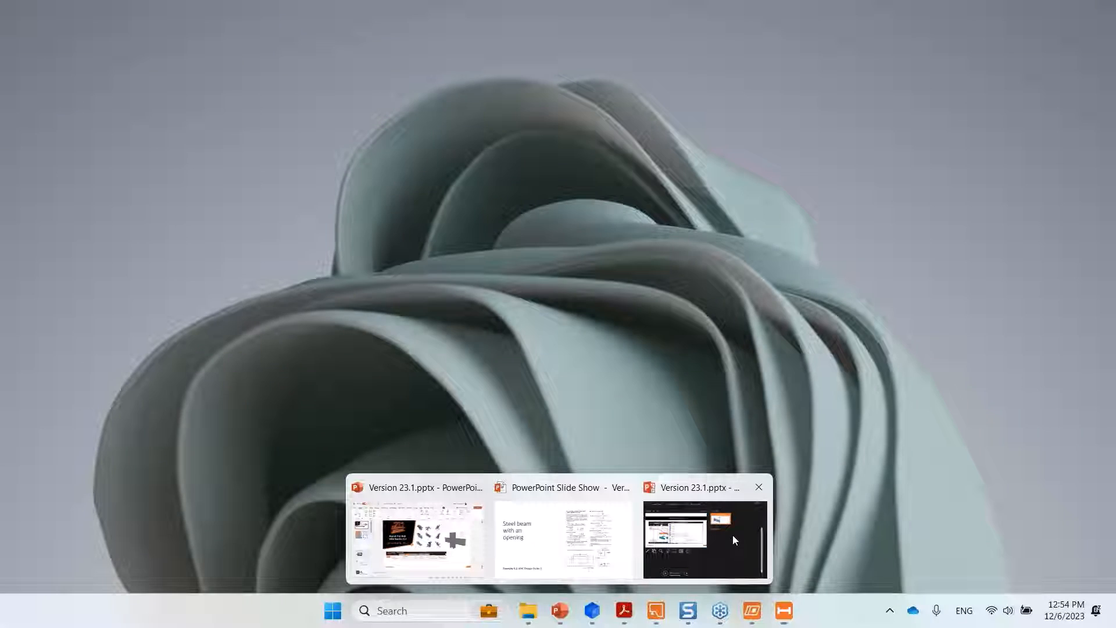
left_click(733, 535)
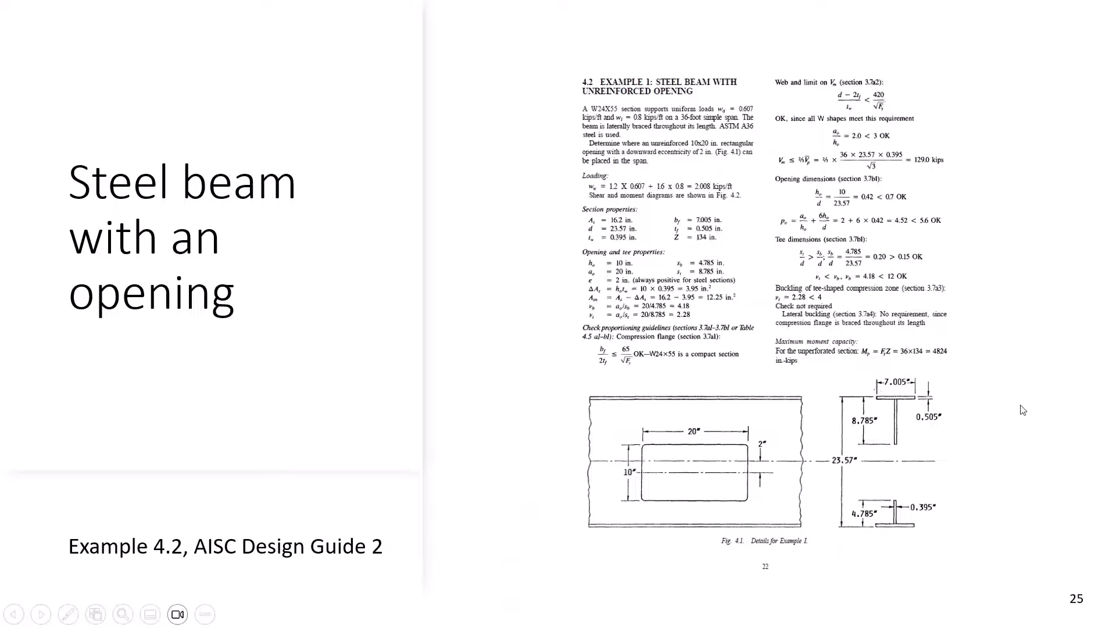
key("Right")
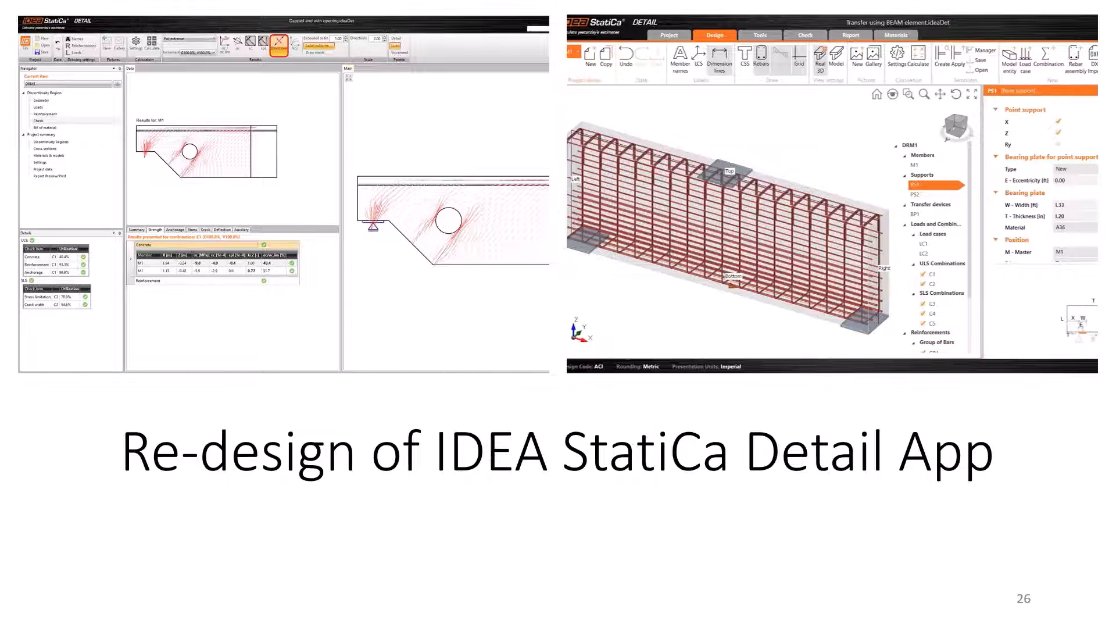
left_click(589, 507)
key("Escape")
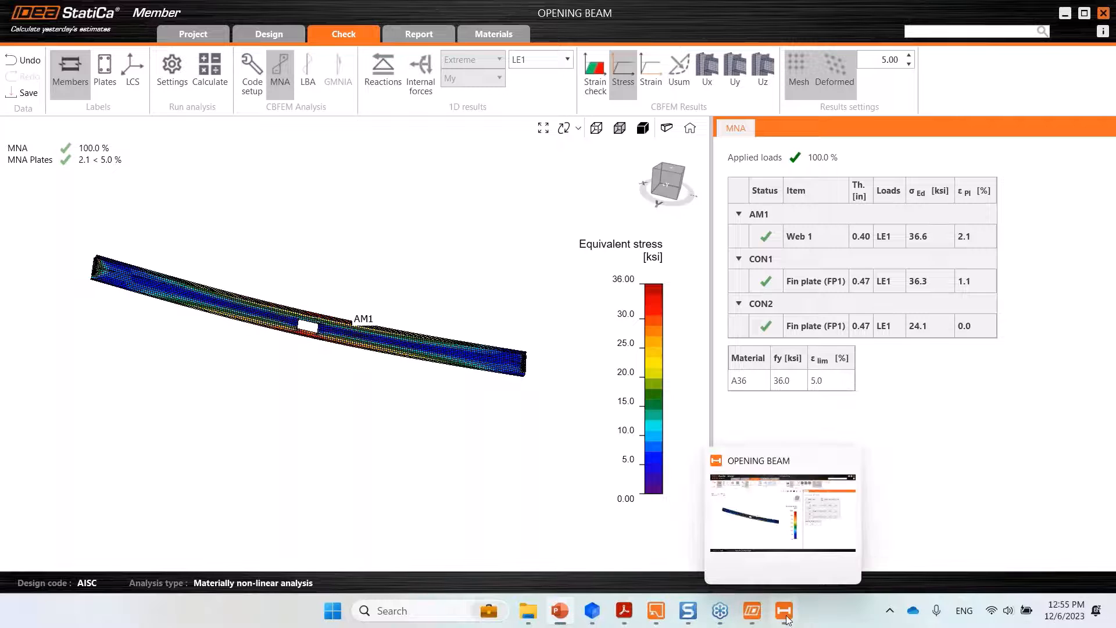
- Switch to the IDEA StatiCa Detail project with the transfer beam and display its reinforcement in the Real 3D view
left_click(653, 616)
scroll(333, 365, "down", 3)
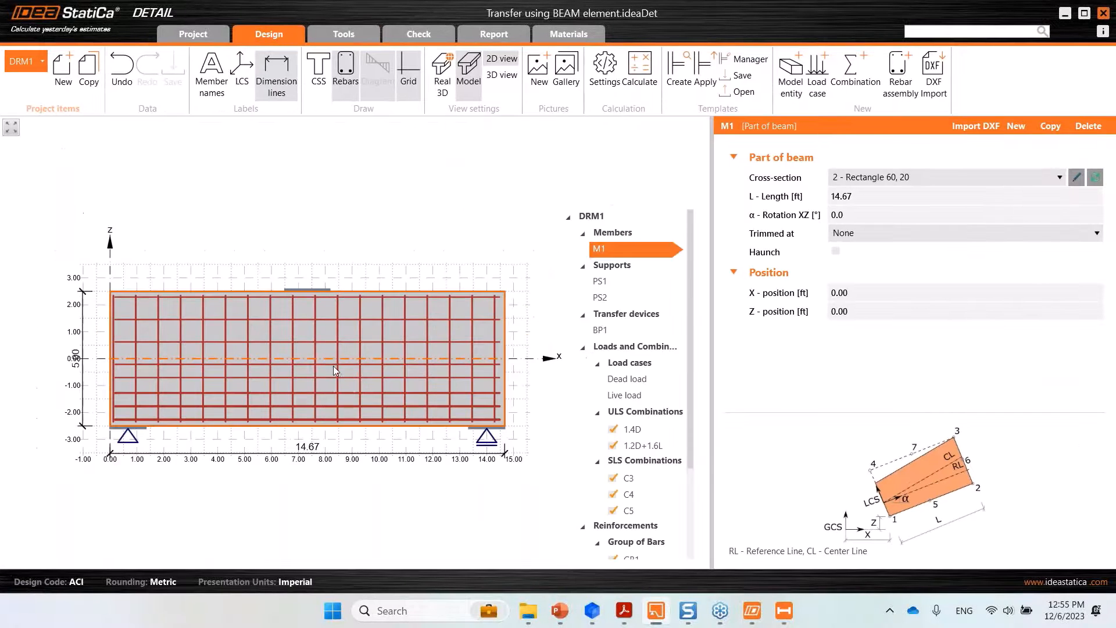
middle_click_drag(333, 365, 297, 354)
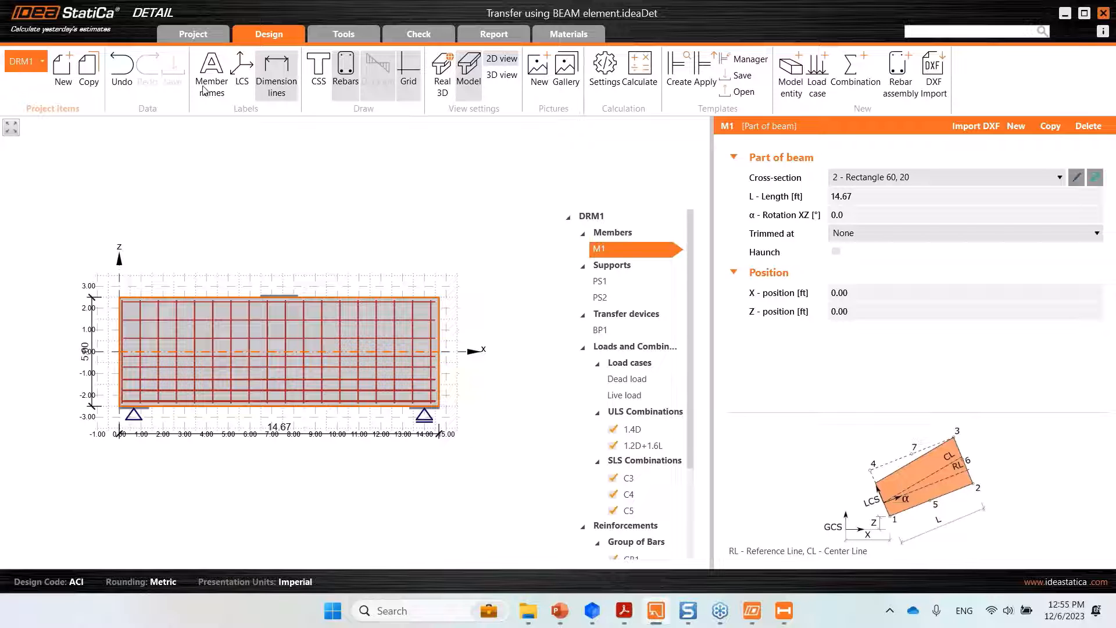
left_click(441, 103)
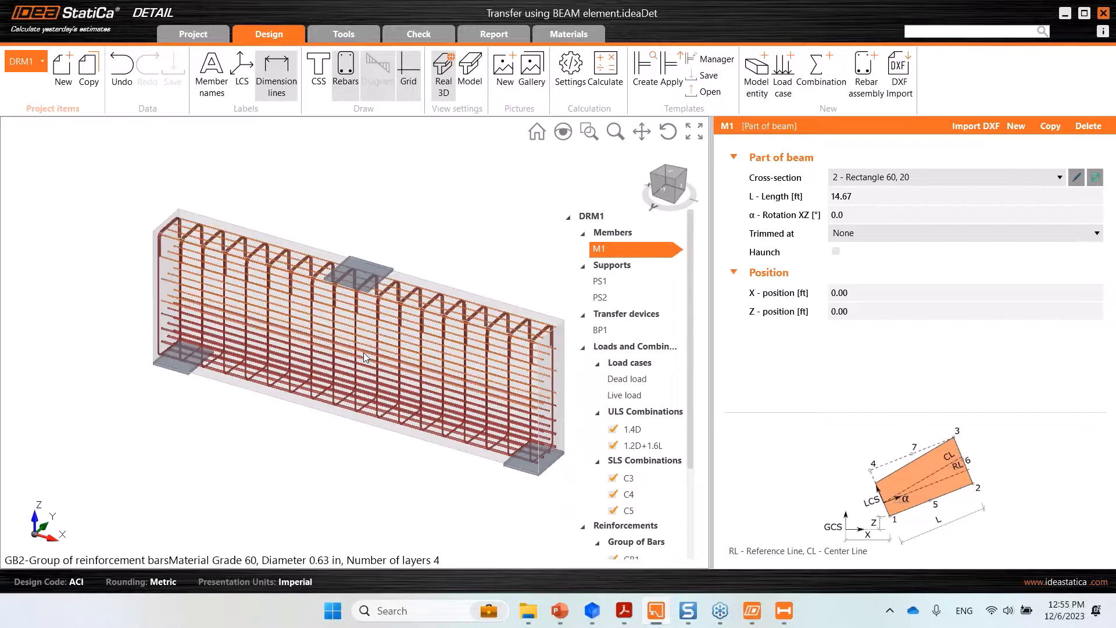
scroll(363, 352, "down", 2)
middle_click_drag(492, 295, 454, 287)
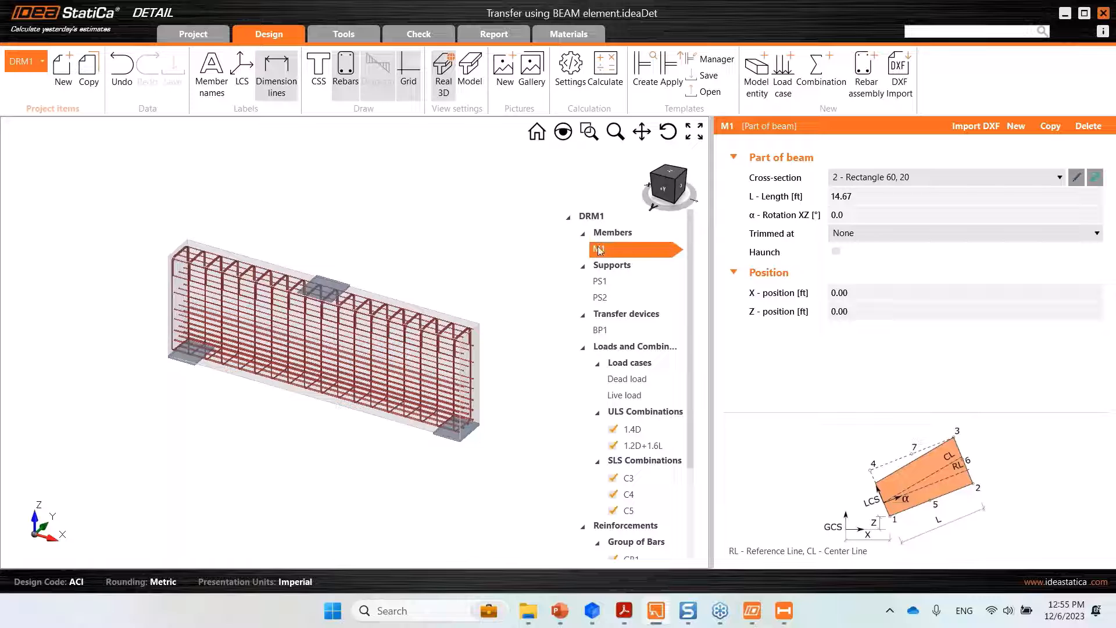
- Review the properties of point supports PS1 and PS2, bearing plate BP1, and ULS combinations 1.4D and 1.2D+1.6L
left_click(601, 282)
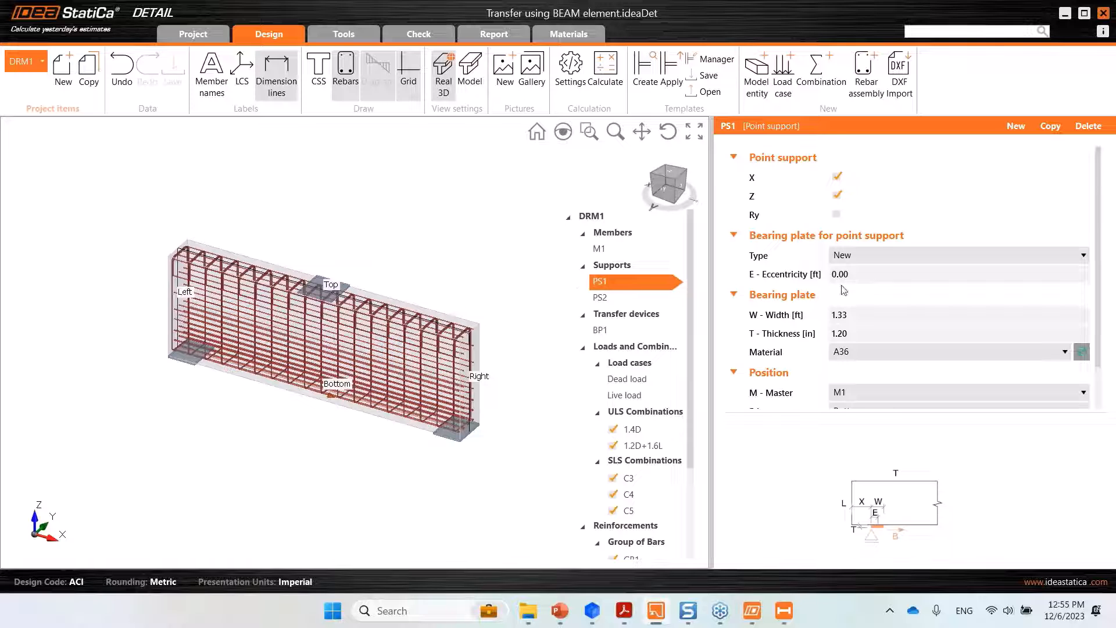
scroll(826, 301, "down", 2)
left_click(600, 298)
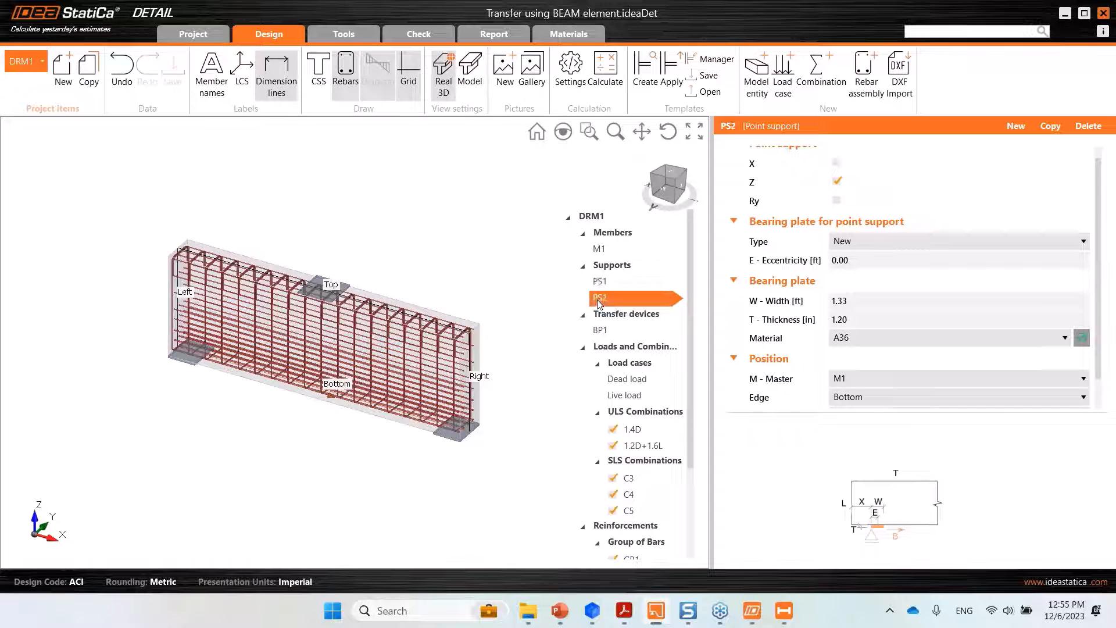
left_click(600, 330)
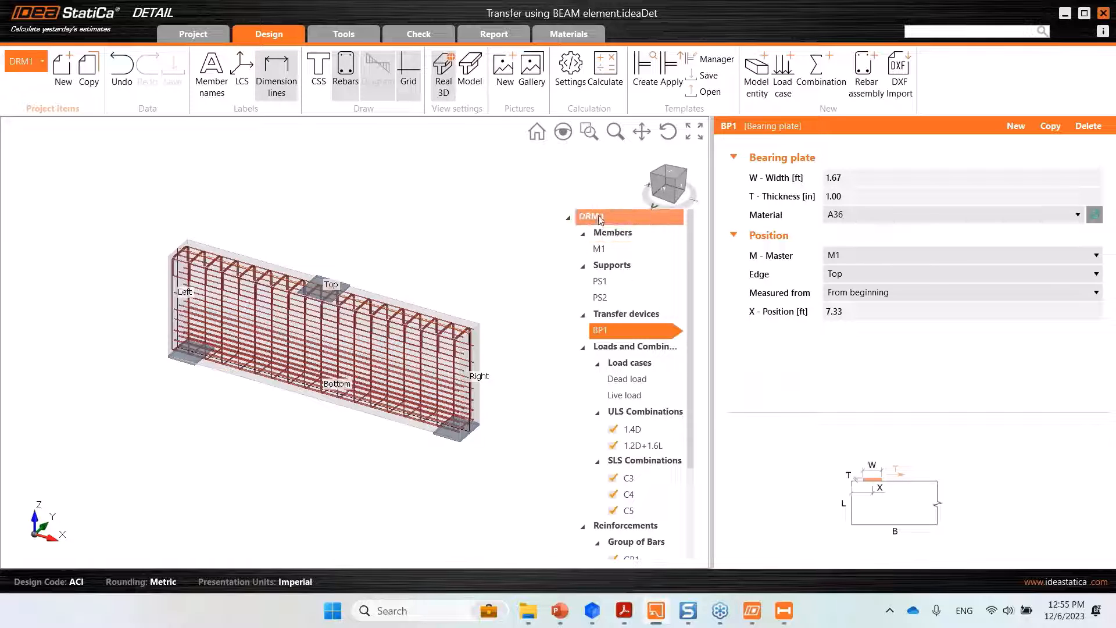
left_click(636, 430)
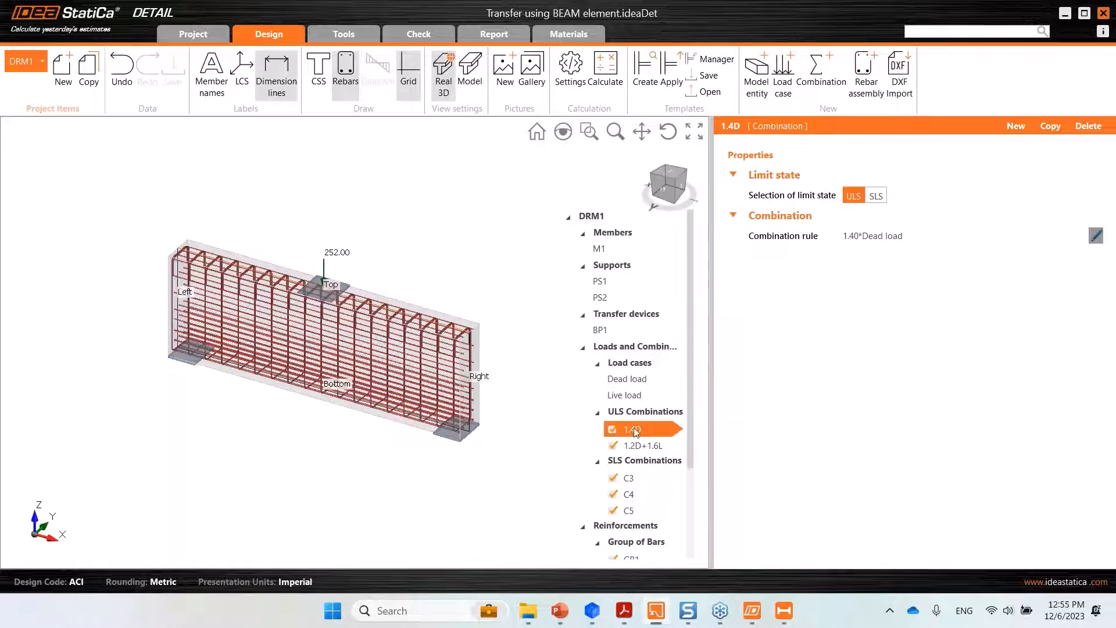
left_click(644, 443)
- Examine the properties of reinforcement bar groups GB1 through GB4
scroll(644, 441, "down", 3)
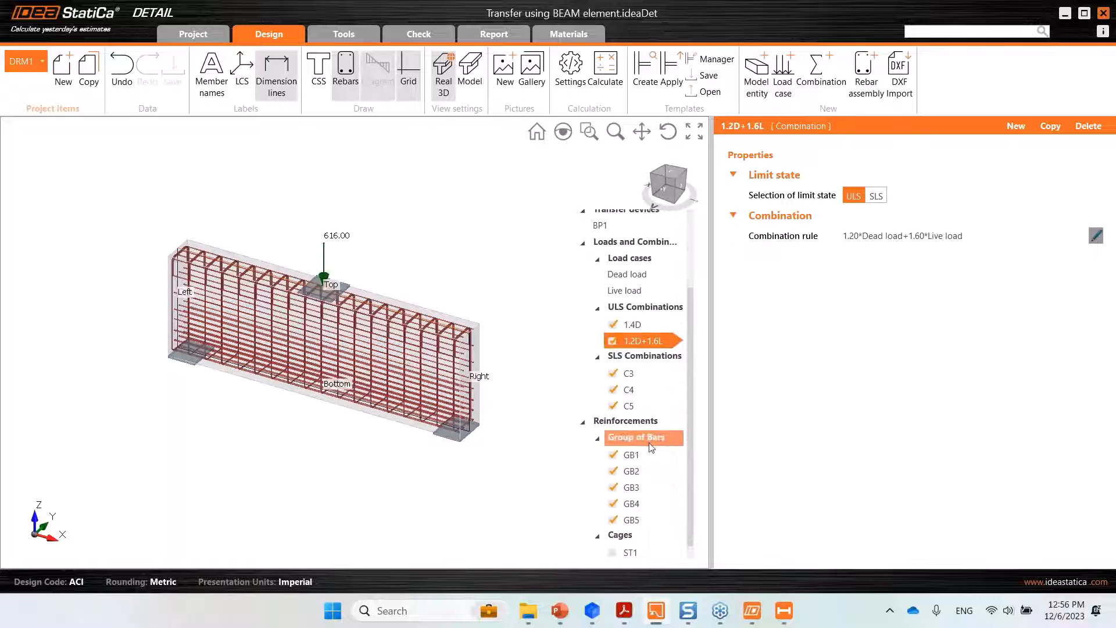
left_click(633, 455)
scroll(632, 456, "down", 1)
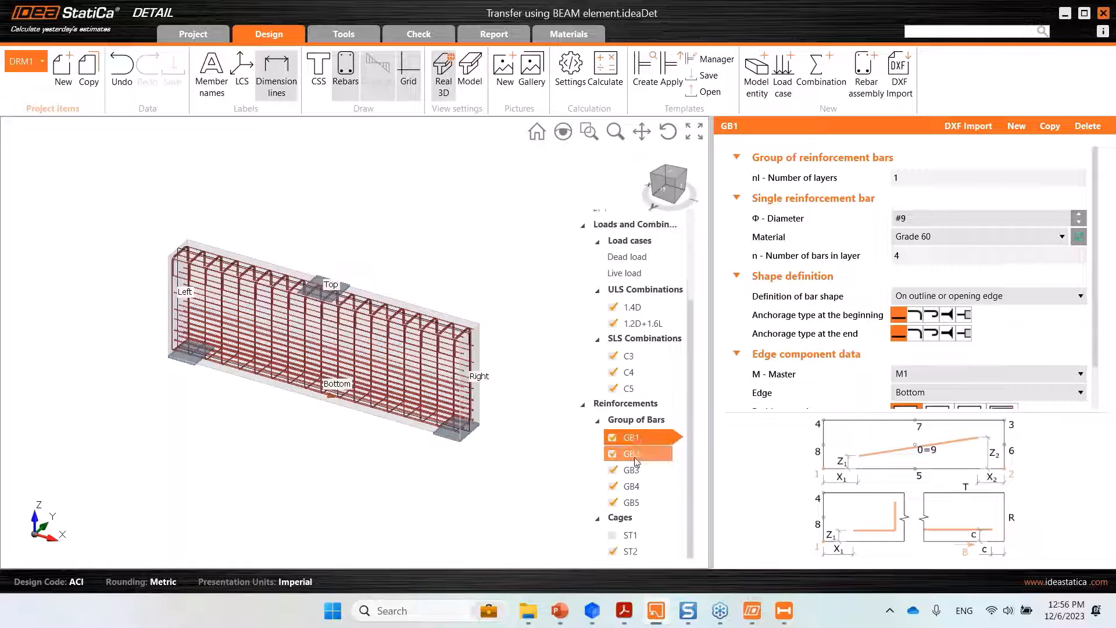
left_click(635, 454)
left_click(632, 470)
left_click(632, 486)
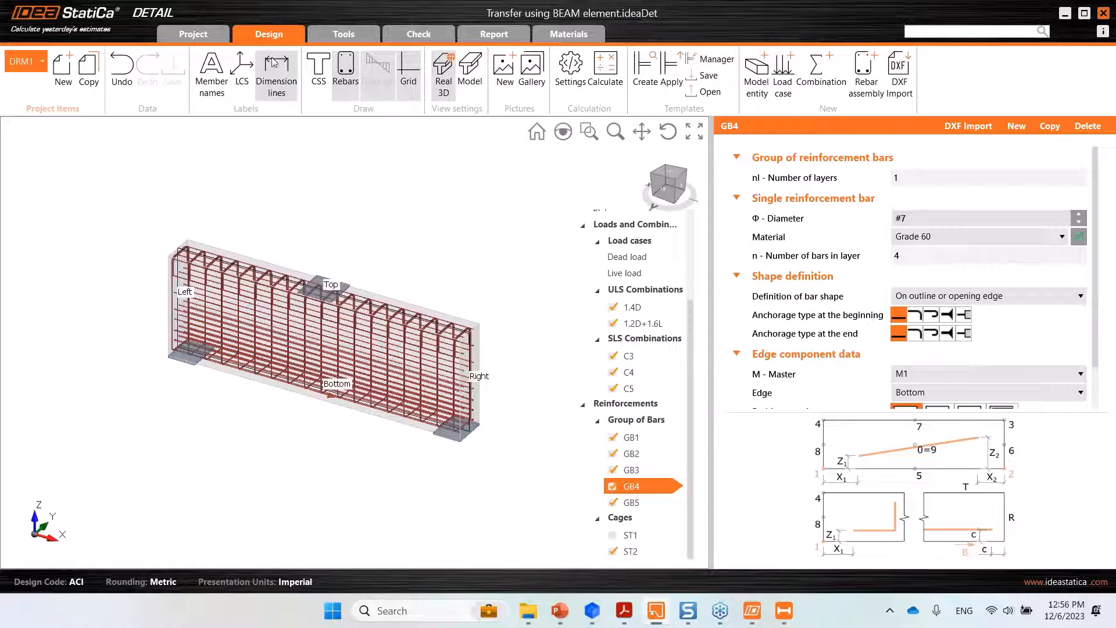
- Calculate the transfer beam model and bring up the summary of its code-check results
left_click(422, 35)
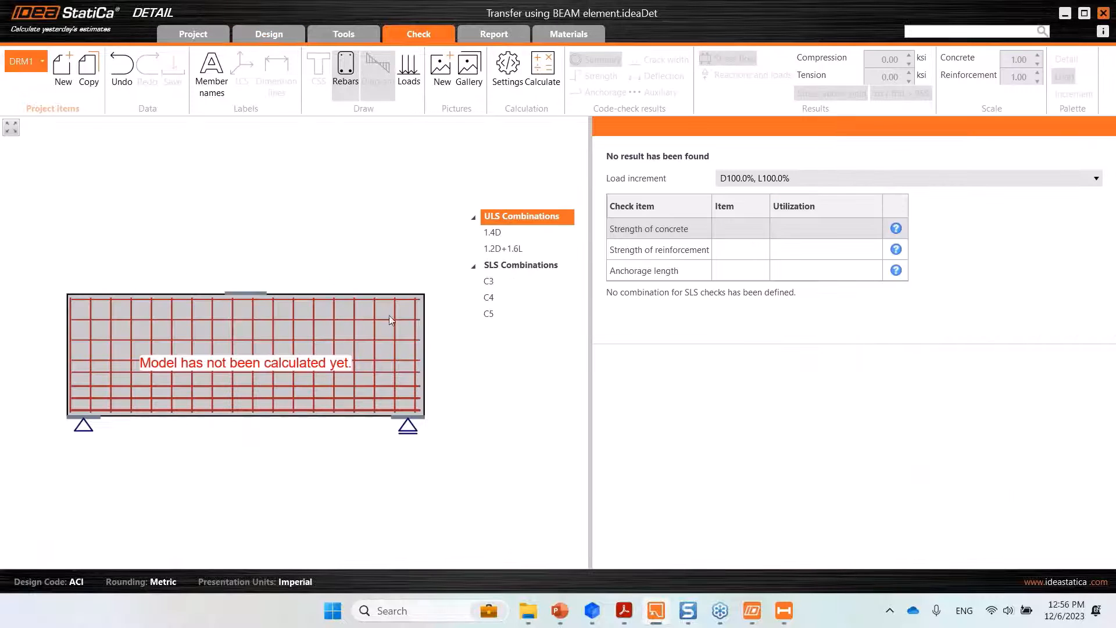
left_click(542, 69)
left_click(503, 246)
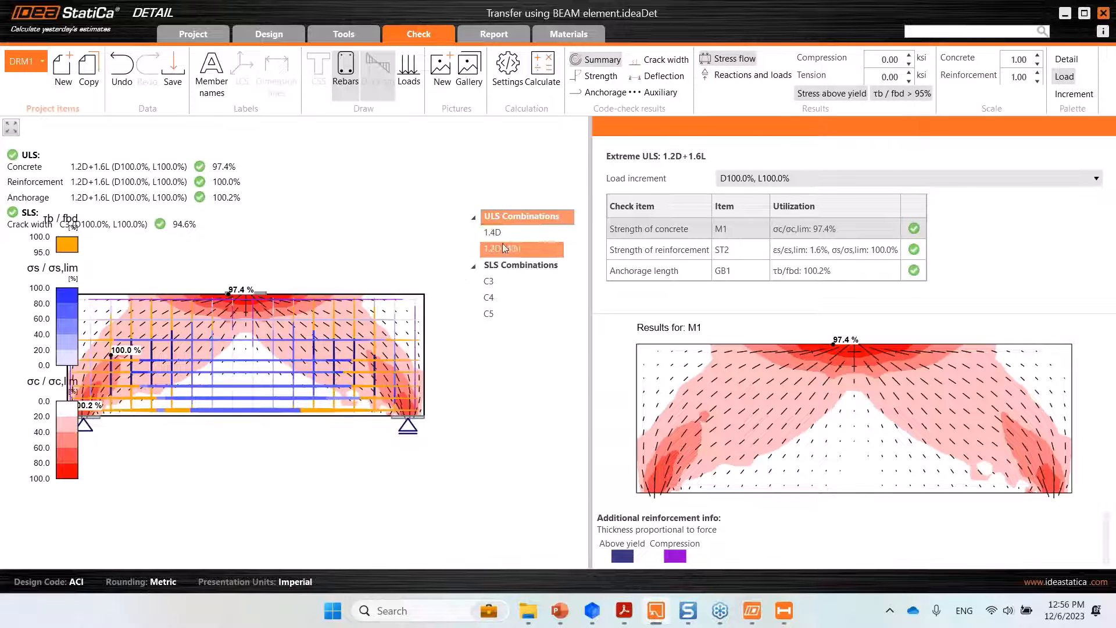
- Compare the concrete strength results for ULS combinations 1.4D and 1.2D+1.6L
left_click(588, 77)
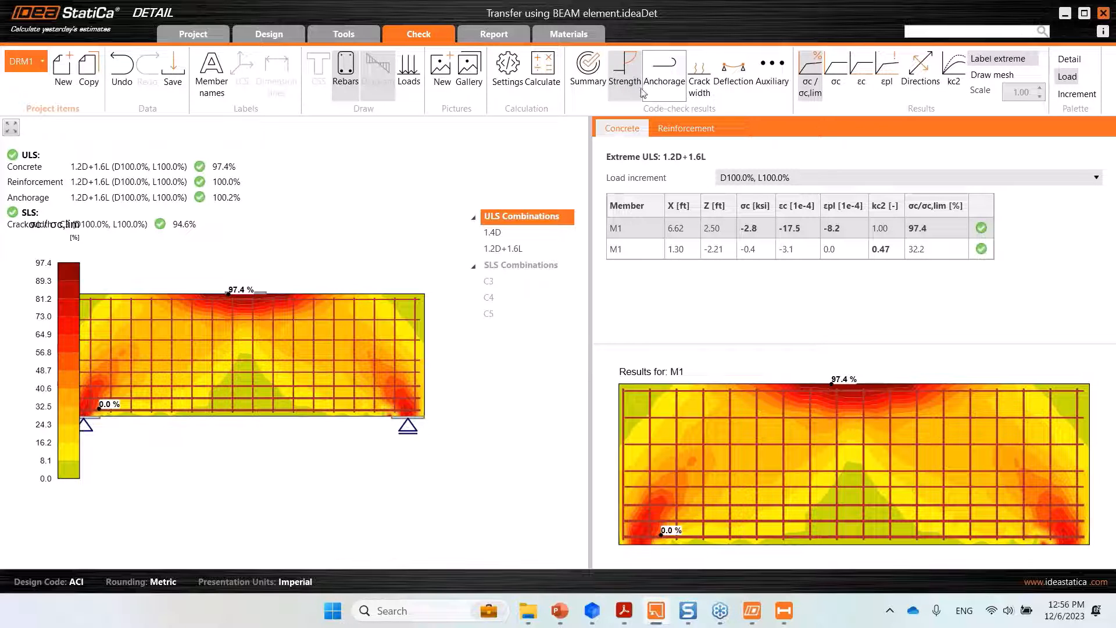
left_click(497, 235)
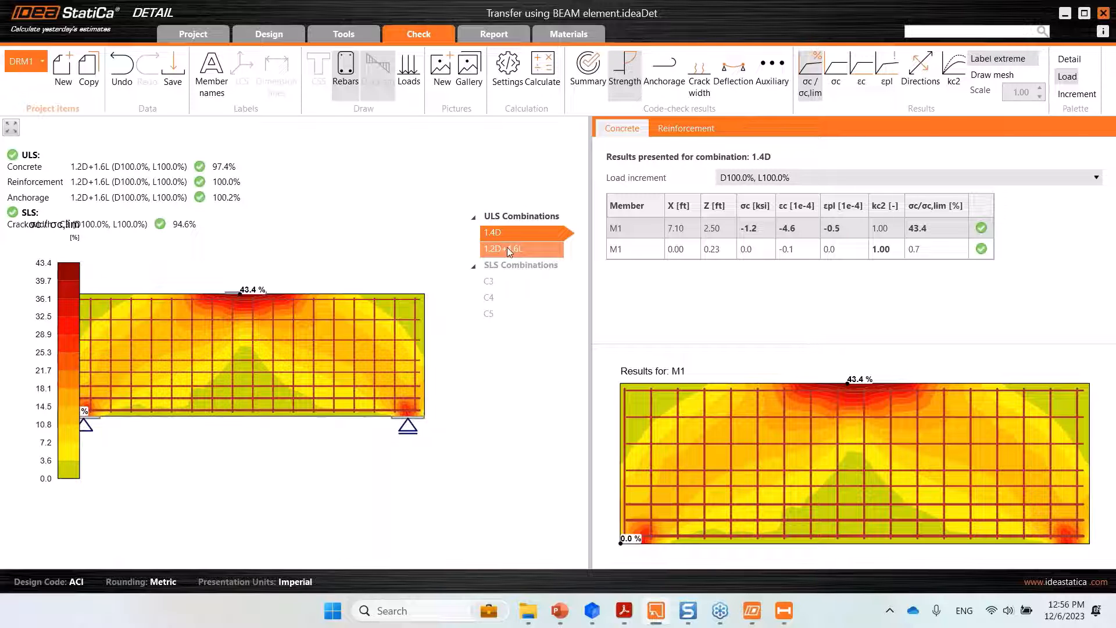
key("Down")
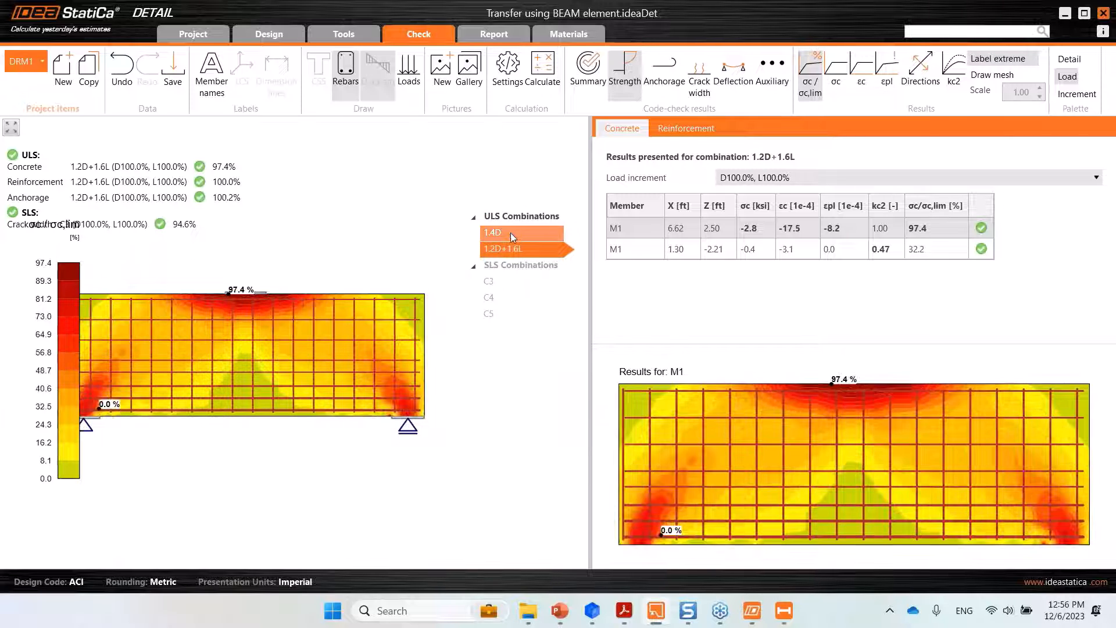
- Display the deflection results for SLS combination C4 and widen the model view to see the whole beam
left_click(487, 299)
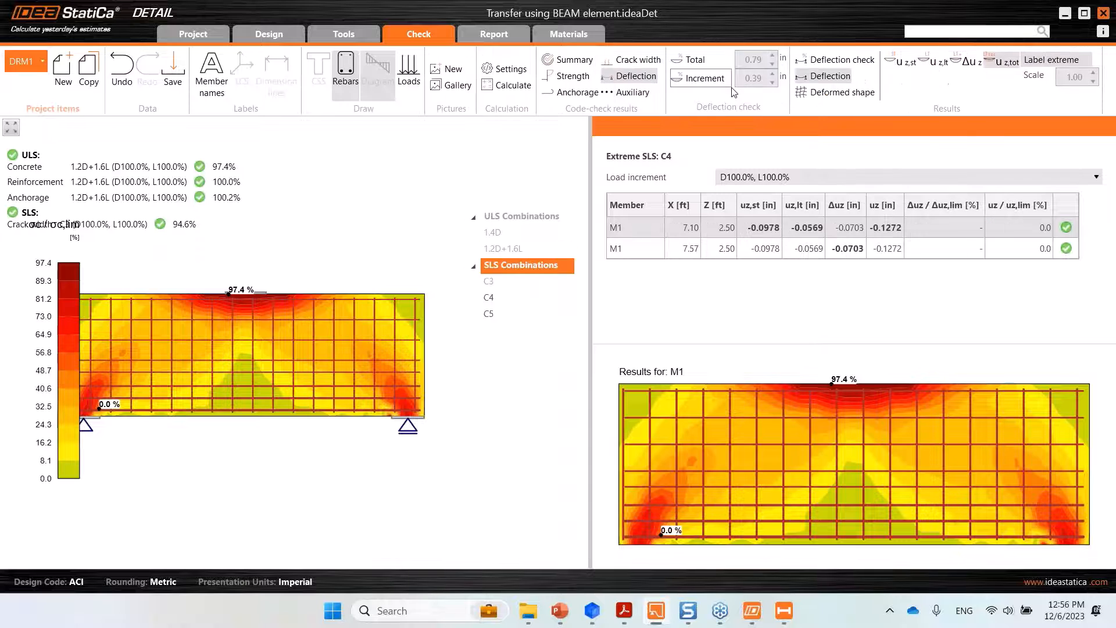
left_click(503, 299)
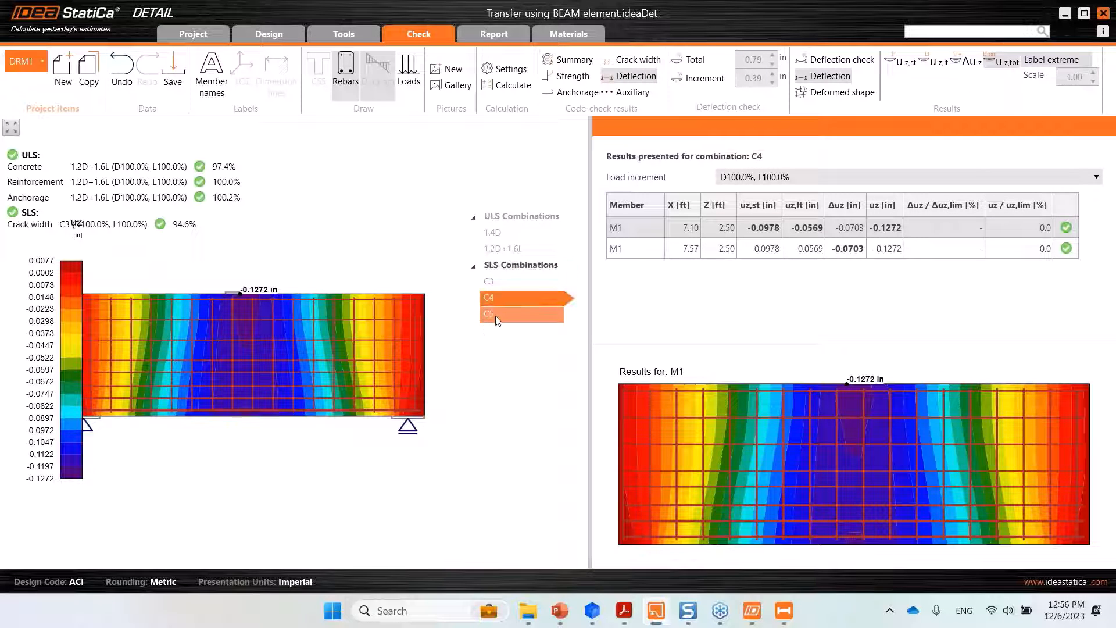
left_click(493, 316)
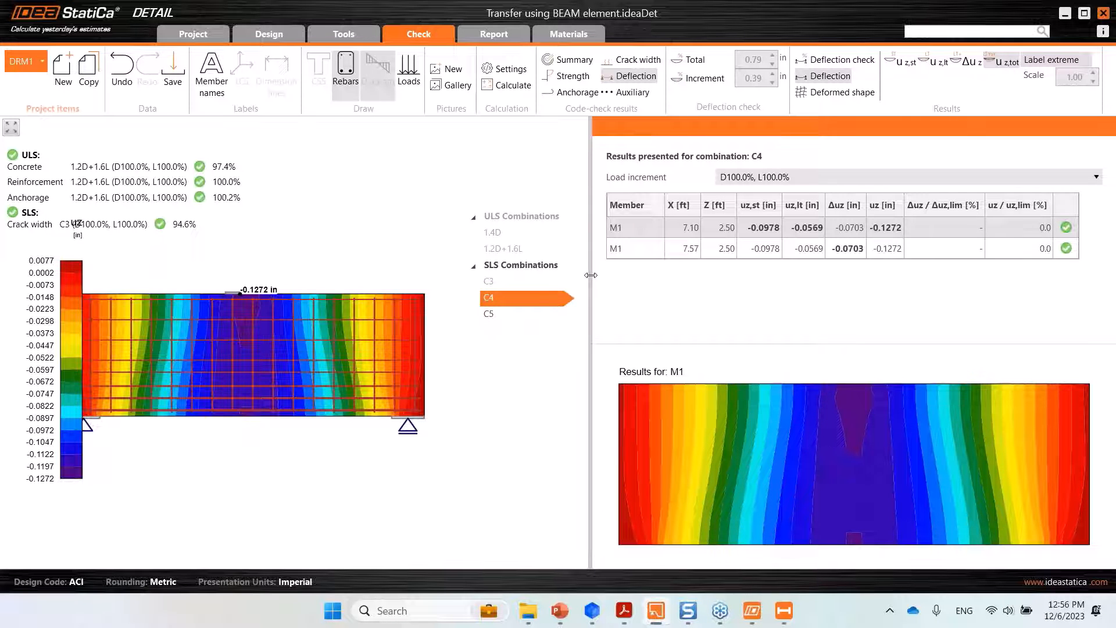
left_click_drag(590, 277, 674, 279)
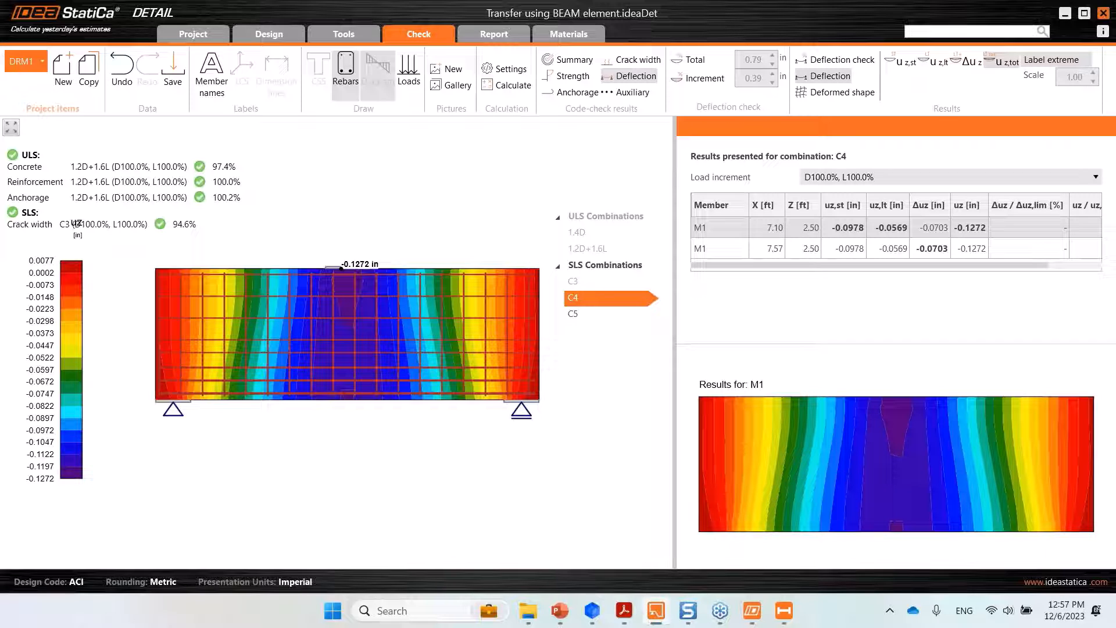
mouse_move(567, 613)
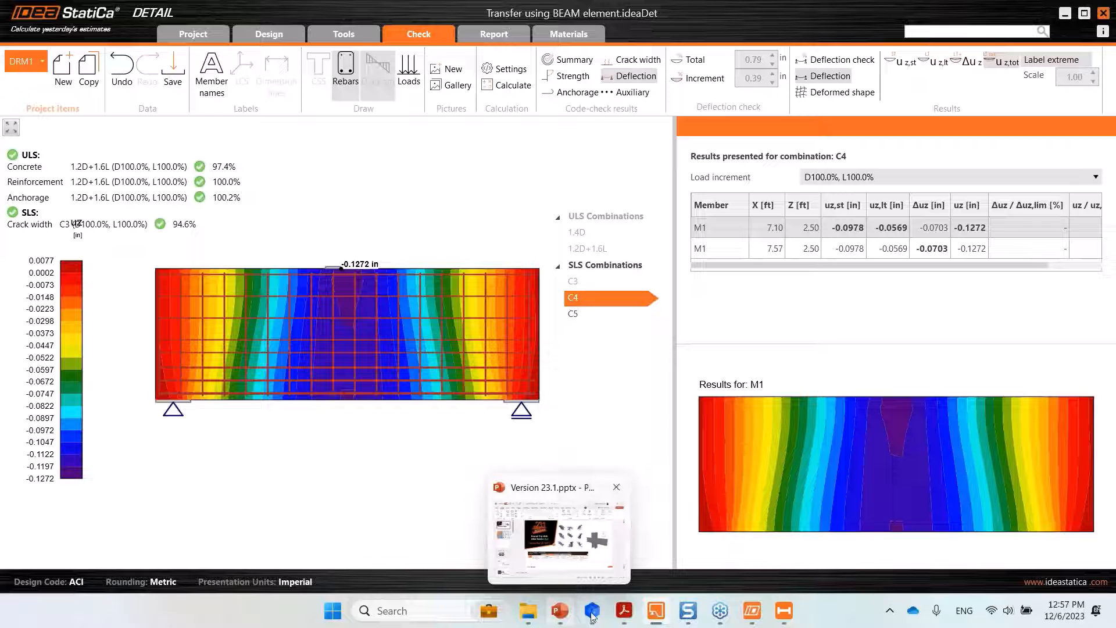